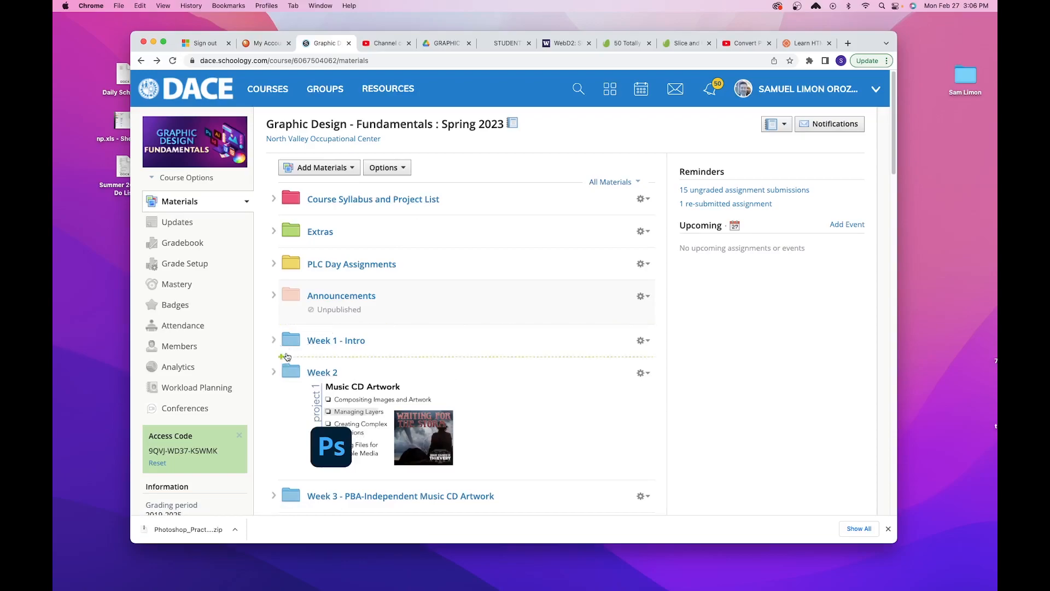
- Download Photoshop_Practice_Exercises.zip from the Week 1 - Intro folder of the course materials
click(274, 340)
scroll(454, 361, down, 5)
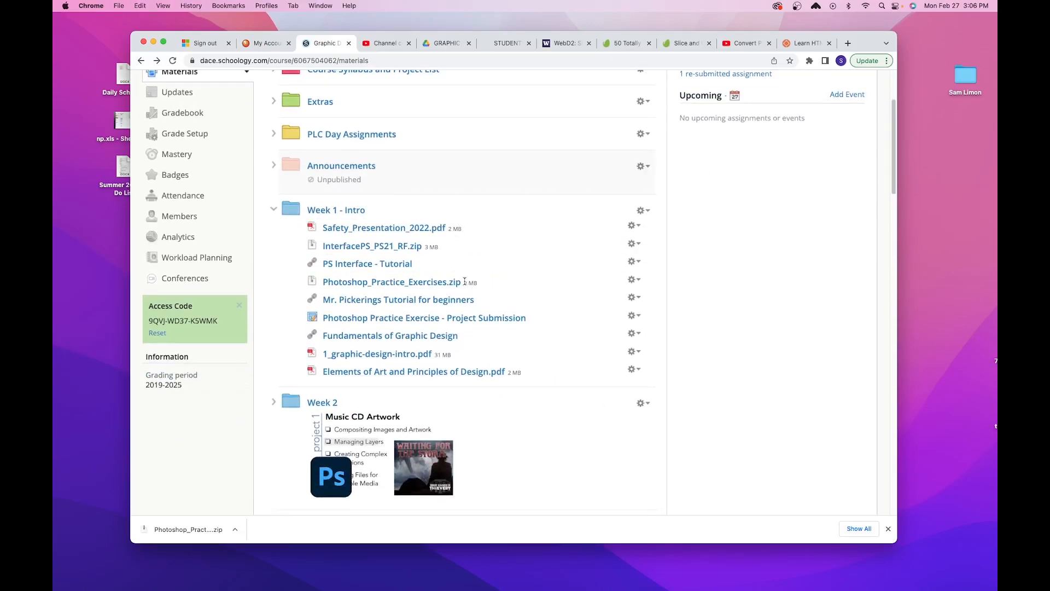
drag(408, 317, 337, 309)
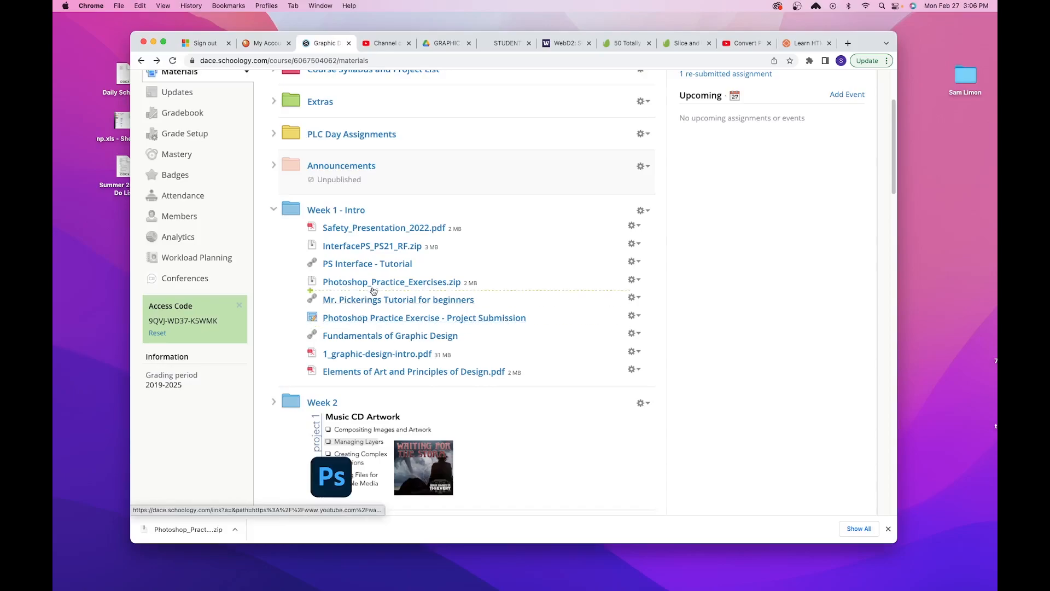
click(439, 283)
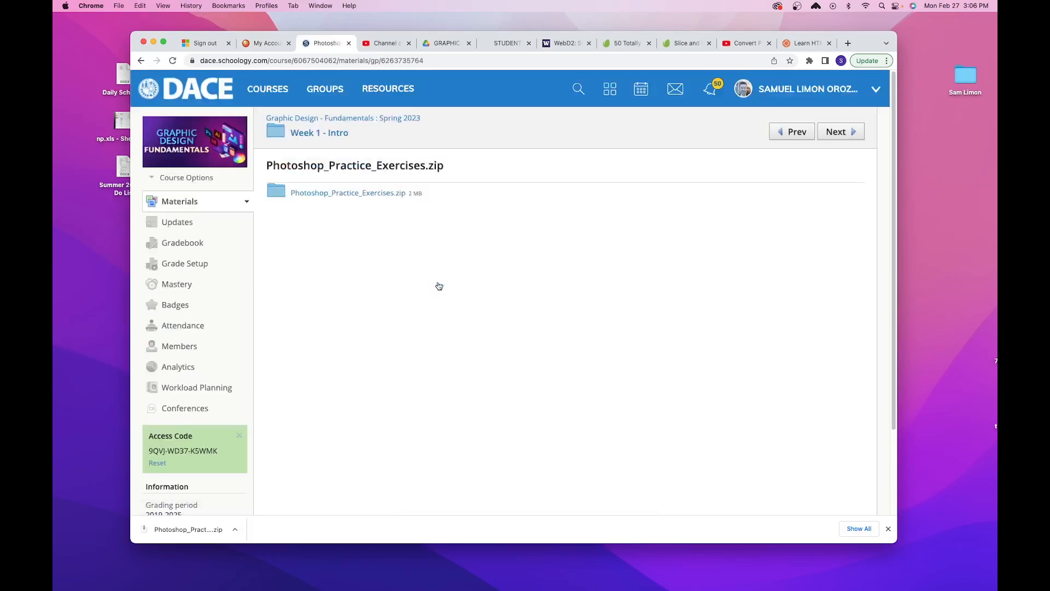
click(375, 193)
- Switch to Finder, open the personal class folder on the desktop and look through its contents
click(938, 136)
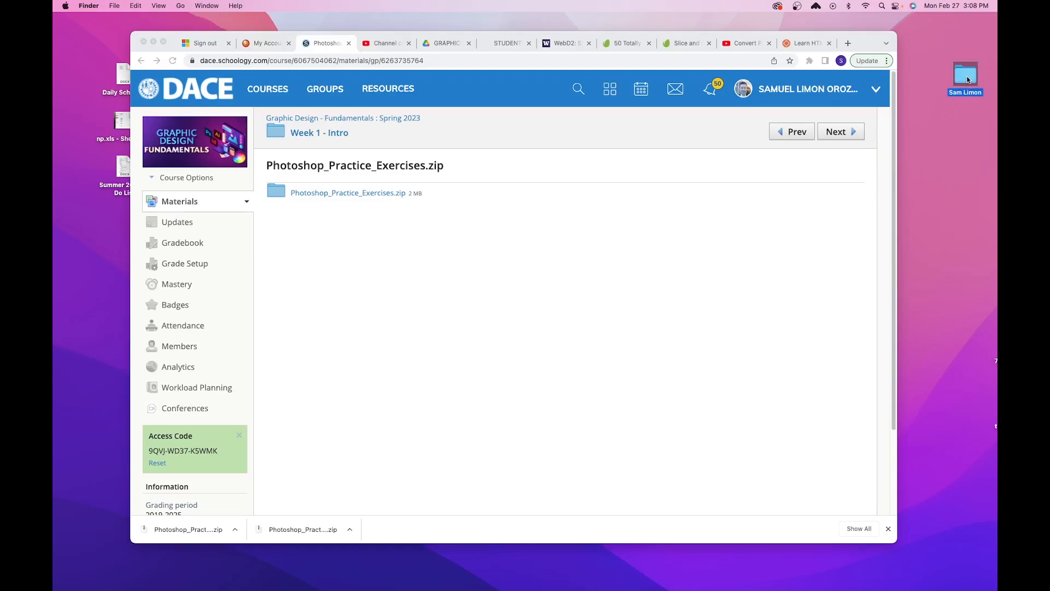
double_click(966, 77)
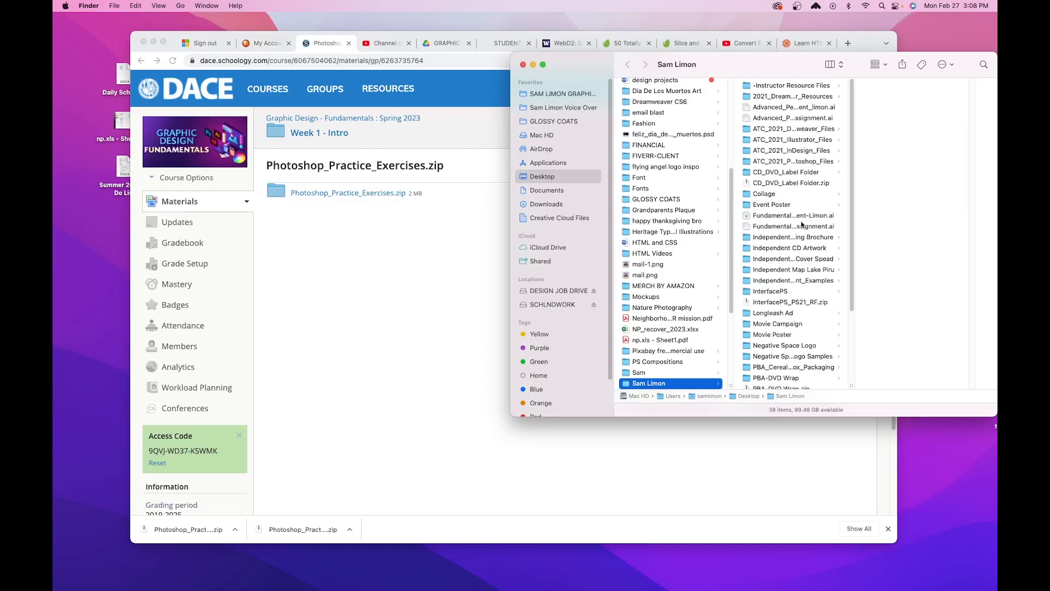
scroll(832, 126, down, 5)
scroll(839, 104, up, 5)
scroll(842, 109, down, 5)
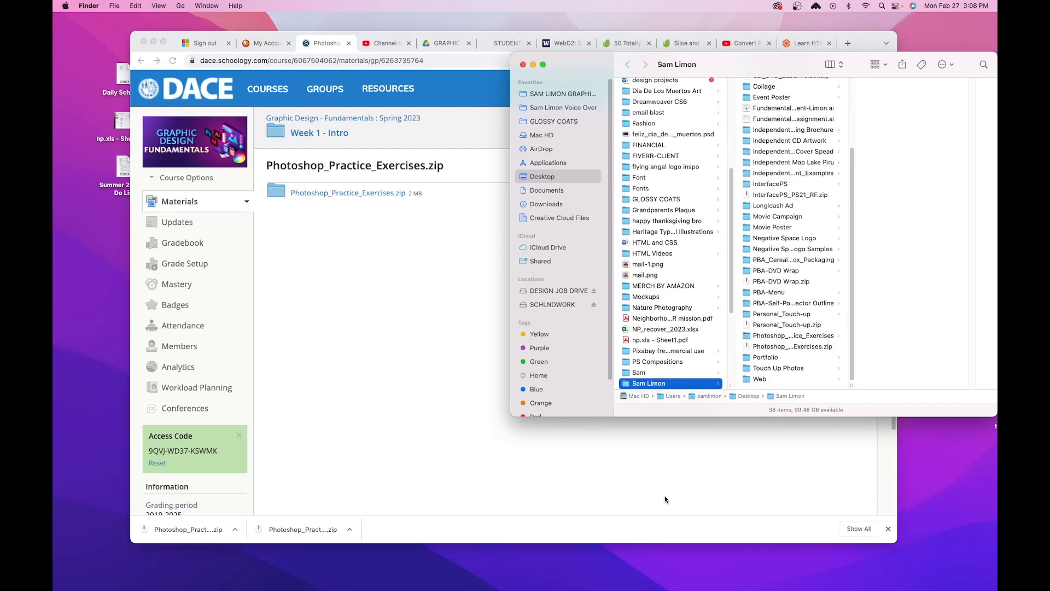
- Open the Downloads folder, select Photoshop_Practice_Exercises.zip and place the window beside the personal class folder
mouse_move(882, 588)
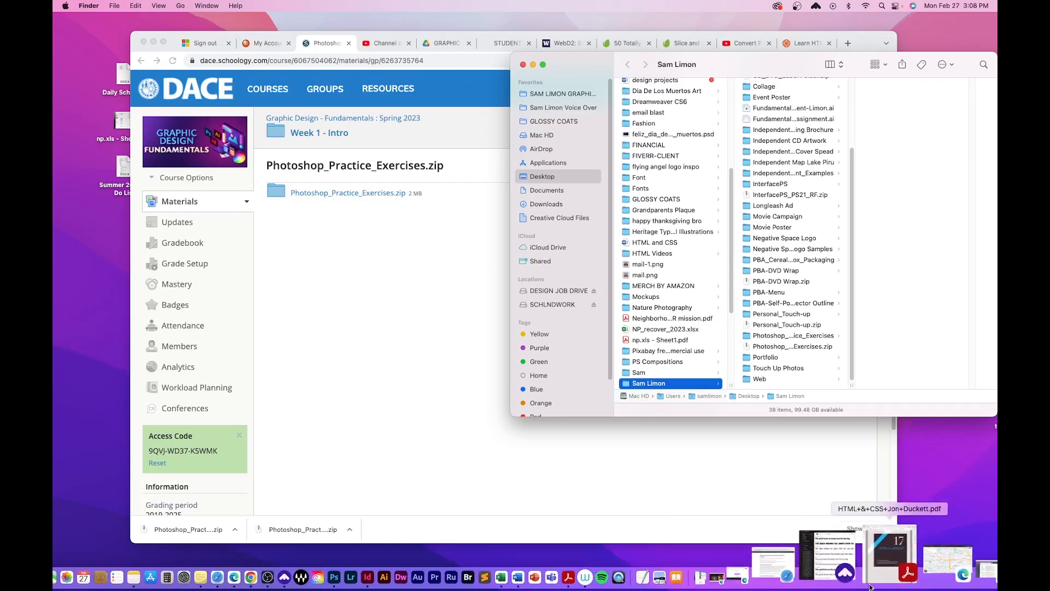
right_click(794, 578)
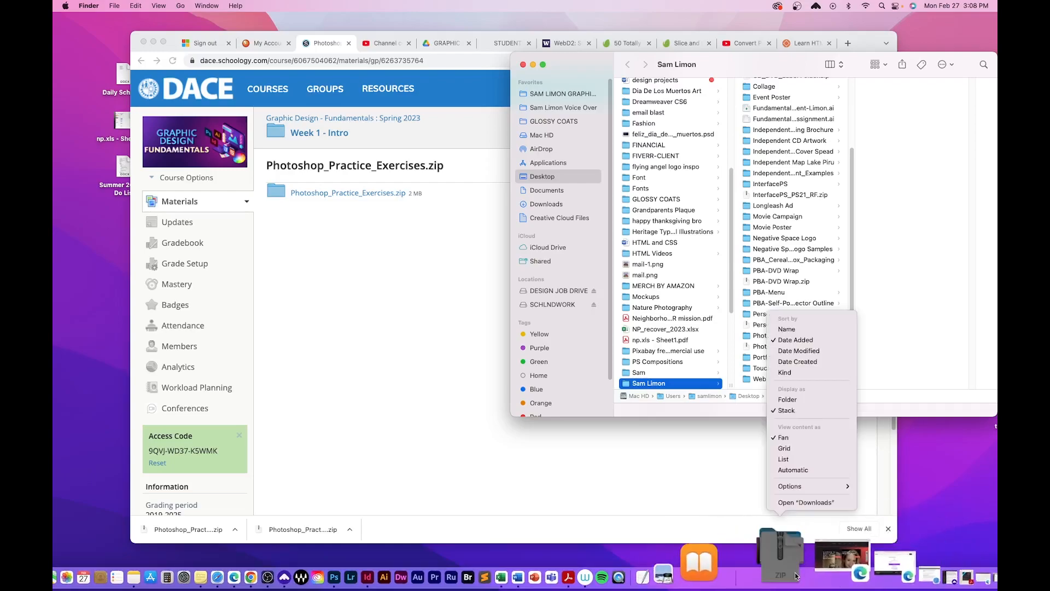
click(815, 502)
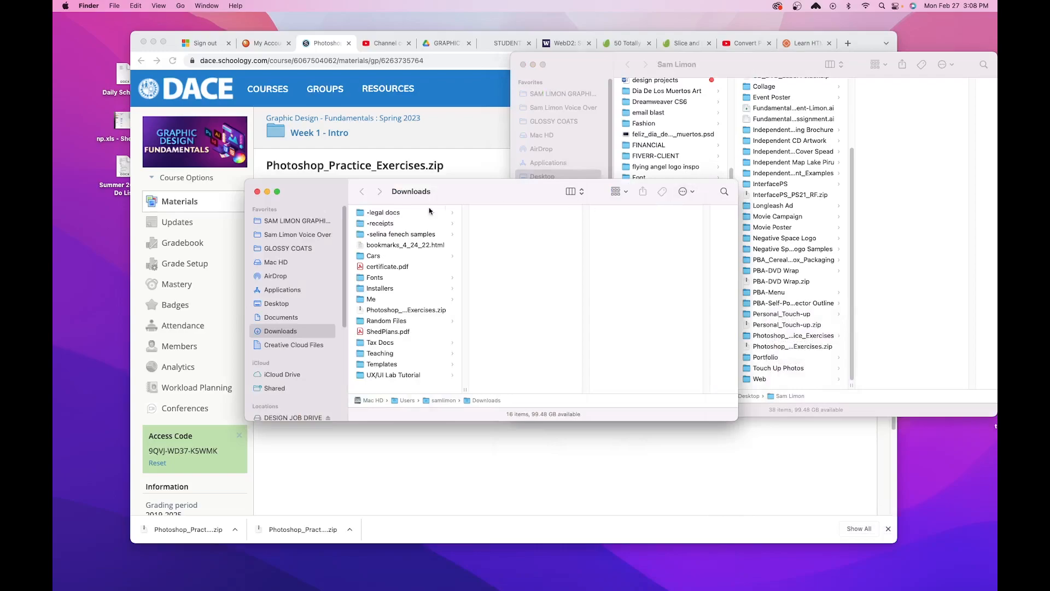
click(435, 311)
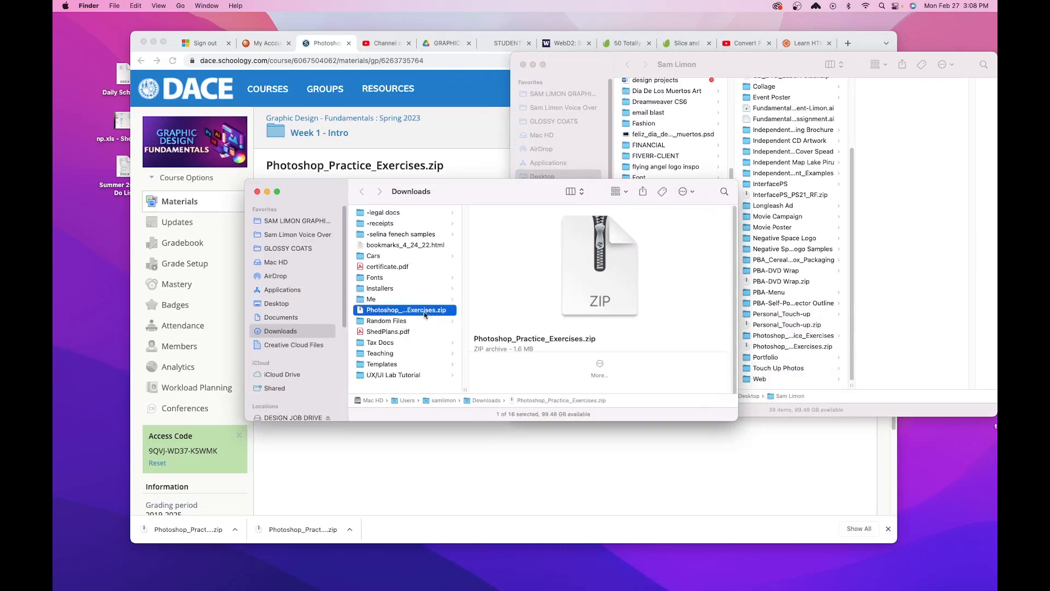
drag(470, 204, 363, 223)
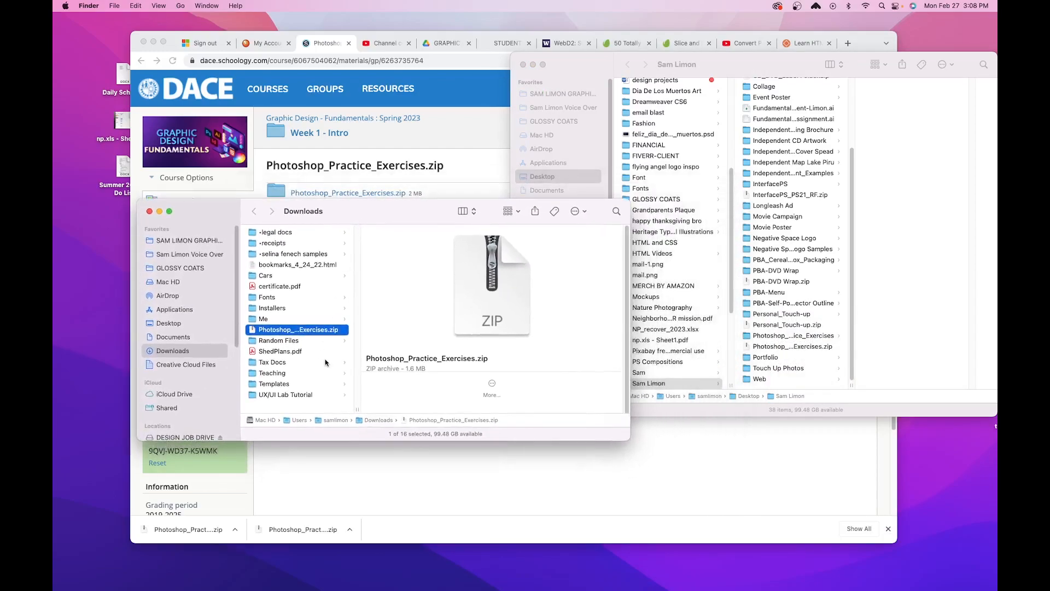
- Move Photoshop_Practice_Exercises.zip from Downloads into the personal class folder and close the Downloads window
drag(308, 330, 830, 323)
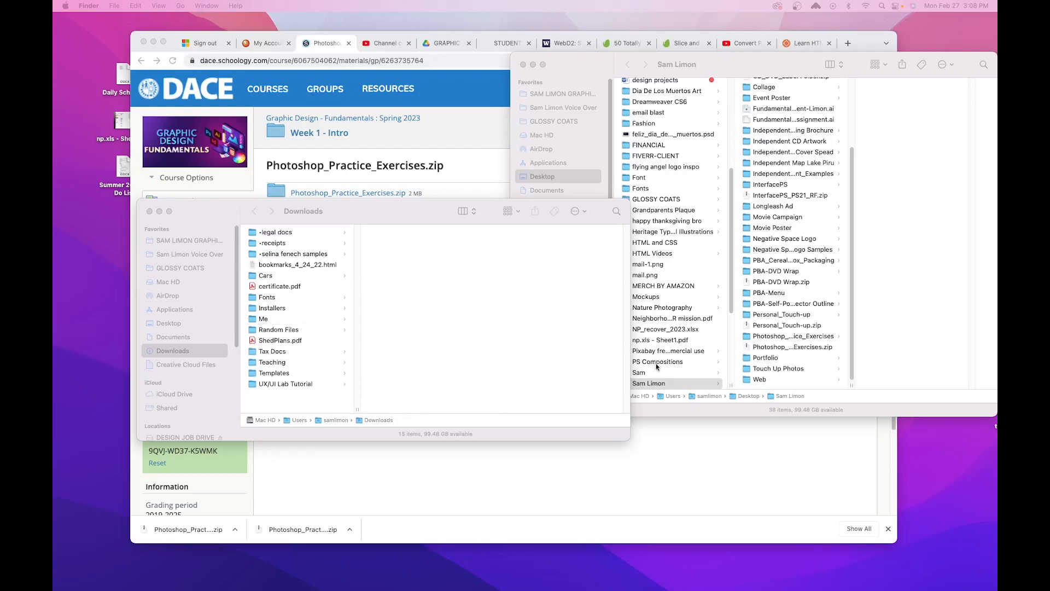
click(799, 349)
click(799, 350)
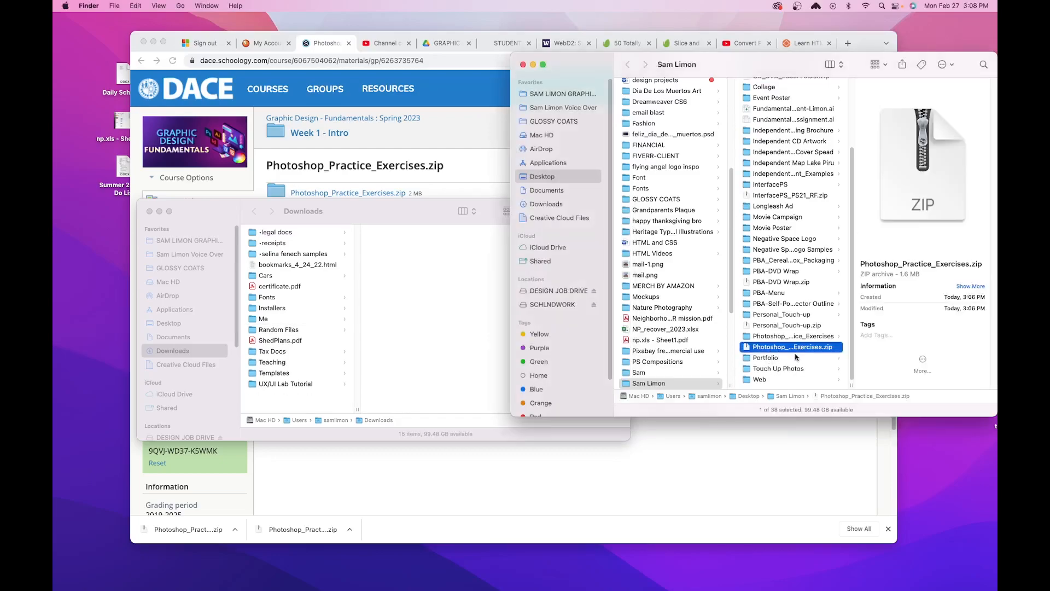
click(339, 214)
click(149, 211)
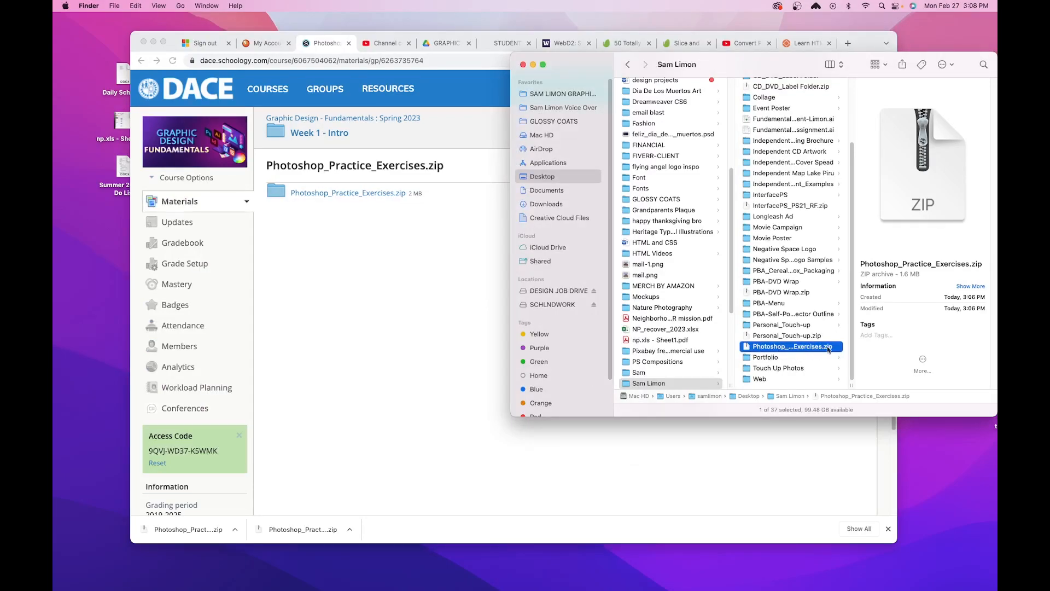
- Extract Photoshop_Practice_Exercises.zip in the personal class folder and preview the sunset, bird and house images it contains
double_click(797, 346)
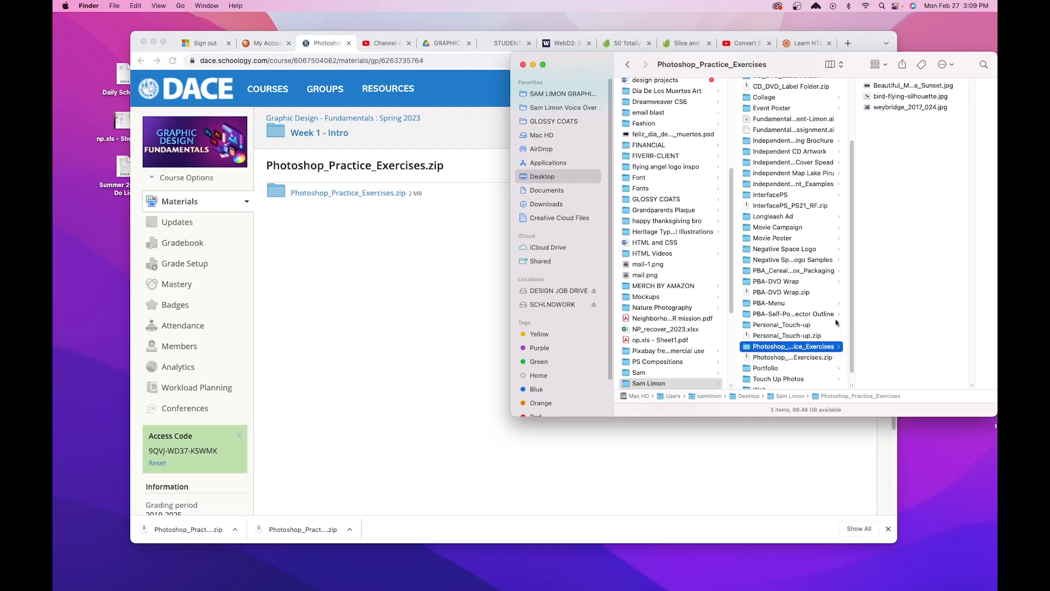
click(901, 87)
key(space)
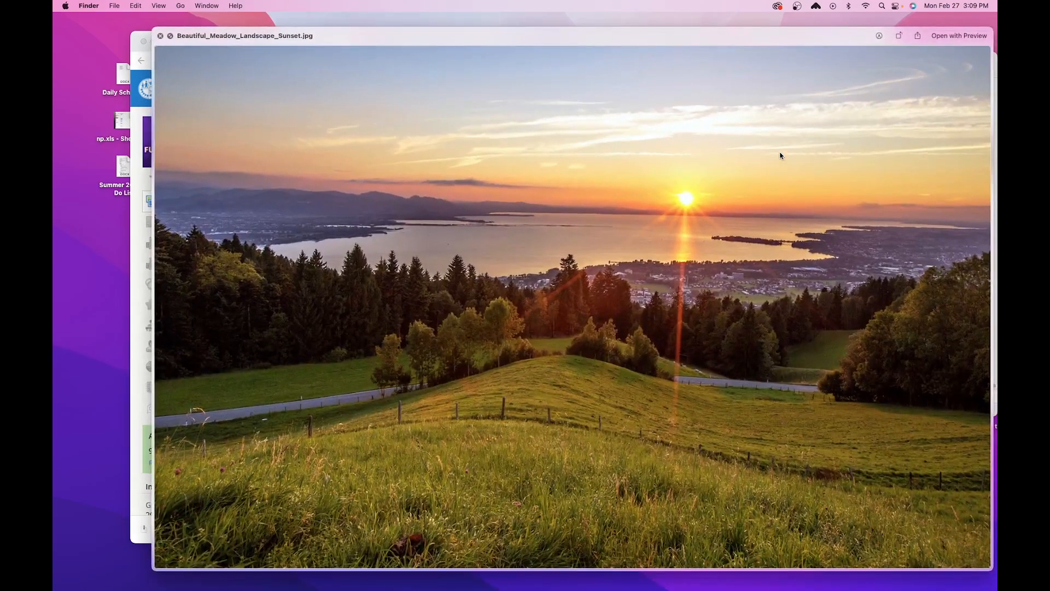
key(Down)
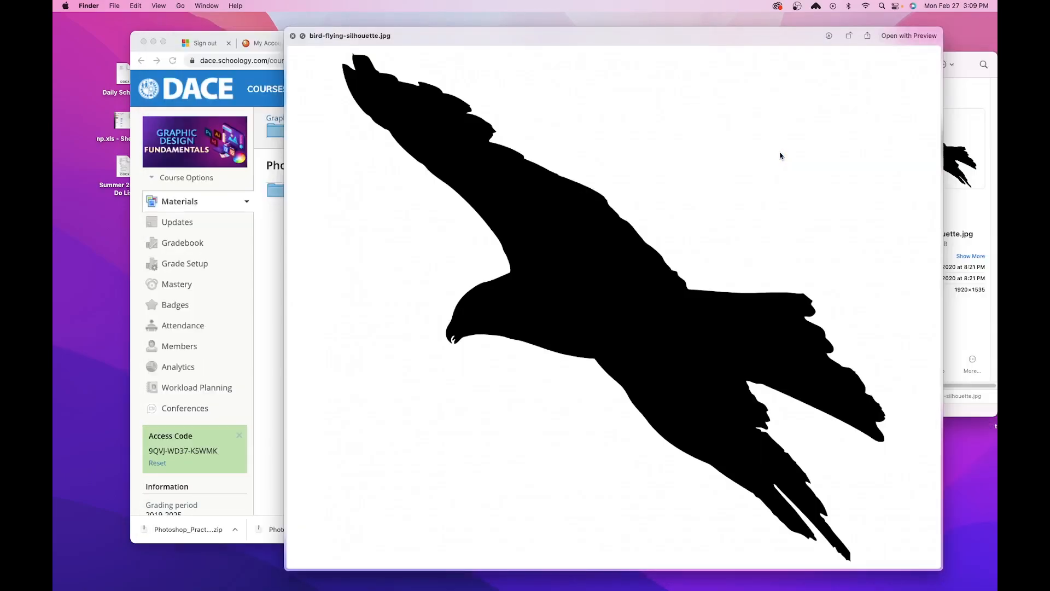
key(Down)
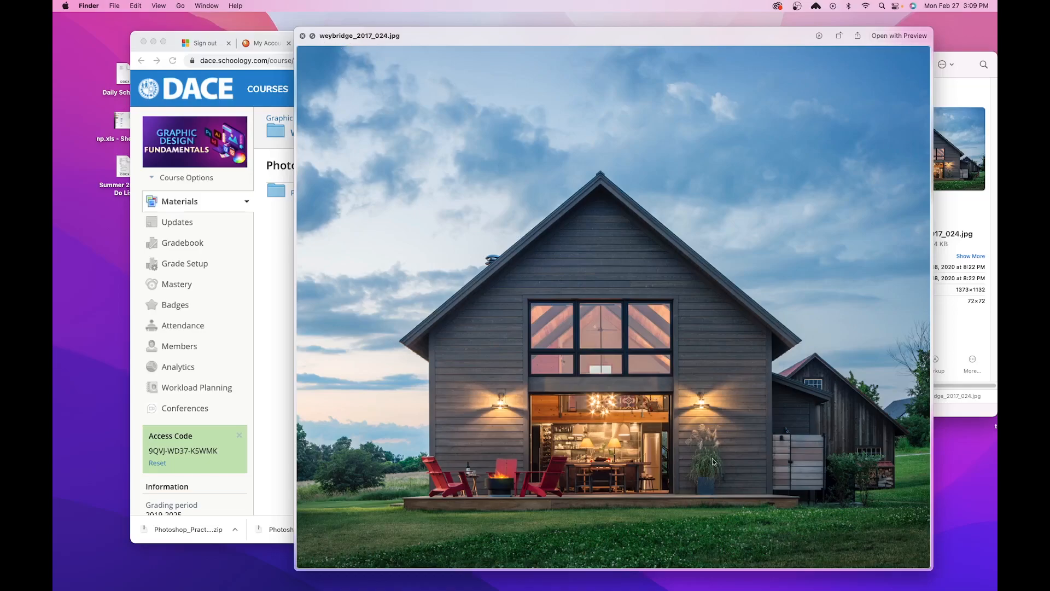
key(space)
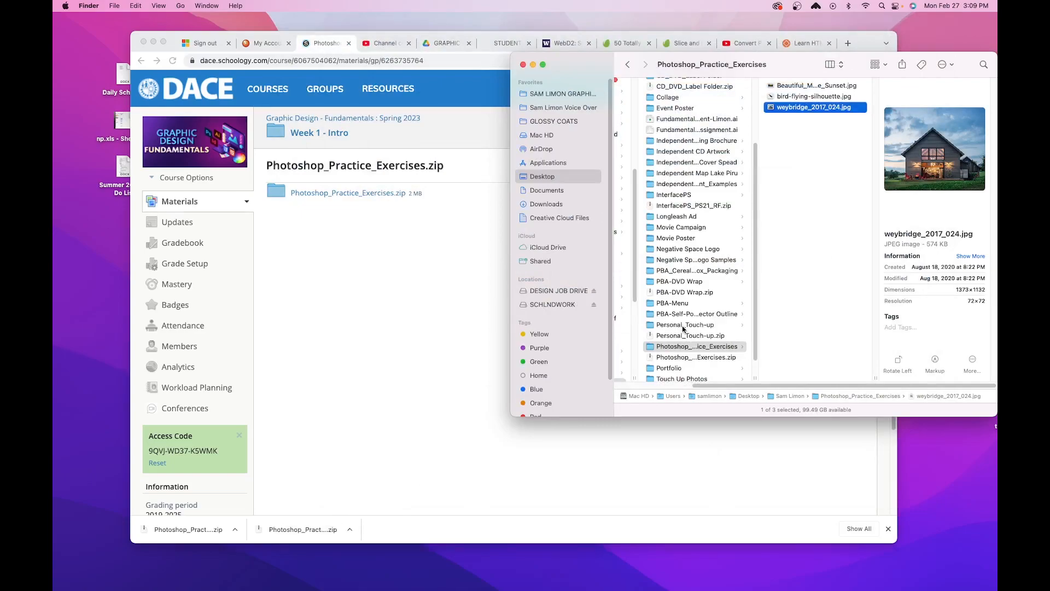
- Compare the zip archive with the extracted Photoshop_Practice_Exercises folder and check the bird and house image files inside
click(681, 359)
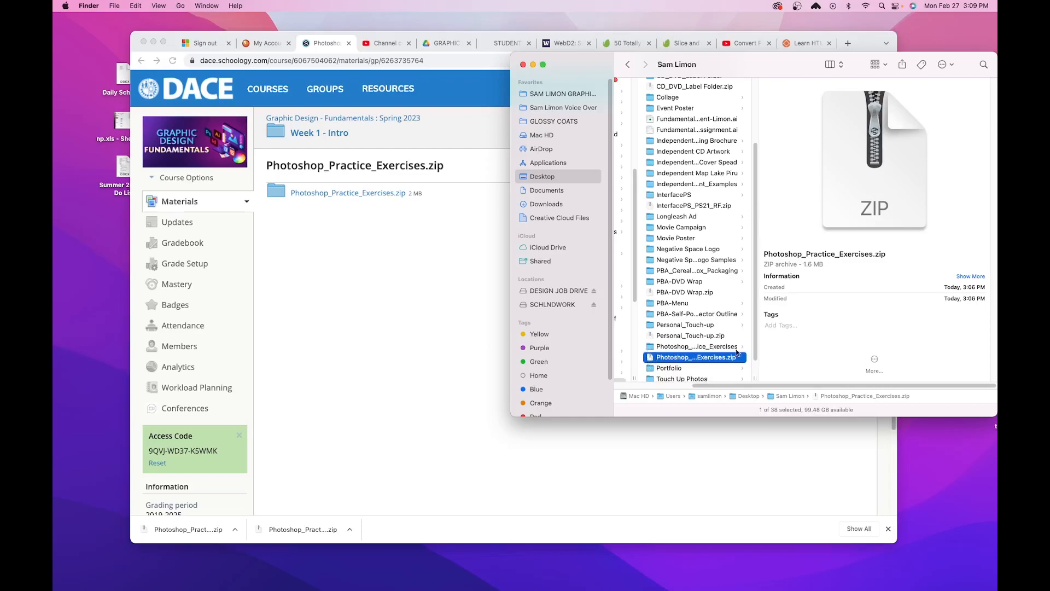
click(716, 346)
key(Right)
key(Down)
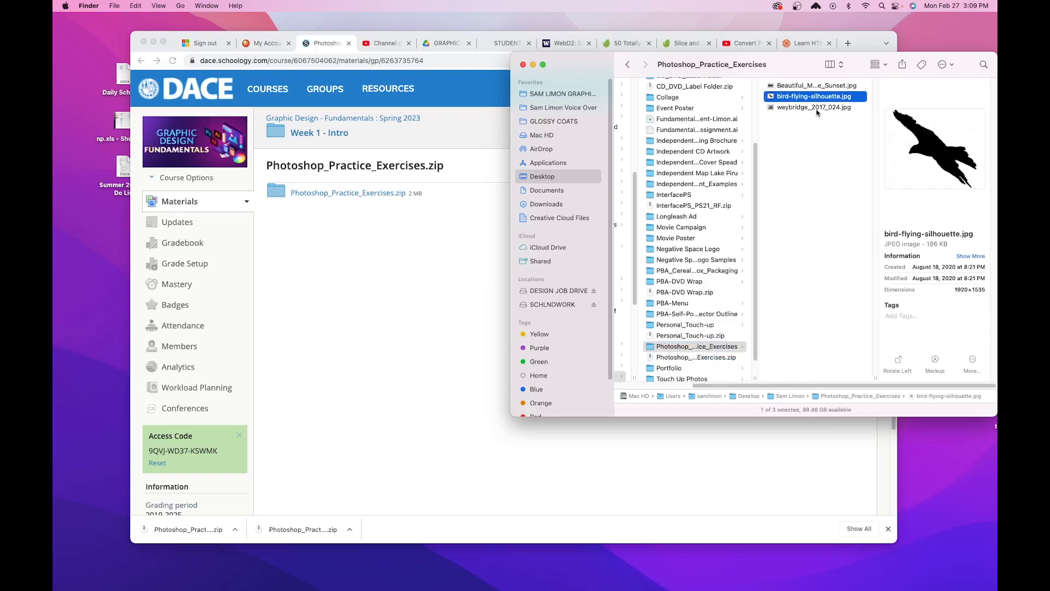
click(814, 109)
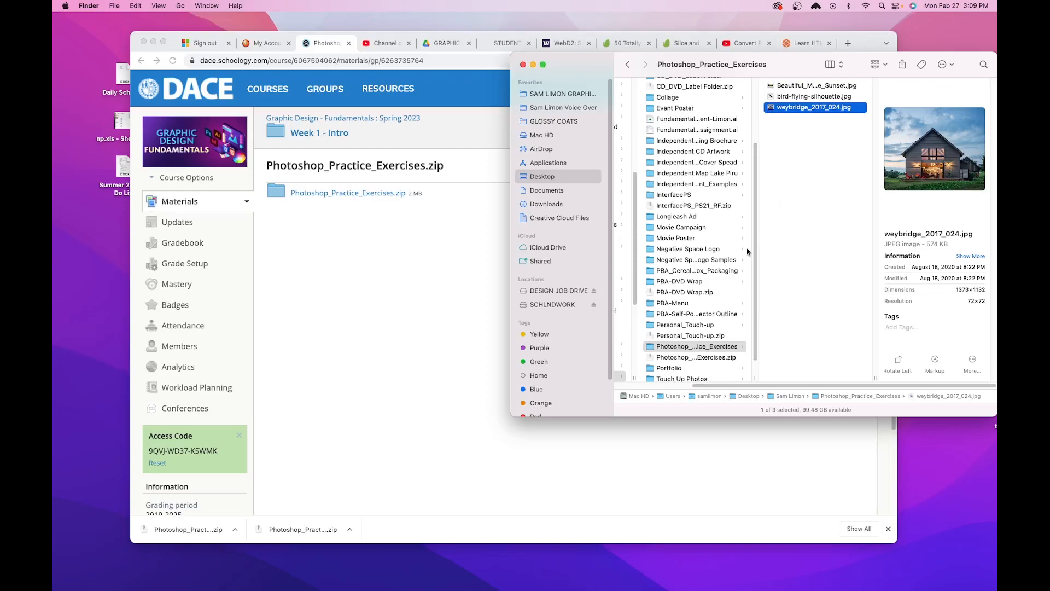
click(804, 186)
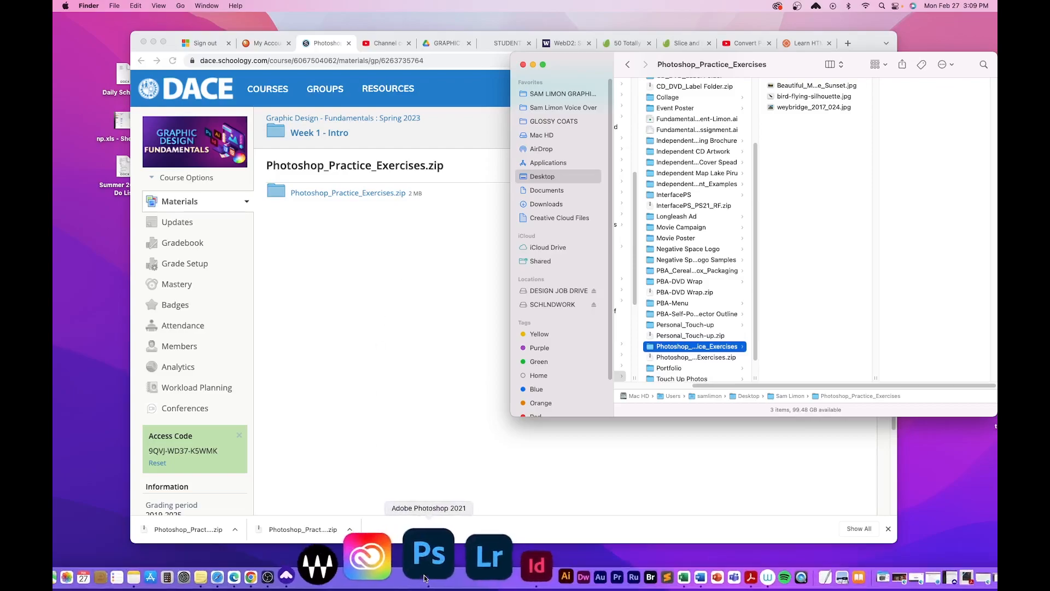
- Switch to Adobe Photoshop 2021 and open Beautiful_Meadow_Landscape_Sunset.jpg from the Photoshop_Practice_Exercises folder
click(425, 577)
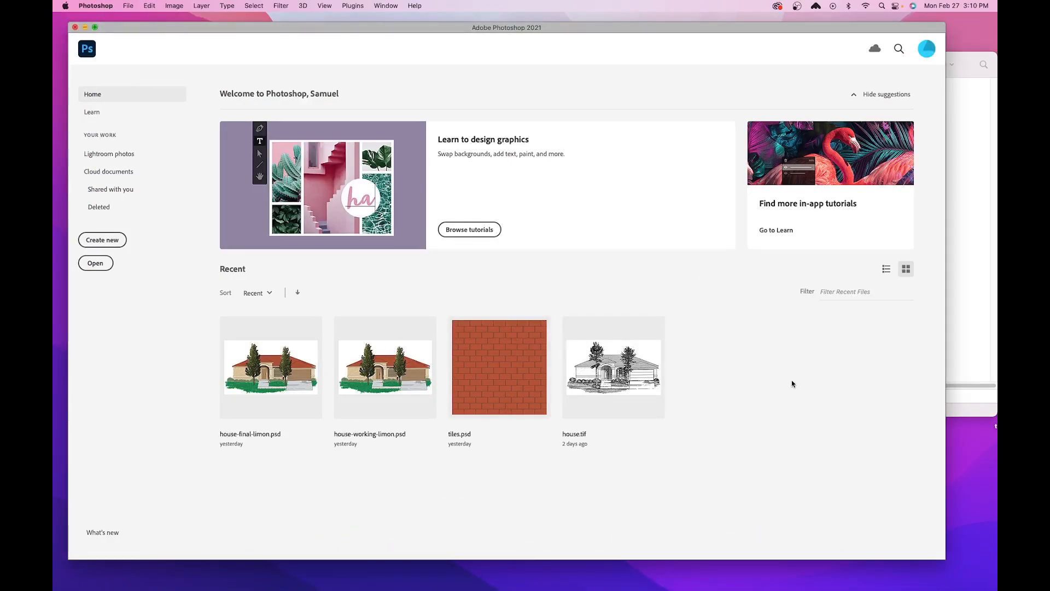
click(129, 6)
mouse_move(136, 56)
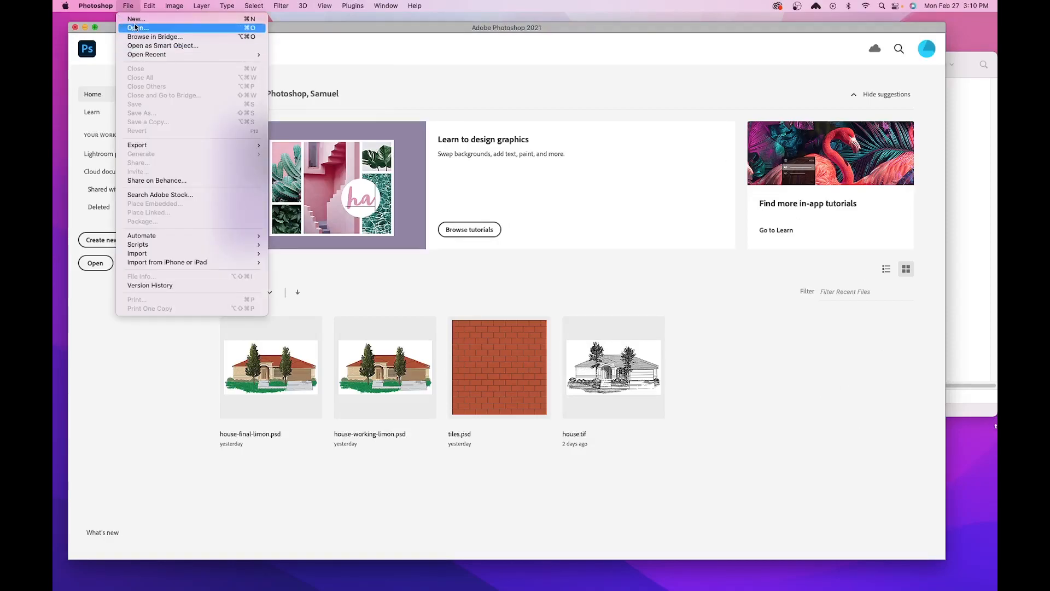
click(138, 28)
scroll(598, 207, down, 5)
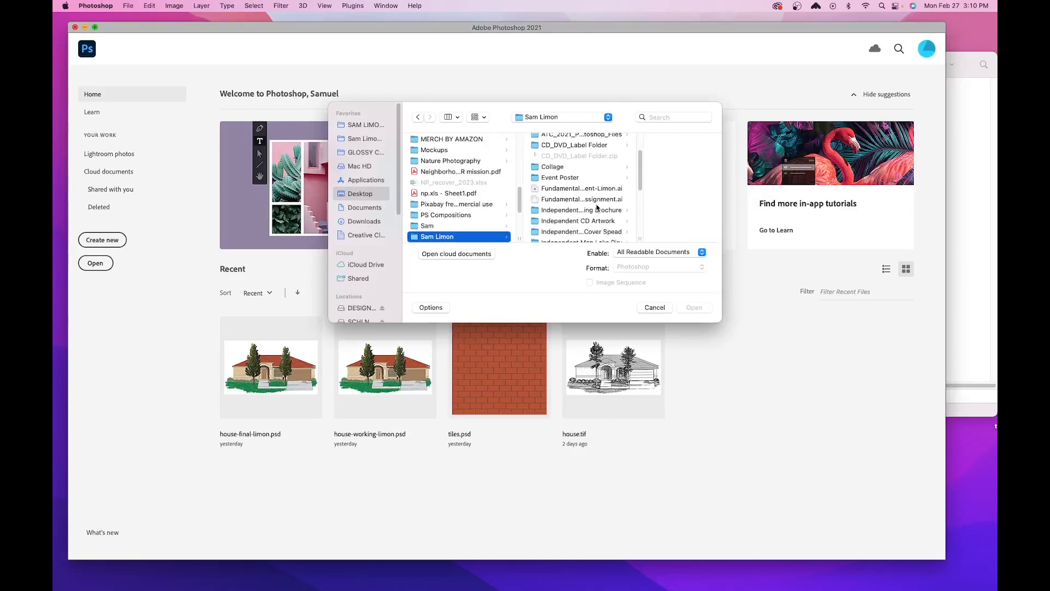
scroll(585, 204, down, 3)
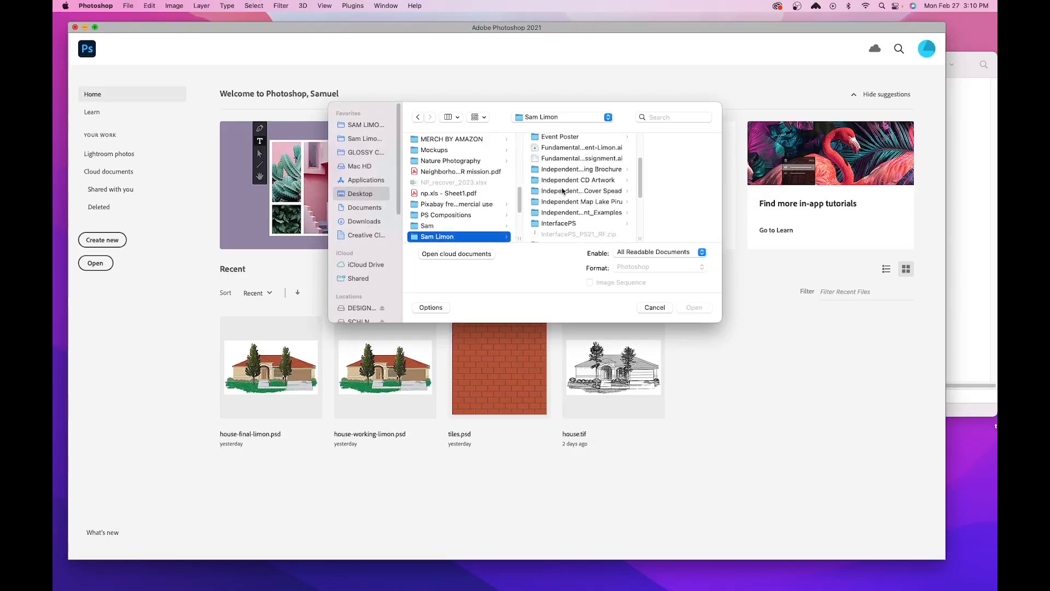
scroll(564, 194, down, 5)
scroll(592, 198, down, 5)
click(591, 192)
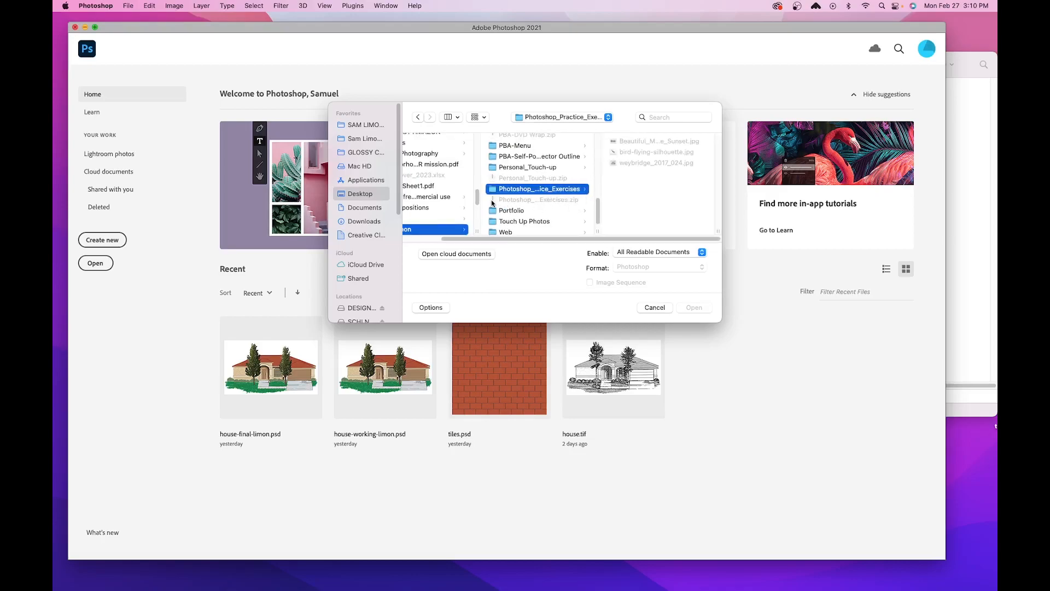
click(647, 141)
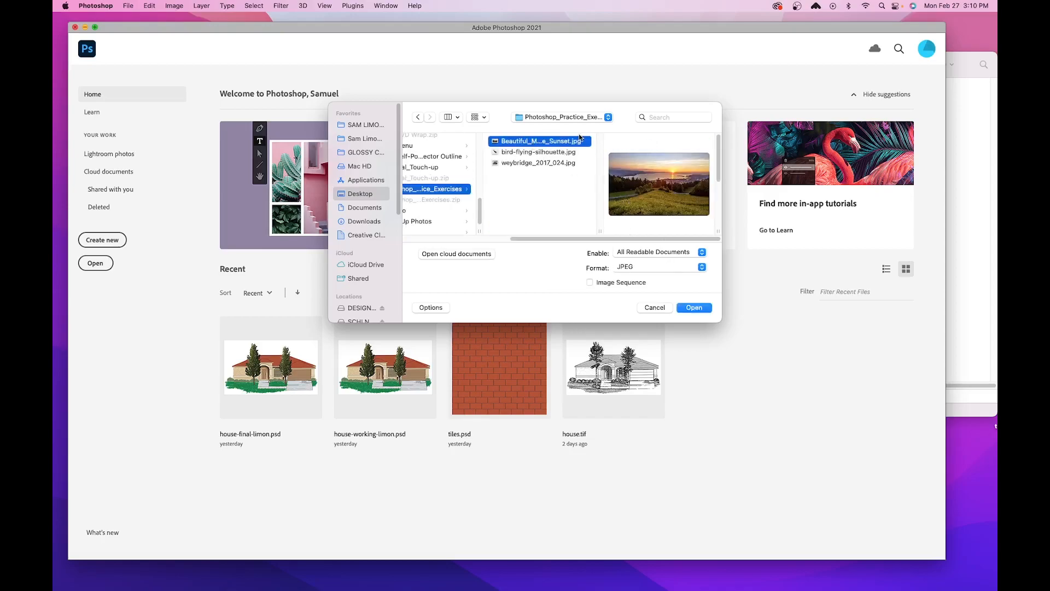
click(695, 307)
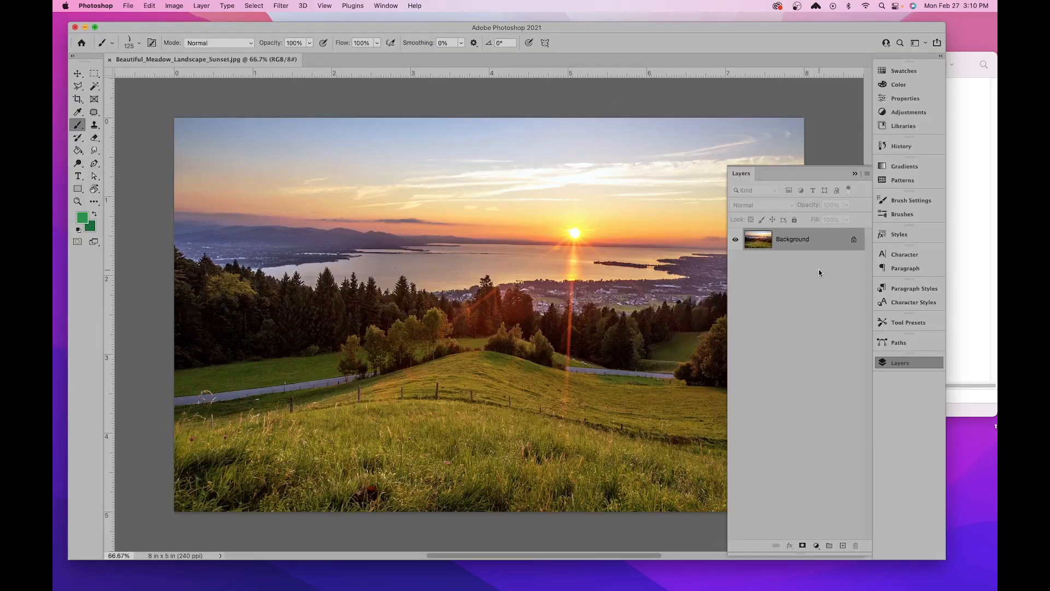
- Activate the Move tool, then hide the Layers panel and show it again
click(82, 70)
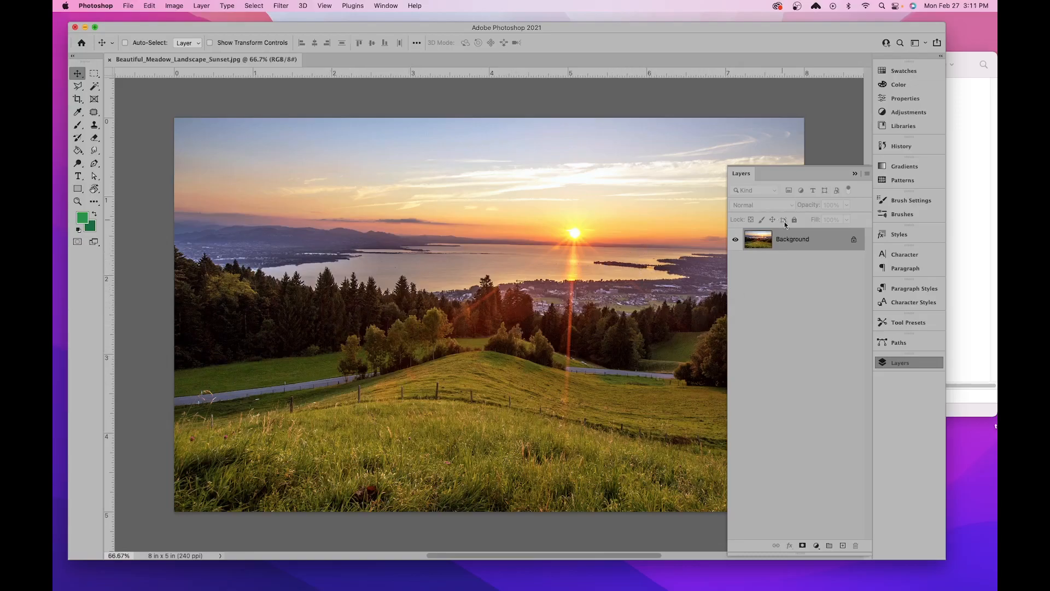
click(747, 175)
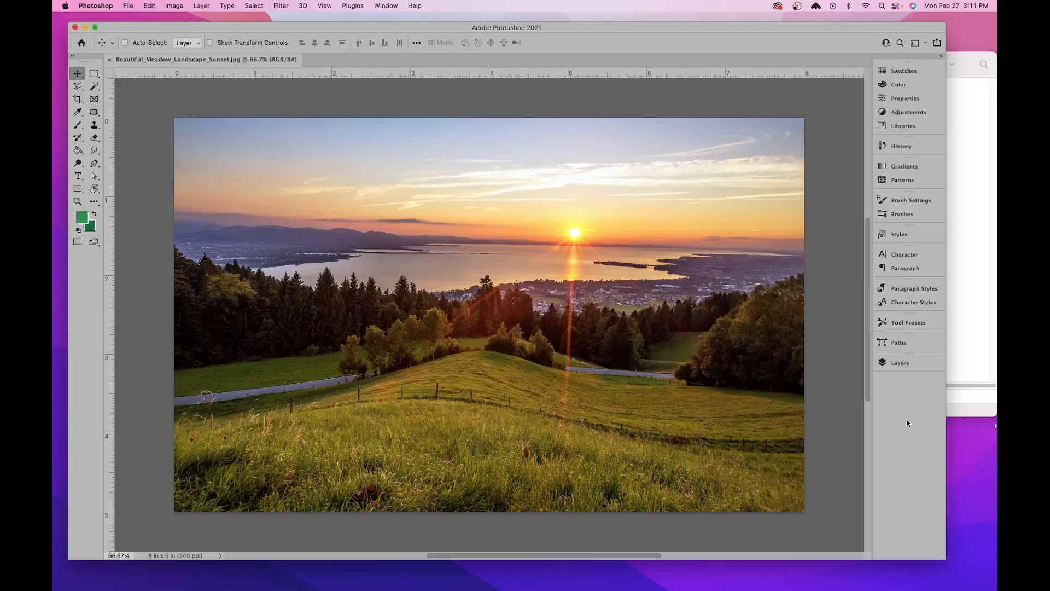
click(903, 364)
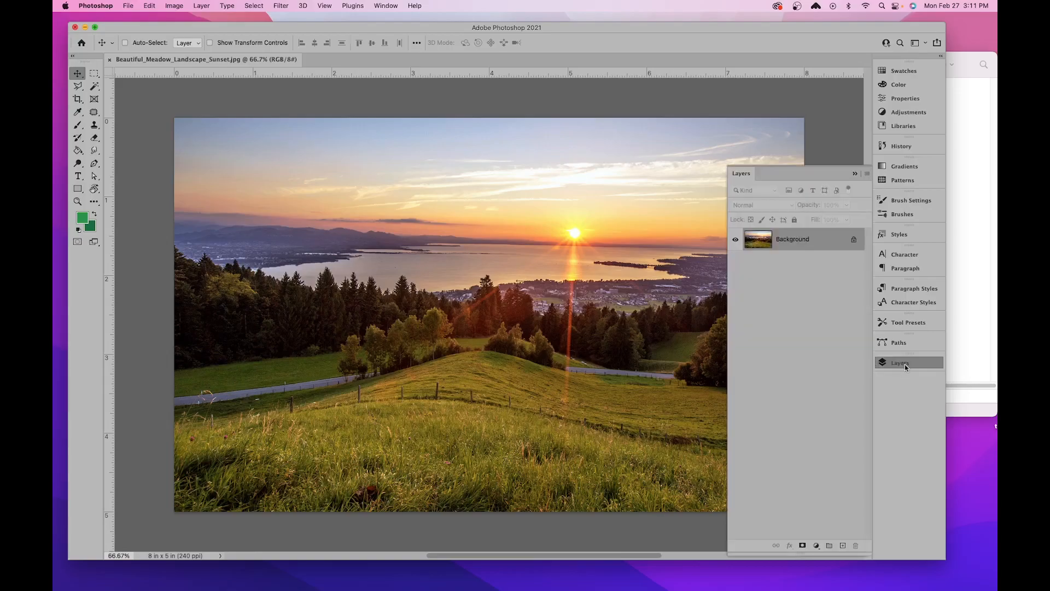
click(386, 6)
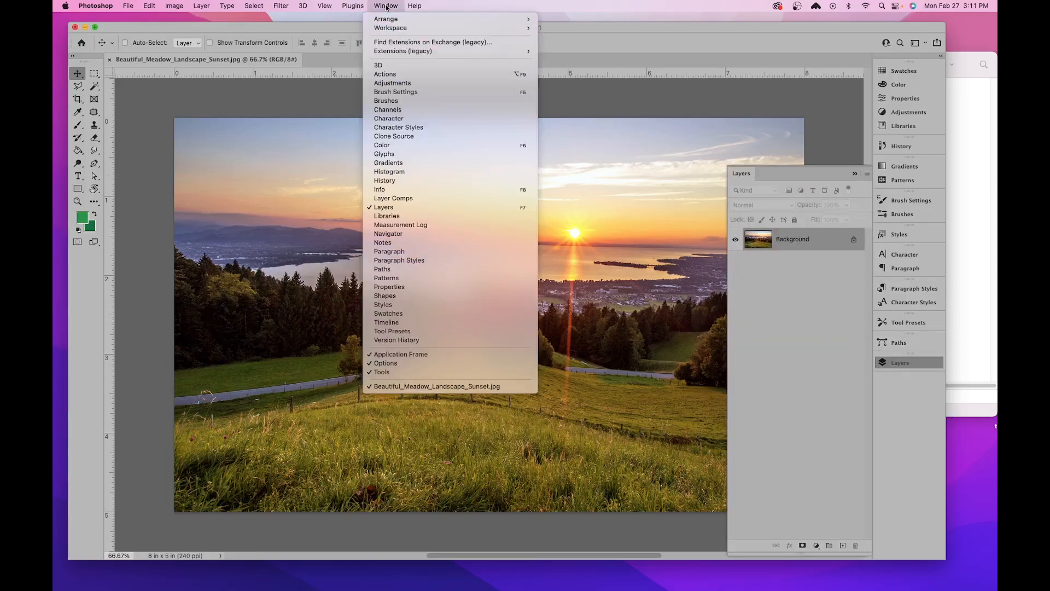
click(388, 209)
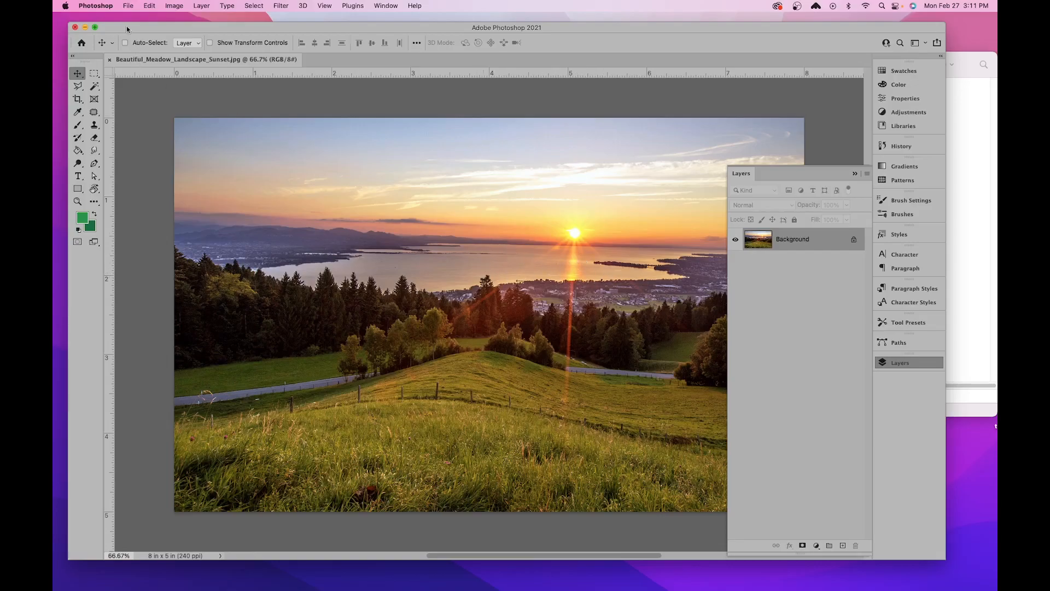
- Save the sunset landscape in Photoshop format in the exercise folder, naming it "PS-Practice Exercise-" followed by the student's last name
click(128, 6)
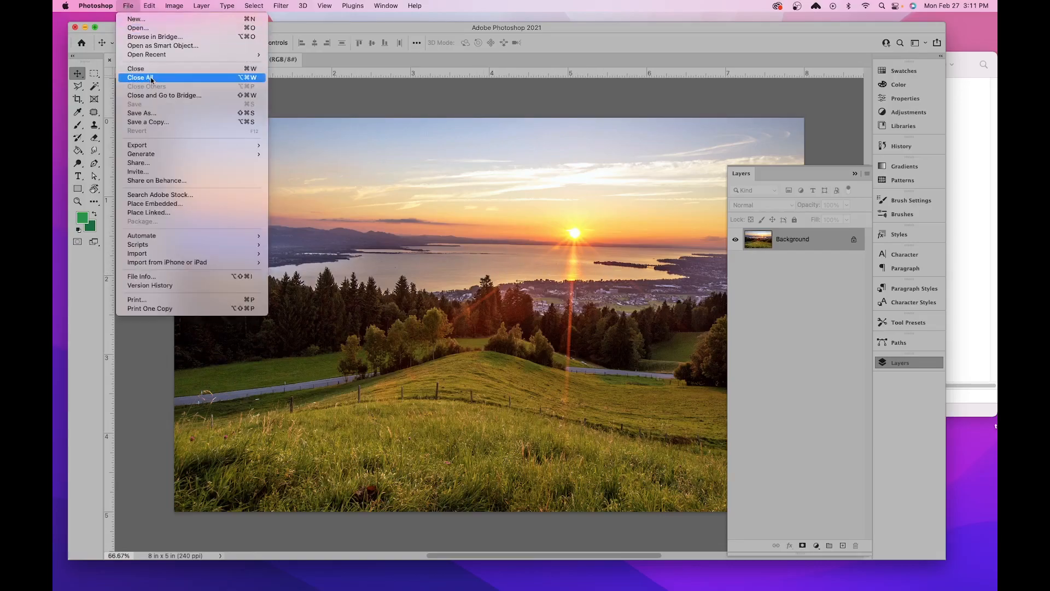
click(153, 114)
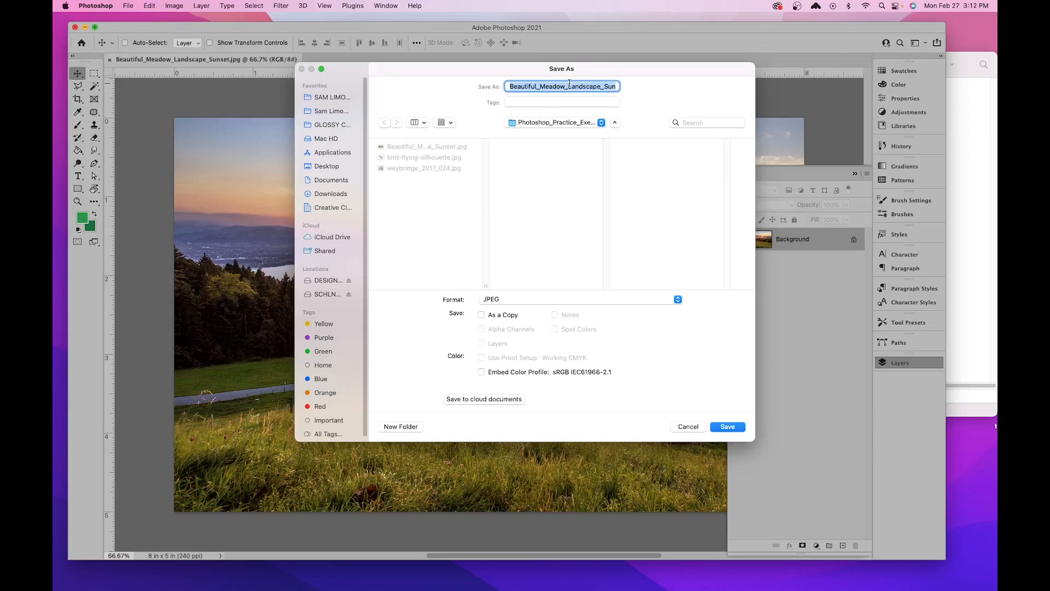
text(PS)
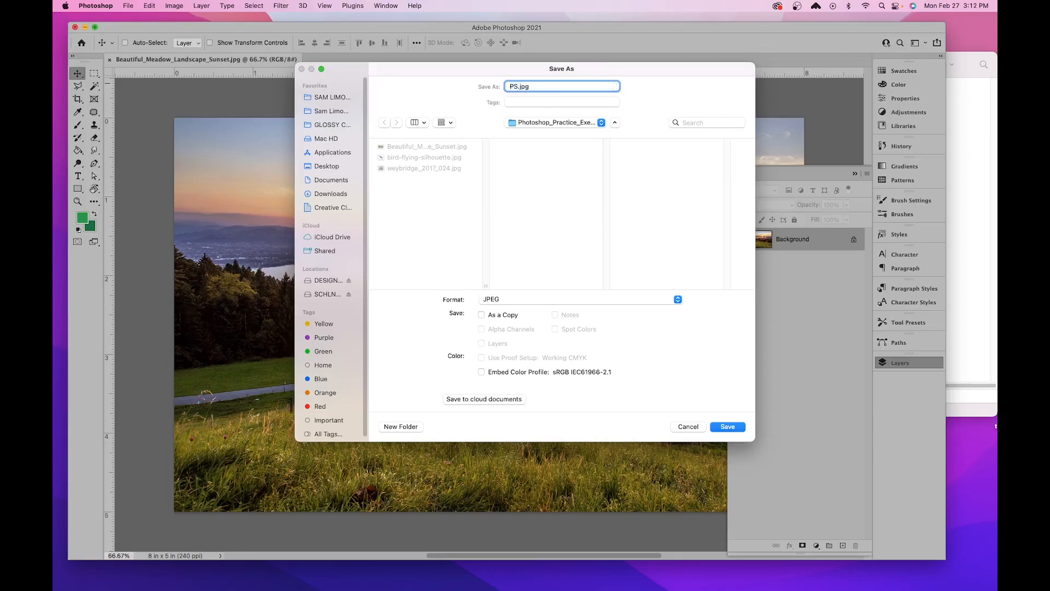
text(-Practice Exercise-Limon)
click(677, 299)
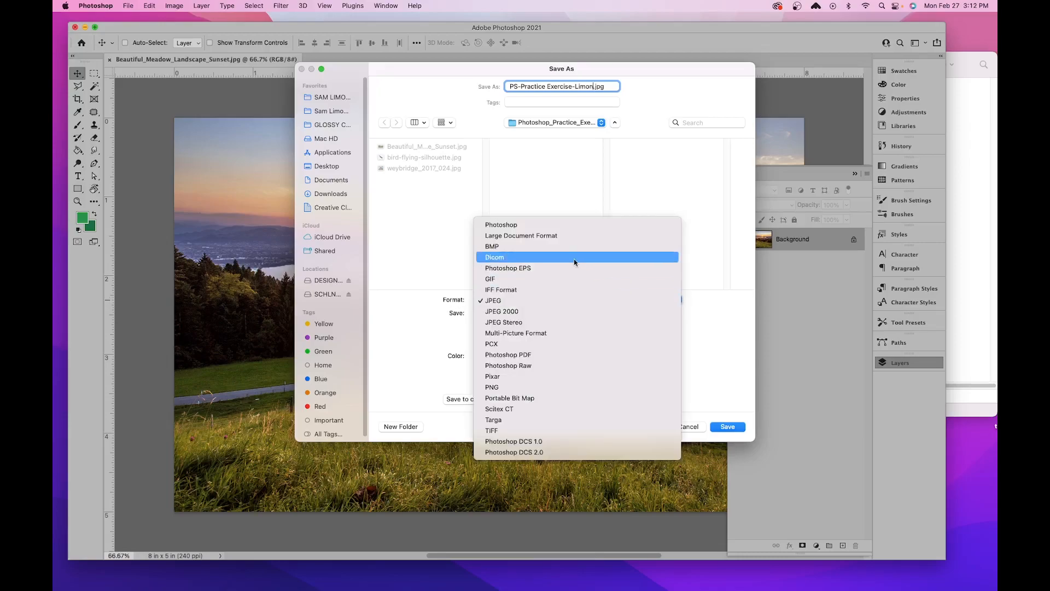
click(511, 226)
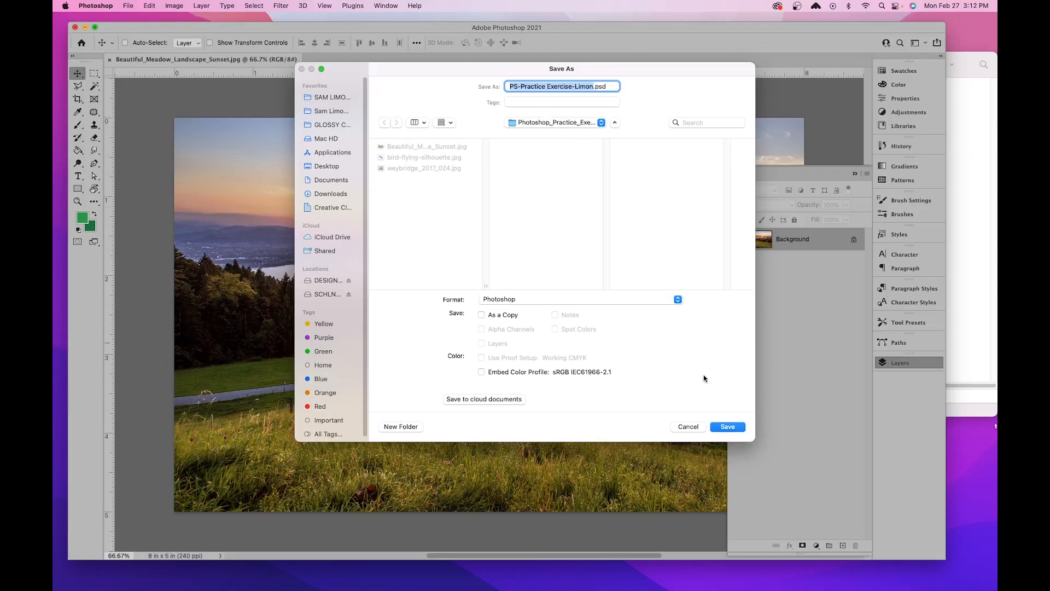
click(730, 428)
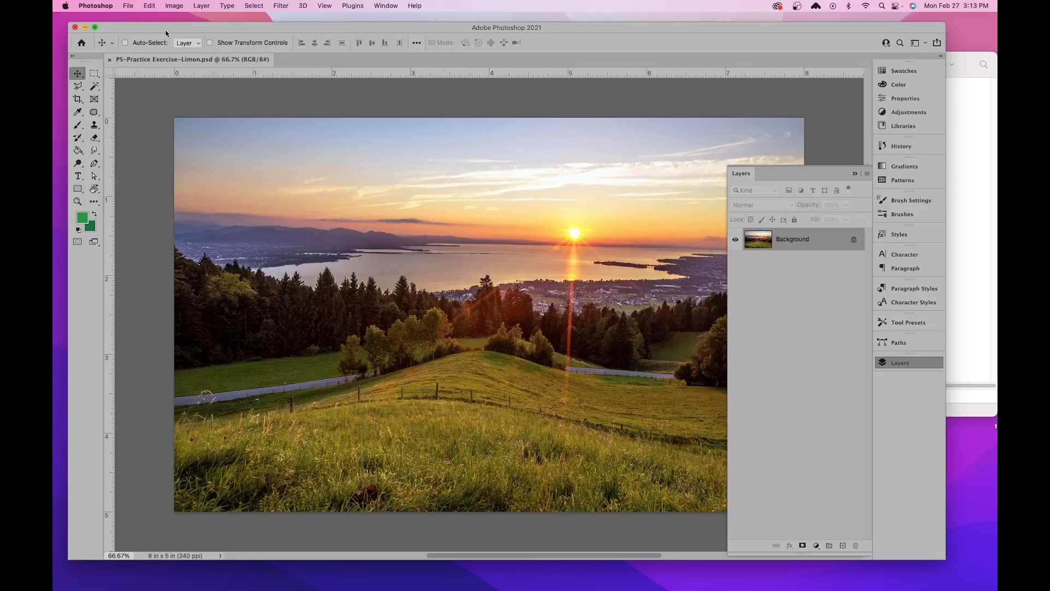
- Open bird-flying-silhouette.jpg from the Photoshop practice exercises folder
click(131, 7)
click(361, 185)
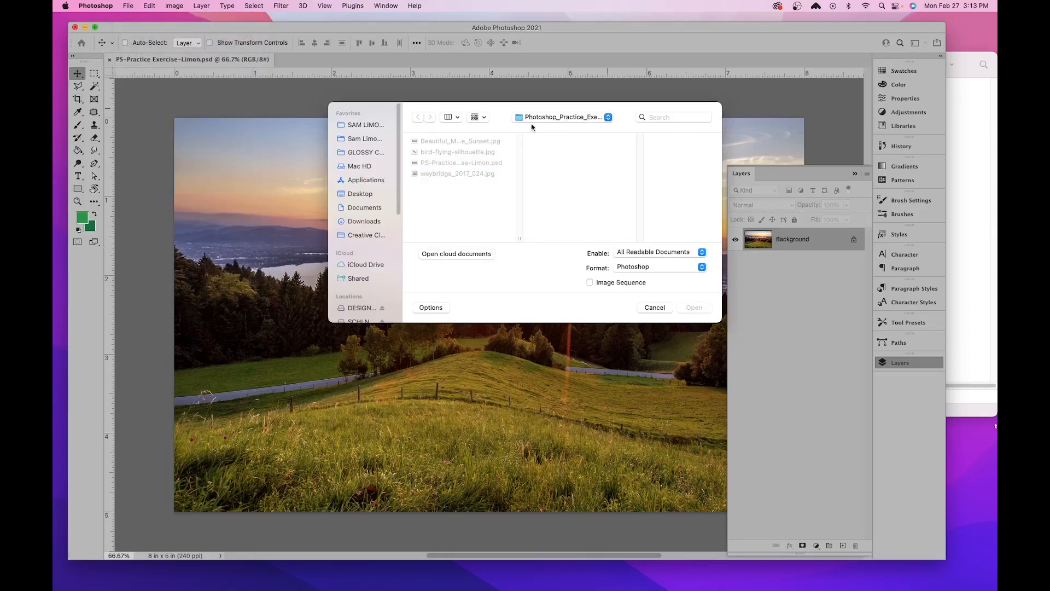
click(445, 153)
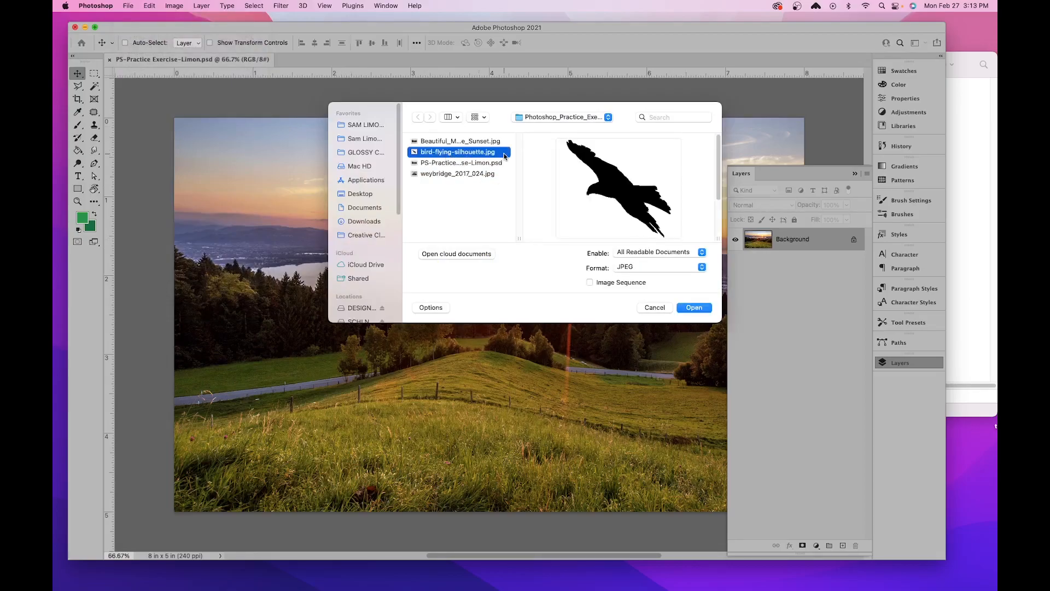
click(694, 308)
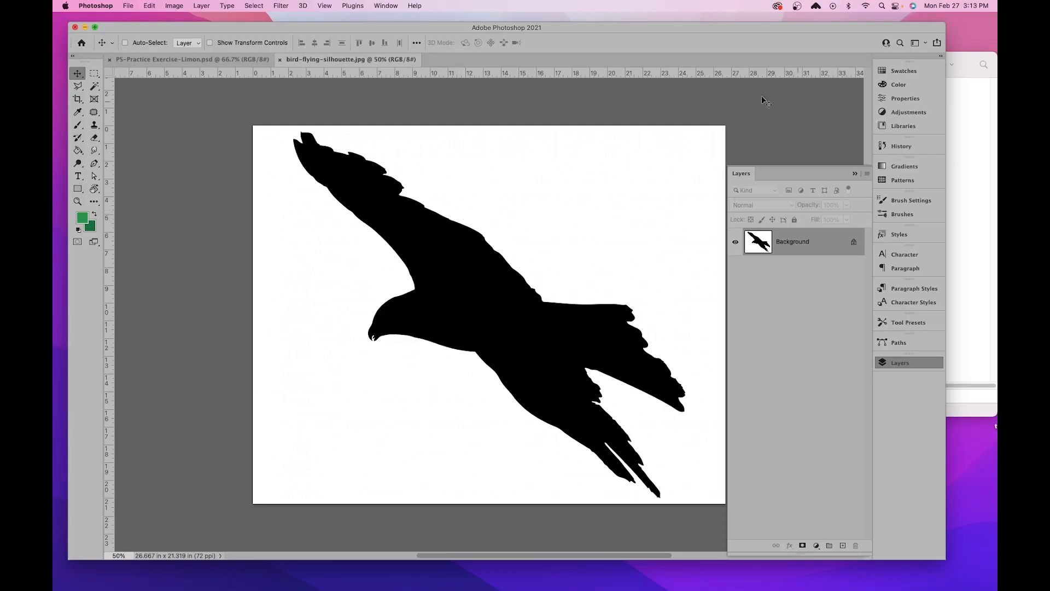
- Arrange both documents side by side as 2-up Vertical and copy the bird image into the landscape with the Move tool, repositioning it lower
click(381, 6)
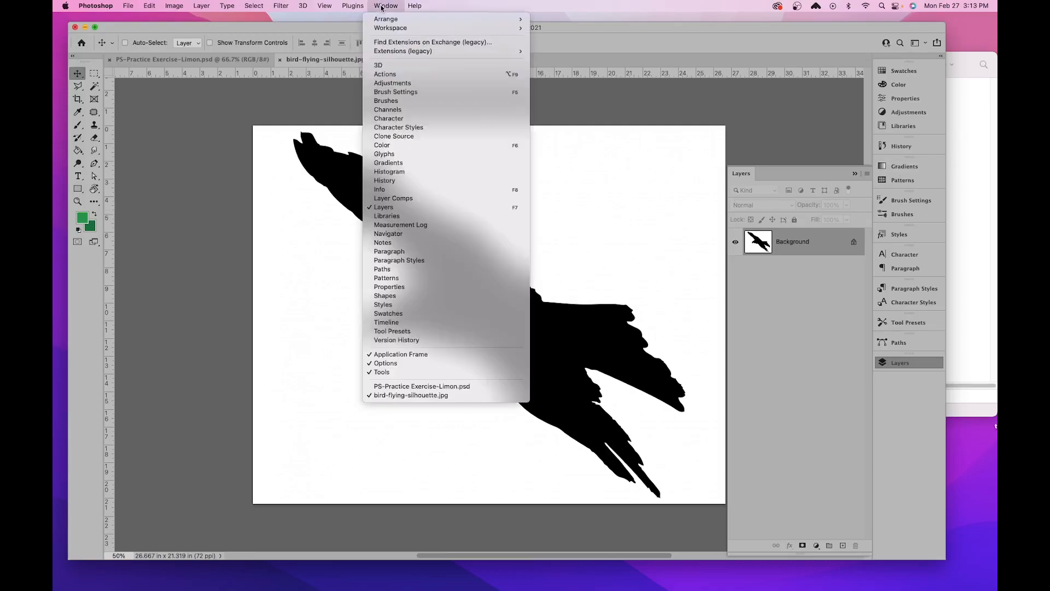
mouse_move(387, 29)
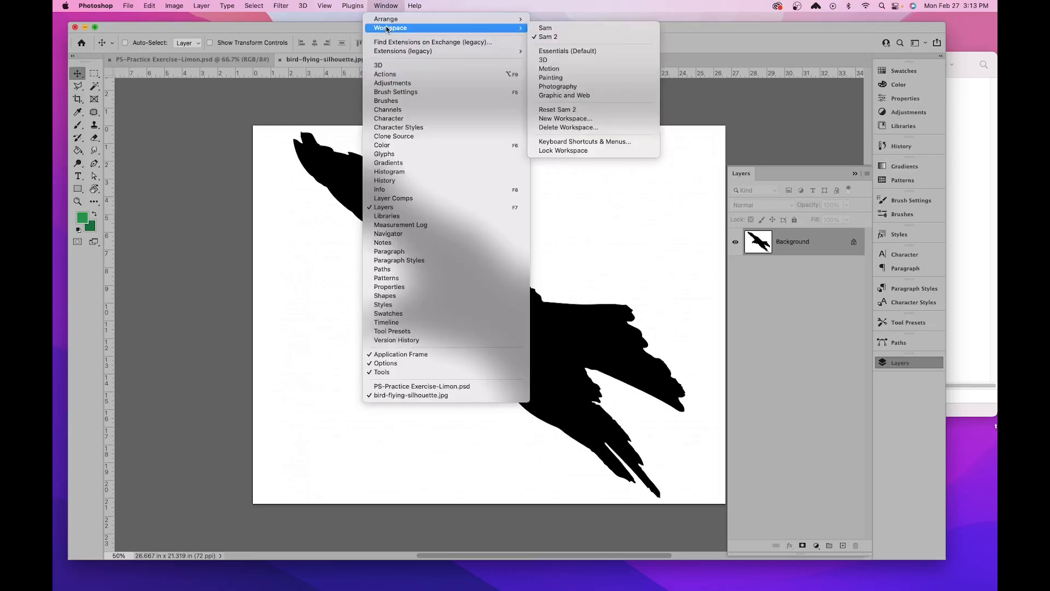
click(586, 48)
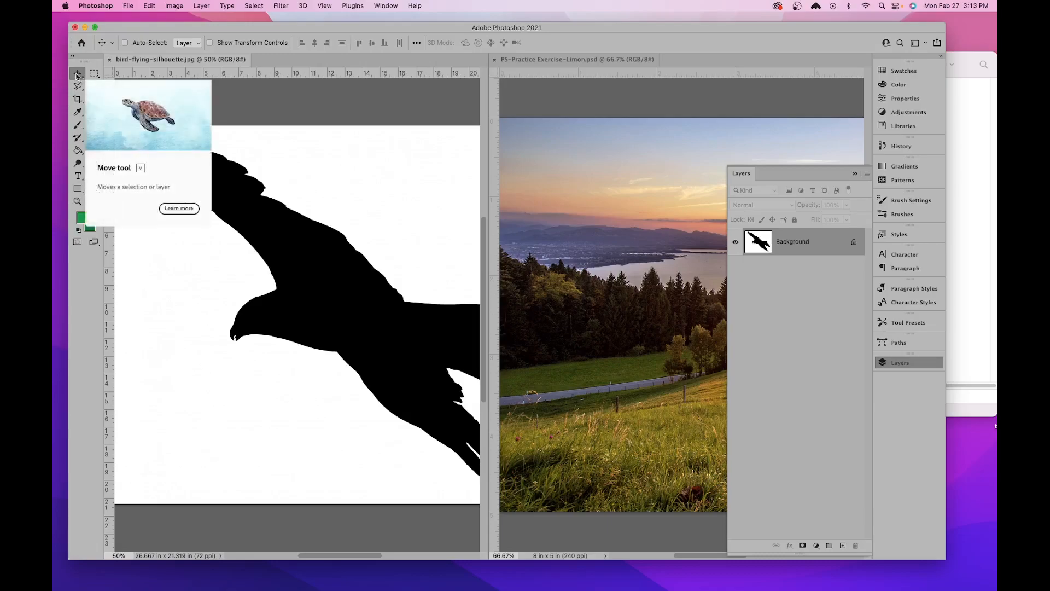
drag(309, 243, 531, 183)
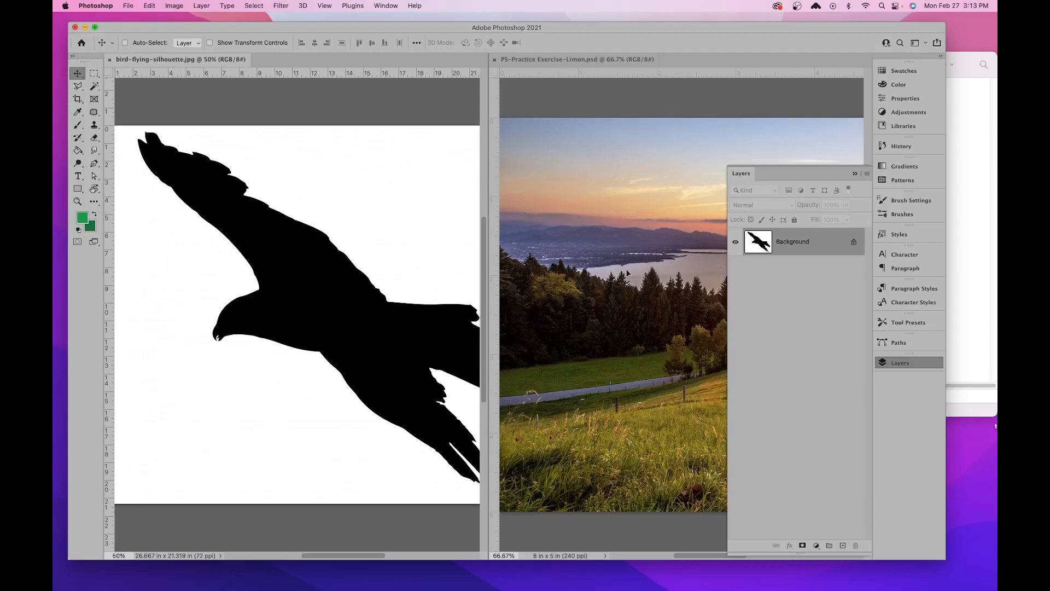
drag(626, 272, 628, 274)
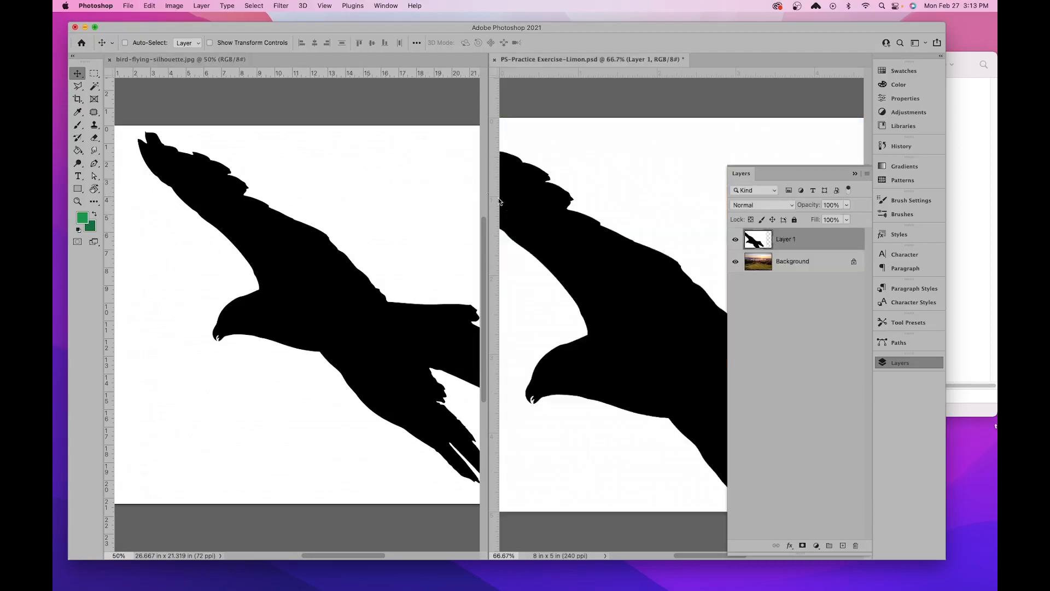
drag(561, 181, 615, 261)
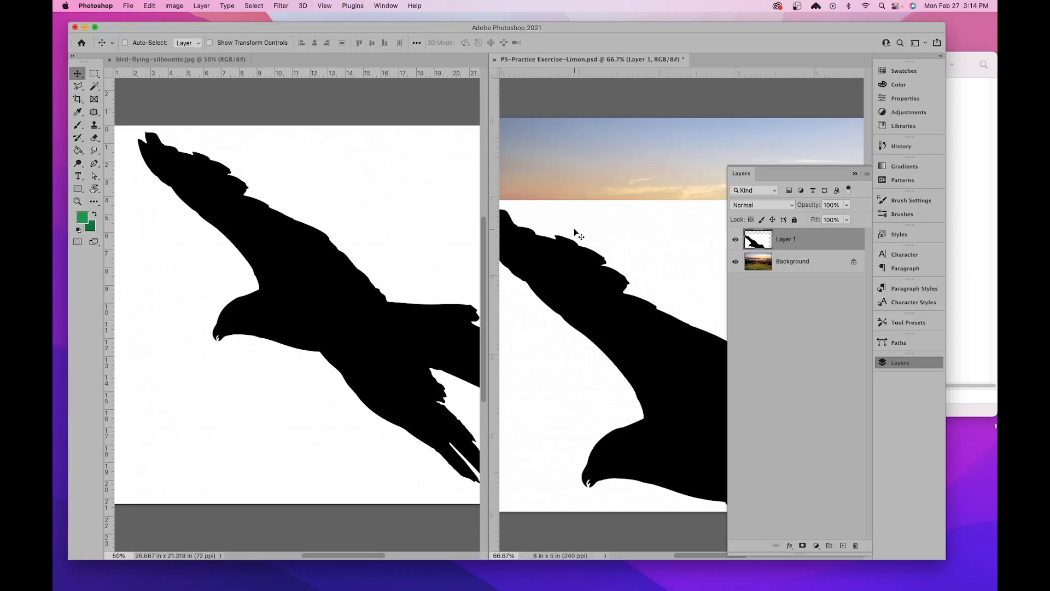
- Delete the copied bird layer from the landscape and consolidate all open documents to tabs
key(BackSpace)
click(387, 6)
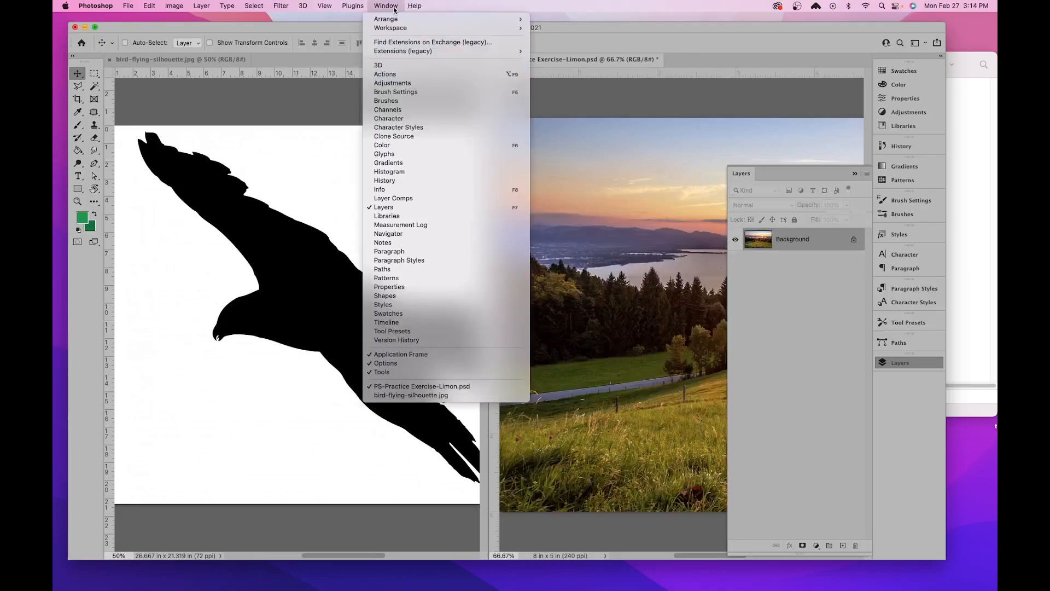
mouse_move(396, 21)
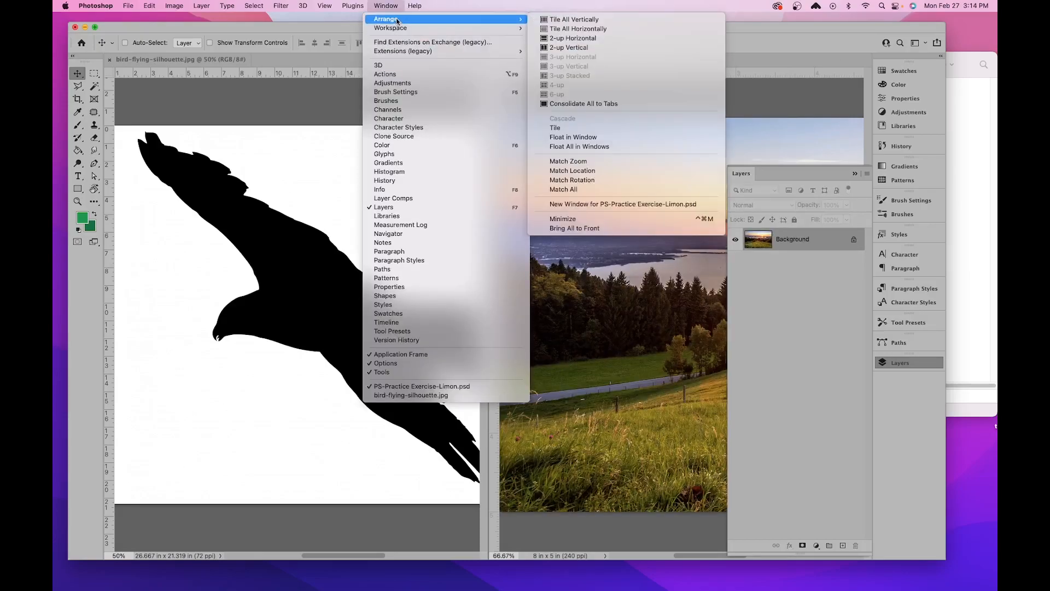
click(612, 104)
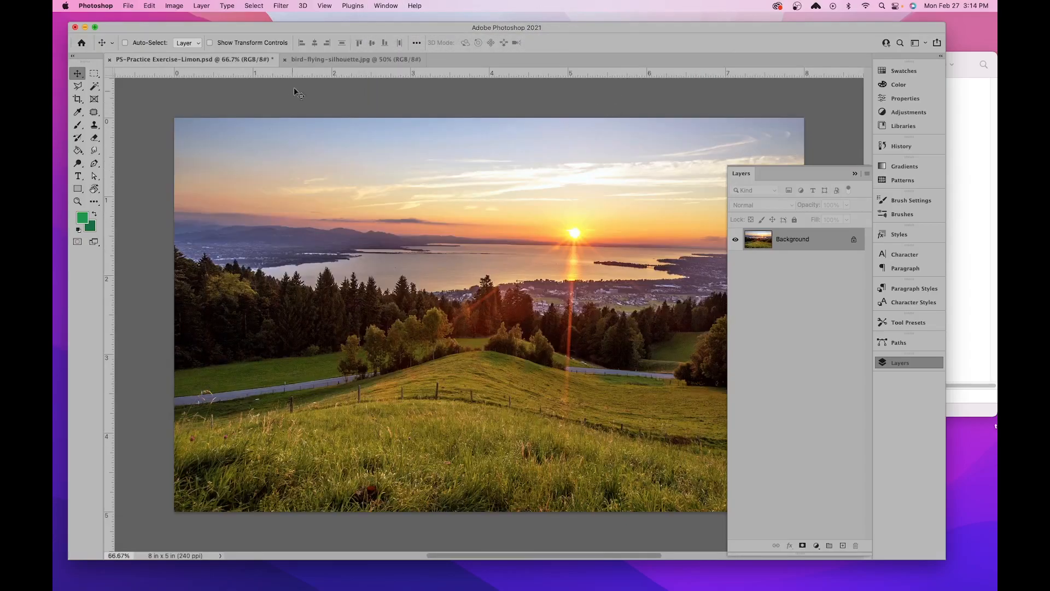
- Copy the bird document's Background layer into the tabbed landscape document, then undo the copy
click(324, 60)
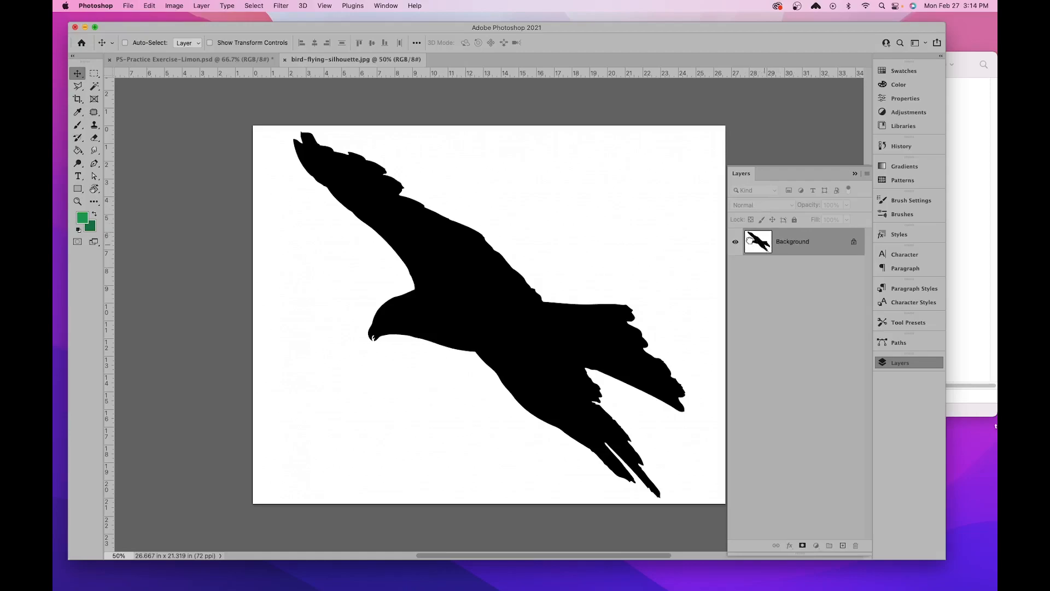
drag(772, 234, 628, 244)
drag(745, 243, 526, 323)
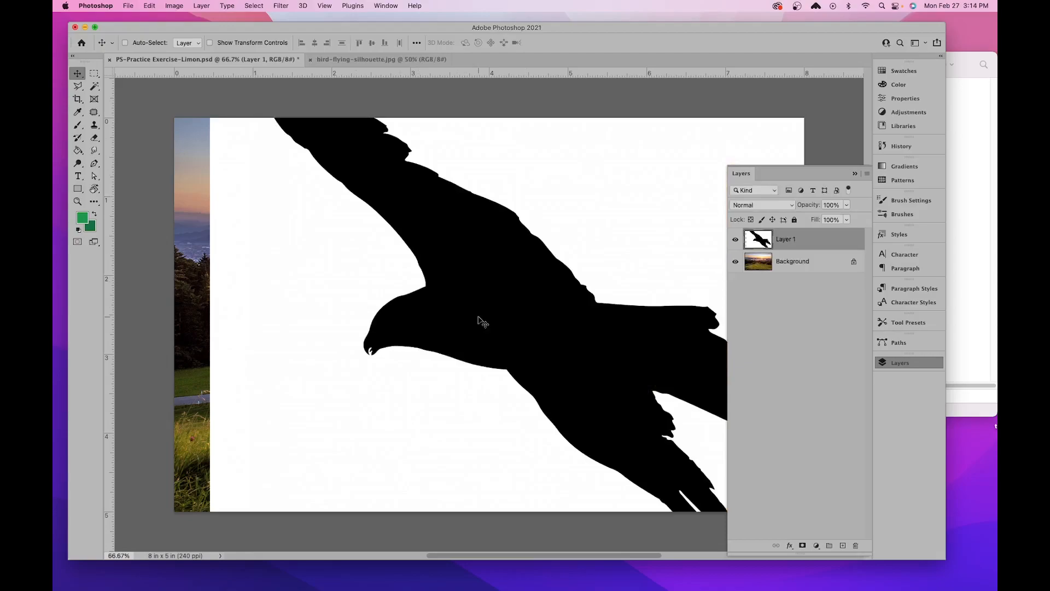
click(339, 60)
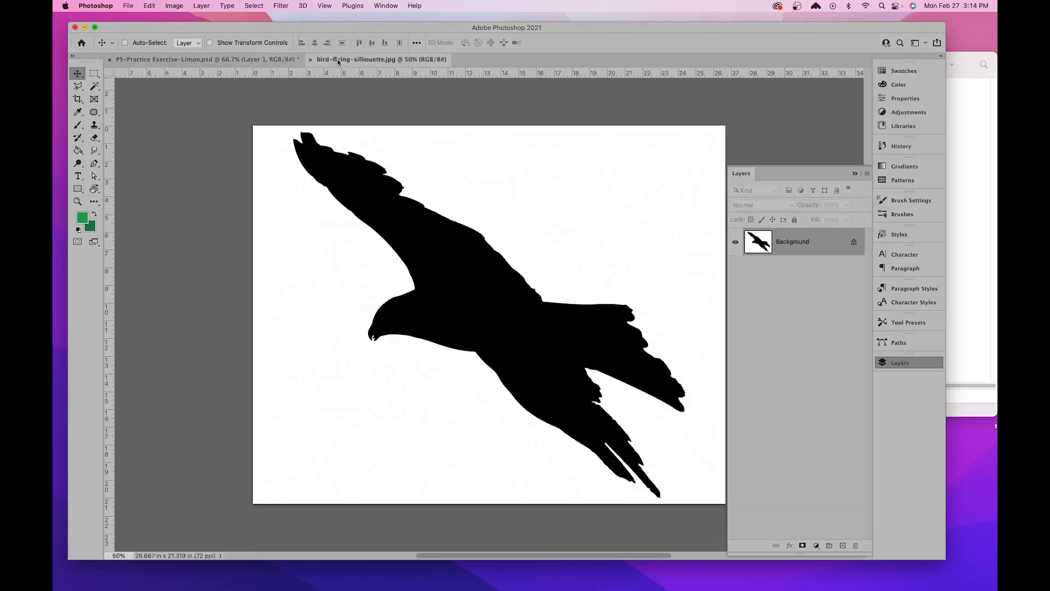
drag(827, 251, 257, 64)
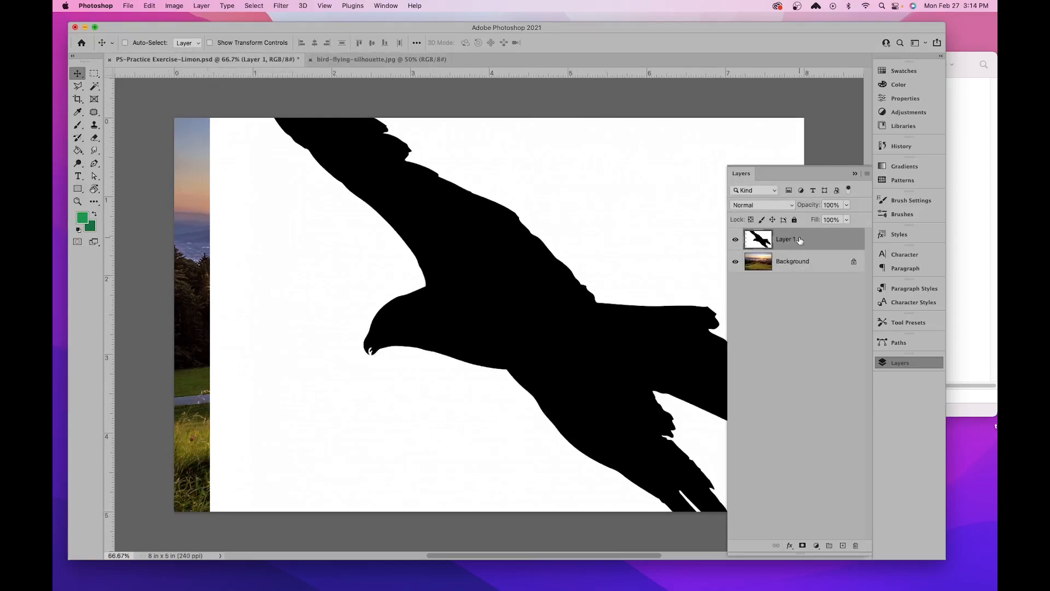
key(super+z)
- Copy the bird document's Background layer into the landscape document and close bird-flying-silhouette.jpg
click(383, 60)
drag(758, 241, 503, 313)
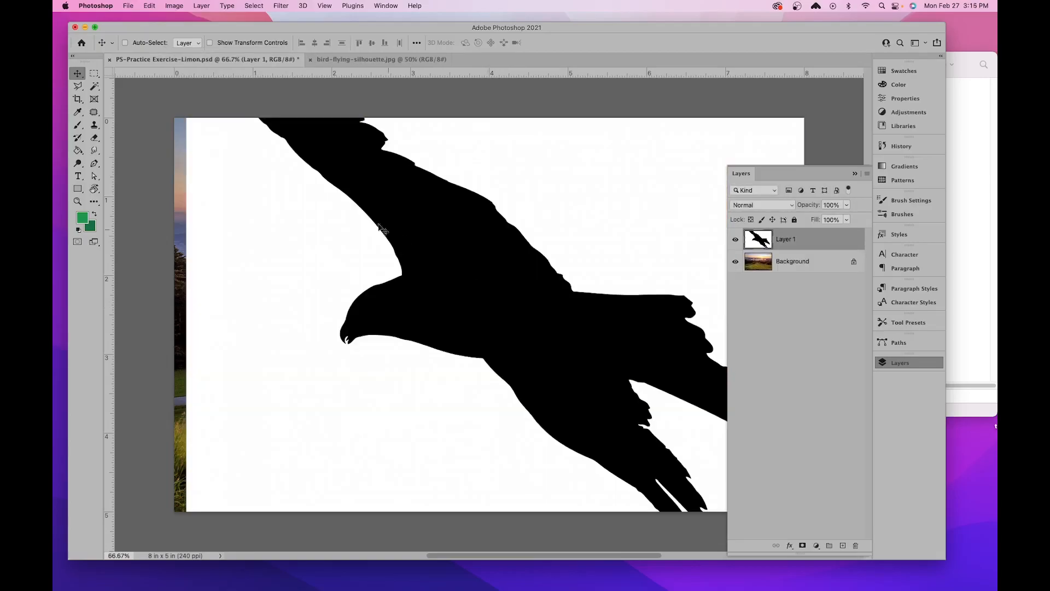
click(364, 60)
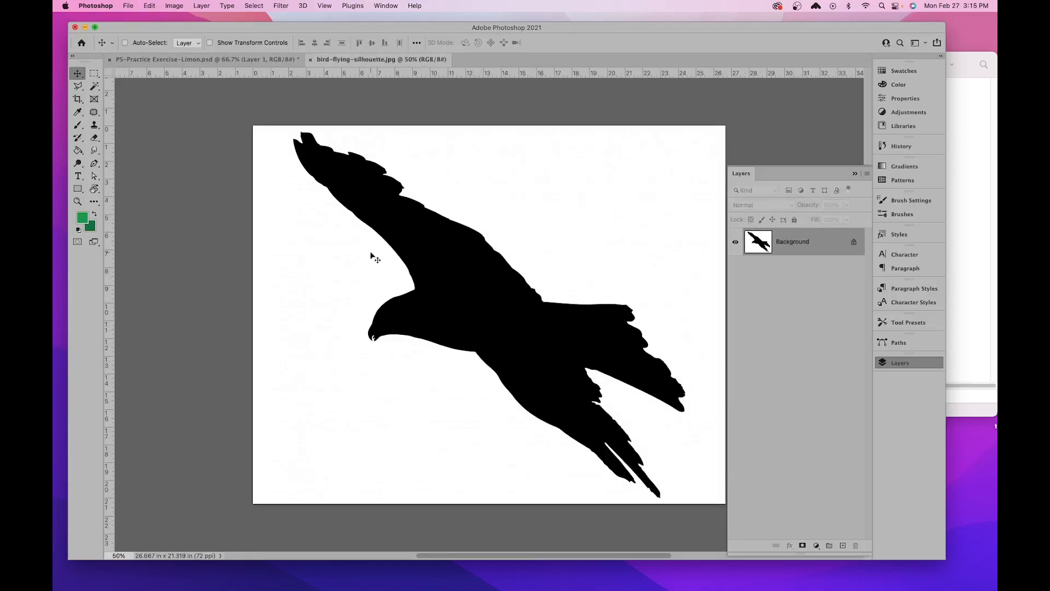
click(311, 59)
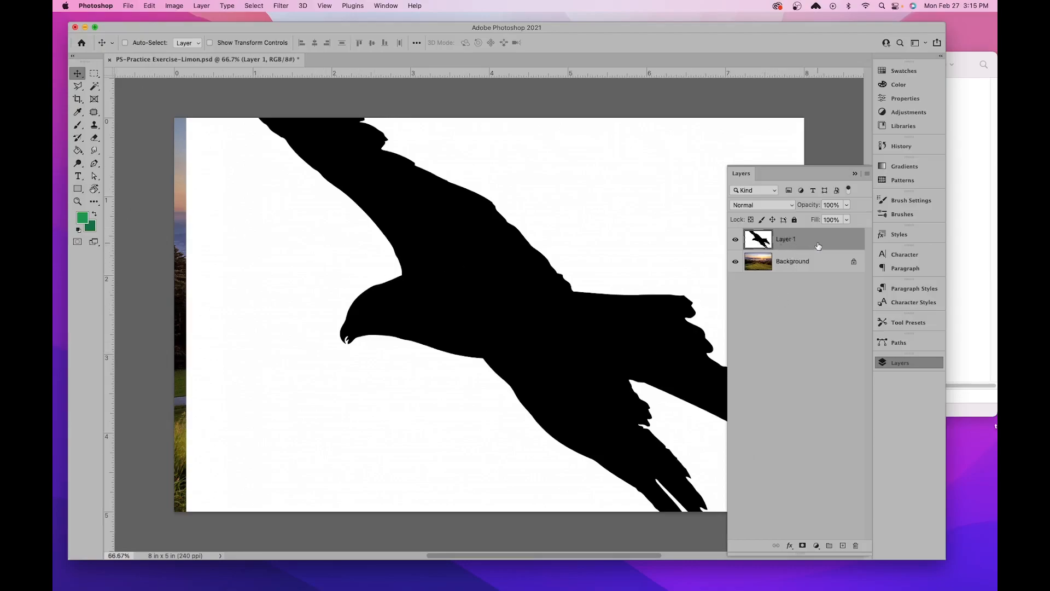
- Free Transform the bird layer, scaling it proportionally to about 63% and moving it to the middle of the landscape
click(818, 261)
click(812, 247)
click(150, 7)
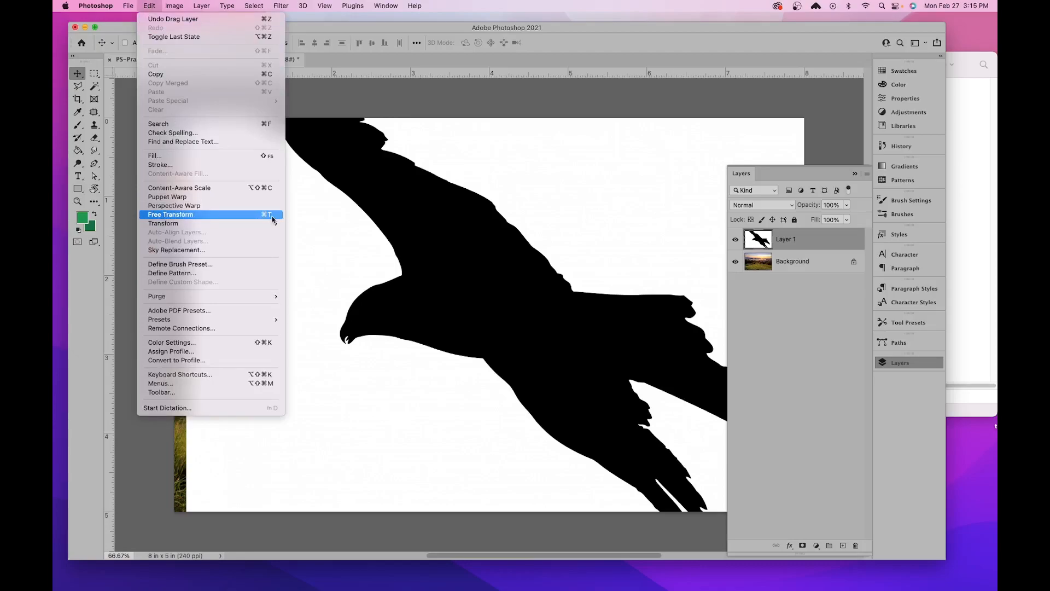
click(384, 224)
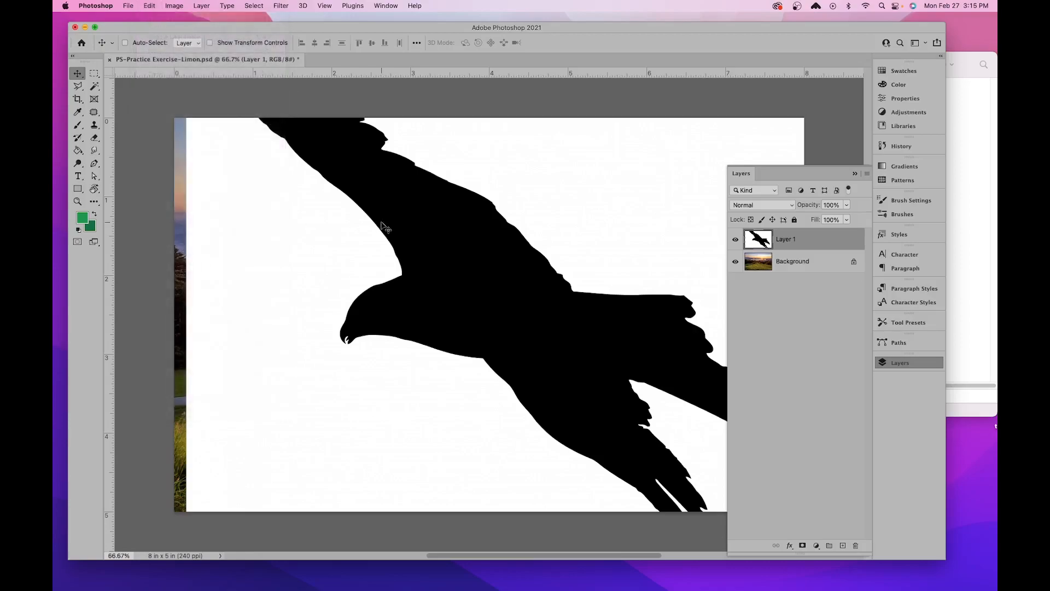
key(super+t)
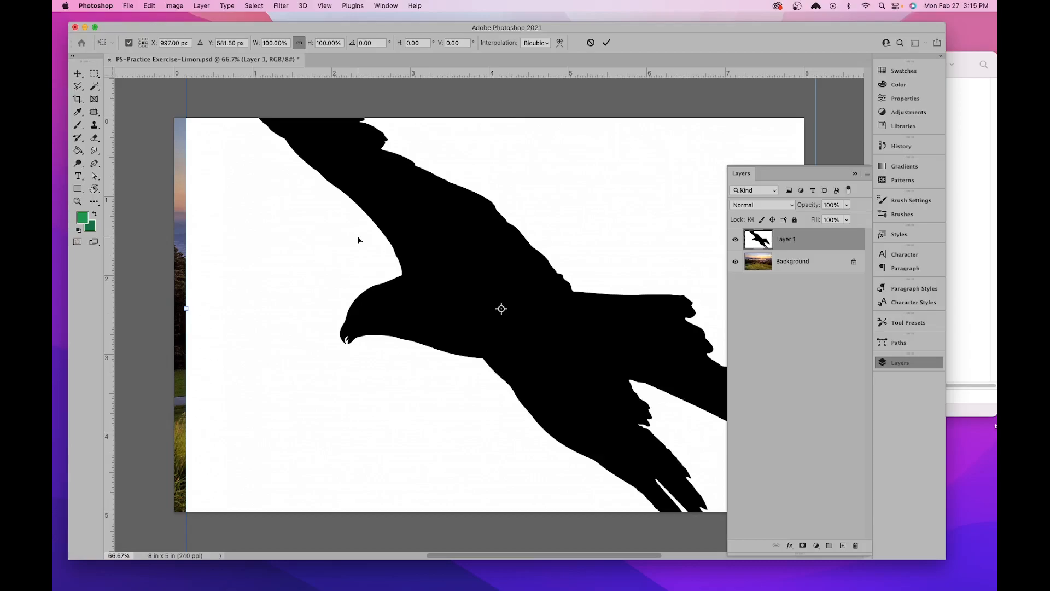
key(super+minus)
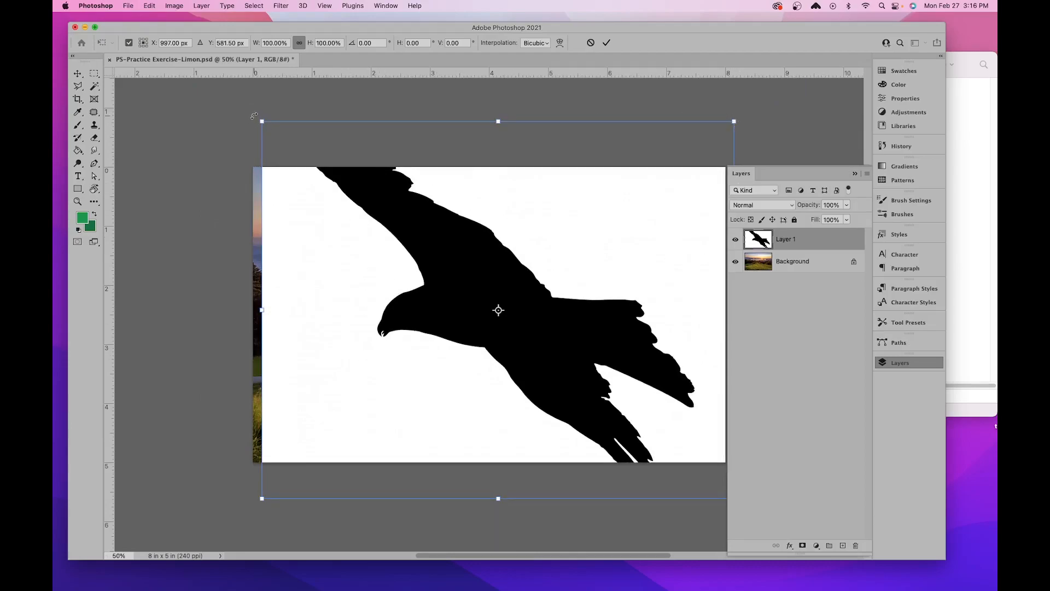
drag(262, 121, 420, 260)
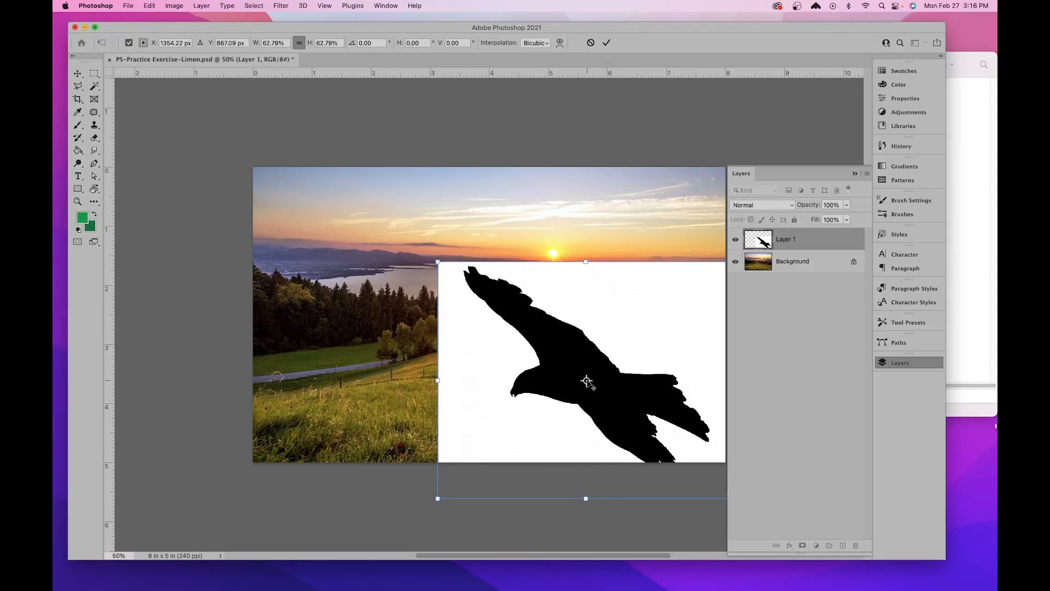
drag(666, 320, 575, 254)
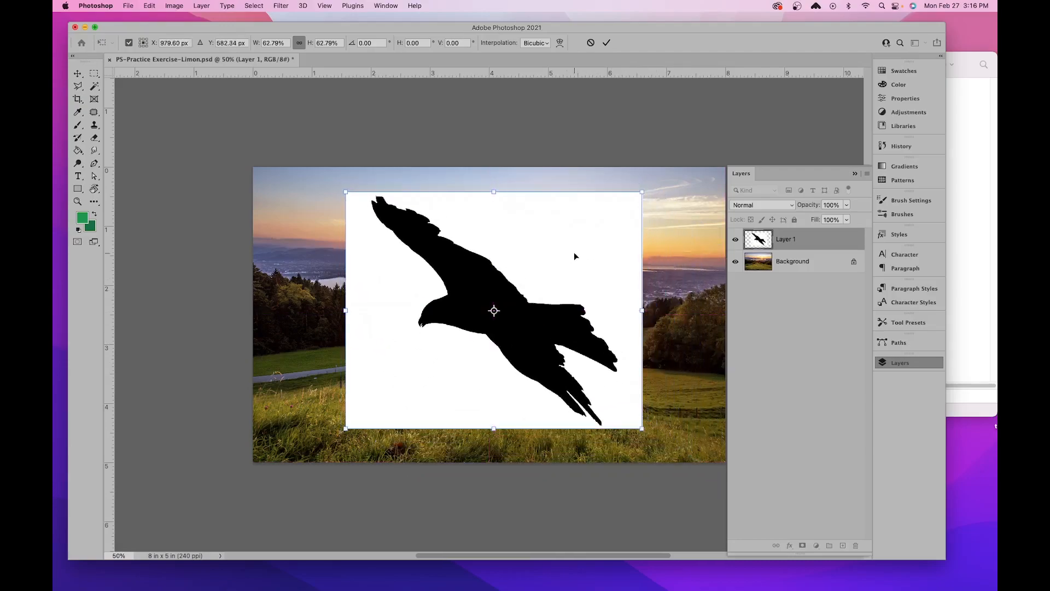
- Scale the bird layer down to about 46.5%, position it just above the landscape's center, and apply the transform
key(super+equal)
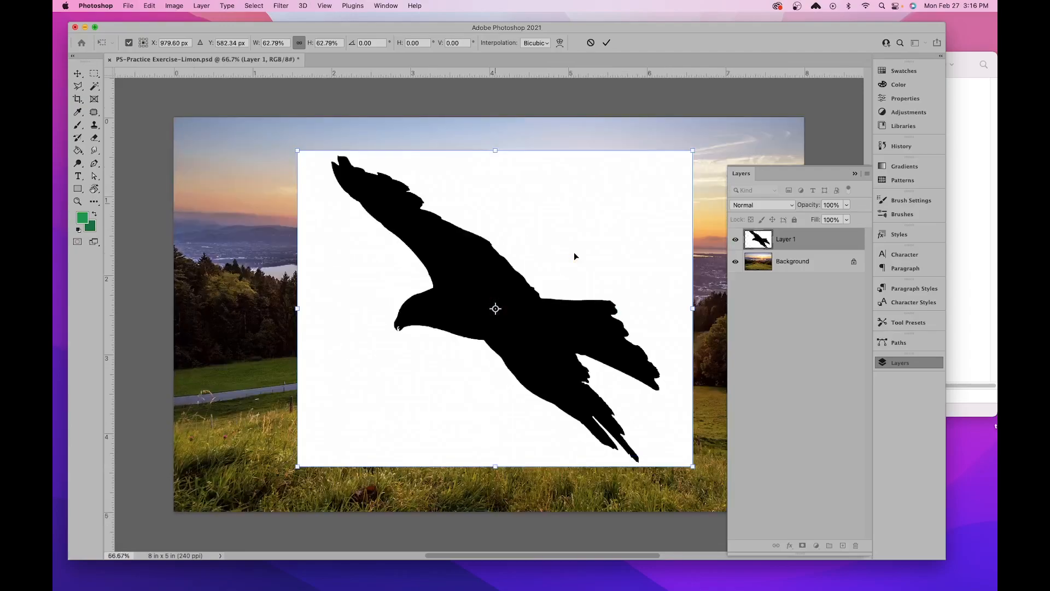
drag(544, 254, 470, 242)
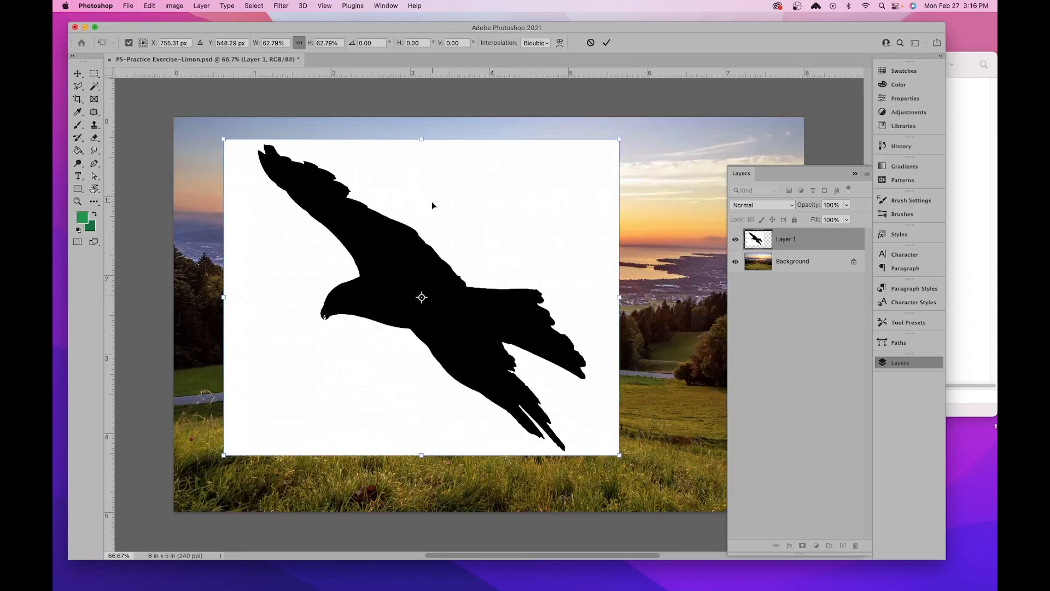
drag(223, 140, 323, 226)
drag(473, 339, 469, 273)
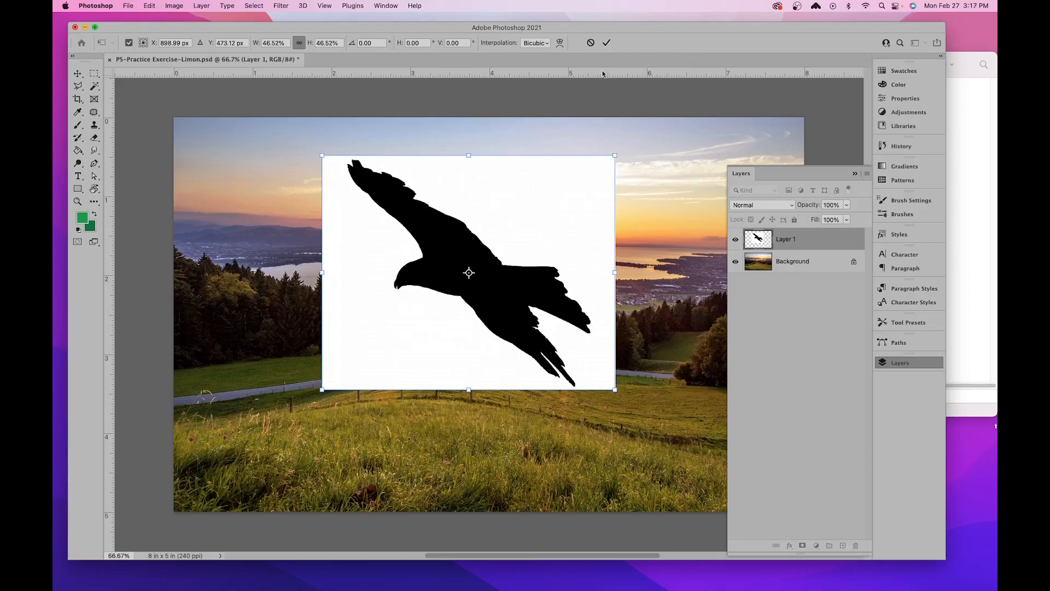
click(606, 44)
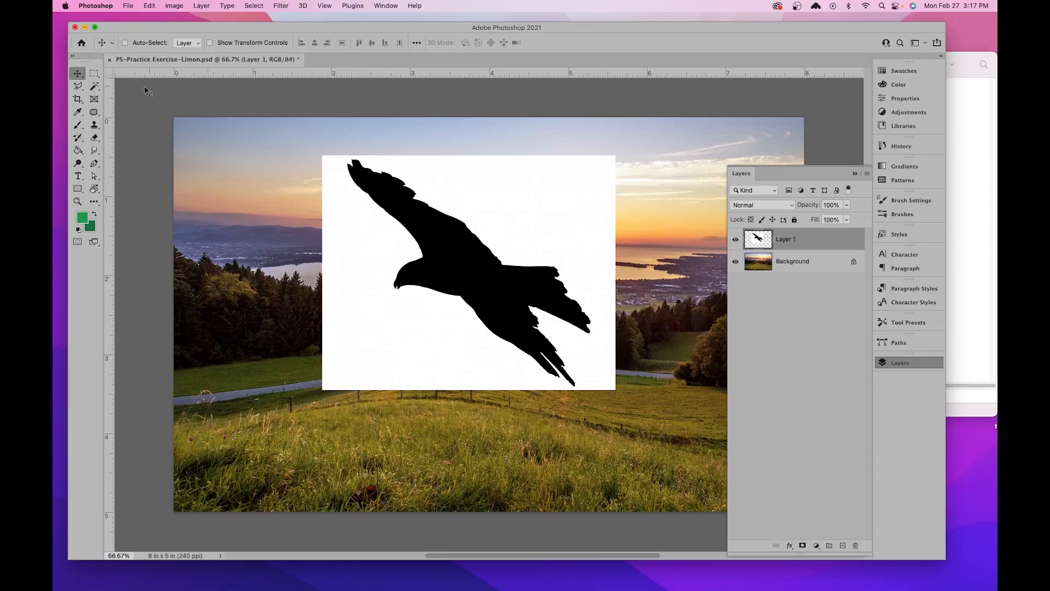
- Select the white background around the bird on Layer 1 with the Magic Wand tool at tolerance 32
click(93, 87)
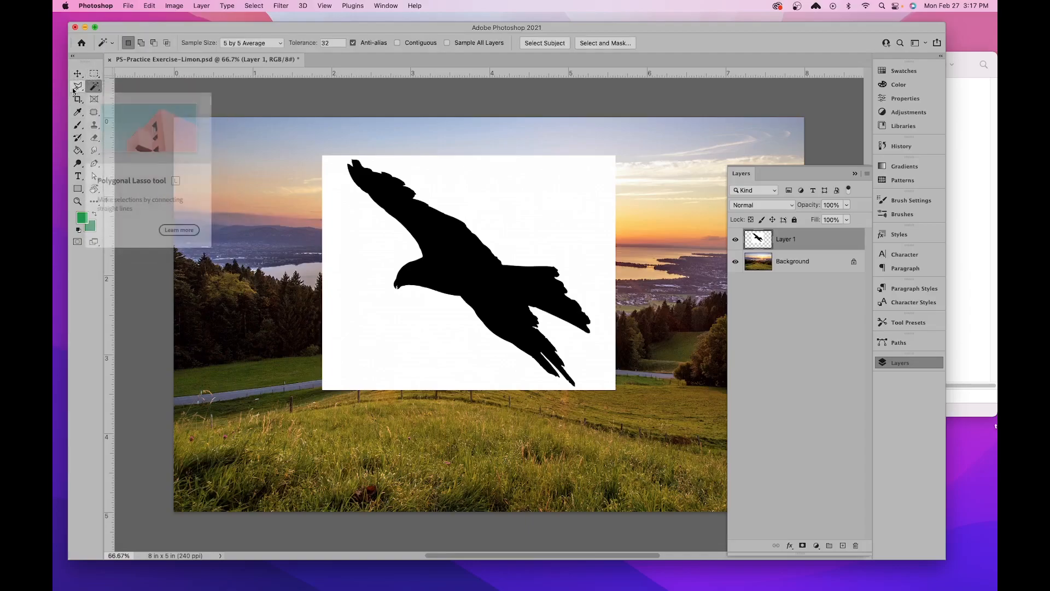
click(94, 86)
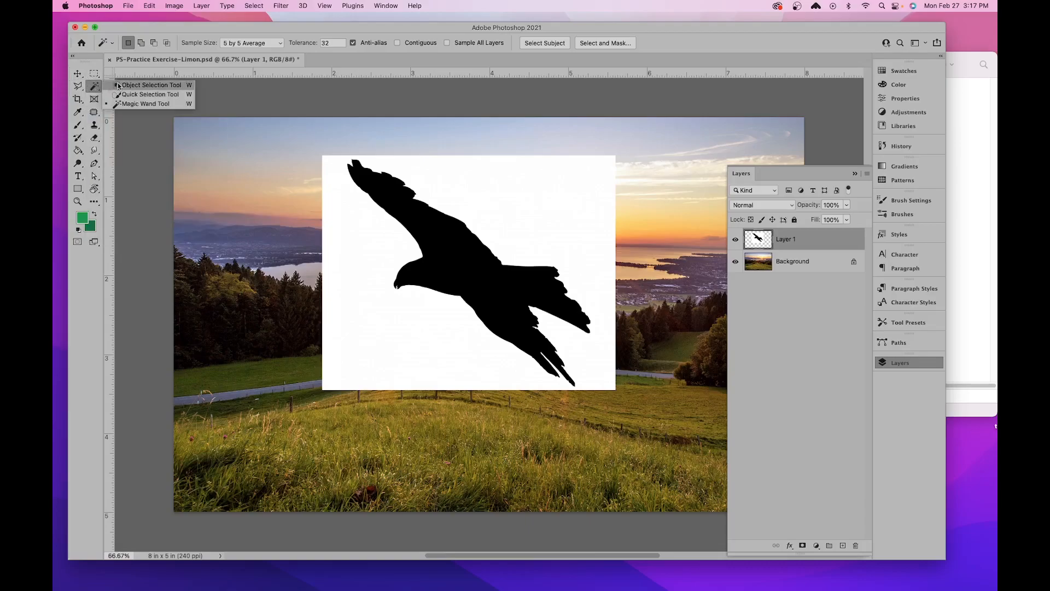
click(116, 85)
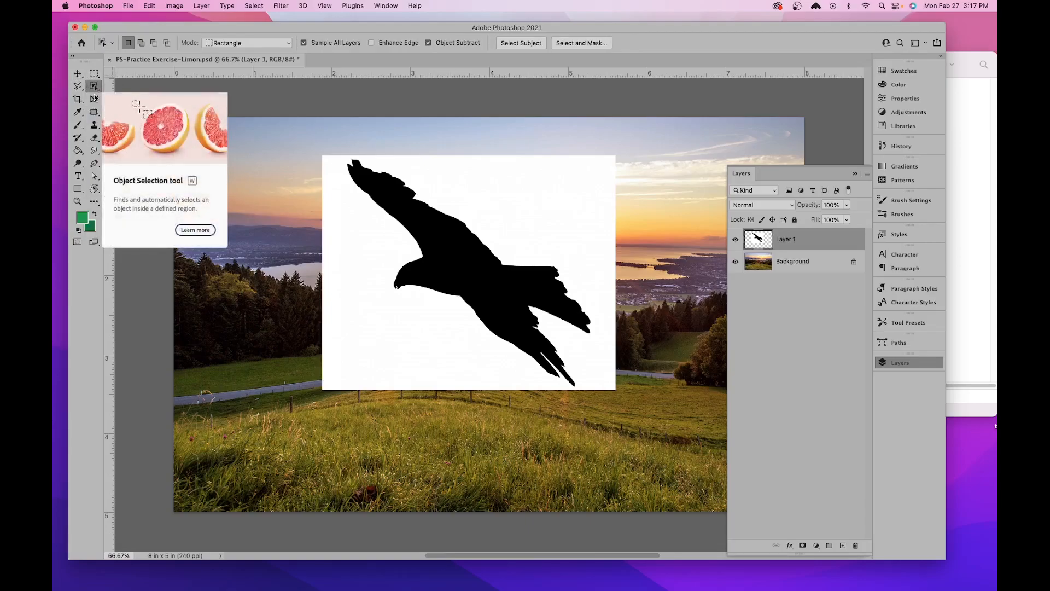
click(94, 86)
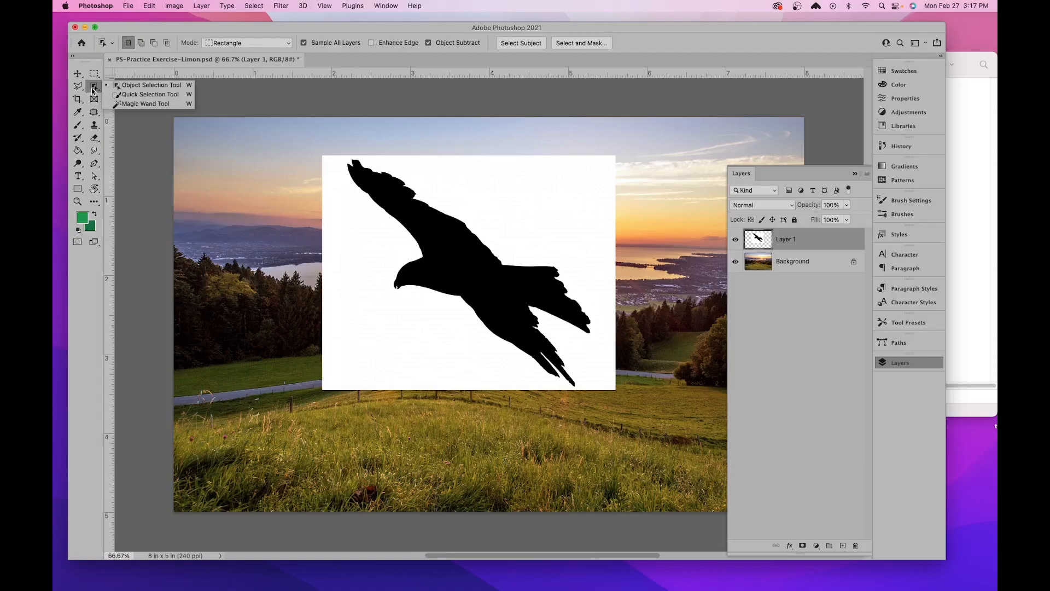
click(140, 104)
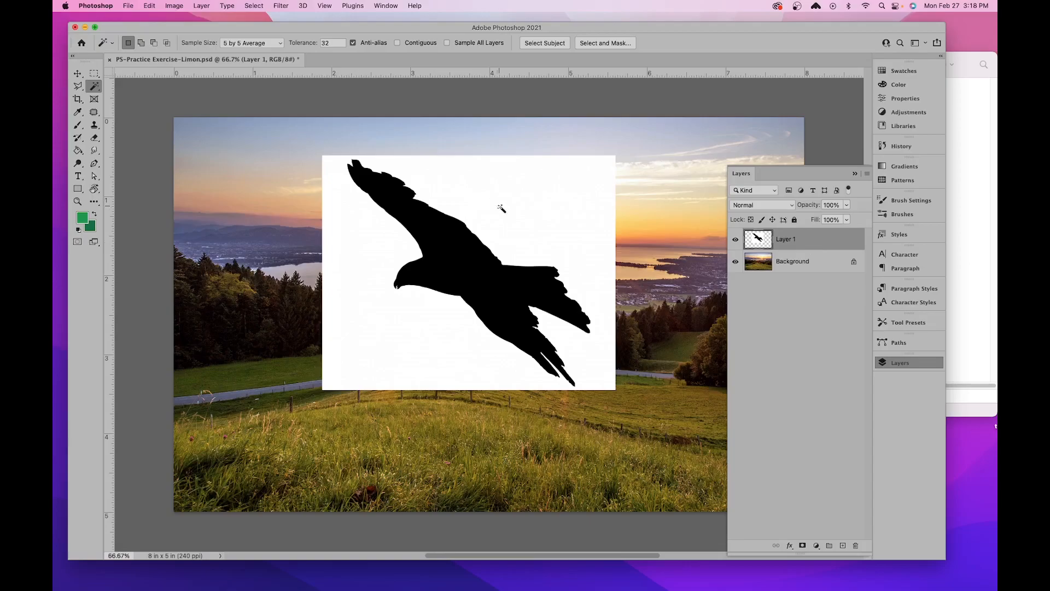
click(521, 216)
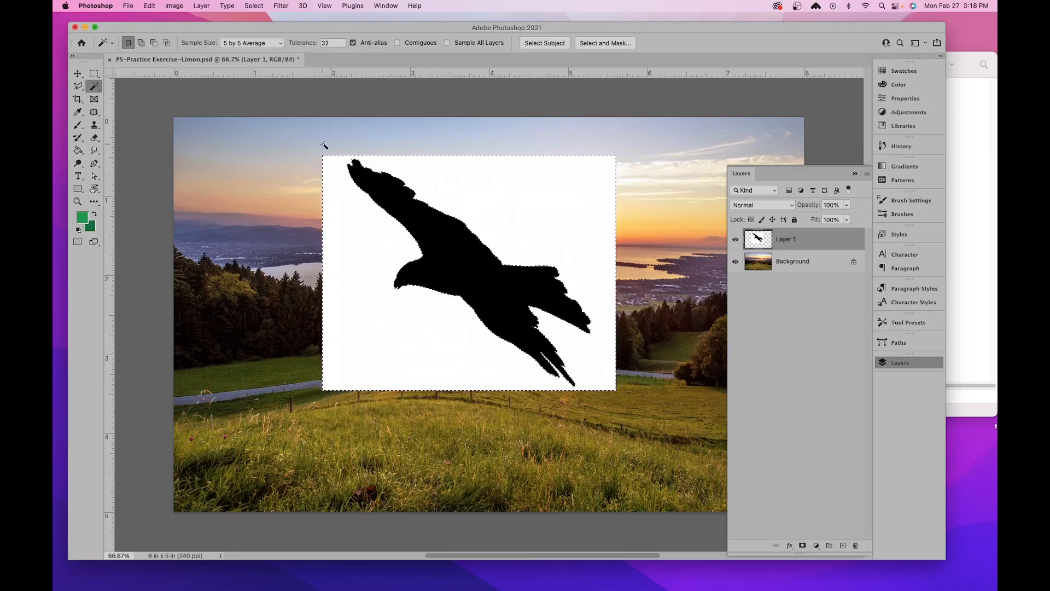
- Delete the selected white area around the bird silhouette and deselect
key(super+plus)
key(super+plus)
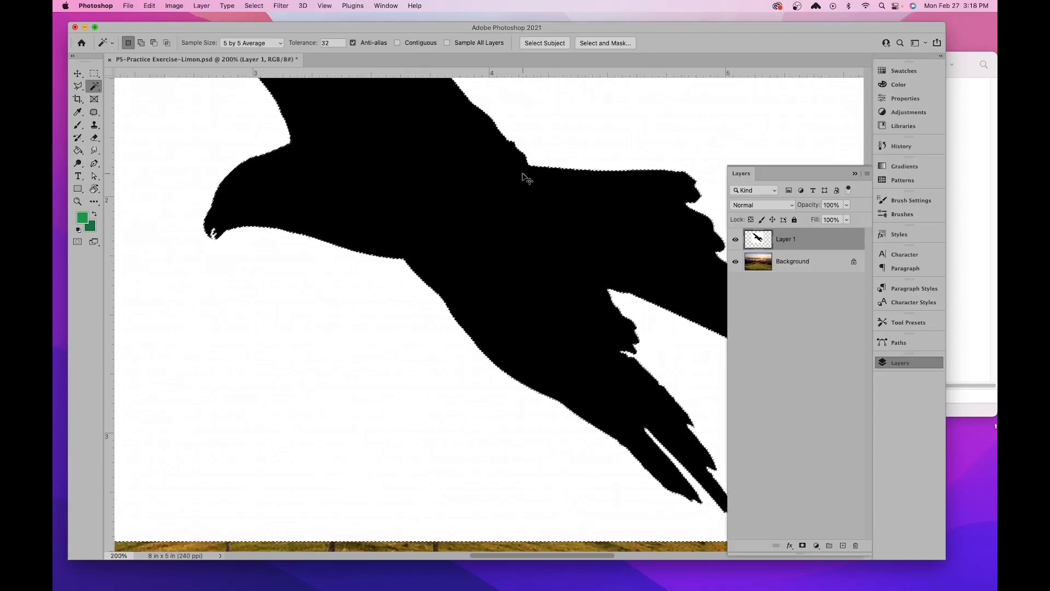
key(super+minus)
drag(611, 142, 648, 220)
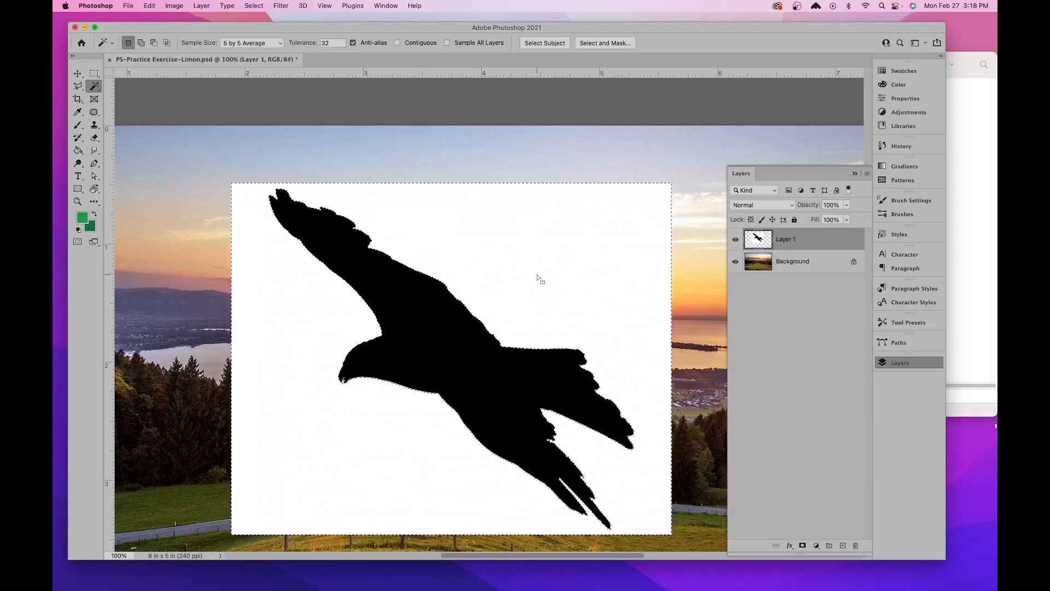
key(Delete)
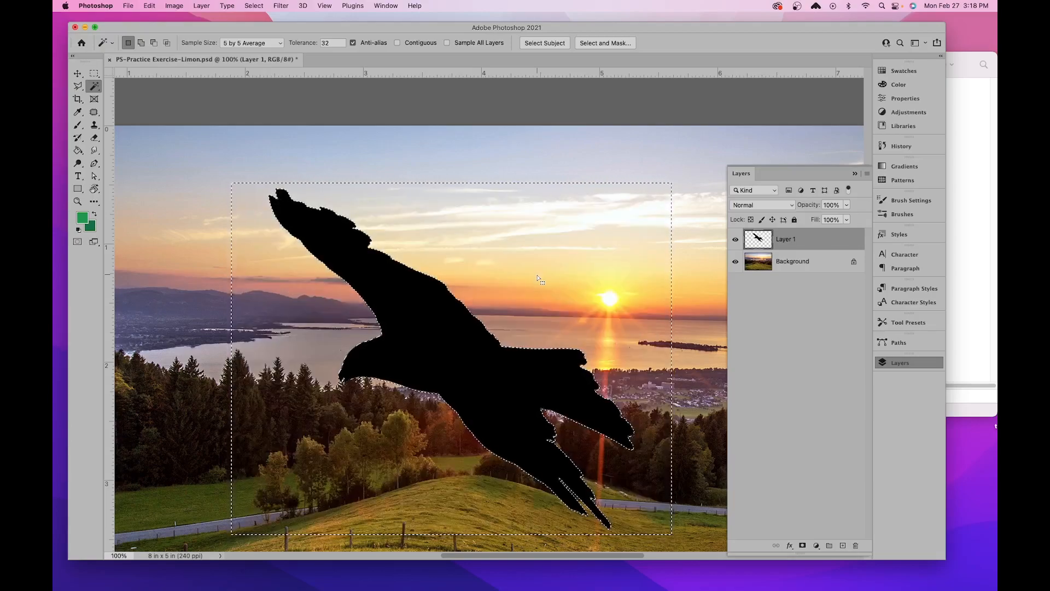
drag(552, 324, 557, 253)
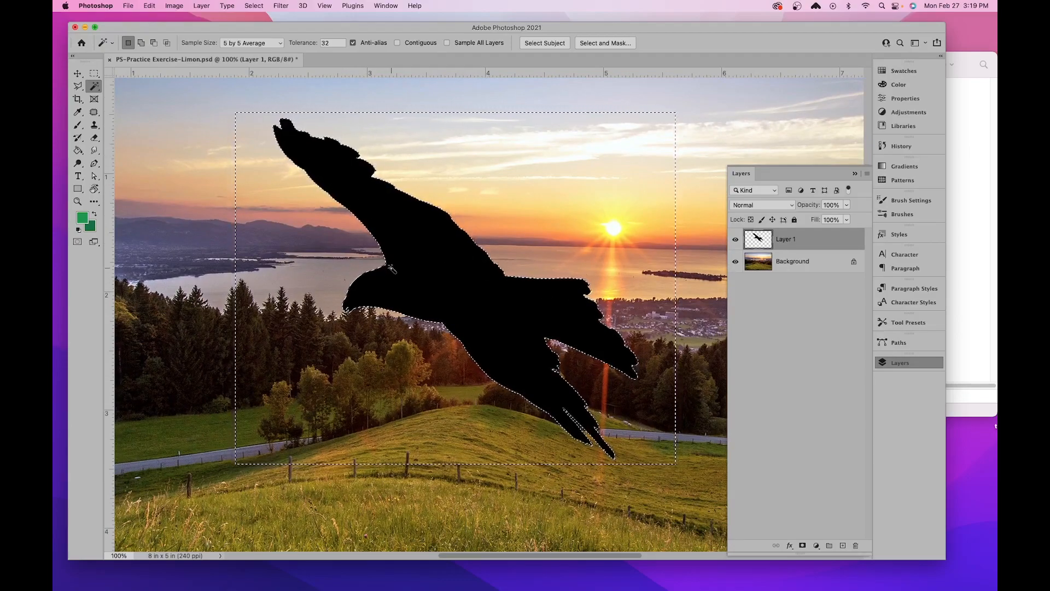
click(254, 5)
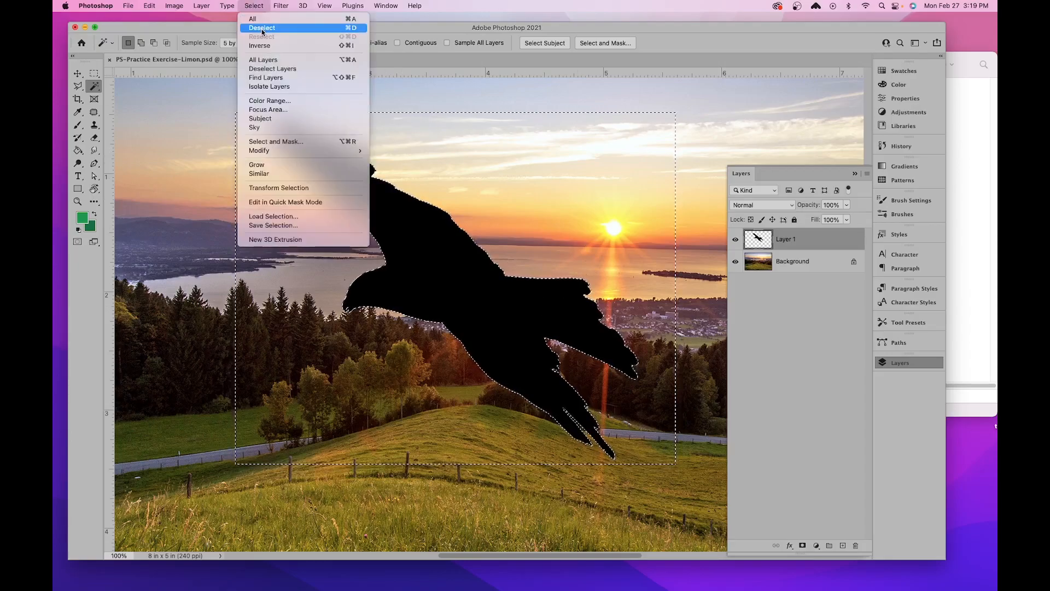
click(348, 31)
drag(550, 278, 517, 320)
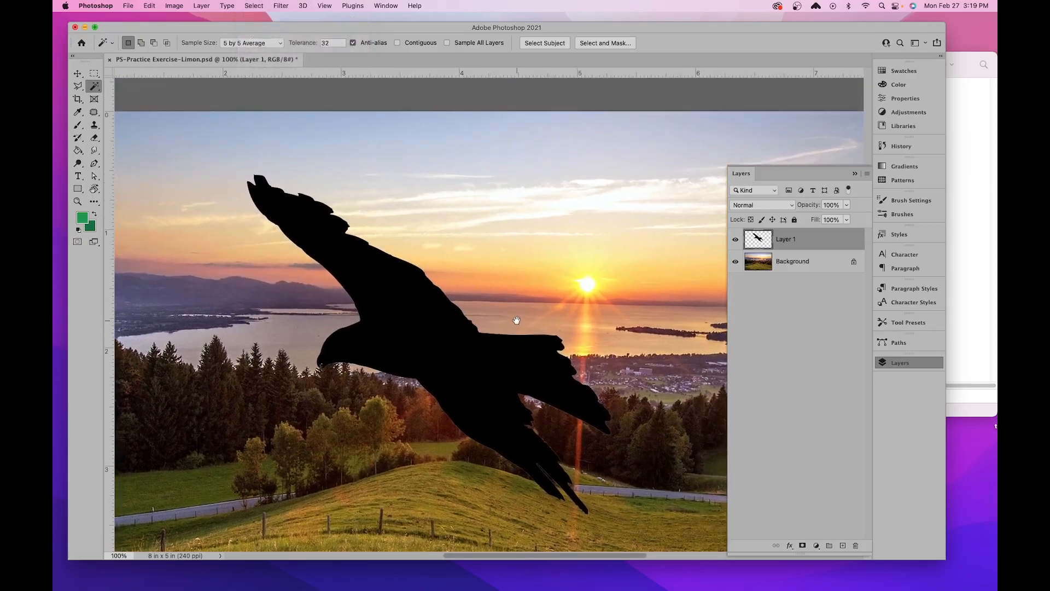
- Free Transform the bird layer, scaling it proportionally to about 78% and moving it up into the sky
click(78, 74)
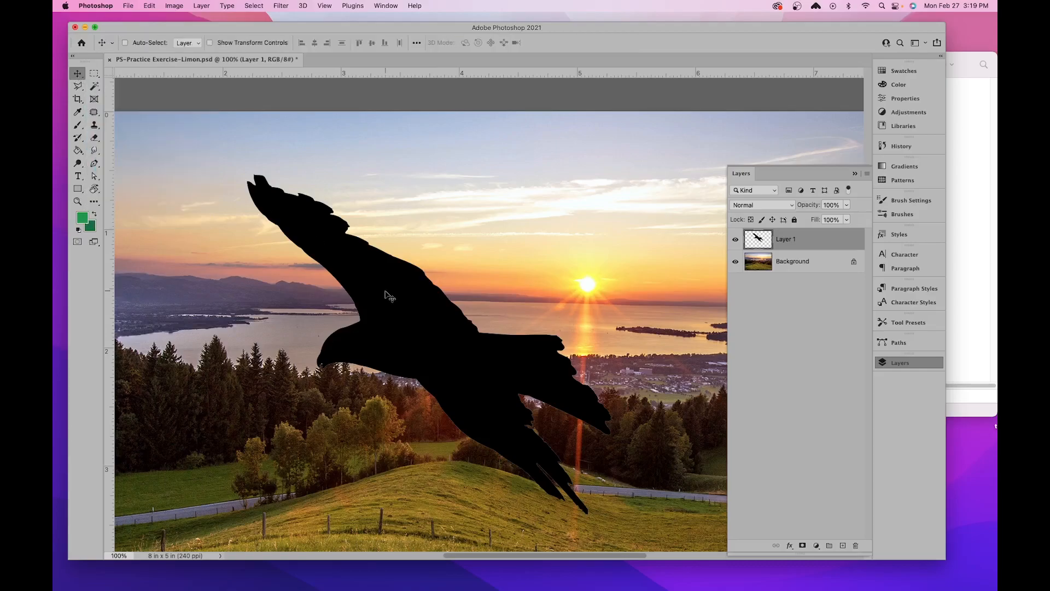
key(super+t)
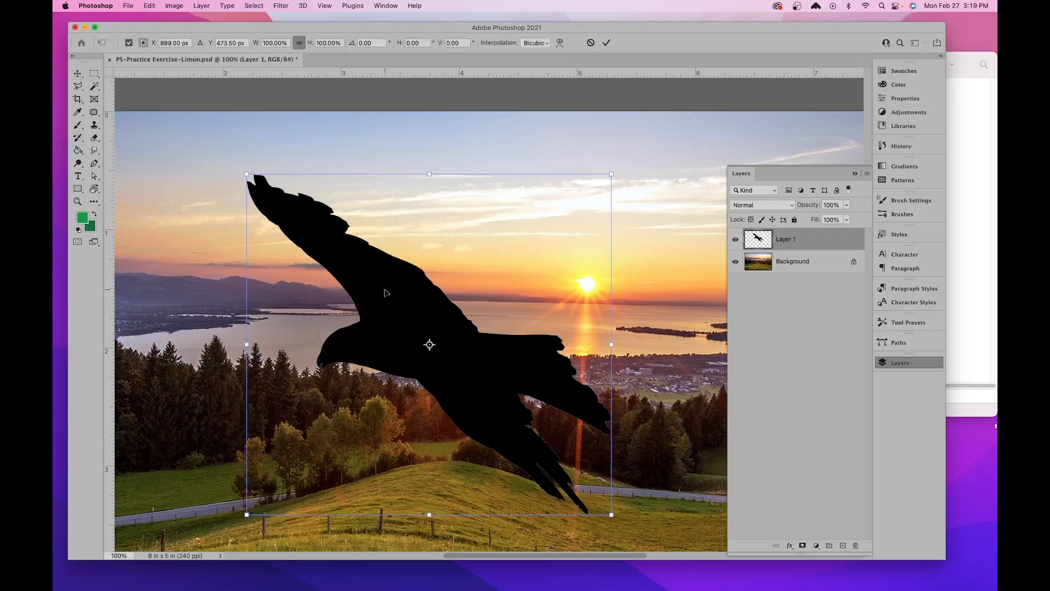
drag(611, 174, 538, 251)
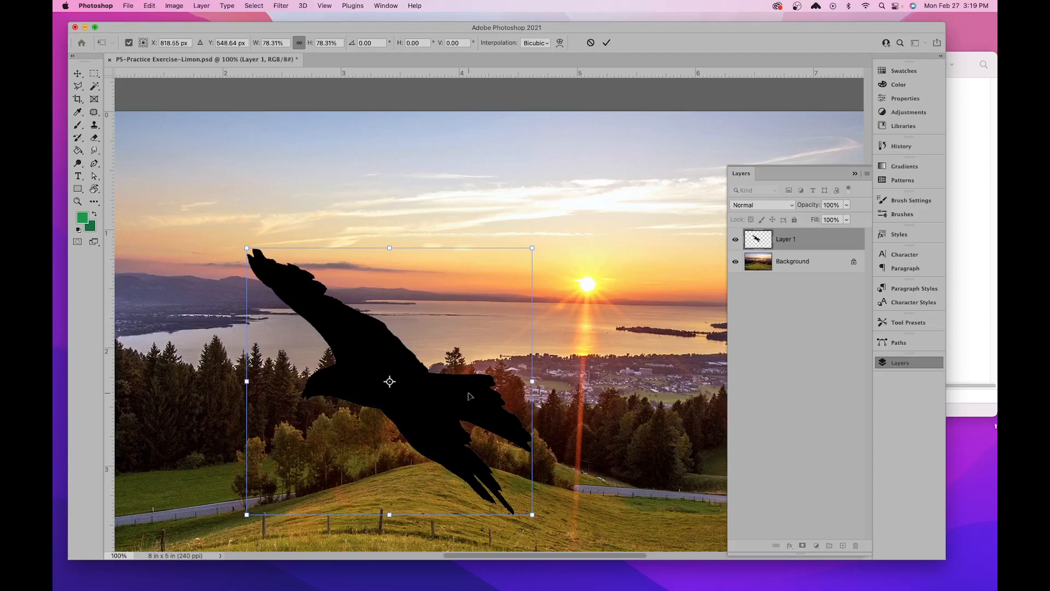
drag(469, 396, 527, 280)
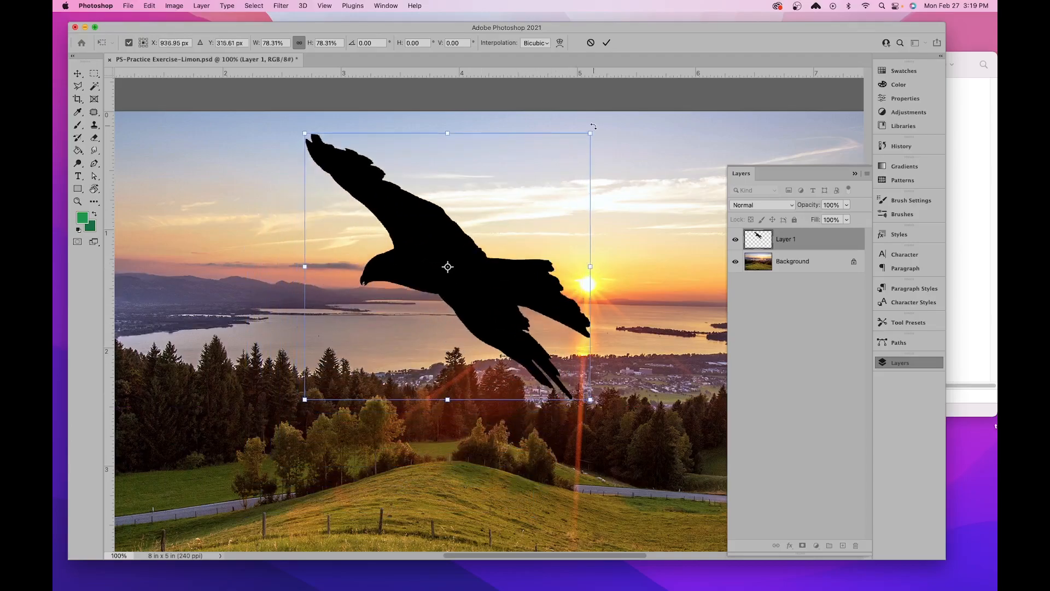
- Try squeezing the bird non-proportionally to about 28% width and 70% height, then undo the distortion
drag(590, 134, 410, 160)
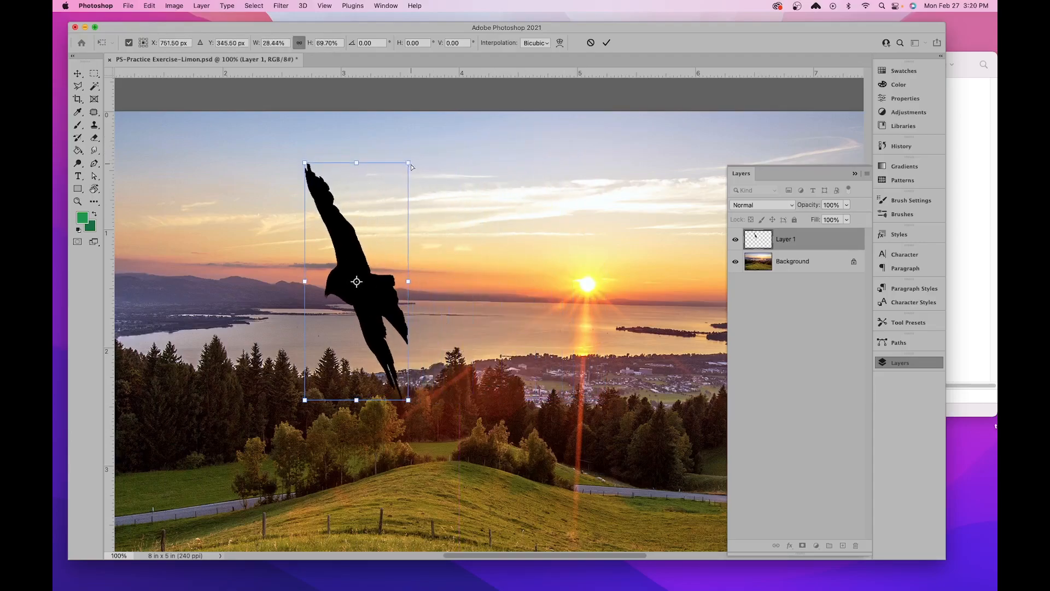
click(149, 6)
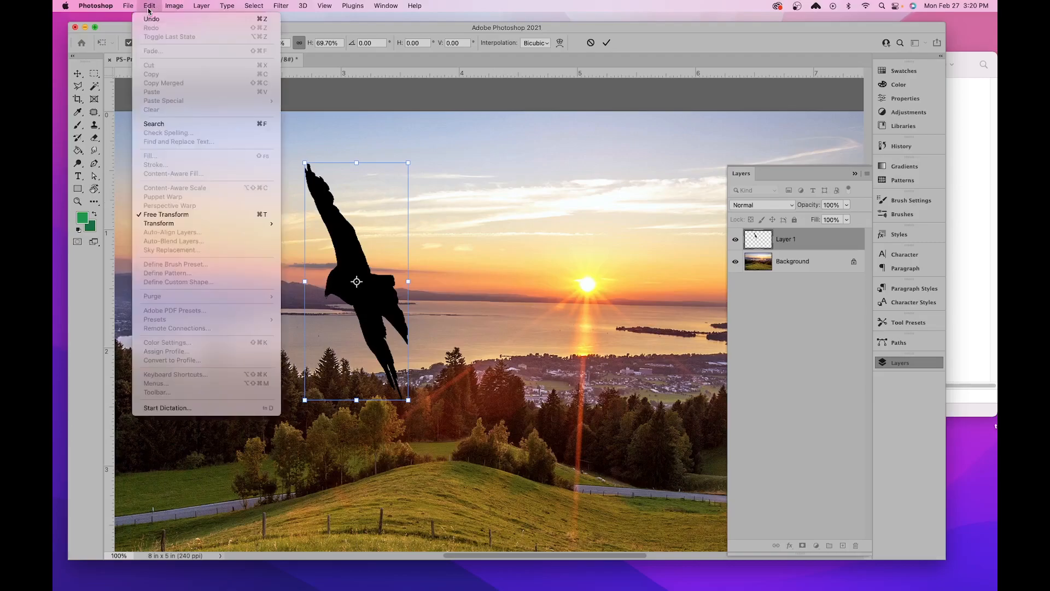
click(263, 20)
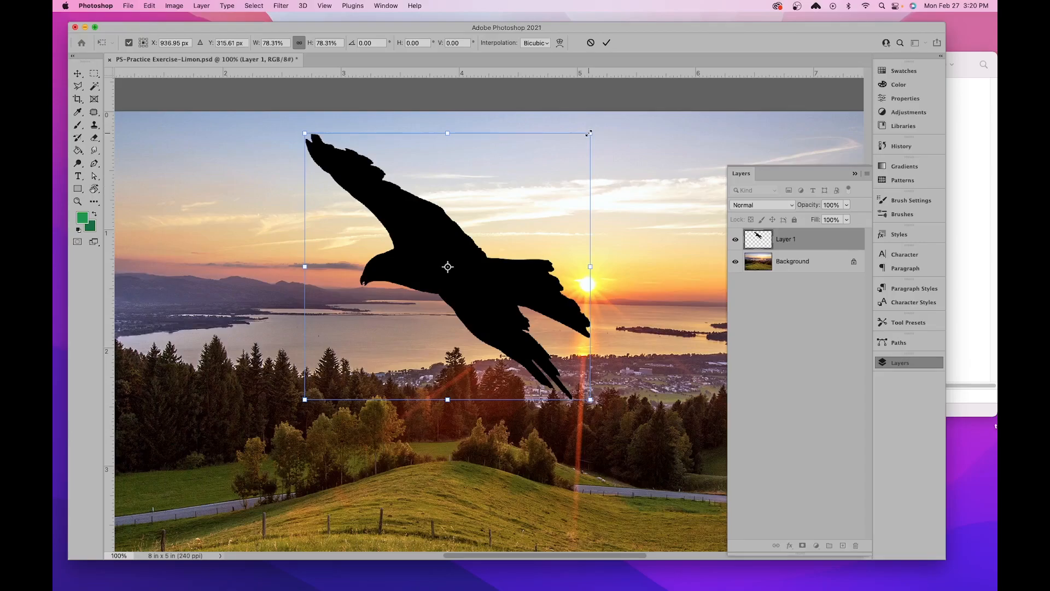
- Scale the bird proportionally to about 73%, try flattening its height to about 27%, then undo the distortion
drag(589, 134, 545, 228)
drag(652, 180, 612, 196)
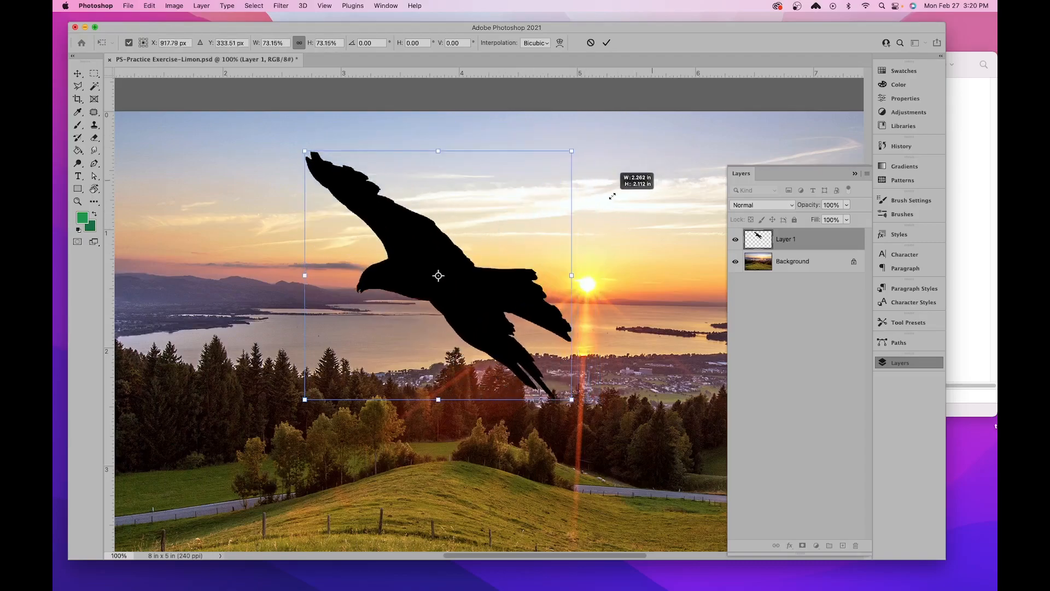
drag(569, 148, 574, 308)
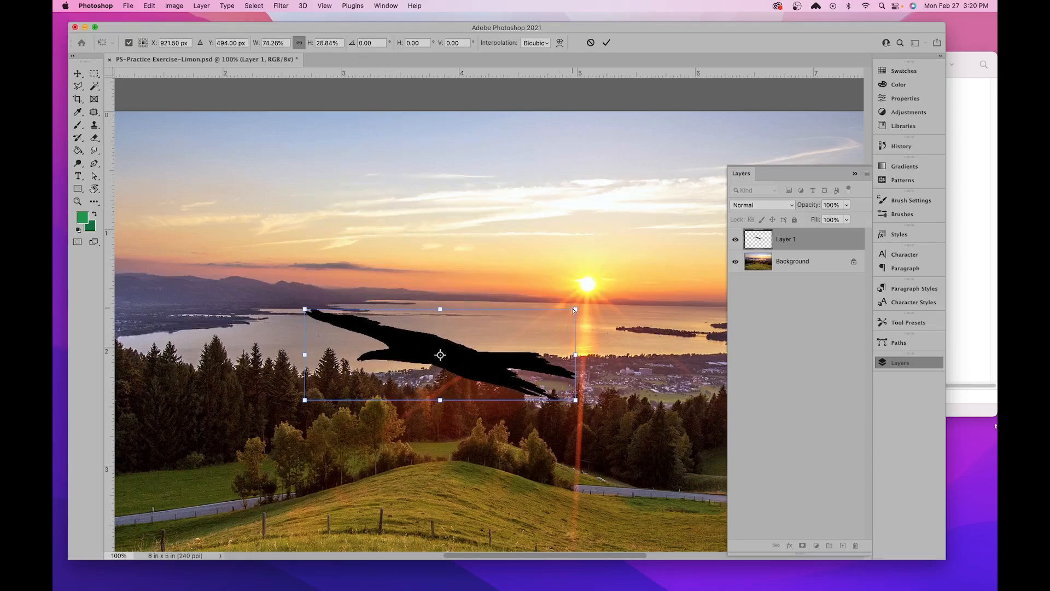
key(super+z)
key(super+z)
- Scale the bird proportionally to about 43.6%, place it in the sky above and right of the sun, and apply the transform
drag(574, 146, 539, 300)
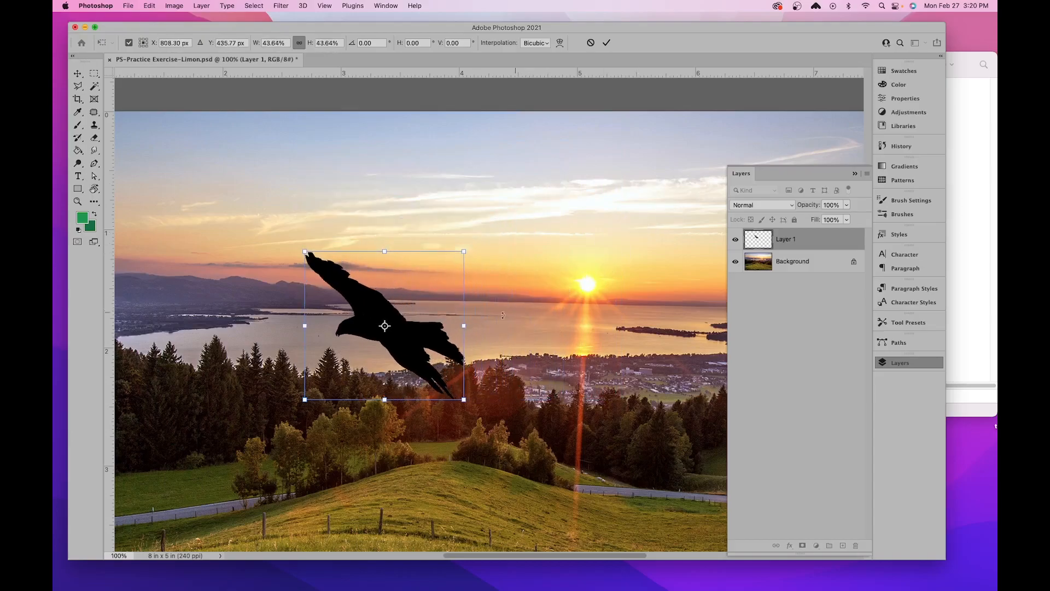
drag(419, 338, 650, 228)
drag(627, 259, 548, 249)
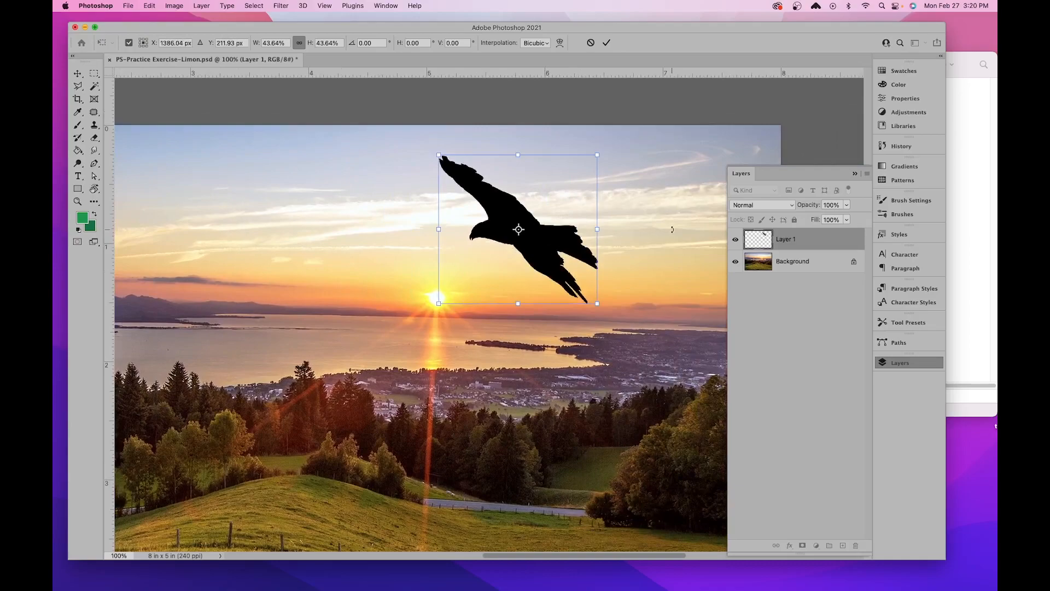
key(Return)
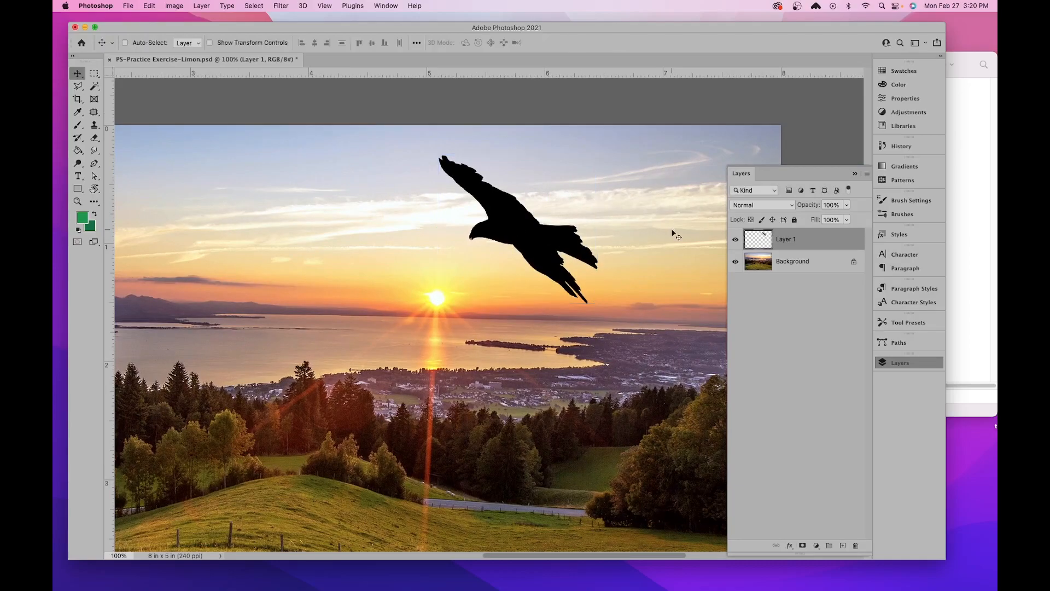
- Save the landscape composite to its existing PSD file
key(super+minus)
key(super+minus)
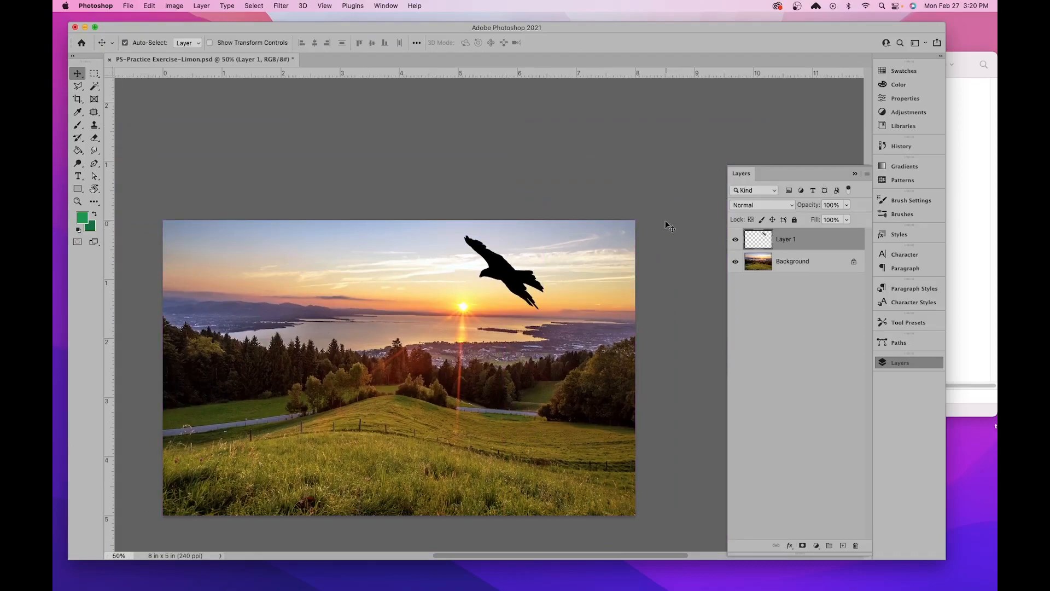
click(129, 6)
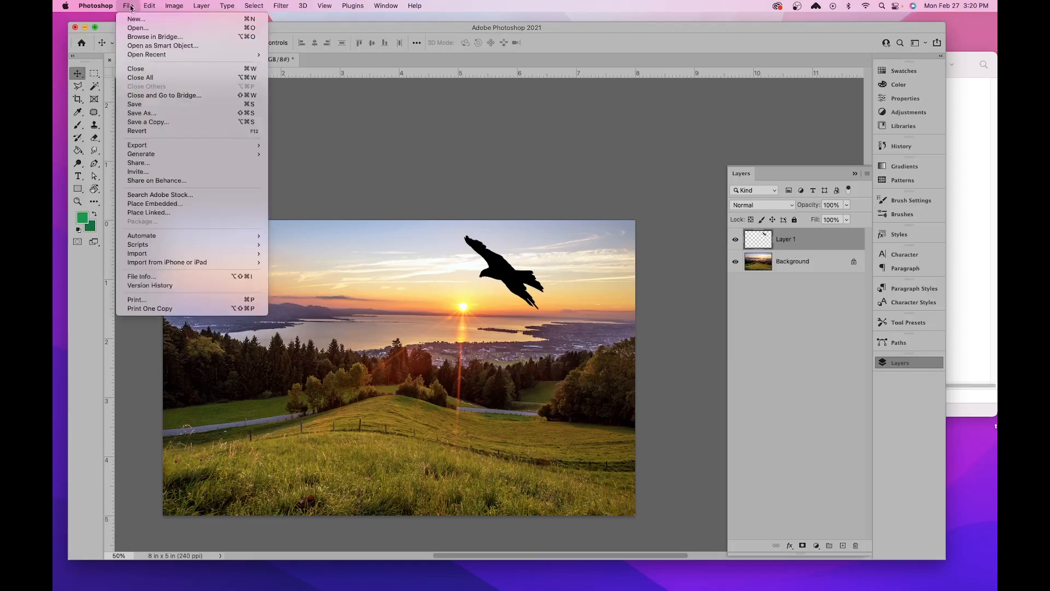
click(249, 106)
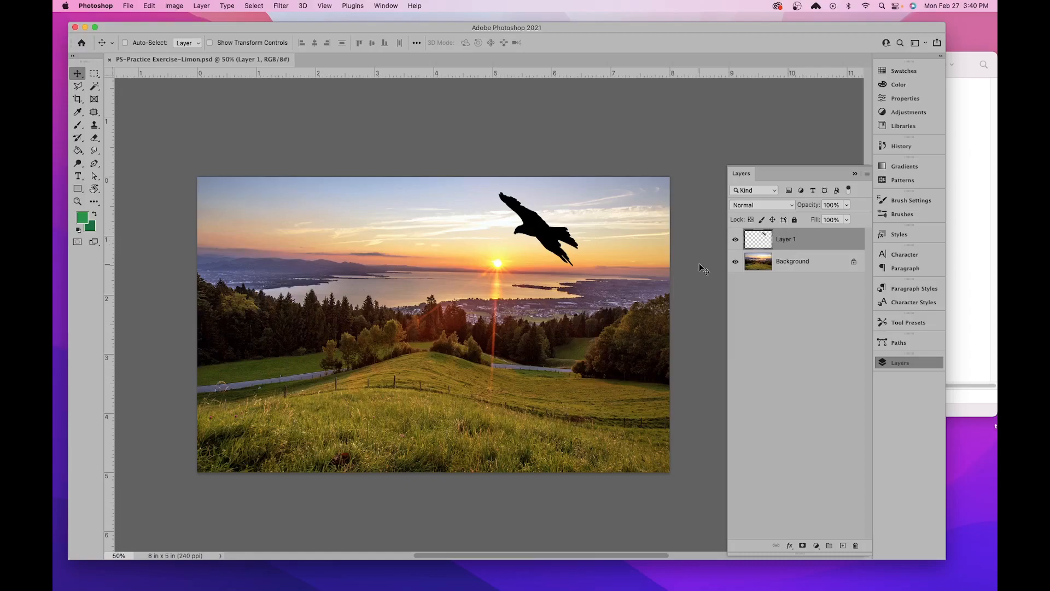
- Open the house photo weybridge_2017_024.jpg from the practice exercise folder
click(127, 6)
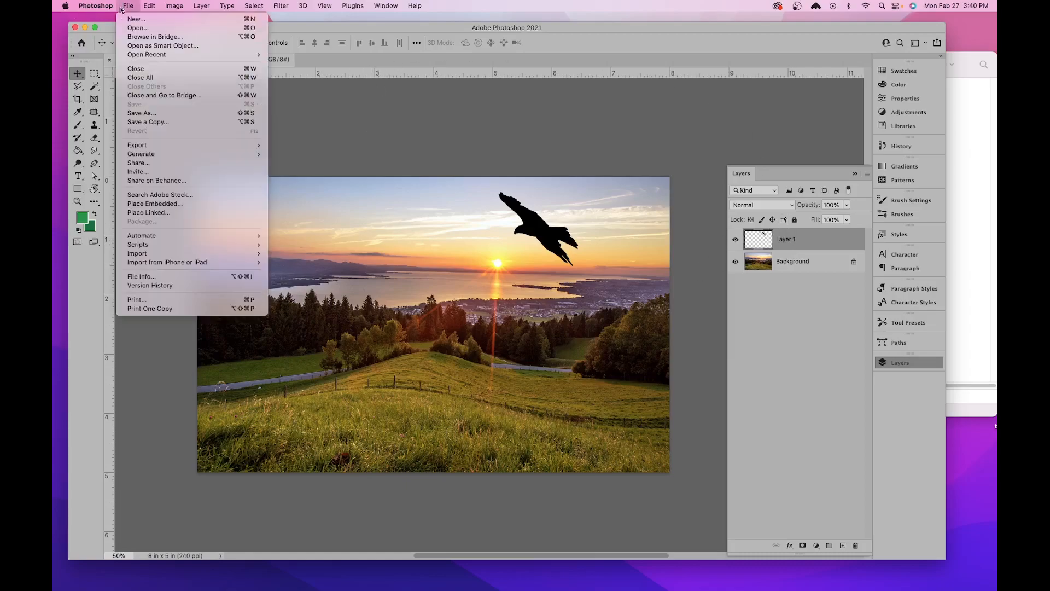
click(146, 28)
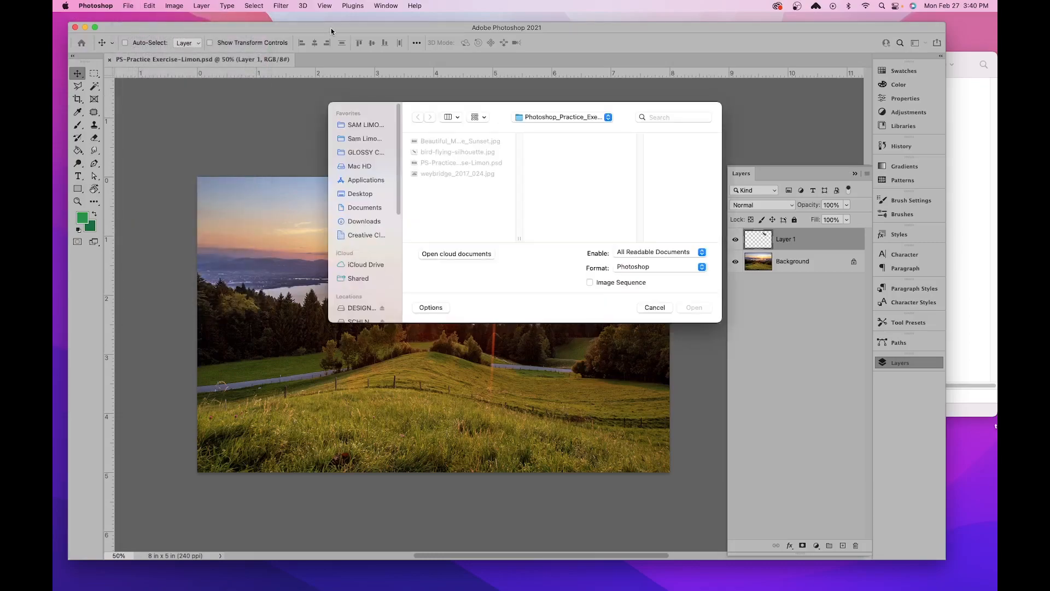
click(482, 174)
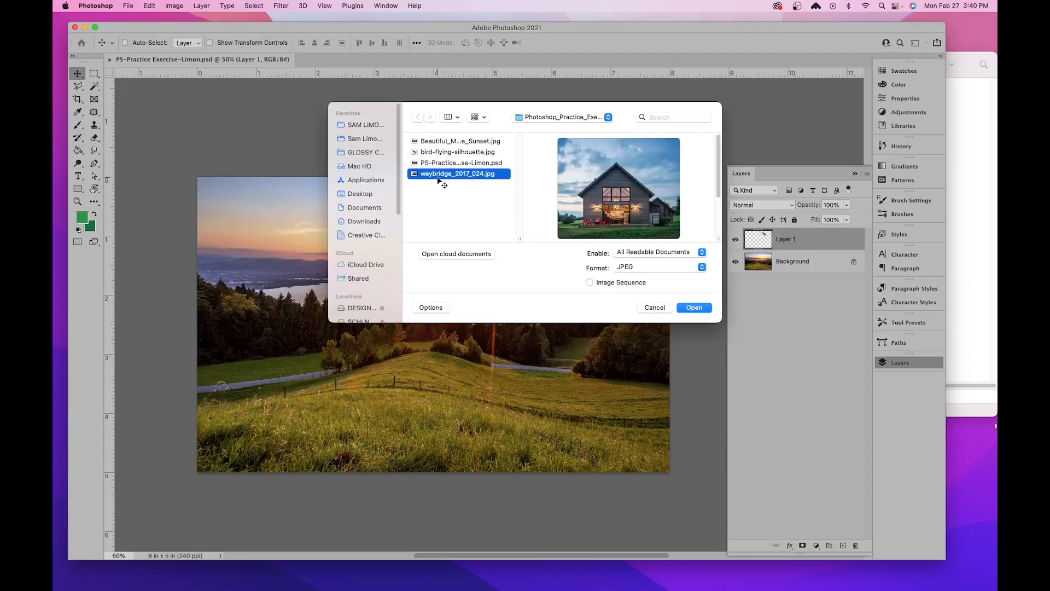
click(688, 306)
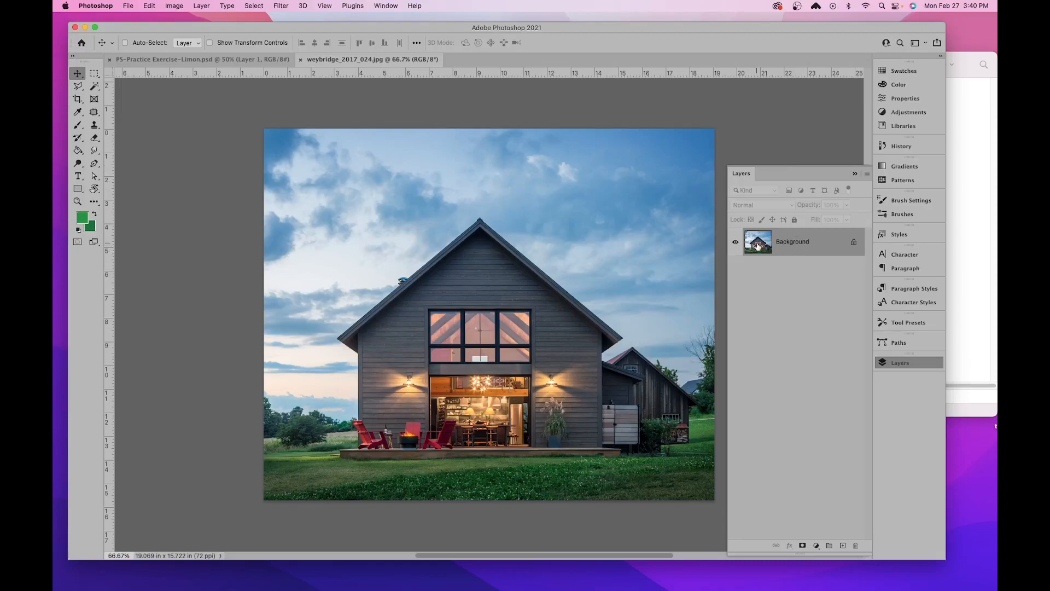
- Copy the house photo's Background layer over the middle of the landscape document and close weybridge_2017_024.jpg
drag(756, 247, 431, 306)
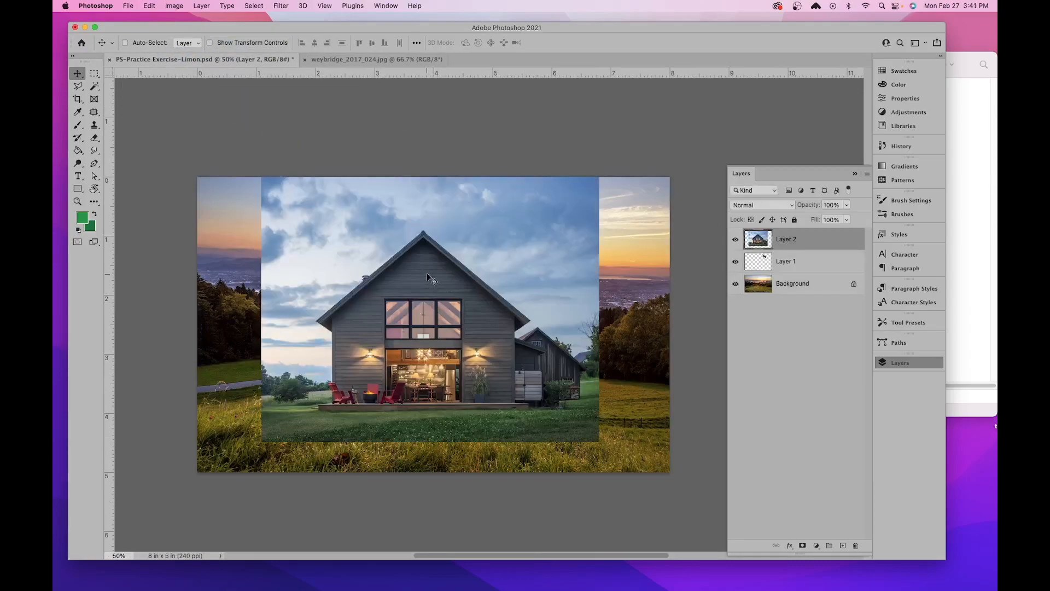
click(372, 59)
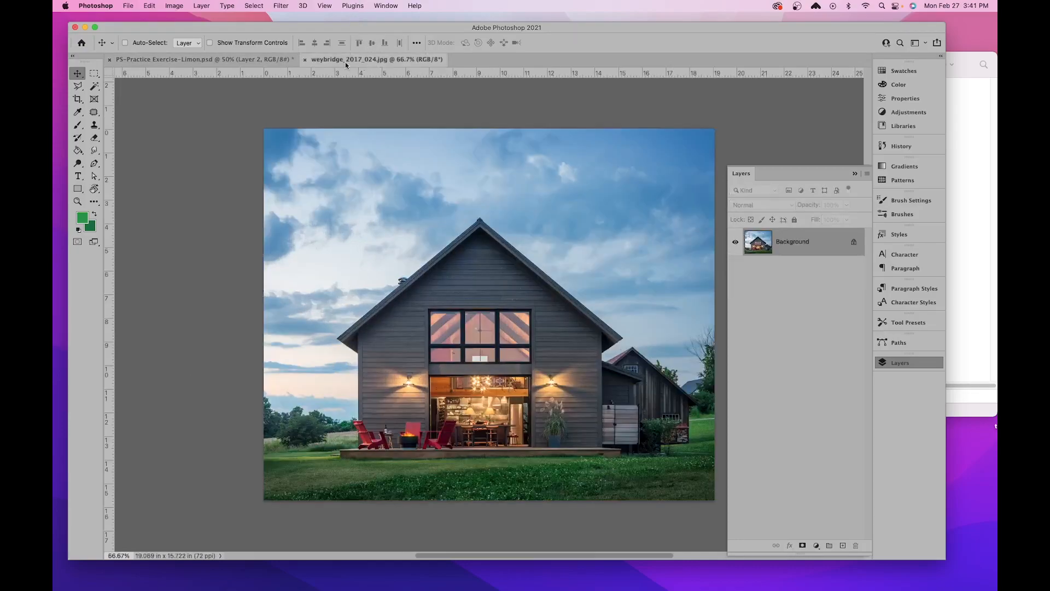
click(304, 60)
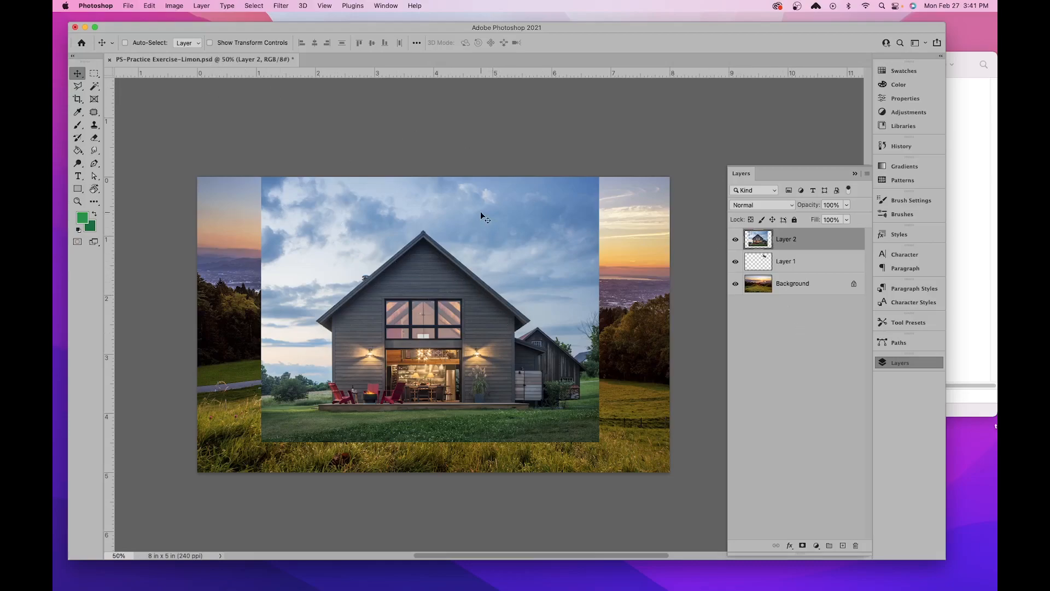
drag(477, 196, 480, 199)
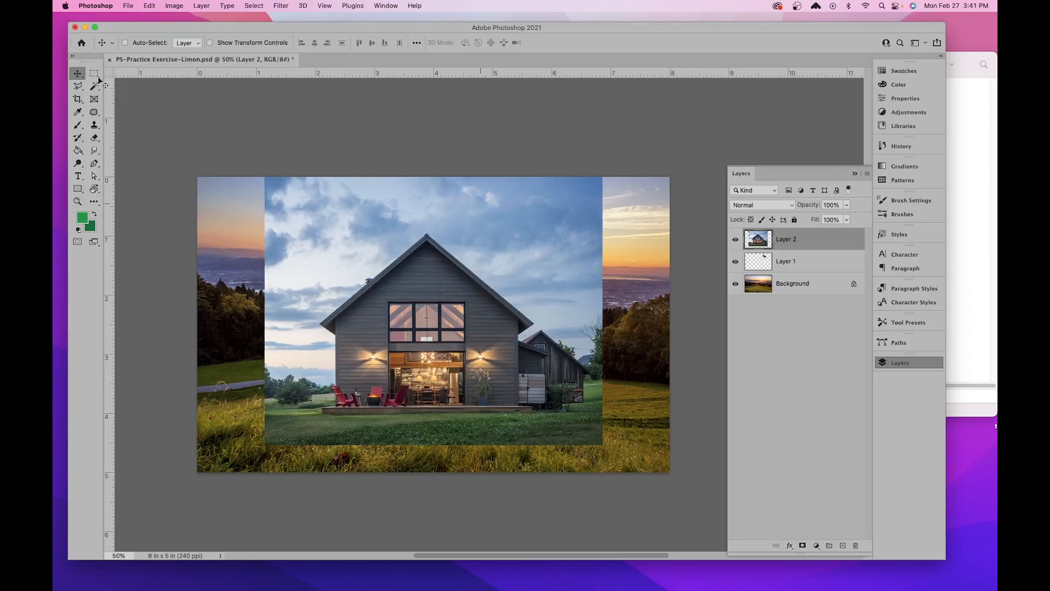
- Move the house photo layer slightly lower within the landscape so its lower edge sits just above the canvas bottom
drag(441, 209, 446, 234)
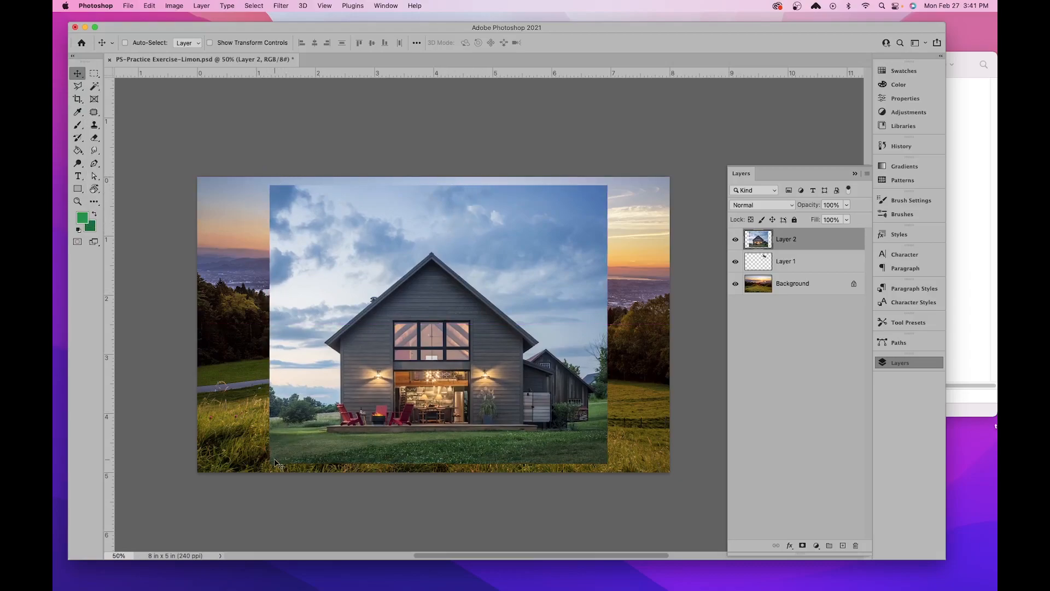
drag(497, 287, 493, 310)
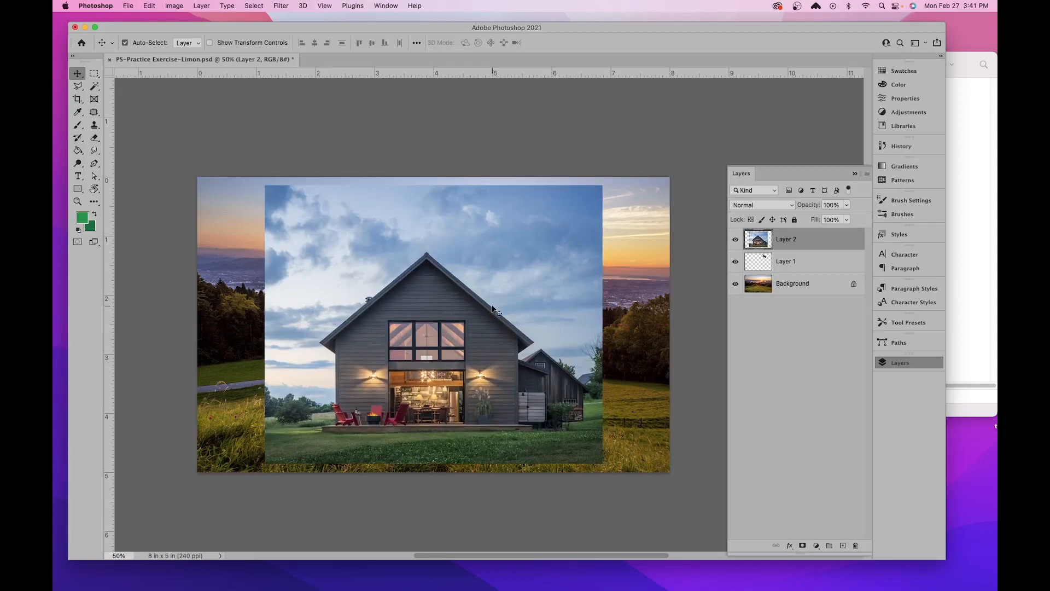
key(super+plus)
drag(401, 278, 424, 263)
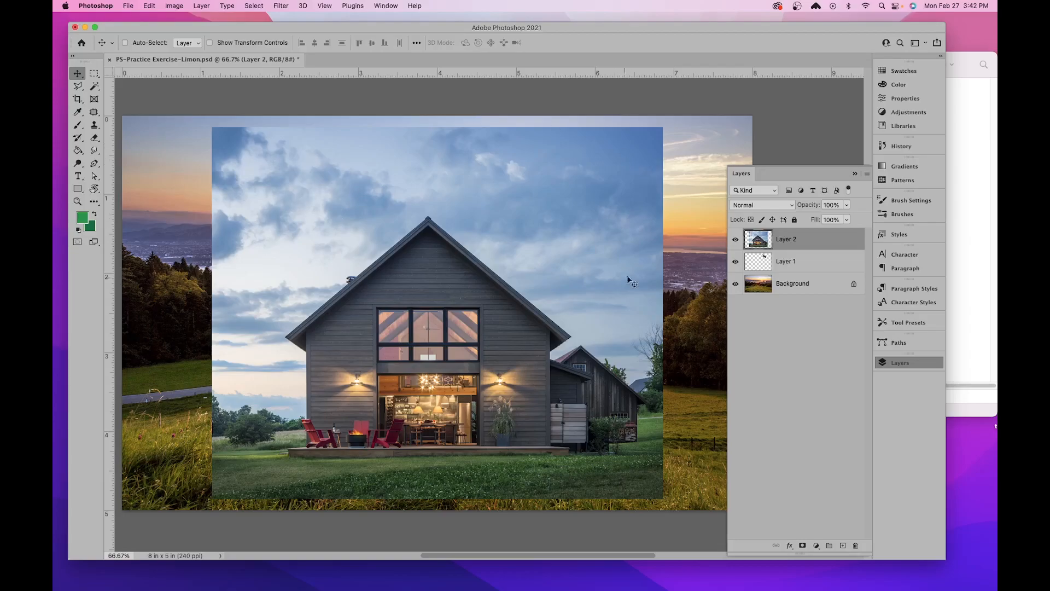
- Try to select the house photo's sky with the Magic Wand at tolerance 32 in two different areas, and deselect
click(94, 86)
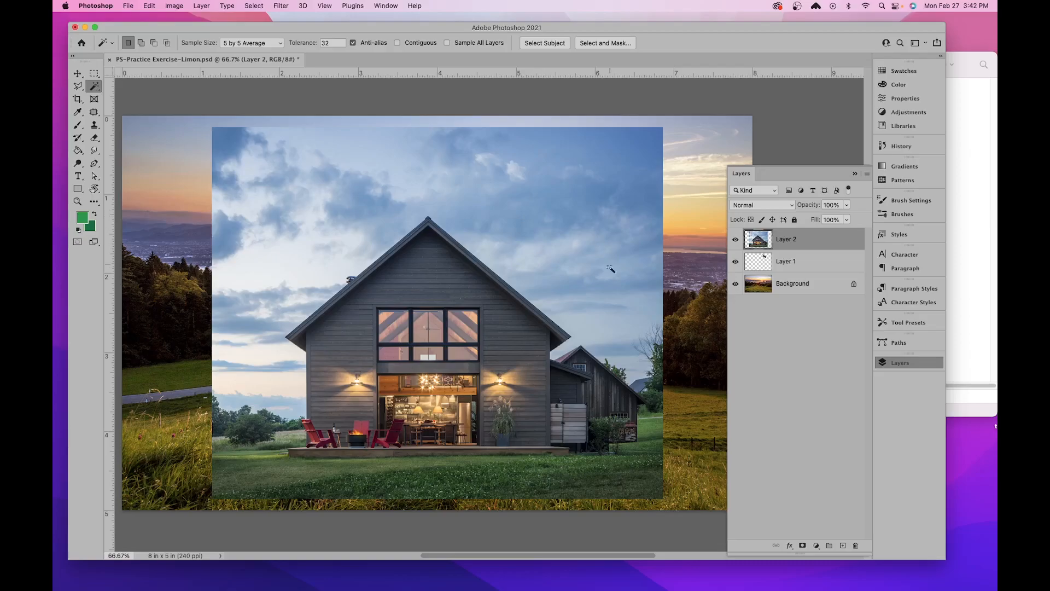
click(601, 279)
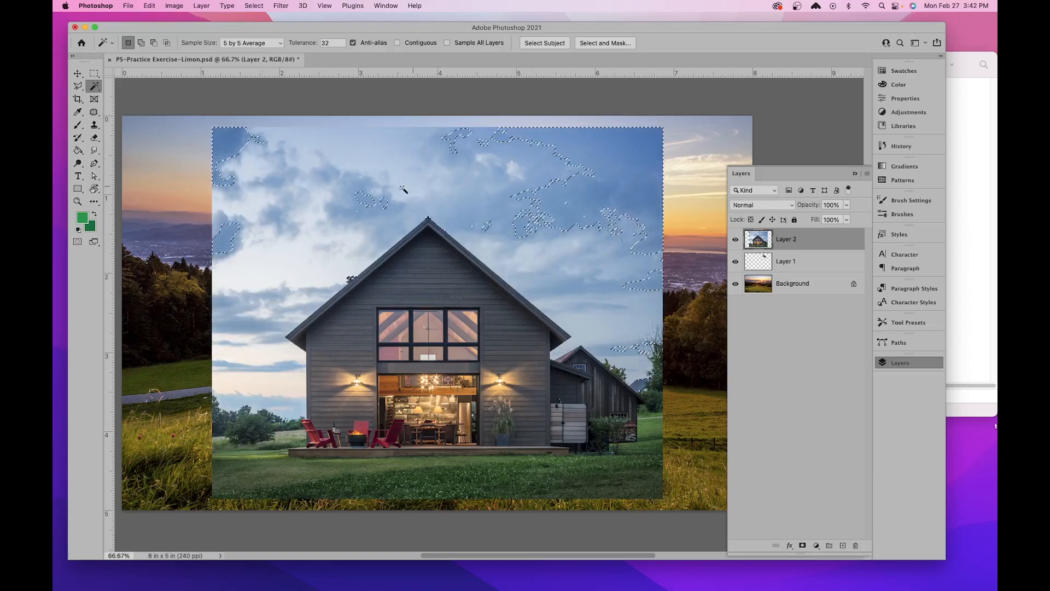
click(300, 233)
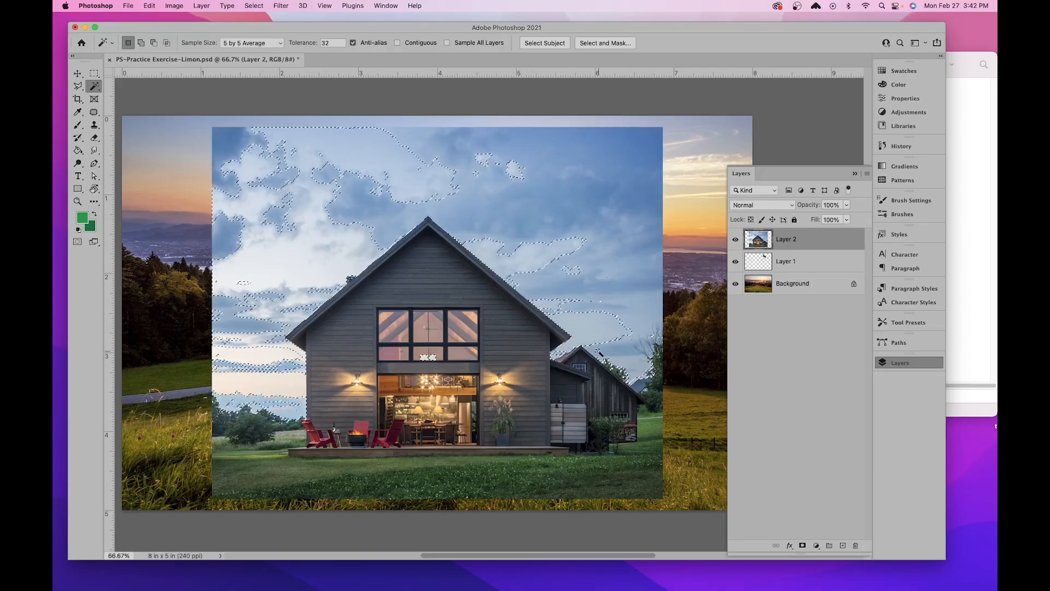
click(253, 7)
click(261, 29)
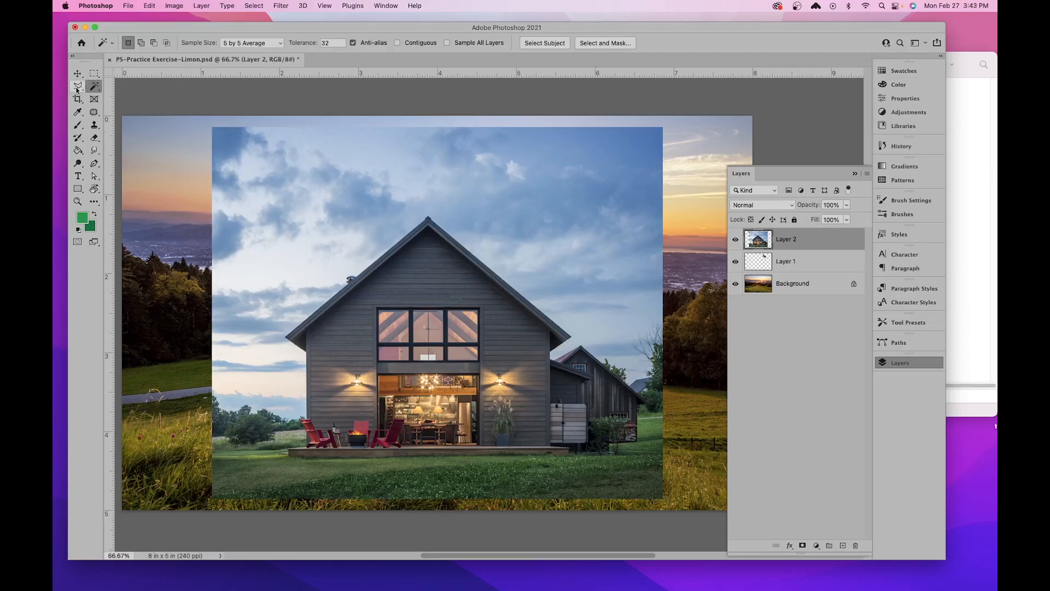
- Activate the Polygonal Lasso tool for outlining the house
drag(79, 88, 110, 98)
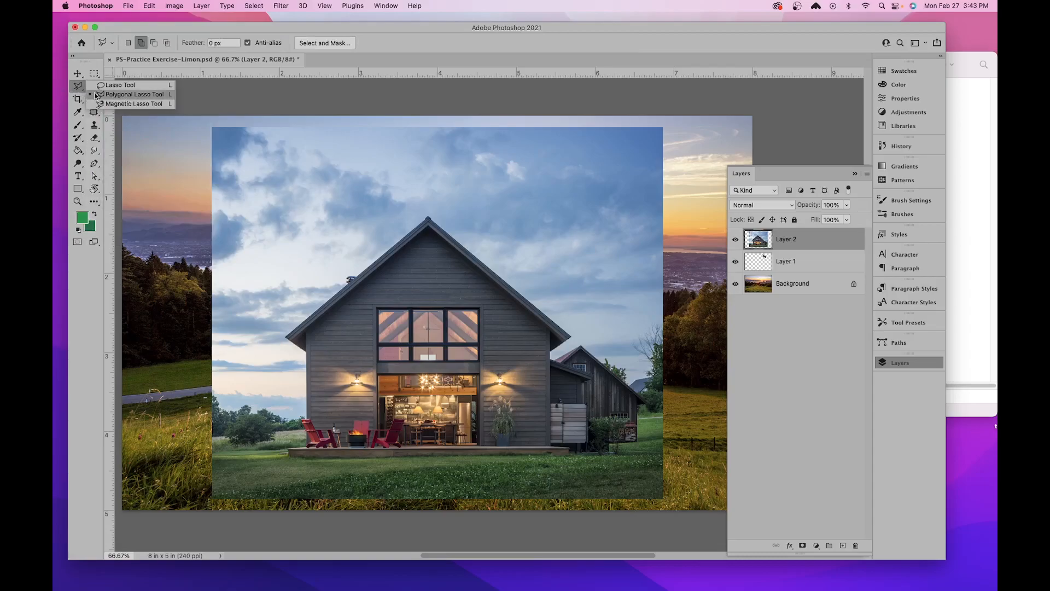
click(120, 85)
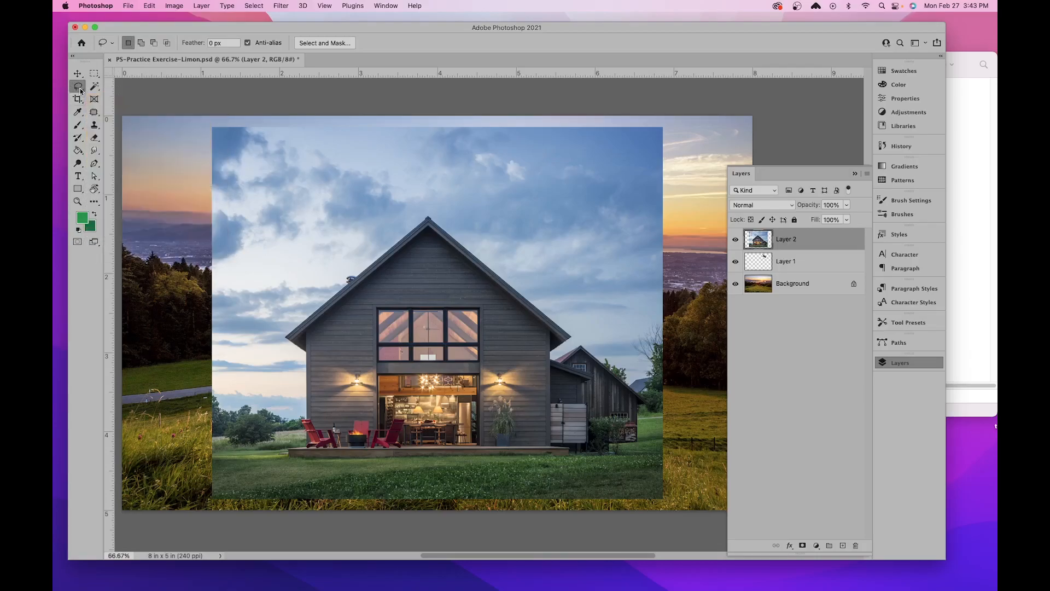
click(79, 88)
click(135, 94)
key(super+equal)
key(super+equal)
drag(491, 211, 564, 508)
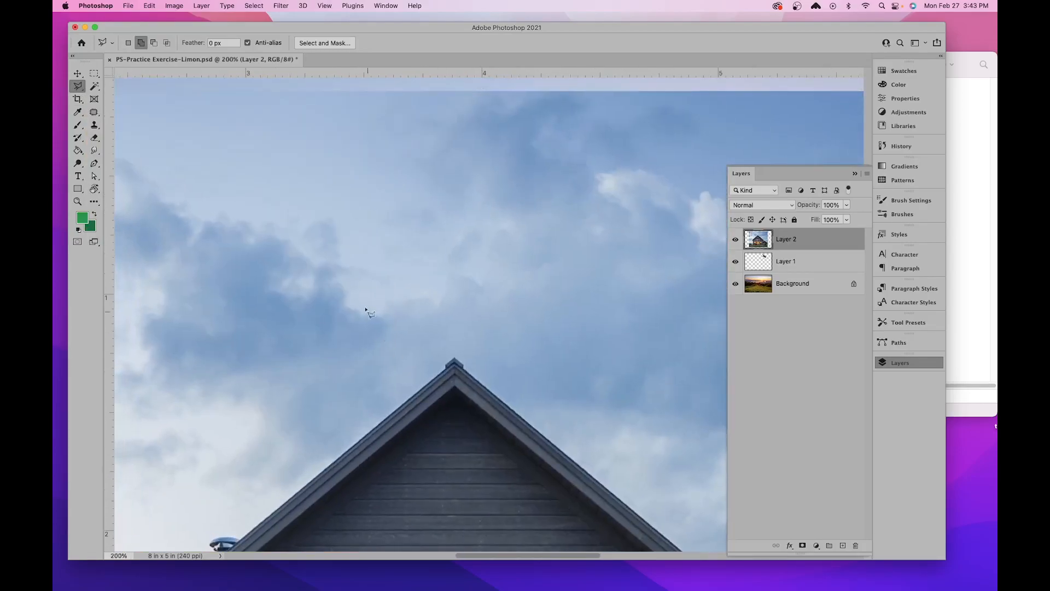
- Draw a trial triangular selection with the Polygonal Lasso in the sky above the roof peak, and deselect it
click(252, 232)
click(529, 119)
click(655, 199)
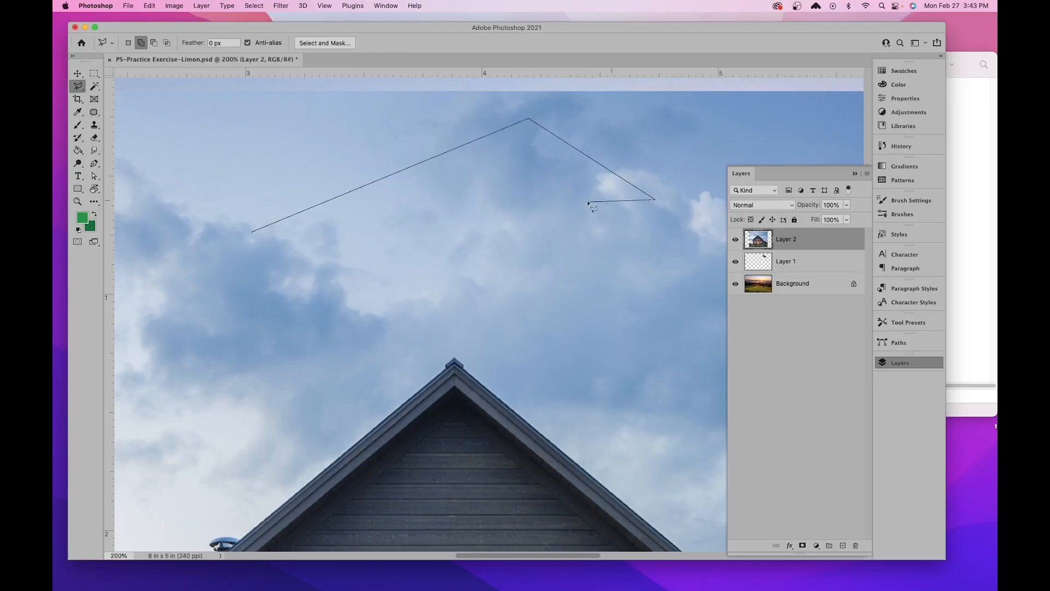
click(252, 232)
click(263, 7)
click(263, 28)
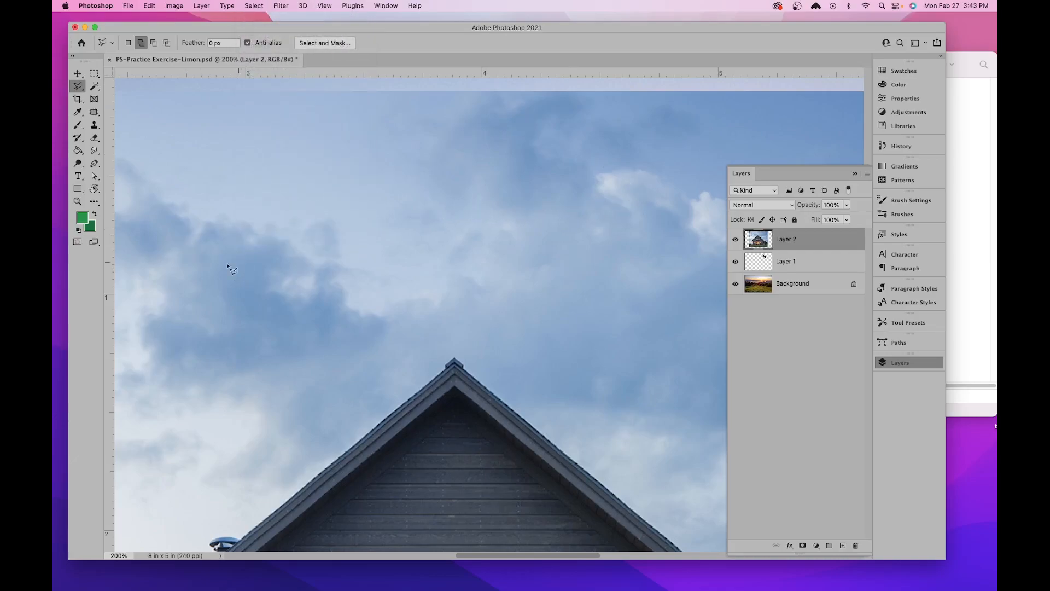
- Draw an irregular multi-point trial selection across the sky, closing it away from its starting point, and deselect it
click(195, 276)
click(264, 169)
click(429, 169)
click(629, 150)
click(823, 117)
click(541, 218)
scroll(490, 131, up, 1)
click(498, 109)
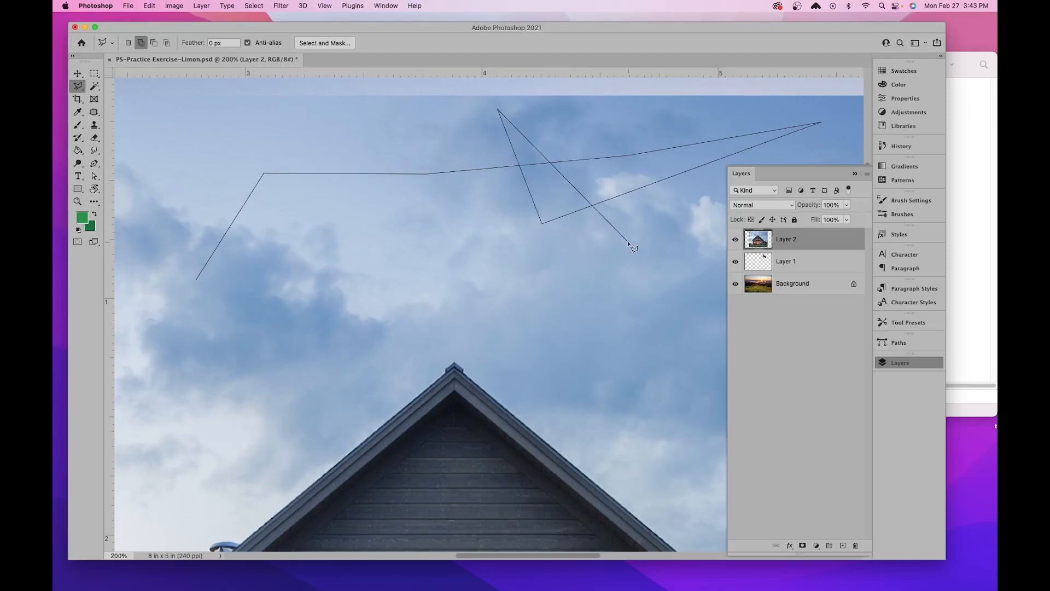
double_click(609, 224)
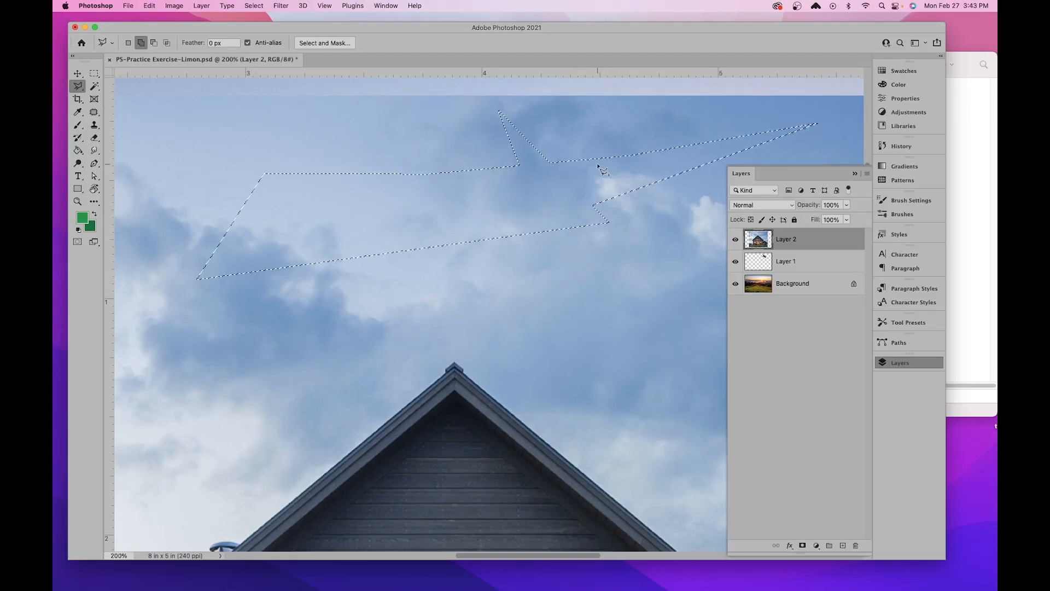
click(253, 6)
click(268, 30)
- Examine the house's outline along the roof slopes, chimney vent, side barn and left eave
drag(443, 412, 464, 356)
drag(401, 432, 478, 249)
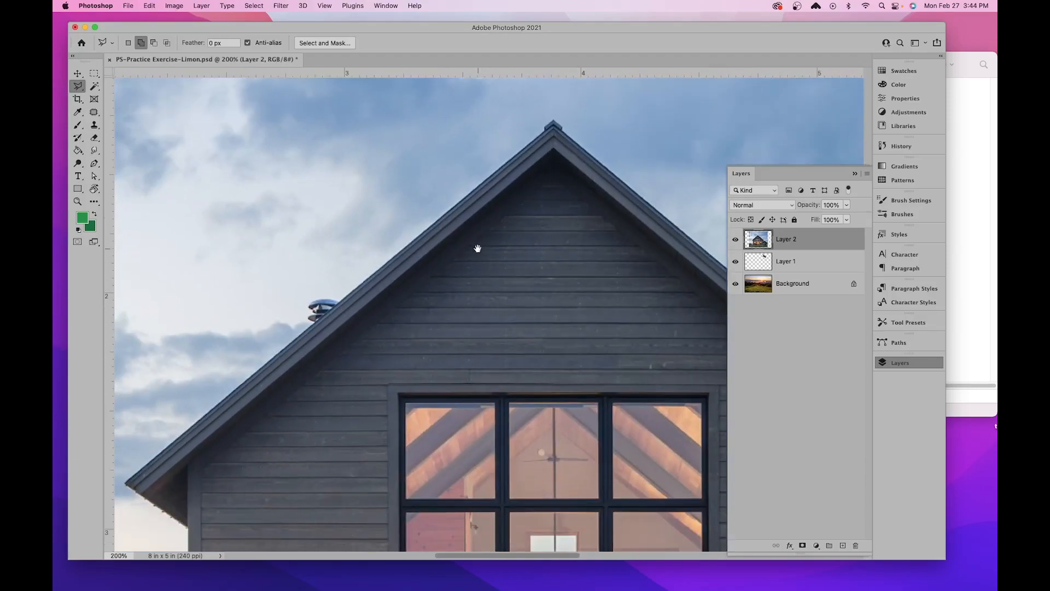
drag(382, 393, 513, 283)
drag(615, 223, 592, 289)
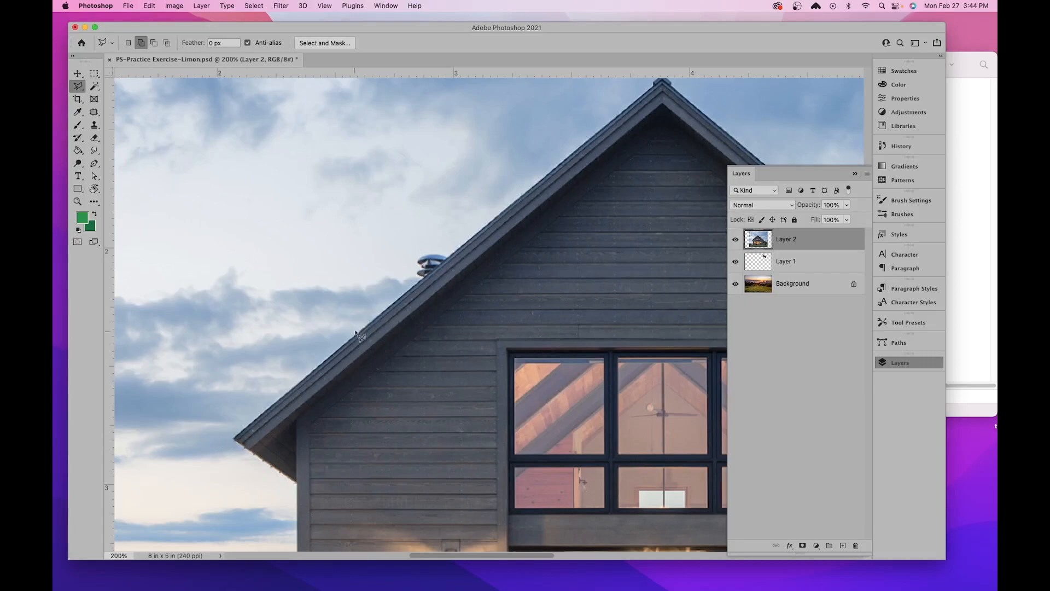
drag(430, 383, 398, 363)
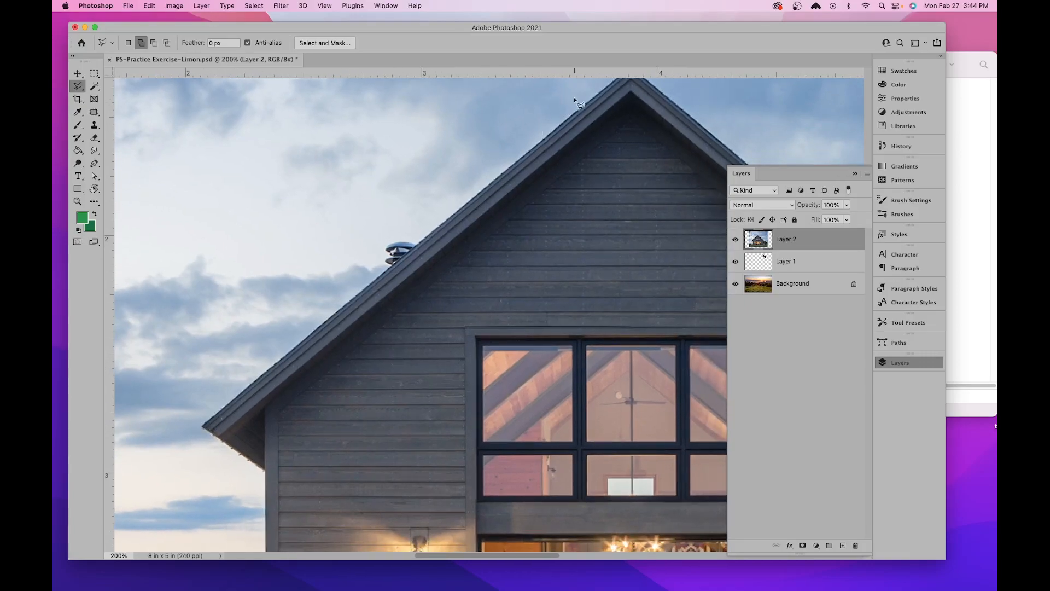
scroll(576, 100, up, 3)
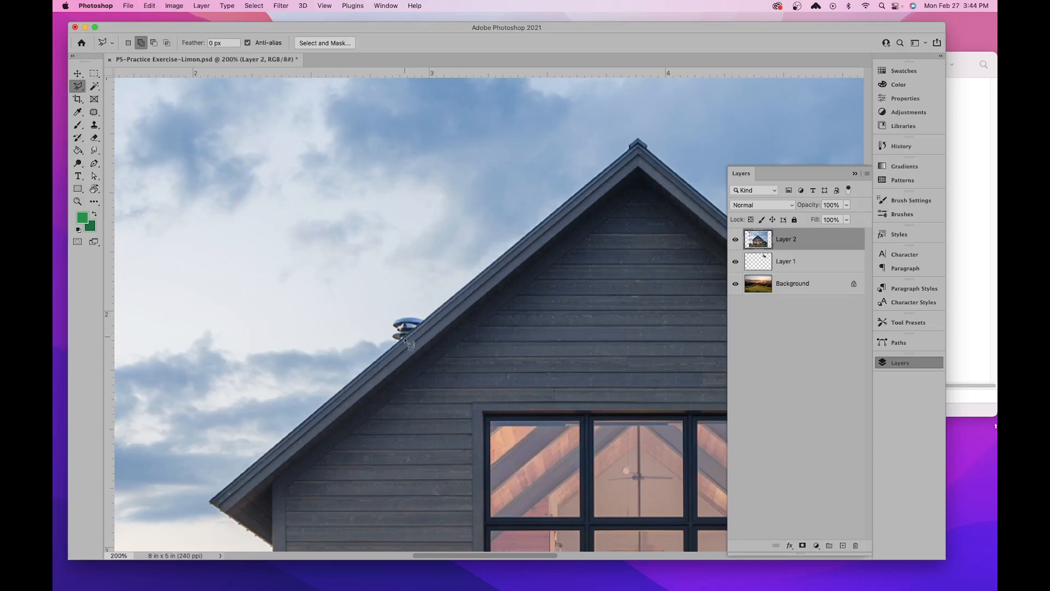
drag(515, 371, 263, 308)
mouse_move(462, 391)
mouse_down()
mouse_move(368, 336)
mouse_move(235, 296)
mouse_up()
drag(500, 278, 261, 204)
drag(342, 337, 375, 211)
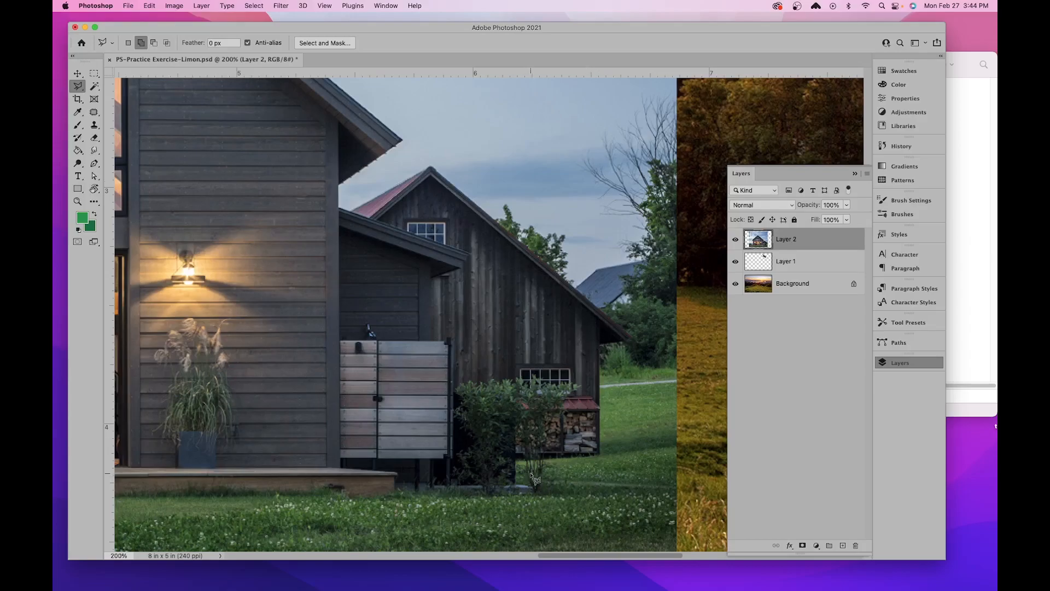
scroll(533, 479, left, 5)
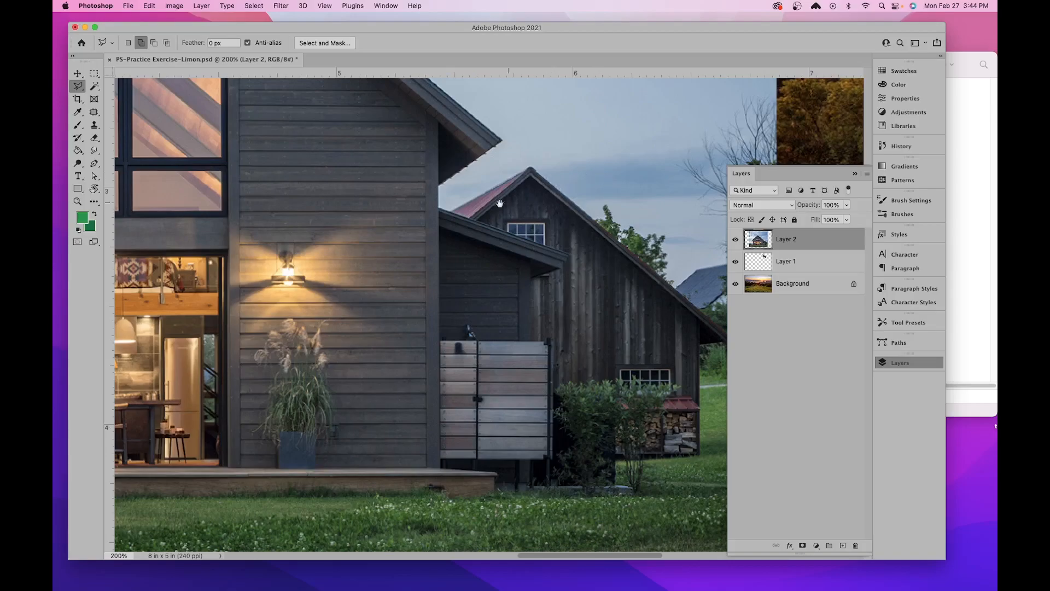
drag(516, 201, 921, 282)
drag(164, 203, 314, 291)
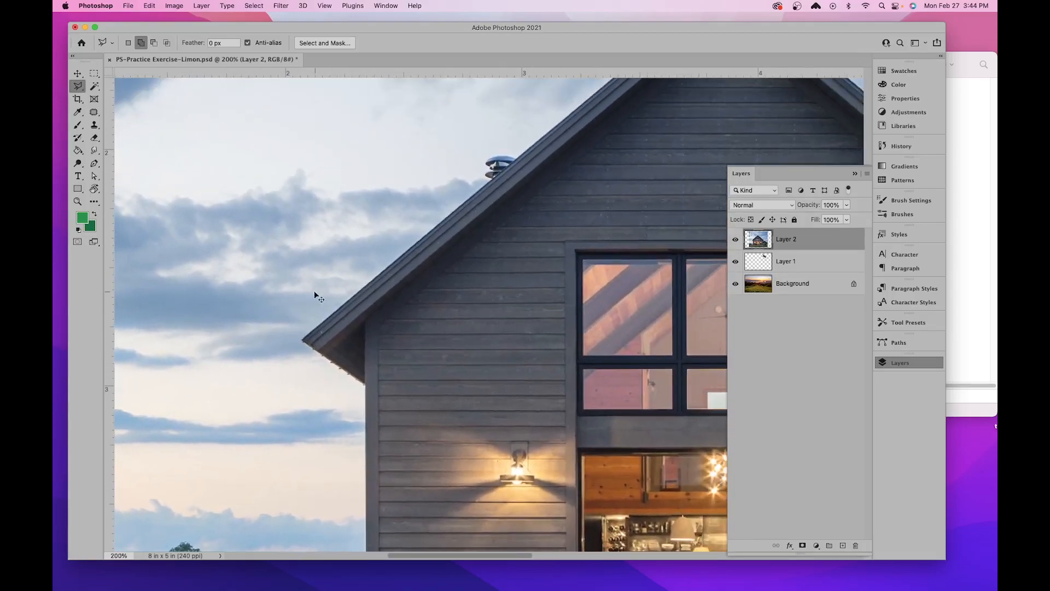
- Draw a four-point trial selection from the left eave tip along the roof to the vent, inspect its edge closely, and deselect it
key(super+equal)
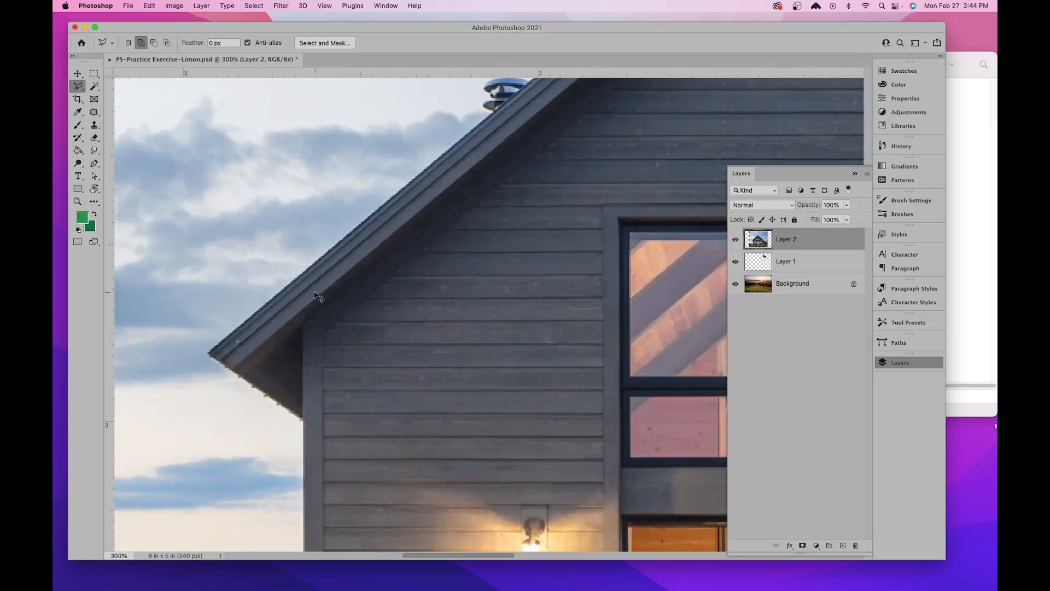
click(207, 352)
click(493, 108)
click(725, 129)
click(531, 397)
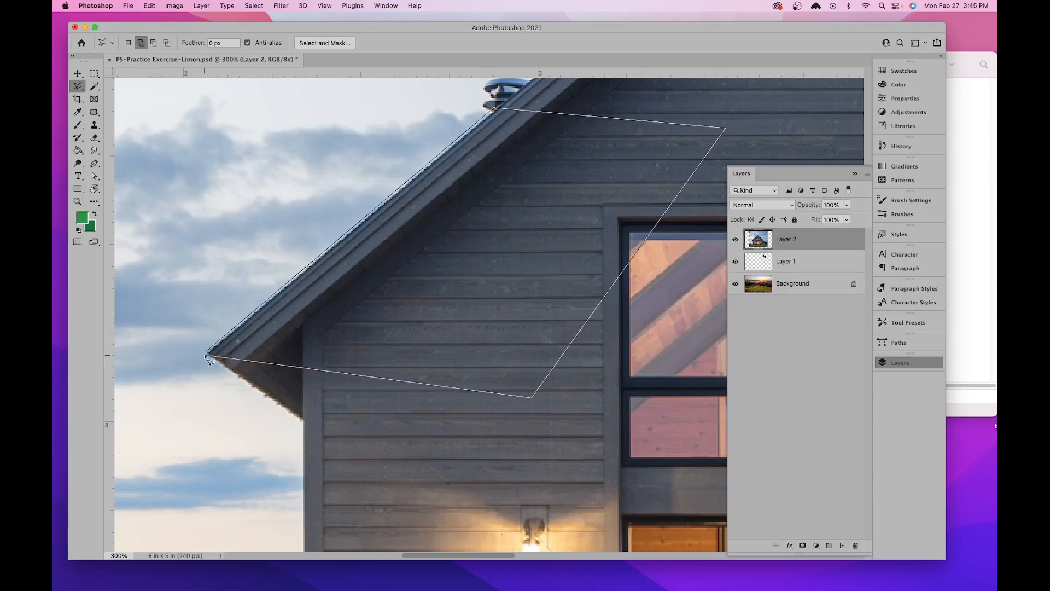
click(208, 354)
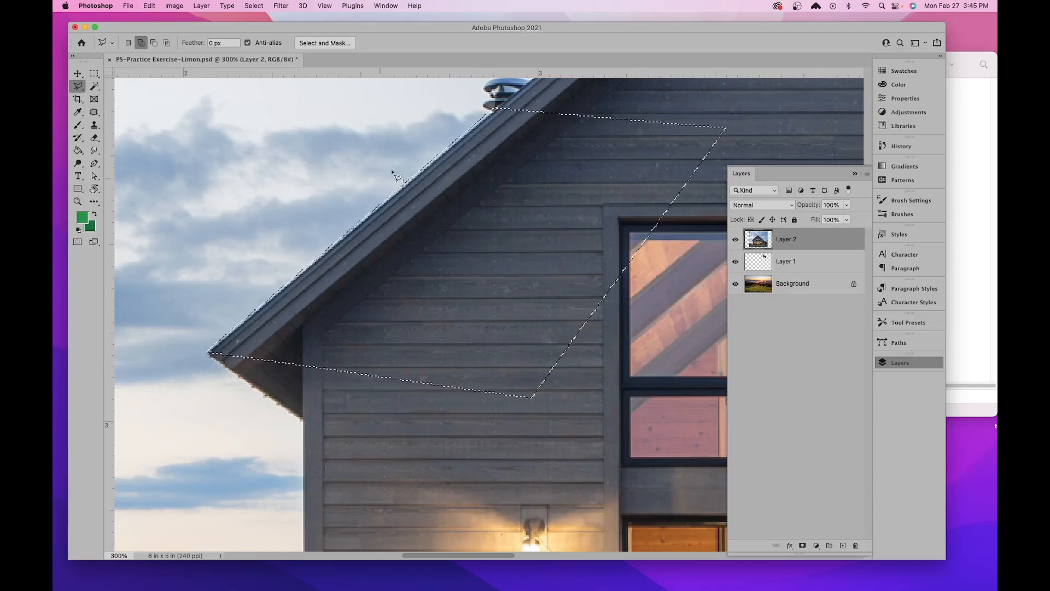
key(super+equal)
key(super+equal)
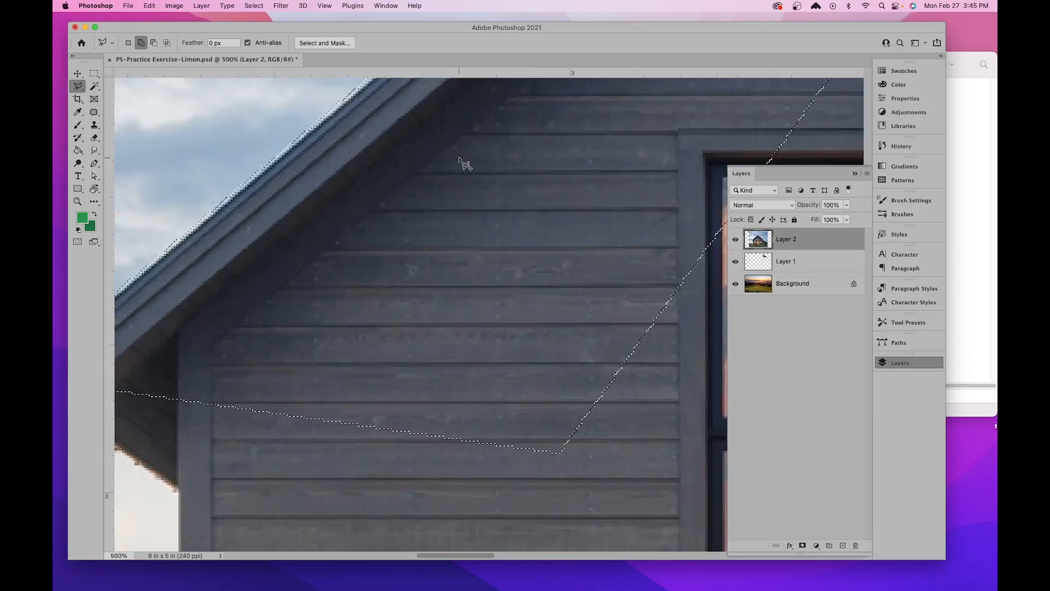
drag(412, 136, 563, 243)
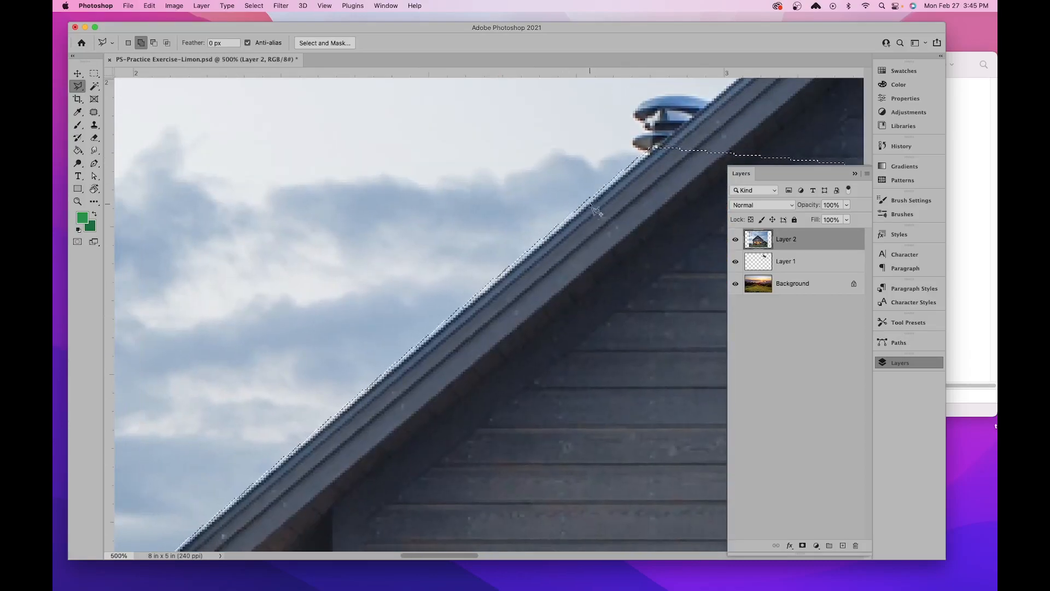
scroll(471, 287, down, 5)
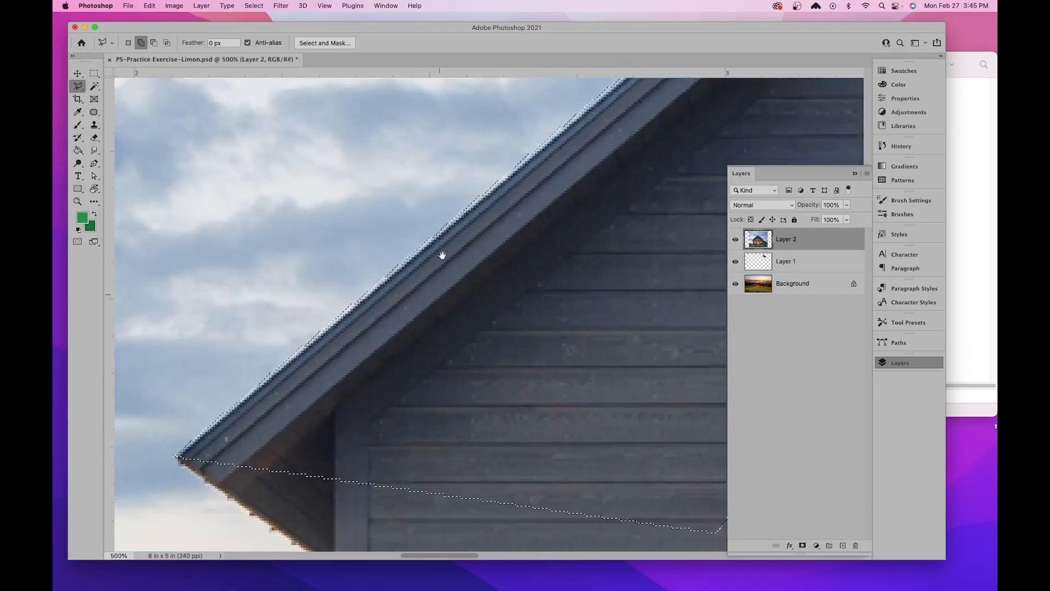
key(super+d)
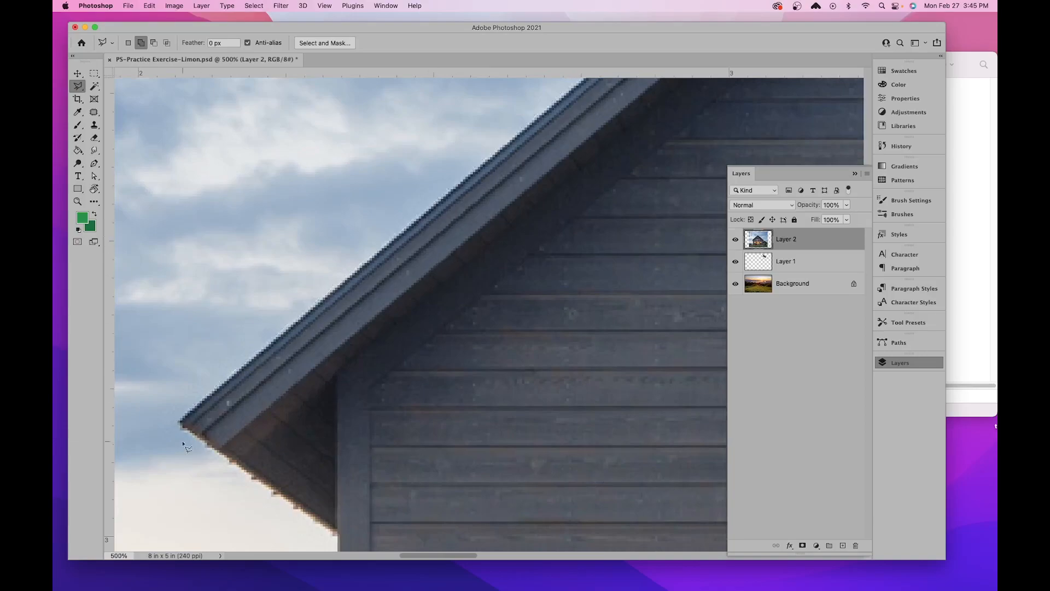
click(182, 423)
double_click(312, 374)
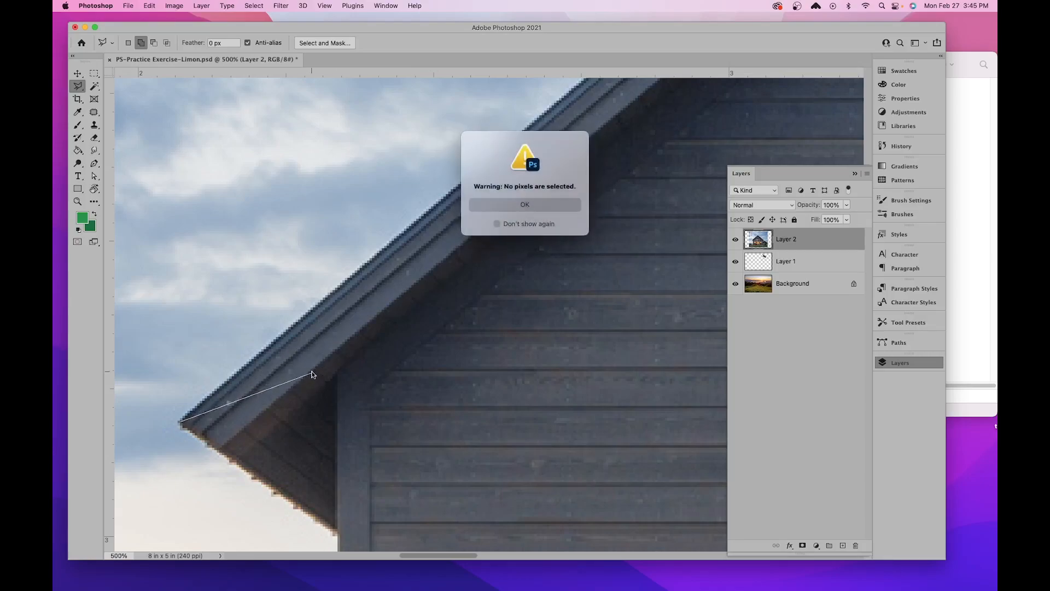
click(516, 203)
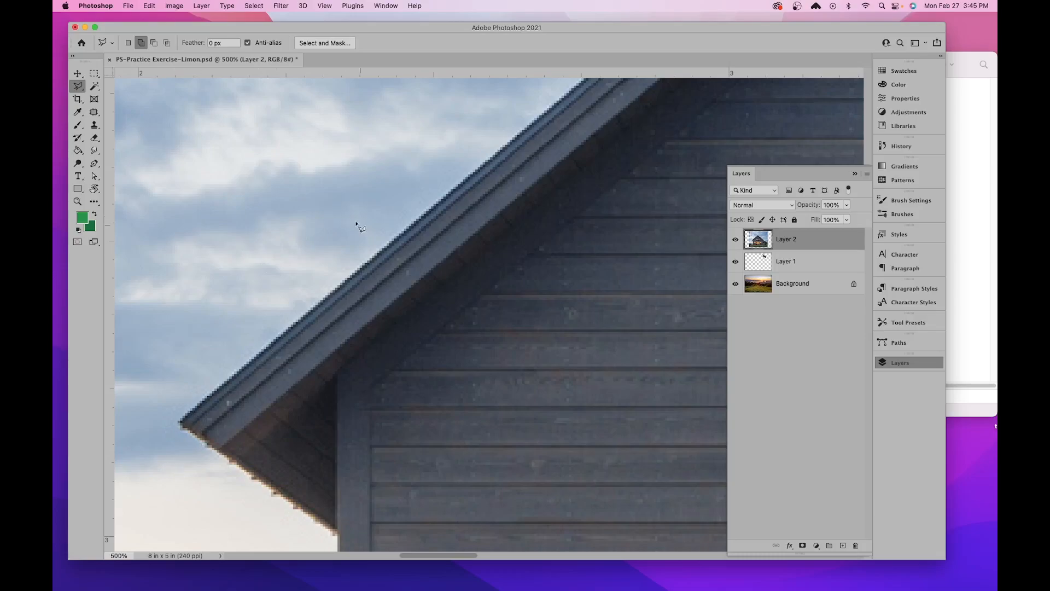
drag(447, 248, 195, 494)
drag(498, 212, 619, 180)
drag(644, 153, 553, 233)
drag(254, 459, 485, 188)
drag(196, 401, 275, 253)
drag(240, 361, 240, 368)
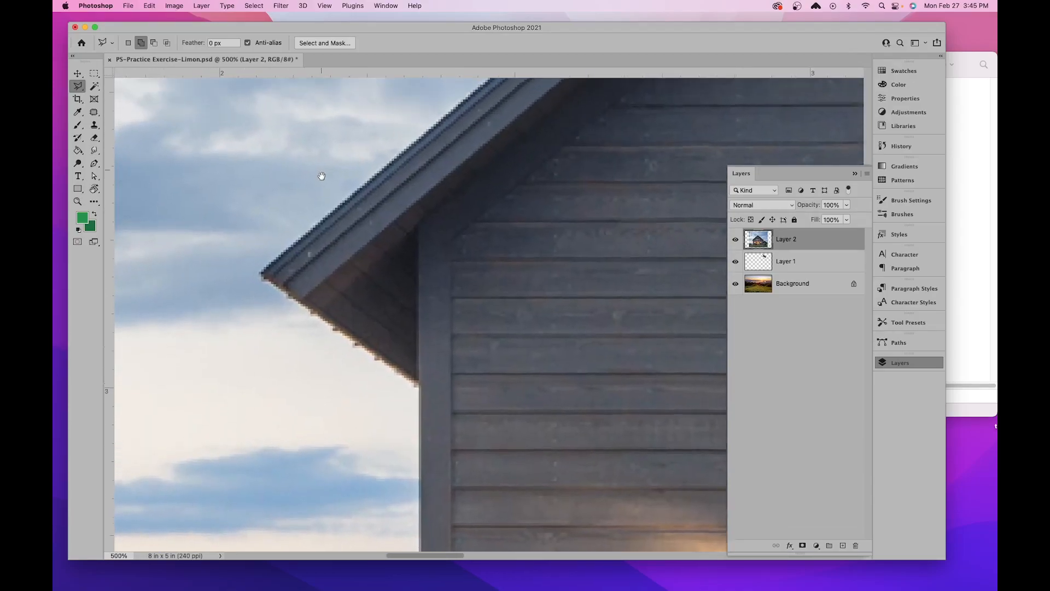
drag(320, 171, 344, 276)
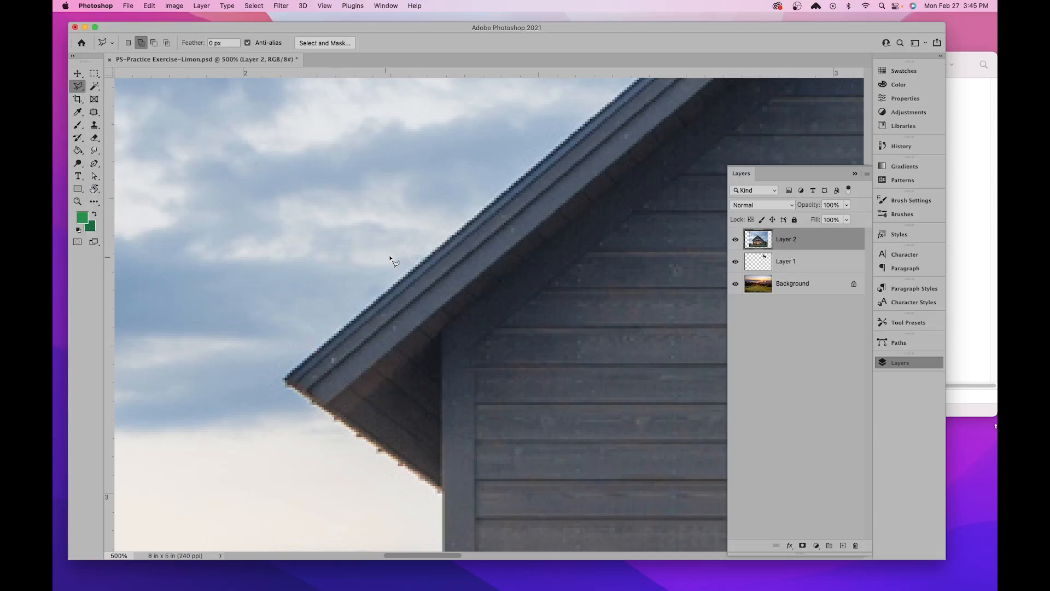
click(285, 380)
scroll(638, 108, up, 5)
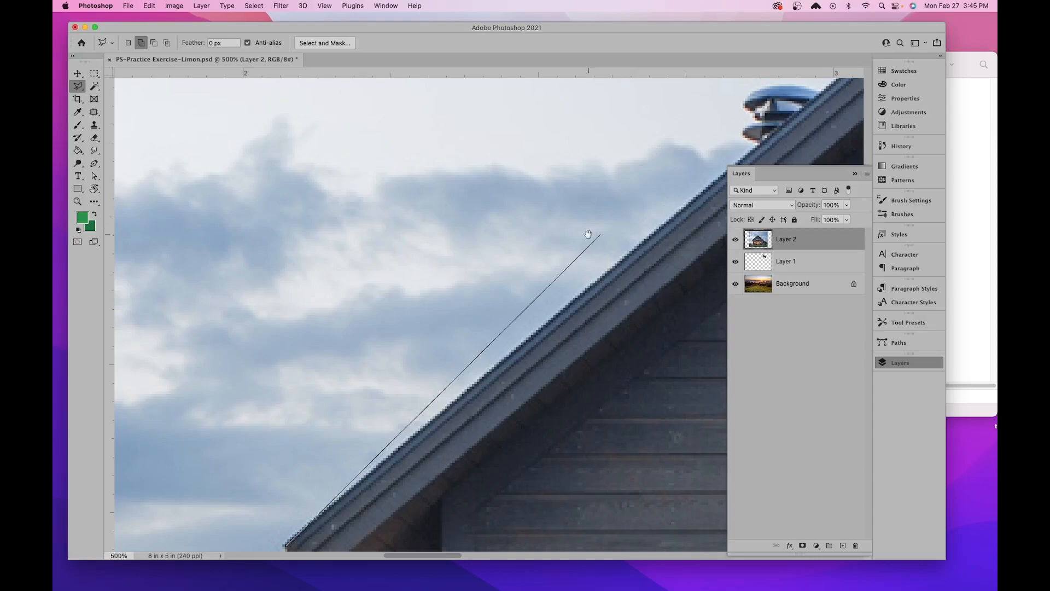
scroll(612, 234, right, 10)
scroll(613, 233, up, 7)
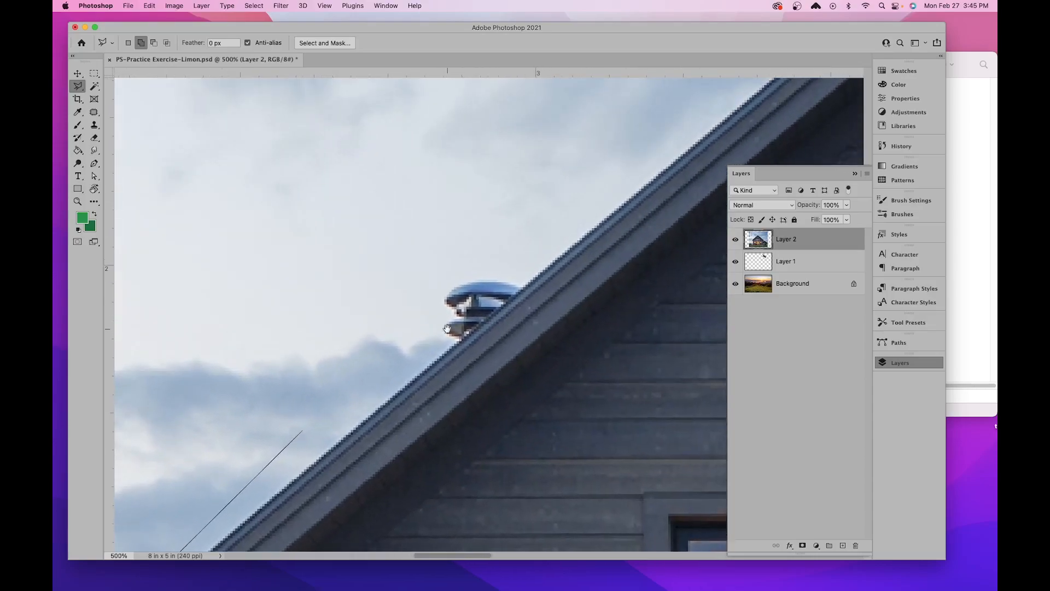
scroll(557, 235, right, 10)
scroll(556, 235, up, 8)
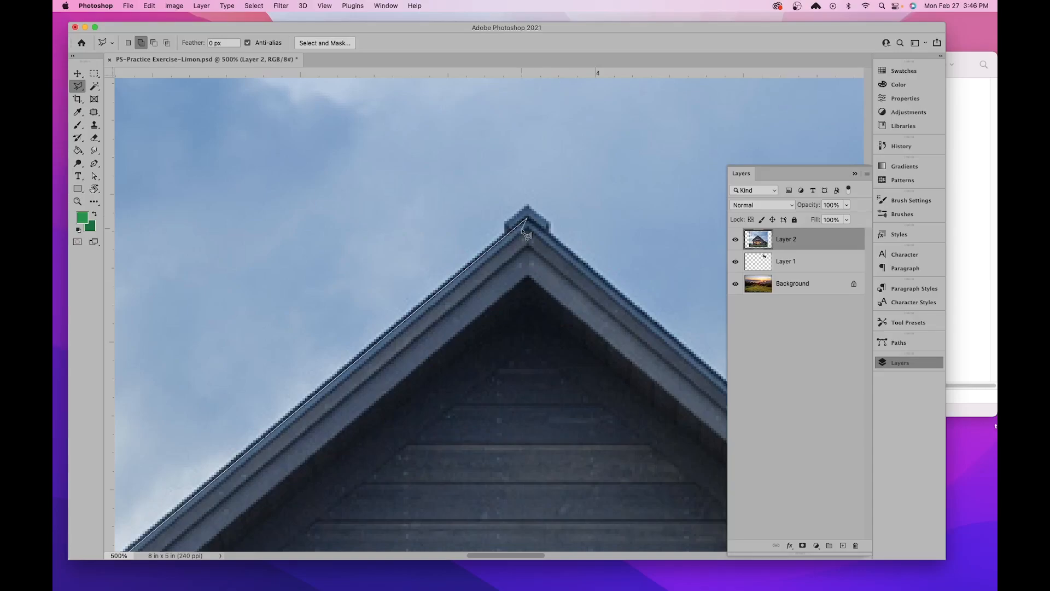
super+click(513, 265)
key(super+d)
- Start a Polygonal Lasso outline at the house's left eave tip, following the roof slope to the peak and around the ridge cap
drag(383, 320, 626, 15)
drag(284, 314, 506, 199)
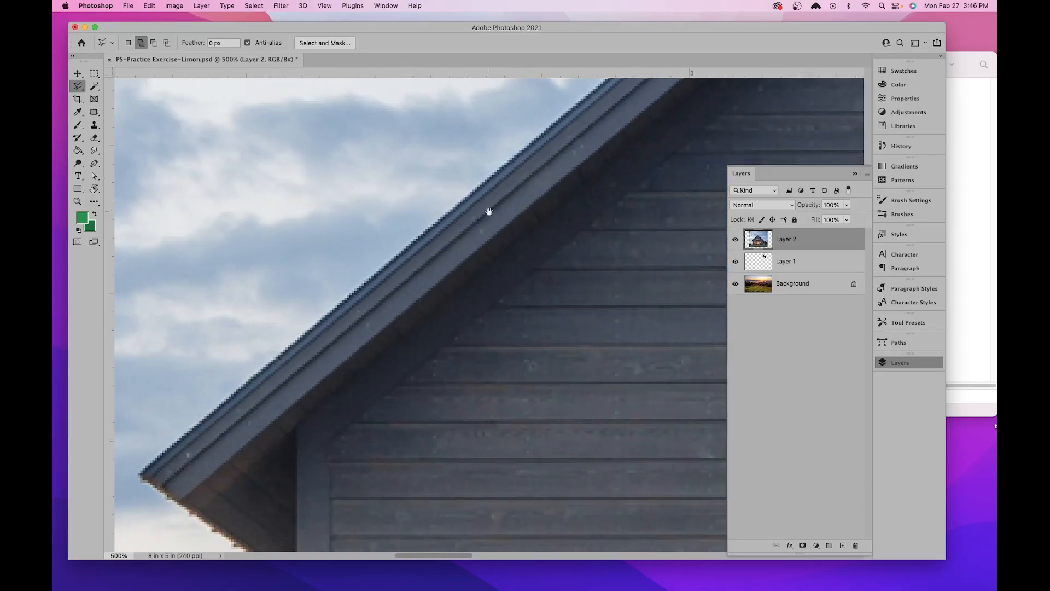
drag(192, 452, 211, 356)
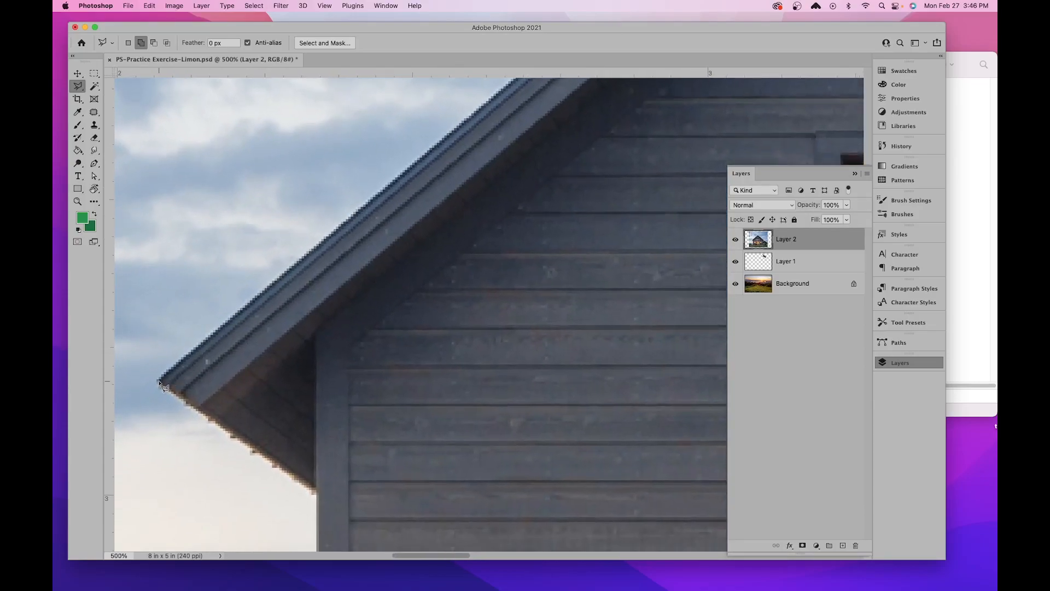
drag(553, 199, 254, 522)
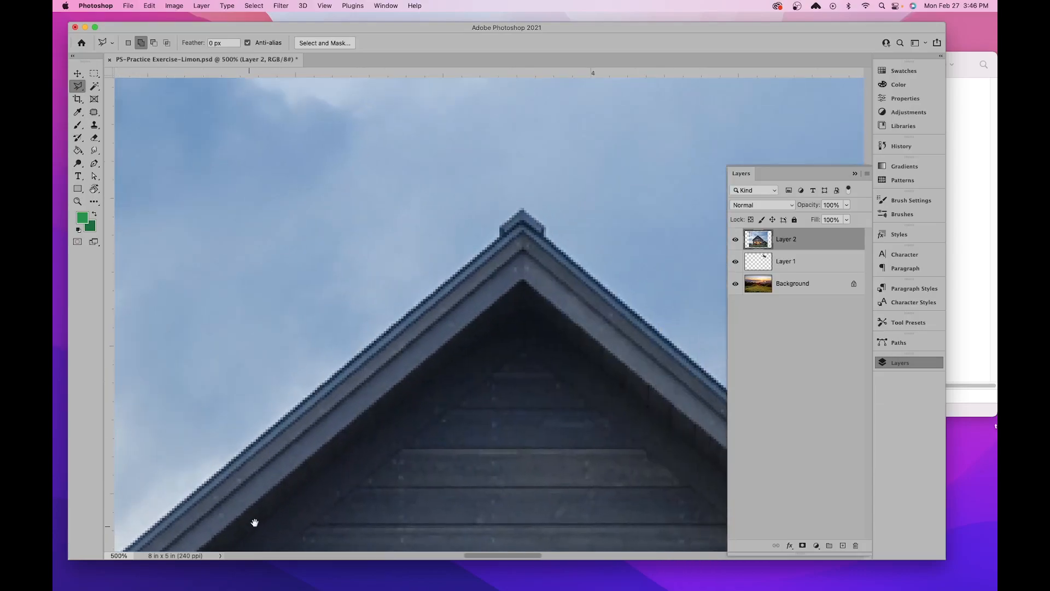
click(501, 228)
click(522, 210)
drag(668, 375, 381, 264)
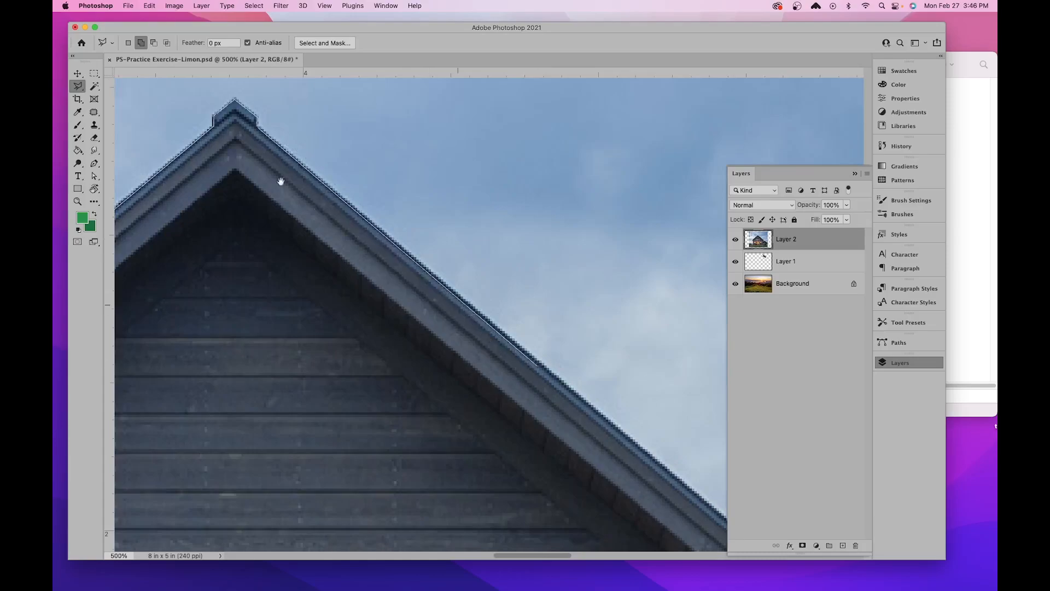
click(257, 125)
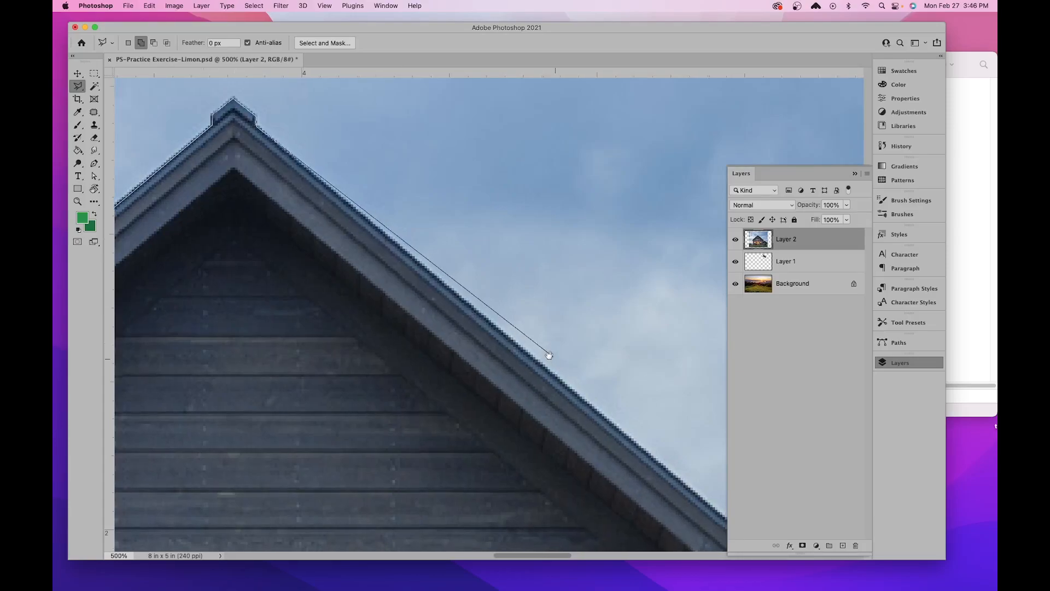
- Continue the outline down the right roof slope, around the eave tip and underside, and along the wall to the side shed's roof
drag(554, 358, 264, 182)
drag(622, 438, 315, 194)
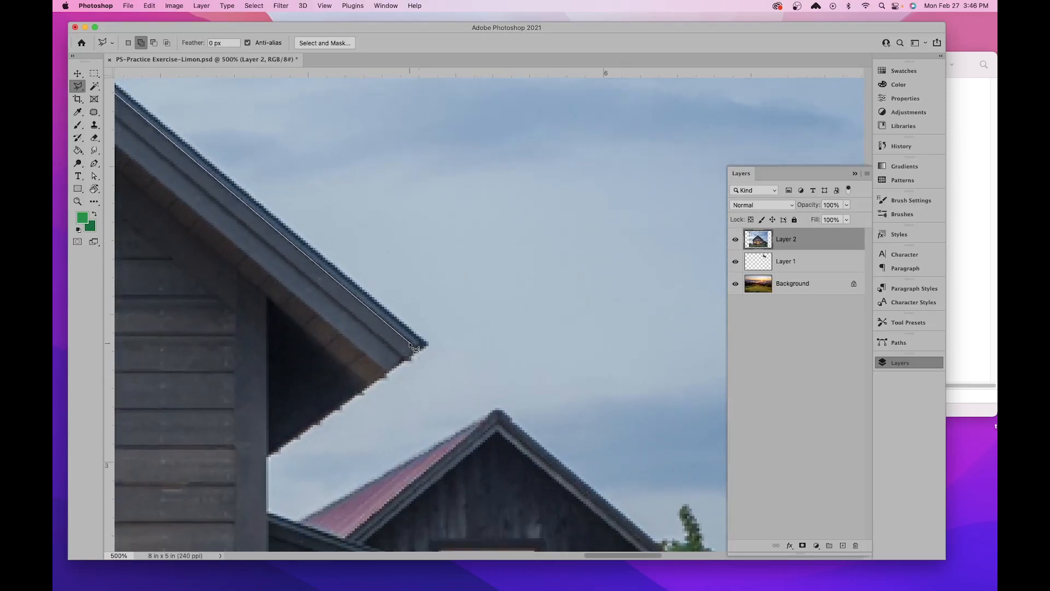
drag(391, 397, 386, 274)
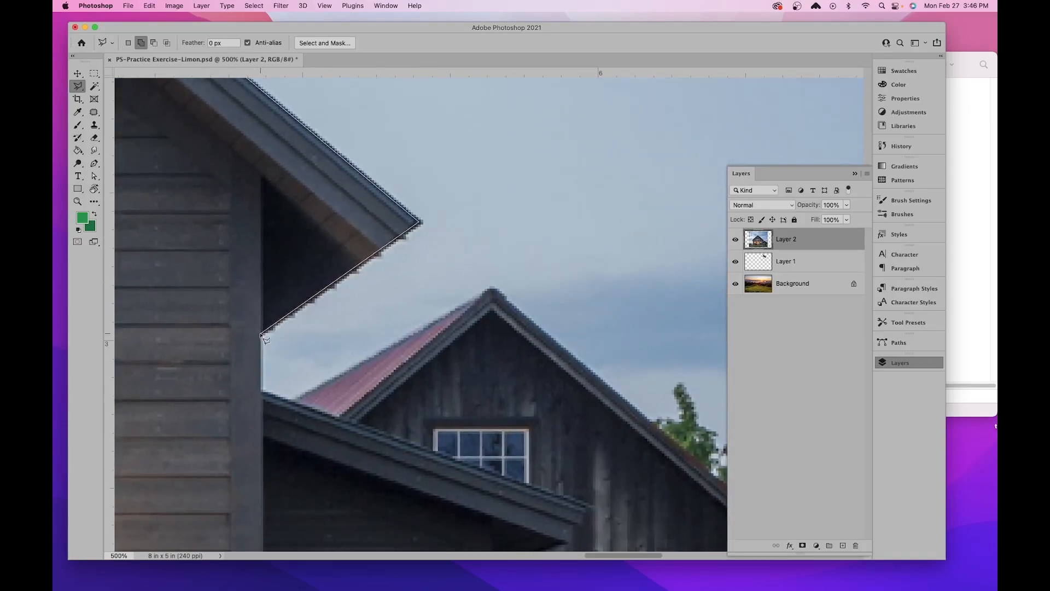
scroll(265, 328, down, 5)
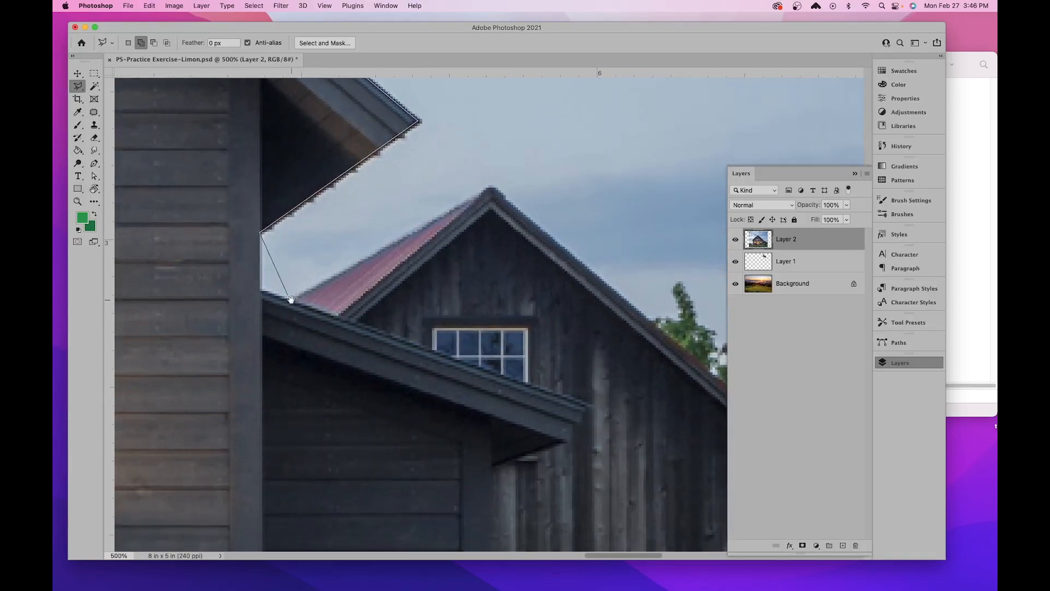
click(261, 291)
- Trace the side shed's roof edge and eave, continuing down its outer wall to the top of the wooden enclosure
scroll(277, 344, down, 2)
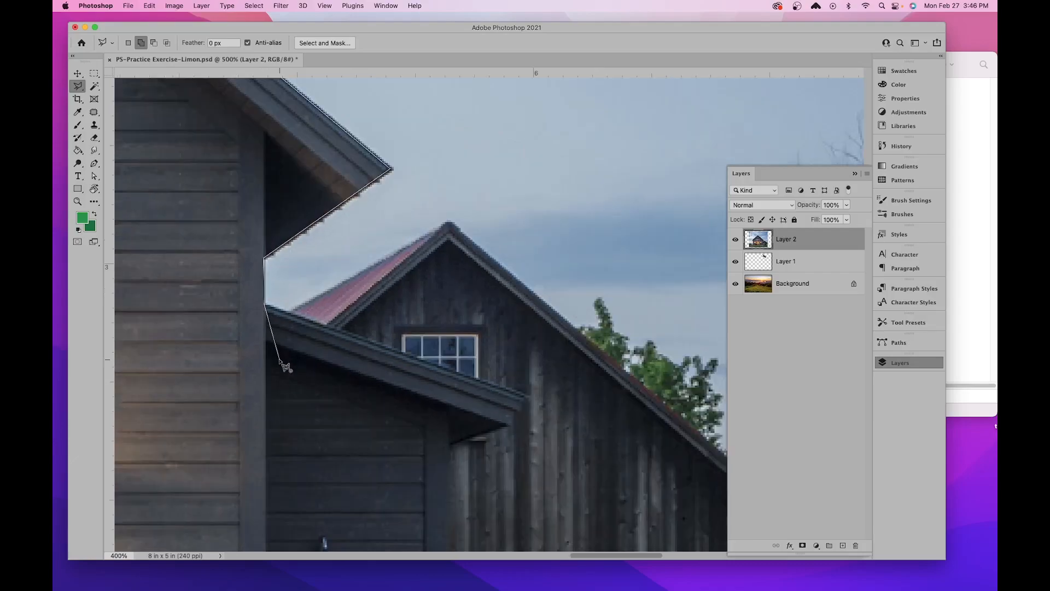
scroll(284, 366, down, 1)
scroll(279, 358, down, 5)
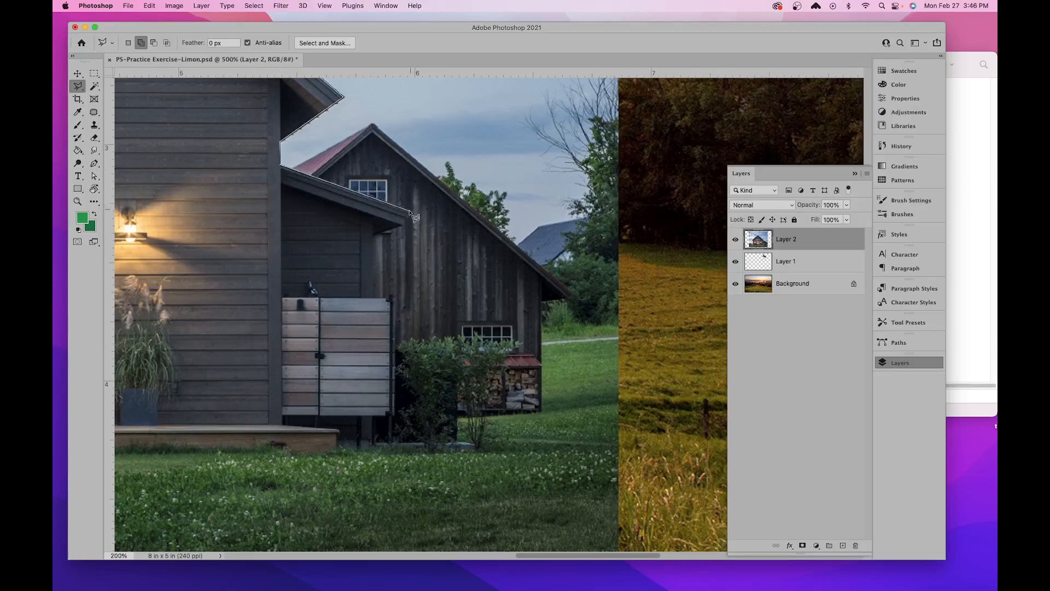
scroll(414, 217, up, 3)
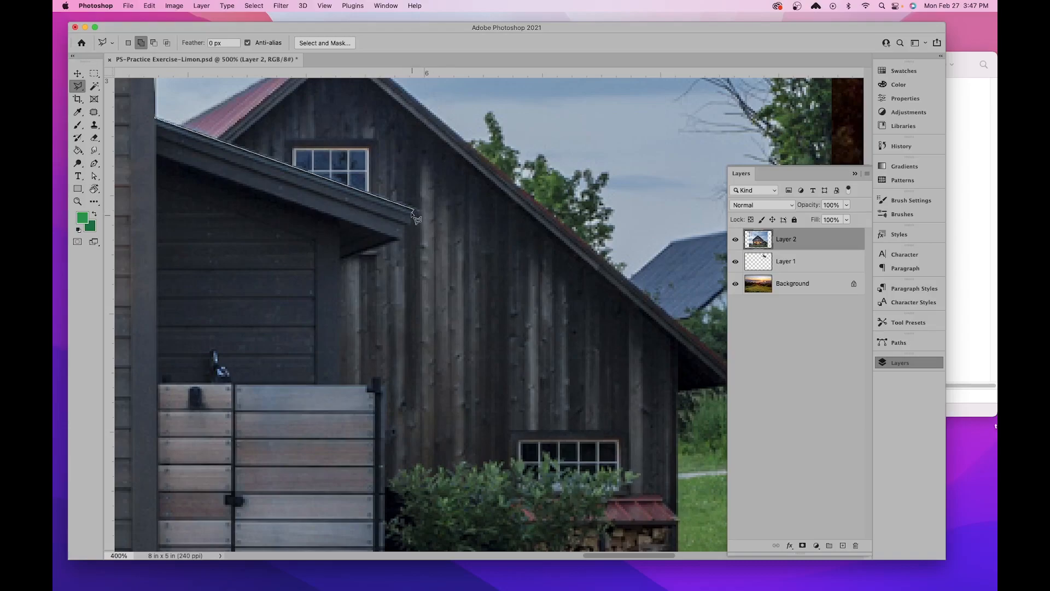
click(412, 220)
click(406, 222)
click(403, 238)
click(340, 259)
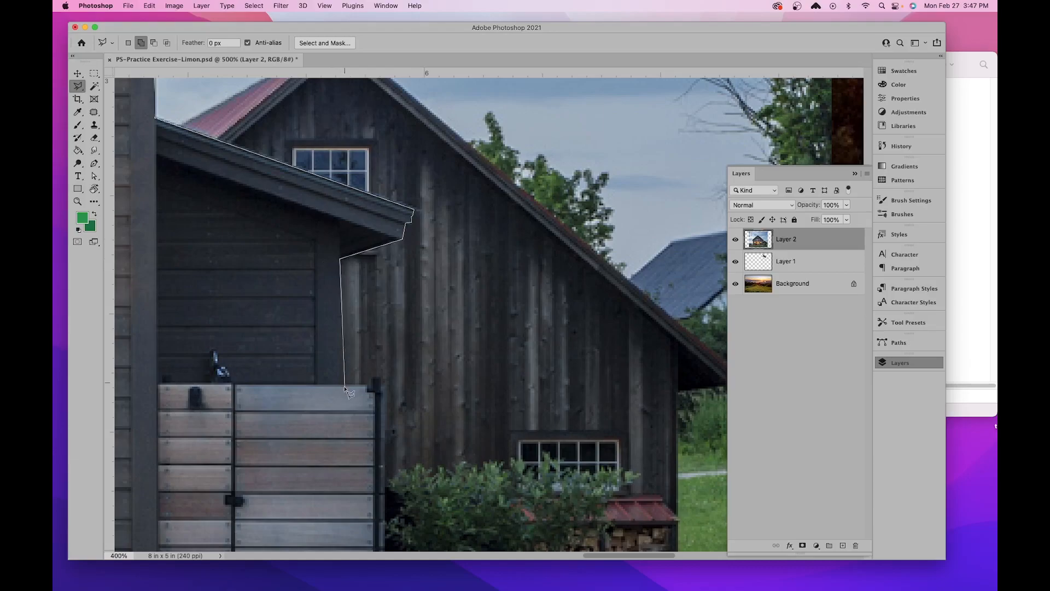
click(341, 383)
- Extend the outline across the wooden enclosure's top and straight down its outer edge into the grass
scroll(341, 383, down, 5)
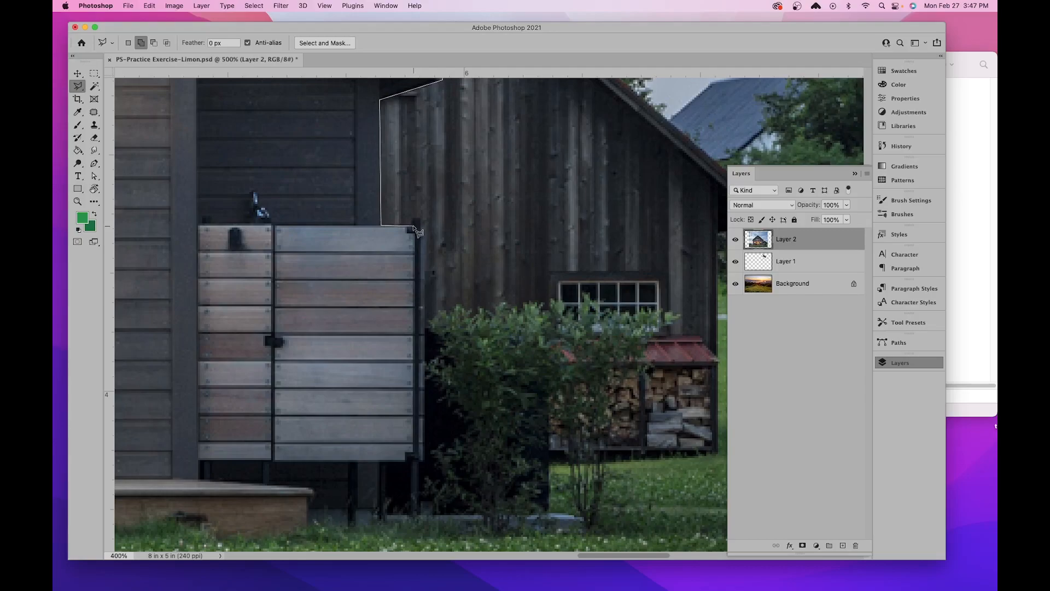
click(421, 220)
drag(426, 502, 424, 348)
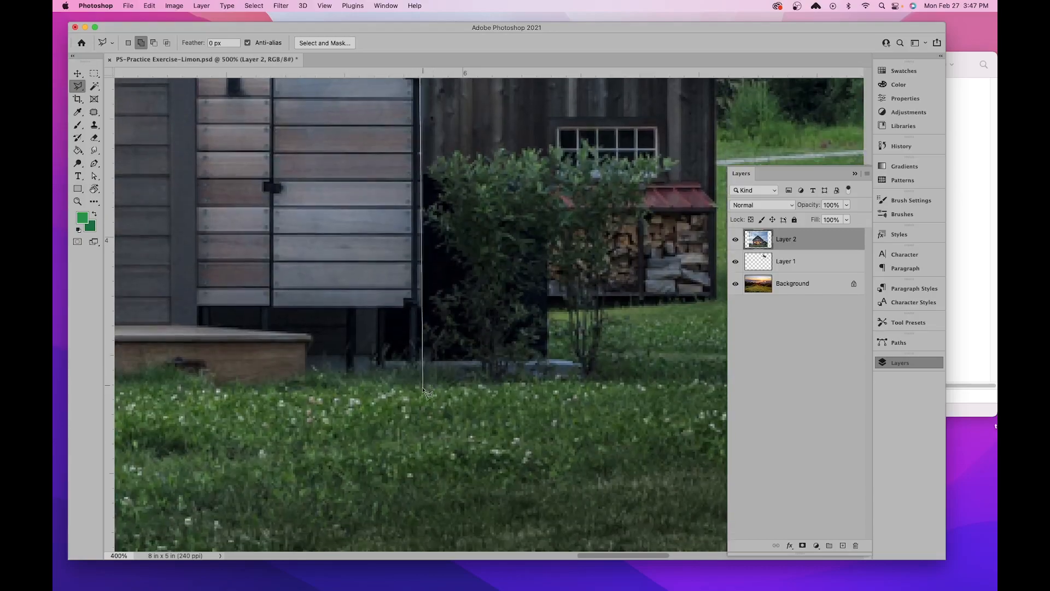
click(423, 432)
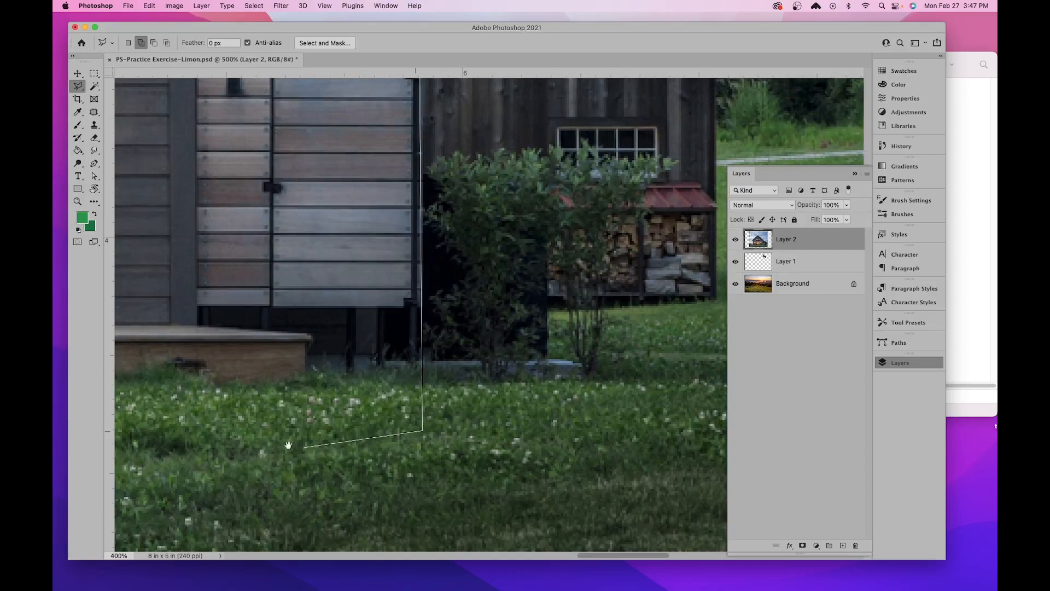
- Run the outline through the grass below the deck to a point beneath the deck's left corner
drag(293, 445, 430, 411)
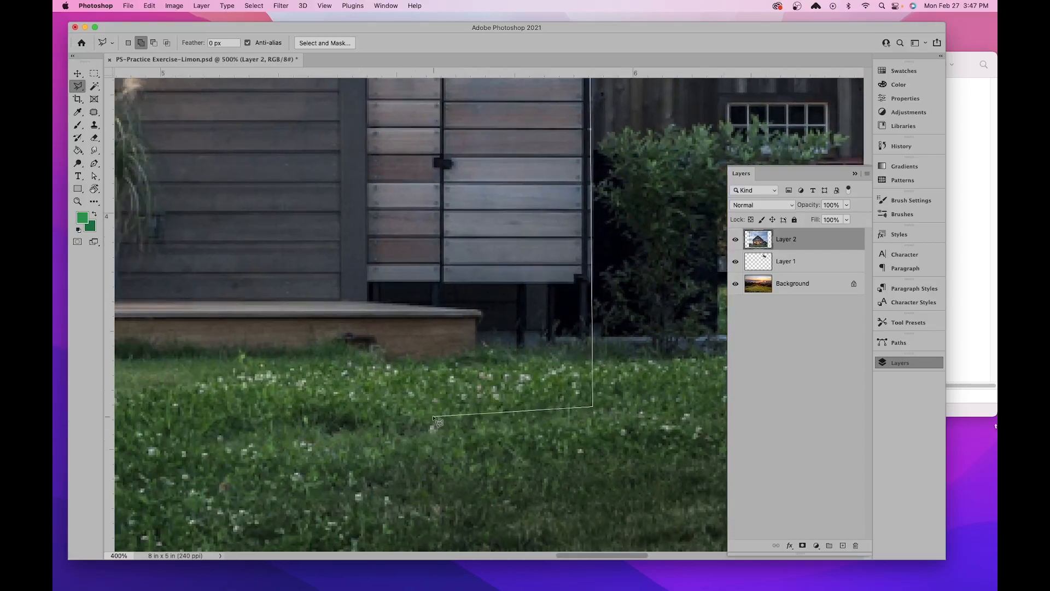
drag(409, 410, 525, 379)
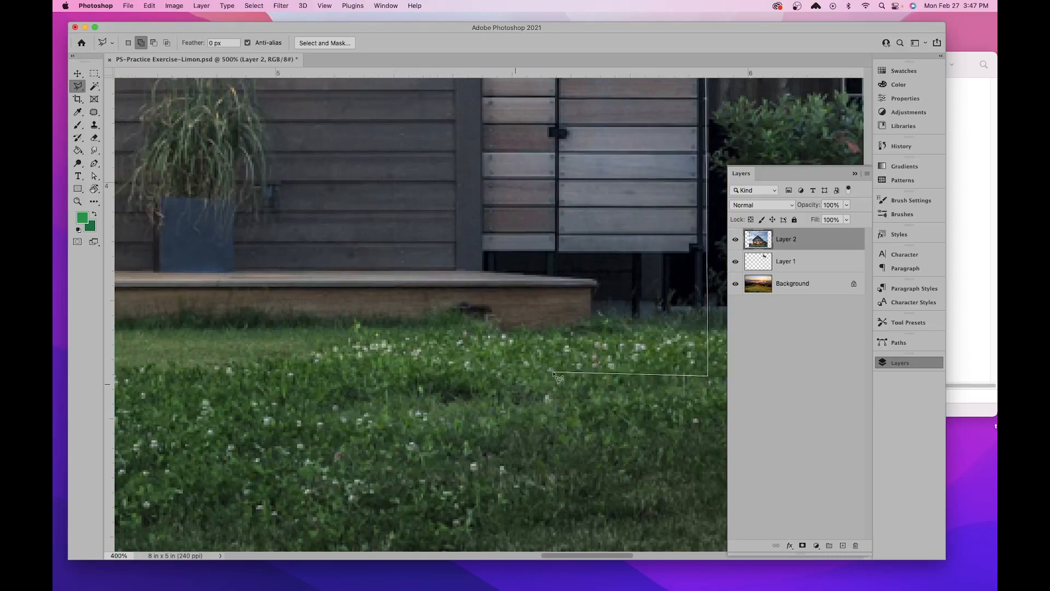
drag(310, 379, 553, 385)
drag(292, 396, 593, 379)
drag(277, 377, 456, 363)
drag(263, 353, 359, 347)
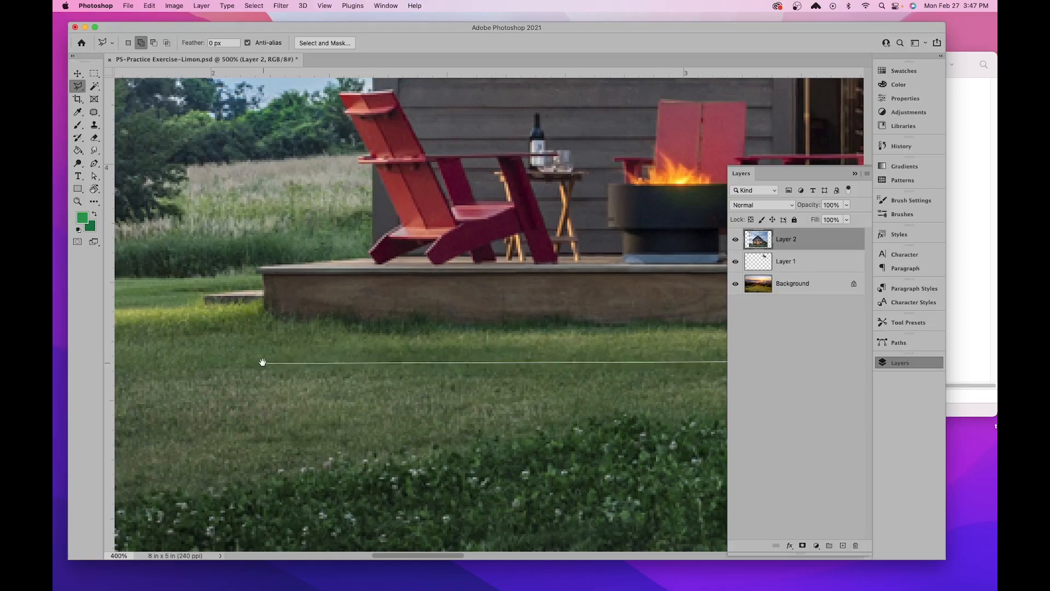
drag(263, 364, 234, 366)
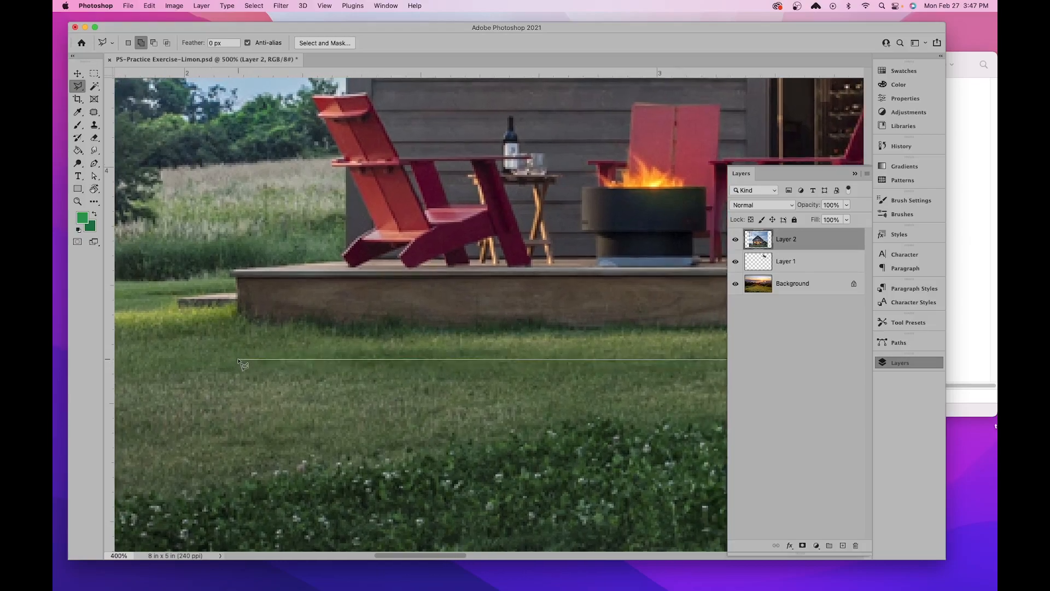
click(236, 354)
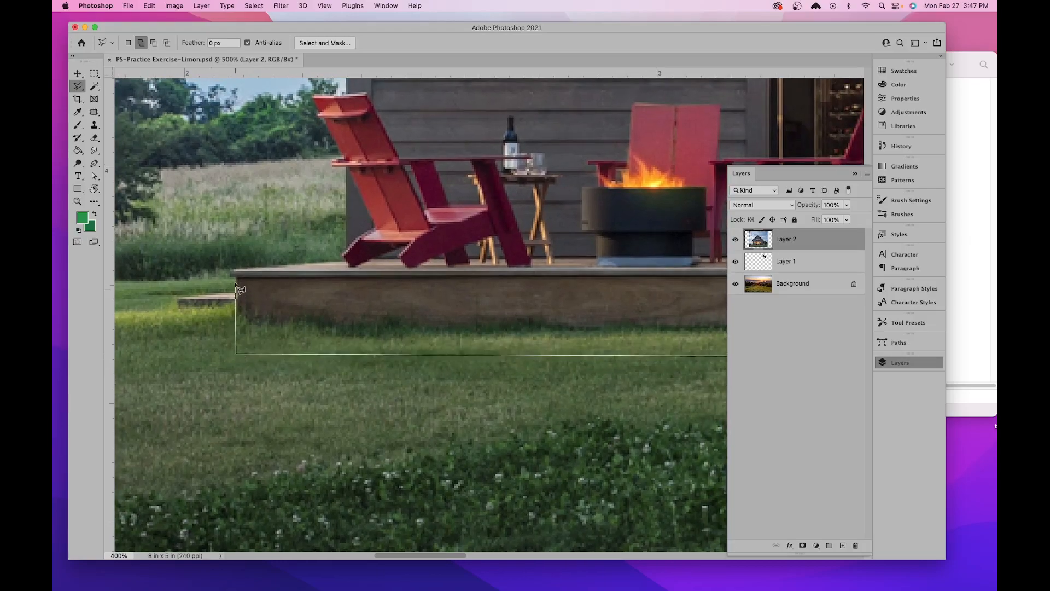
- Trace the deck's left corner and top edge to the house wall, and outline the protruding back of the red chair
click(236, 269)
click(345, 261)
scroll(336, 251, up, 2)
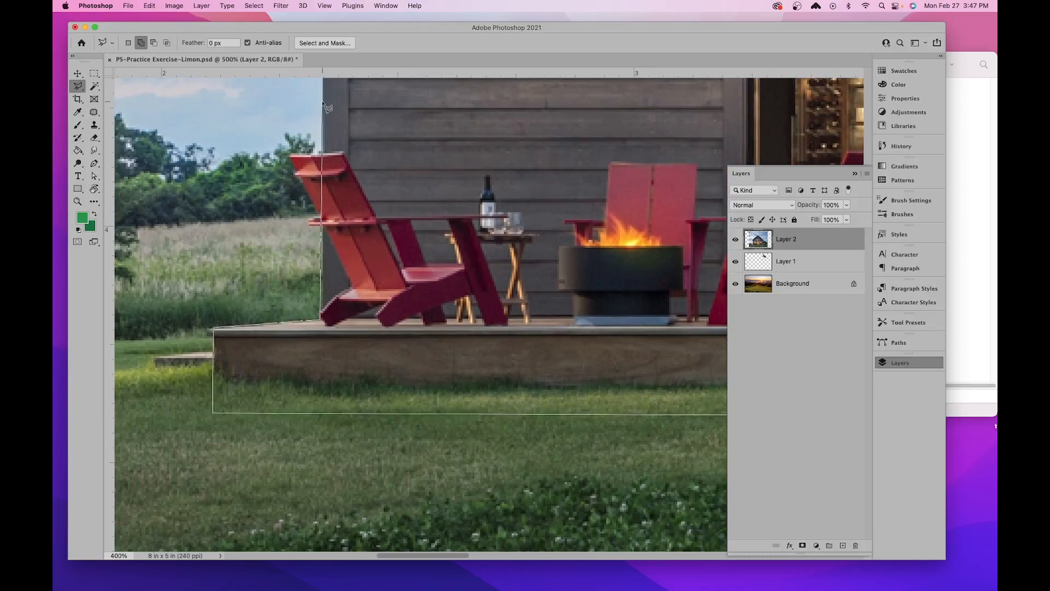
click(323, 226)
click(310, 220)
click(289, 154)
click(325, 154)
- Continue the outline up the left wall and under the left eave, closing the house selection at its starting point
drag(436, 267, 559, 506)
drag(455, 229, 448, 340)
drag(463, 191, 477, 424)
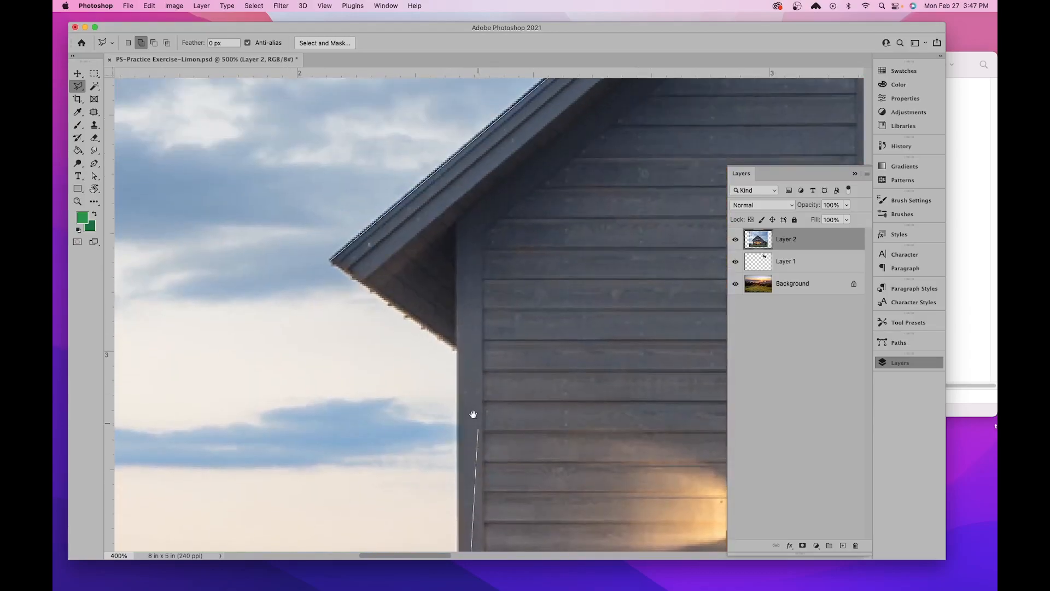
click(455, 348)
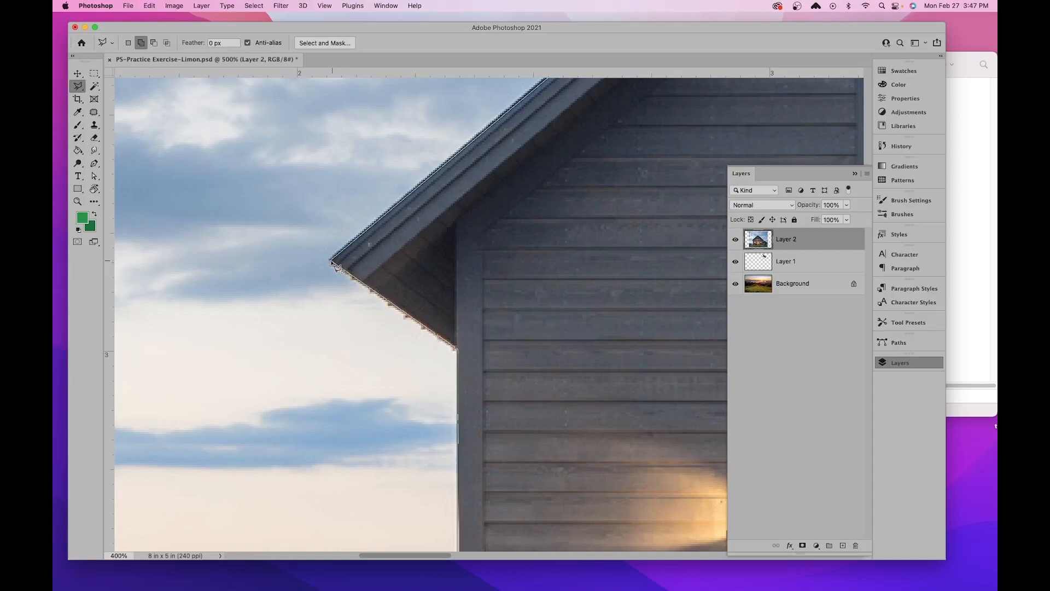
scroll(332, 265, up, 2)
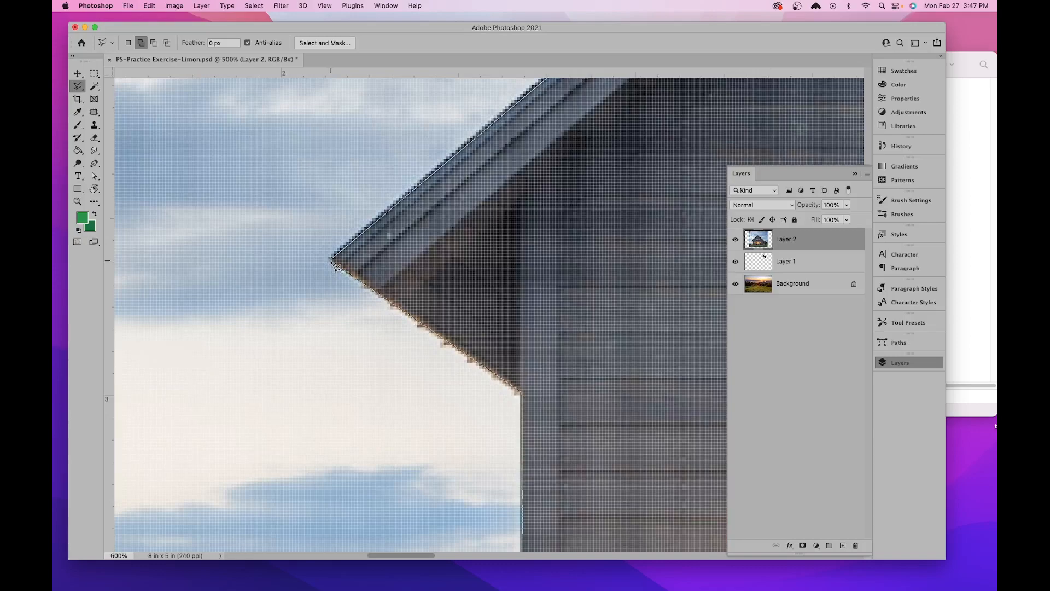
double_click(332, 261)
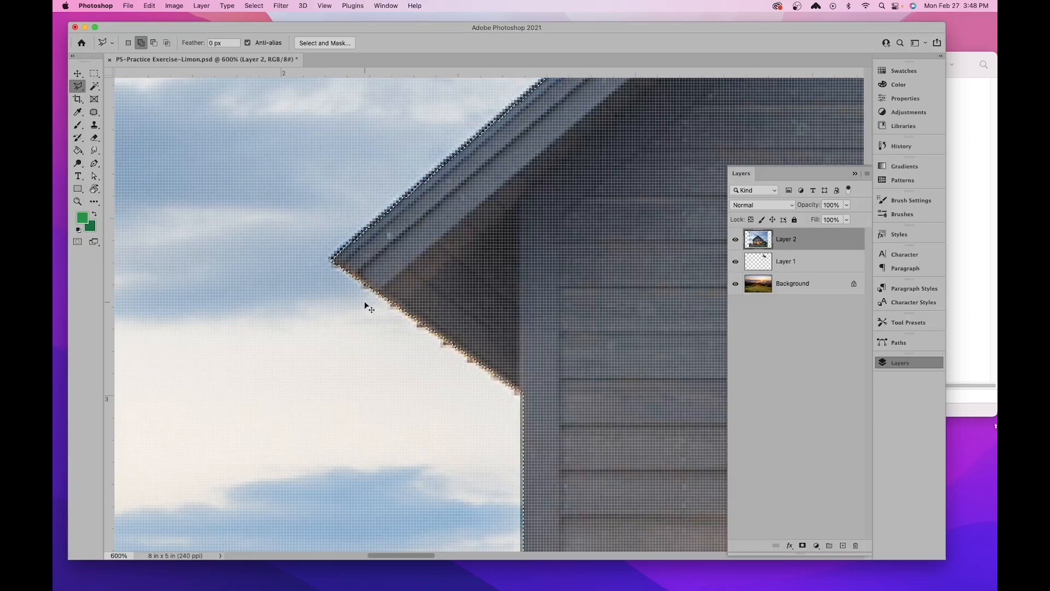
- Examine the finished house selection along the roof slopes, peak, side shed and grass edge
scroll(366, 305, down, 1)
key(super+minus)
key(super+minus)
key(super+minus)
drag(553, 258, 308, 385)
drag(589, 243, 517, 295)
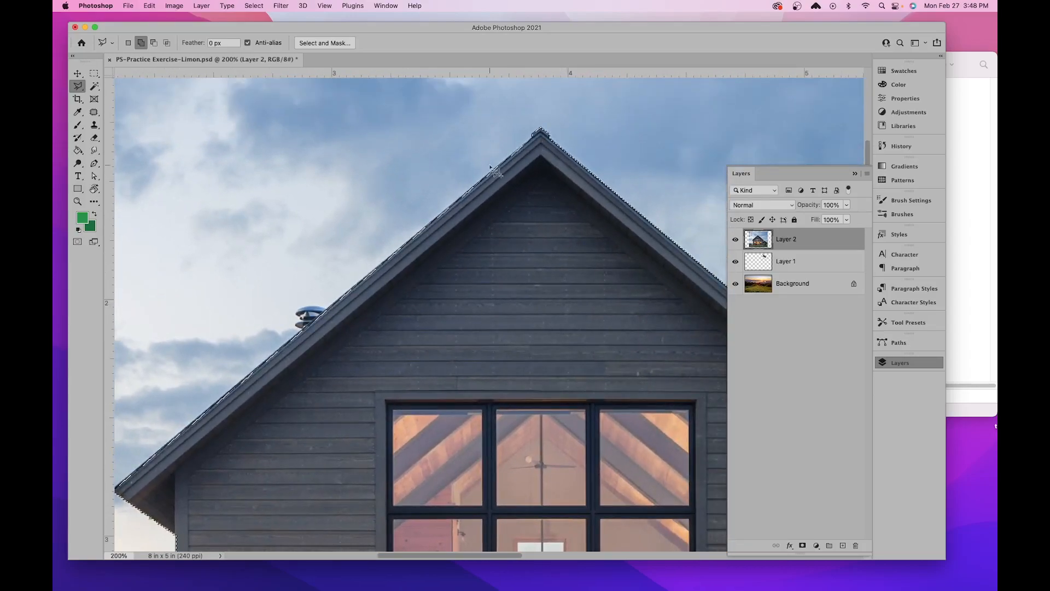
drag(654, 380, 542, 367)
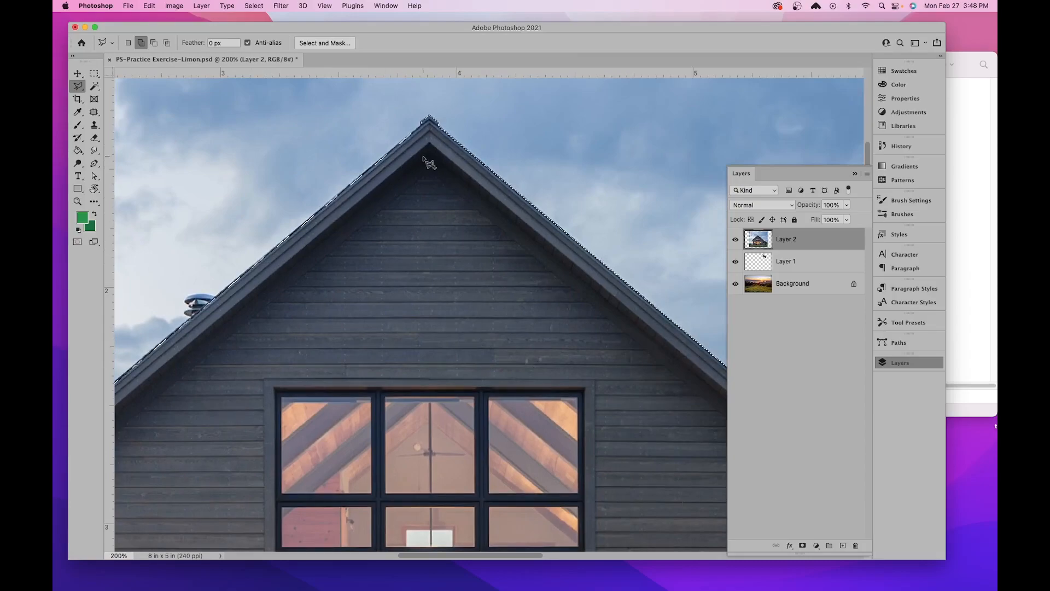
drag(645, 326, 441, 281)
drag(588, 375, 618, 264)
drag(420, 292, 493, 345)
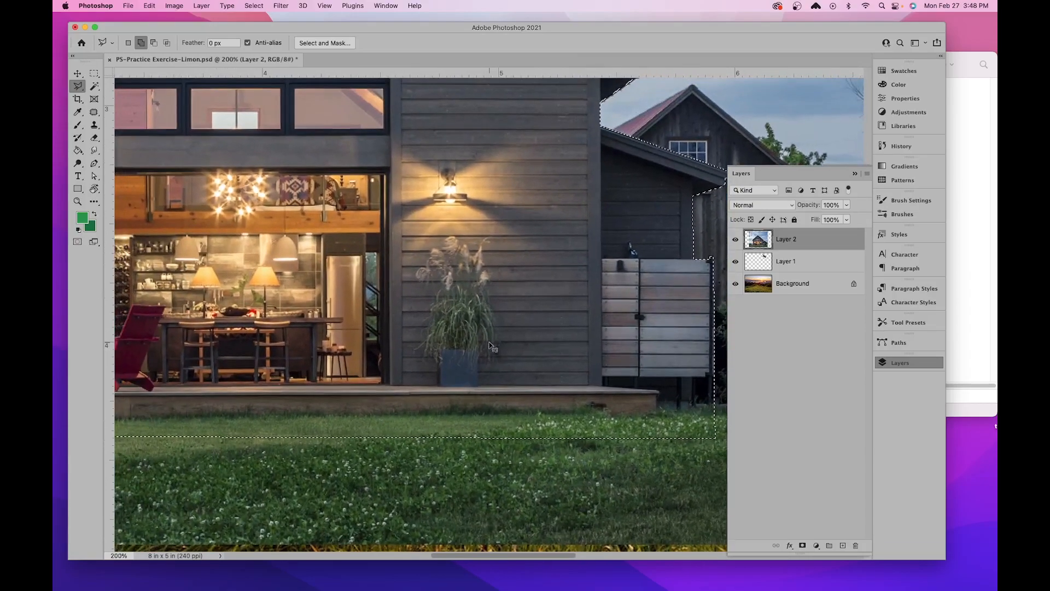
scroll(490, 345, down, 2)
mouse_move(475, 232)
mouse_down()
mouse_move(459, 295)
mouse_move(472, 342)
mouse_move(489, 325)
mouse_up()
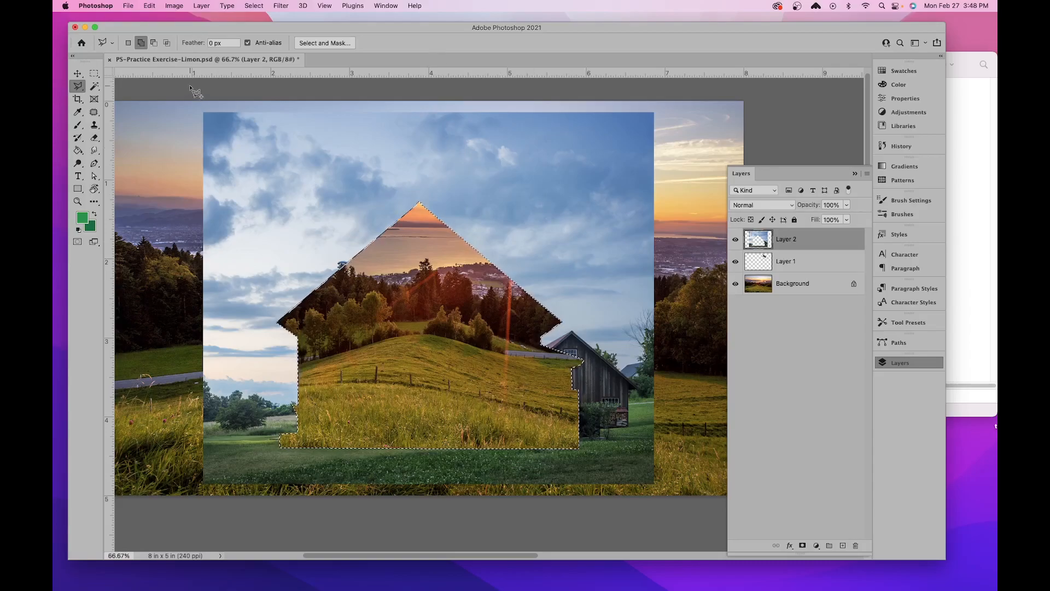
- Undo the deletion of the house on Layer 2 and invert the selection to cover everything around it
click(147, 9)
click(173, 19)
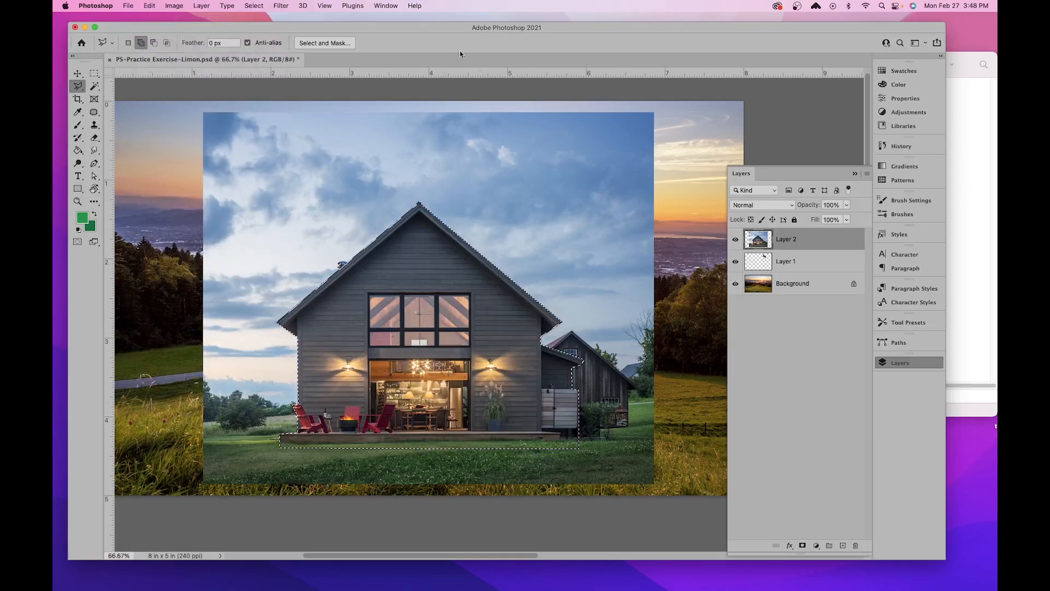
click(253, 6)
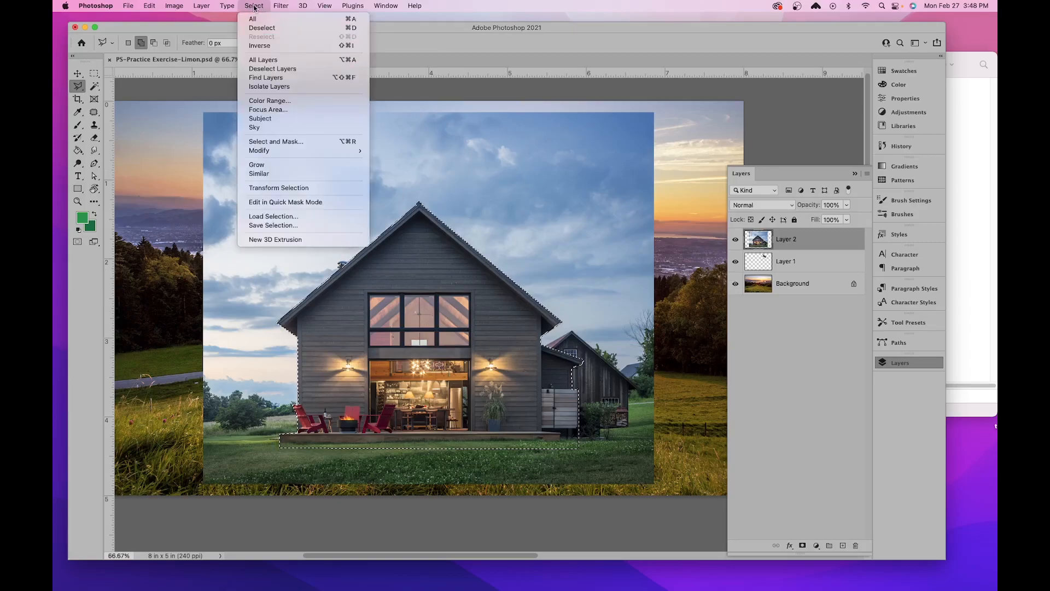
click(273, 48)
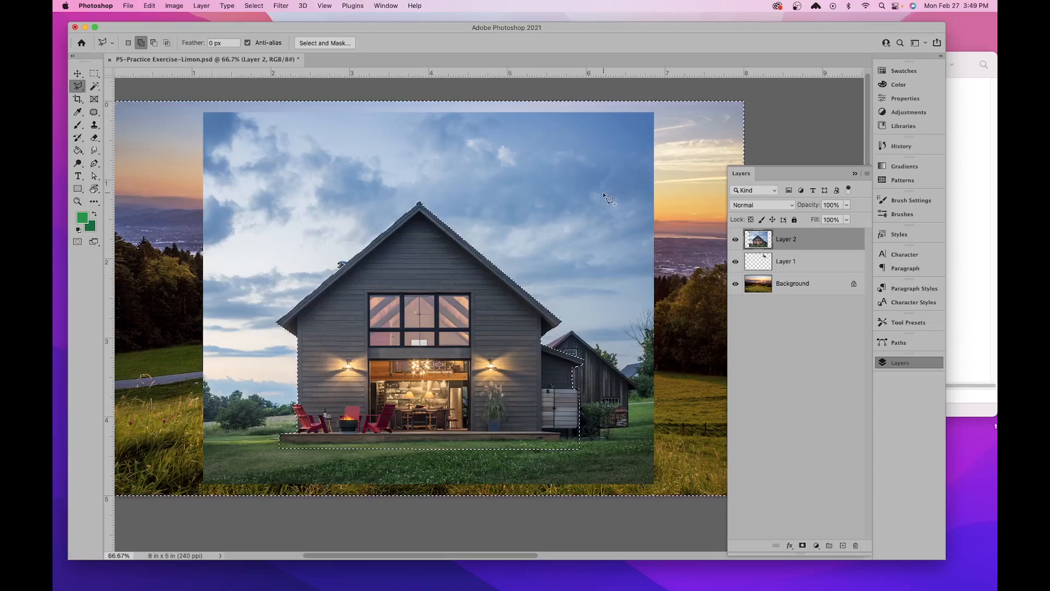
- Delete the photo's sky, shed and grass around the house on Layer 2 and clear the selection
key(Delete)
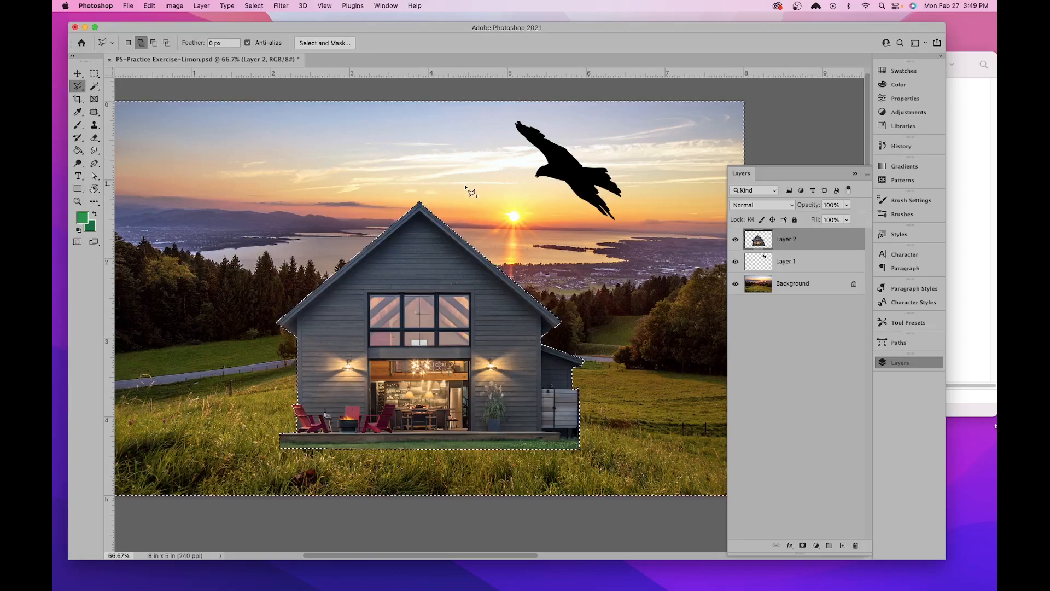
click(258, 6)
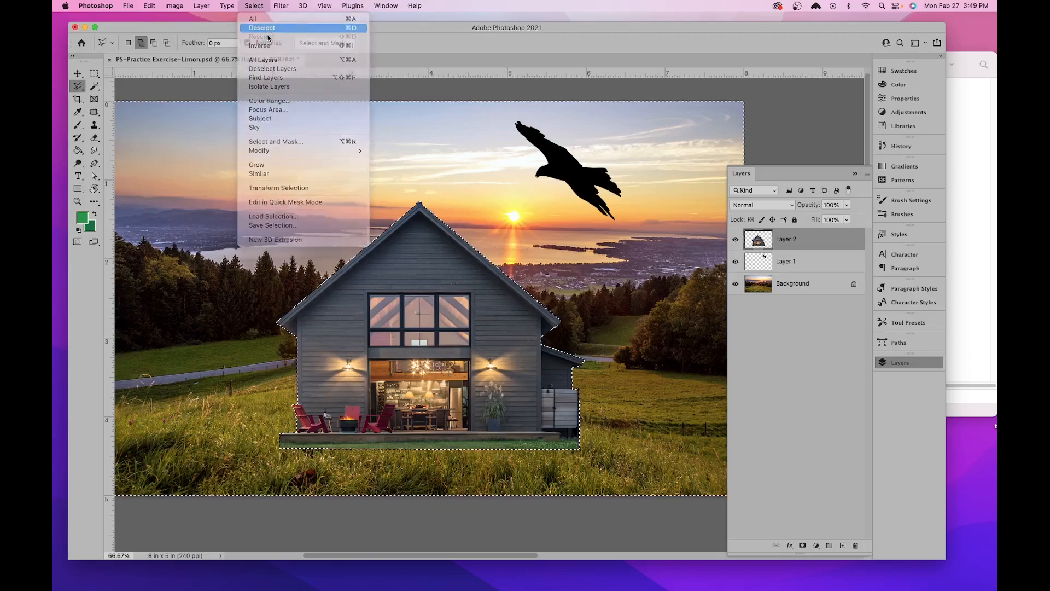
click(268, 30)
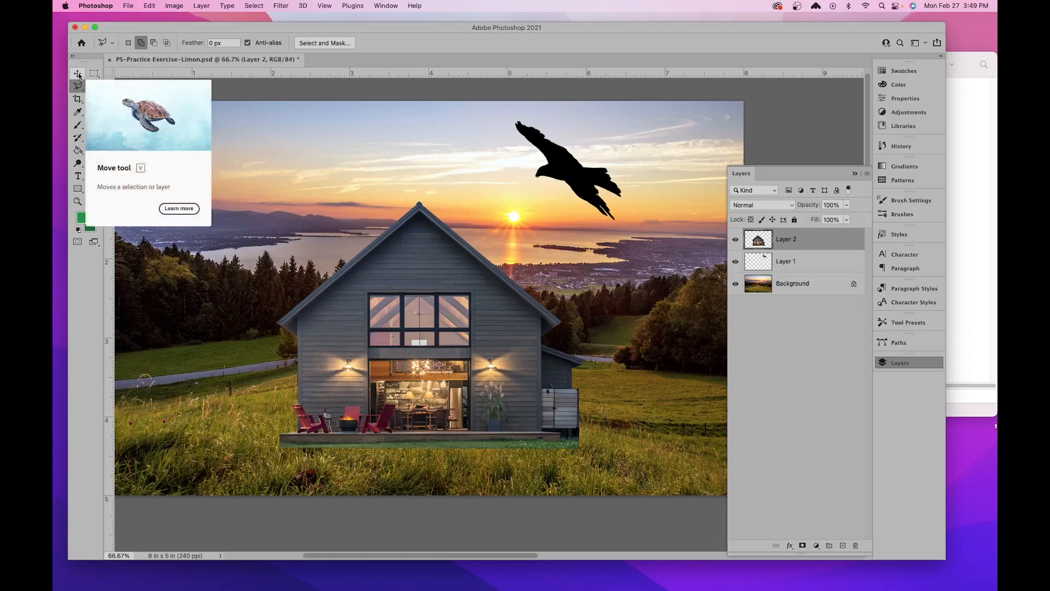
- Start a Free Transform on the cut-out house and scale it down proportionally to about 48%
click(79, 74)
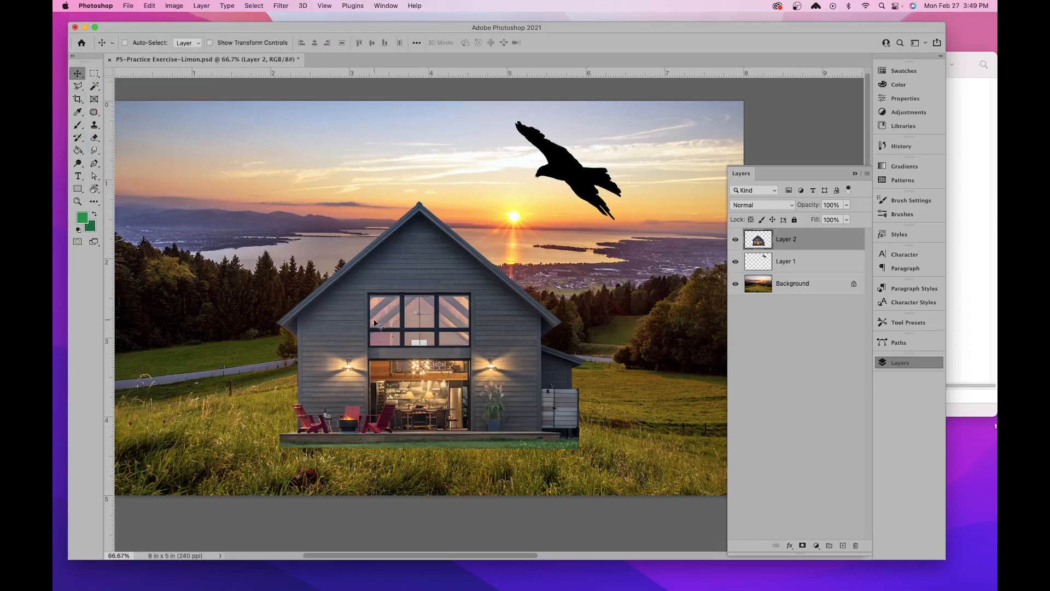
key(super)
click(150, 6)
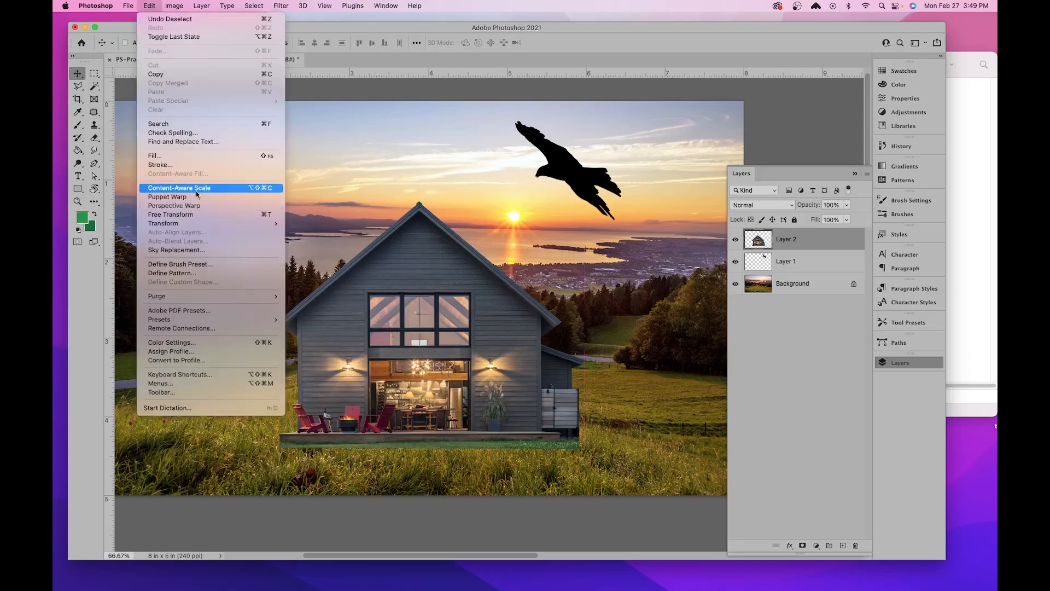
click(184, 215)
drag(584, 201, 437, 402)
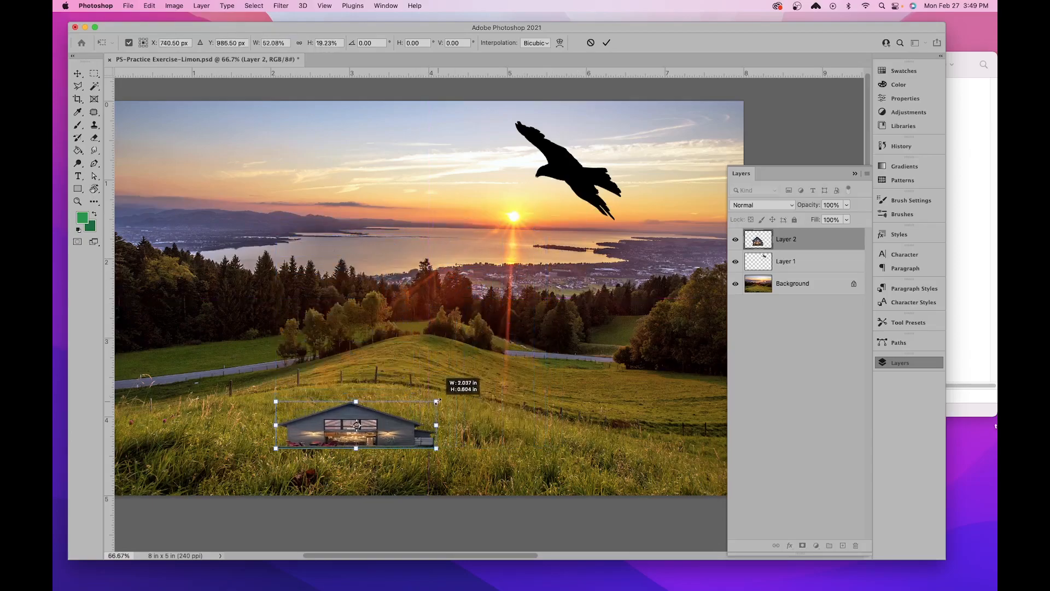
key(super+z)
drag(545, 233, 424, 330)
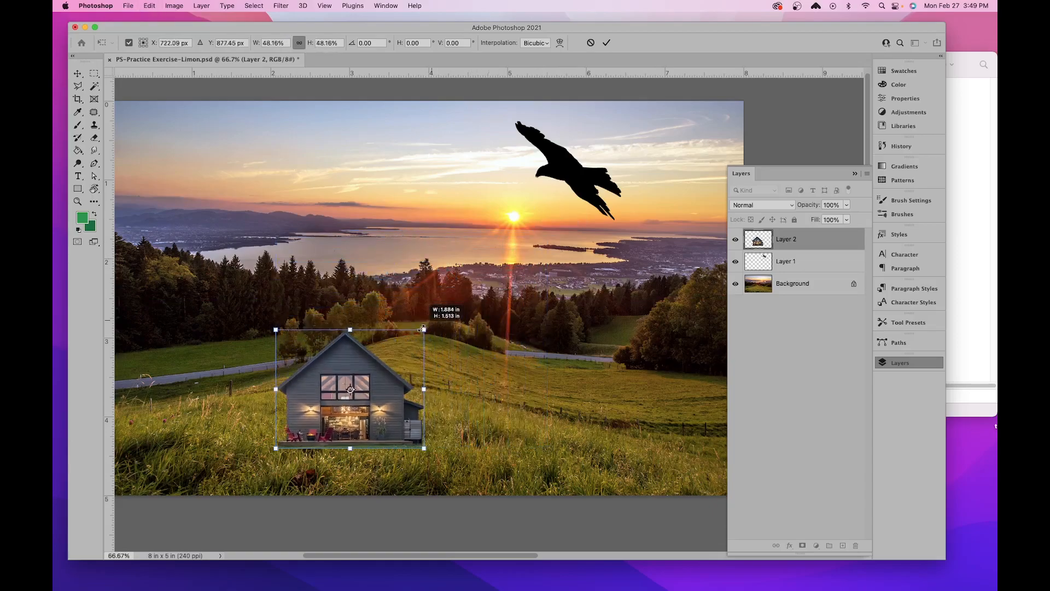
- Move the house onto the crest of the hill, reduce it to about 36% and apply the transform
drag(372, 377, 430, 288)
drag(485, 239, 449, 268)
mouse_move(409, 305)
mouse_down()
mouse_move(447, 307)
mouse_move(423, 310)
mouse_up()
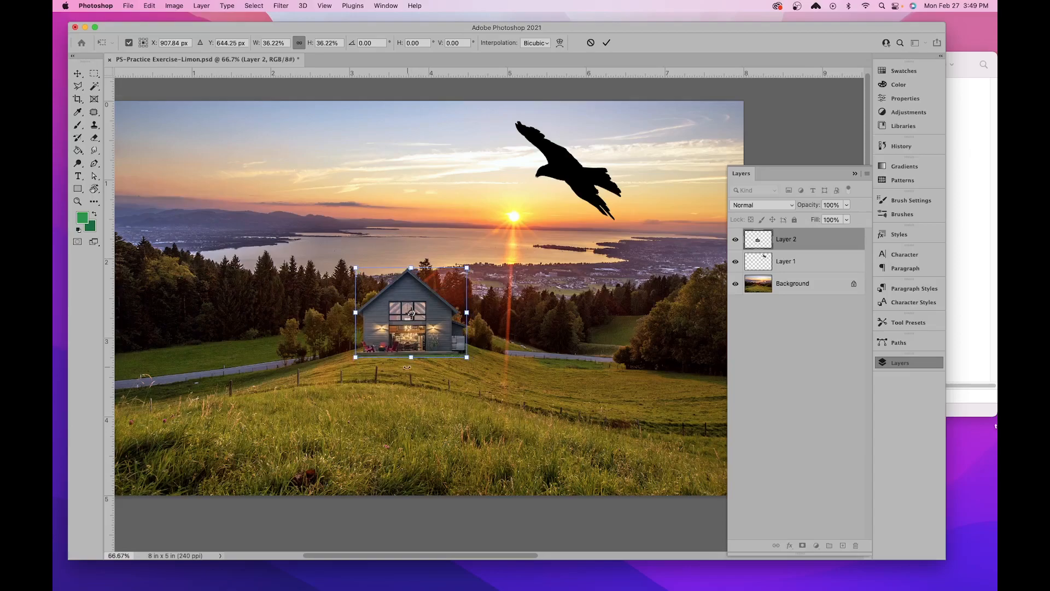
key(super+equal)
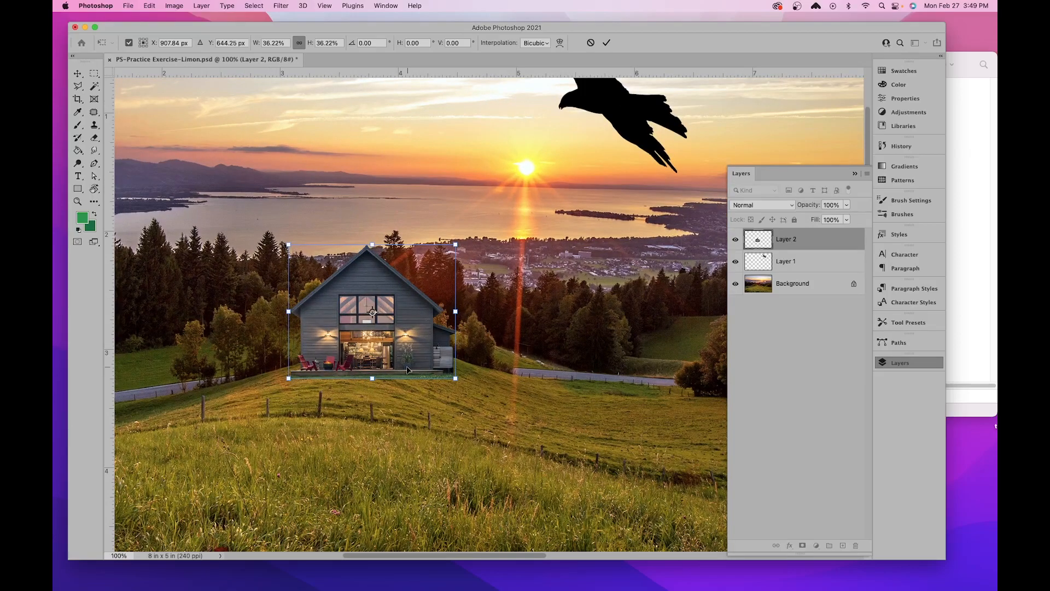
click(607, 43)
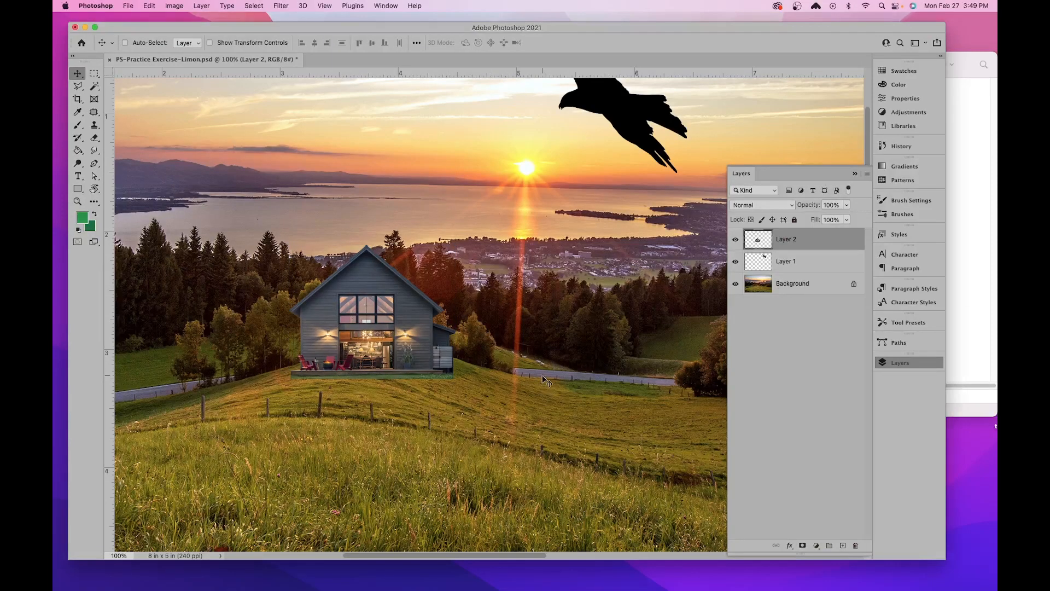
- Select Layer 1 and move the bird slightly left so that it flies above the sun
key(super+minus)
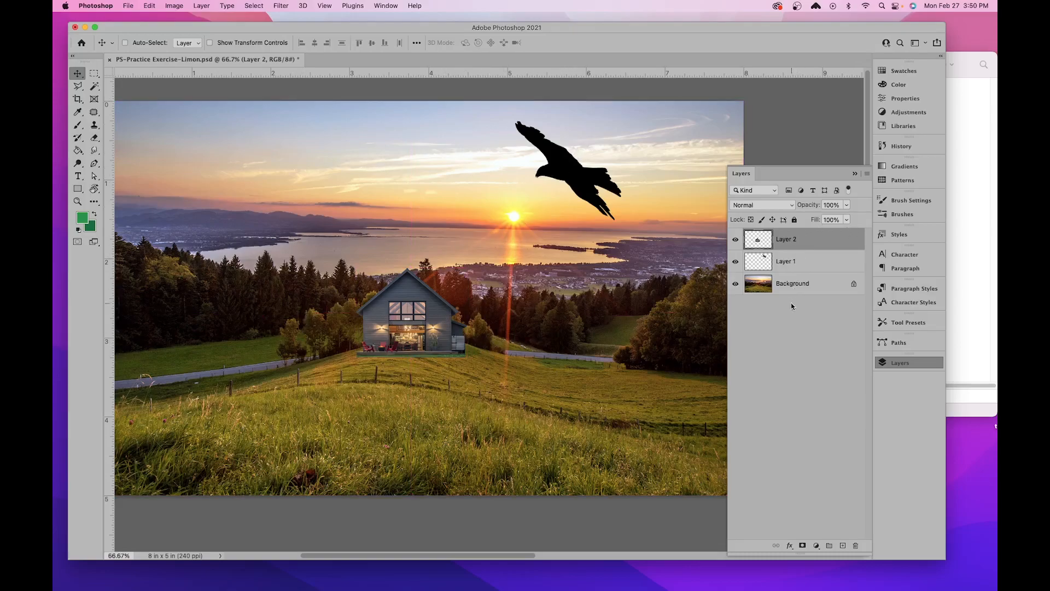
click(797, 267)
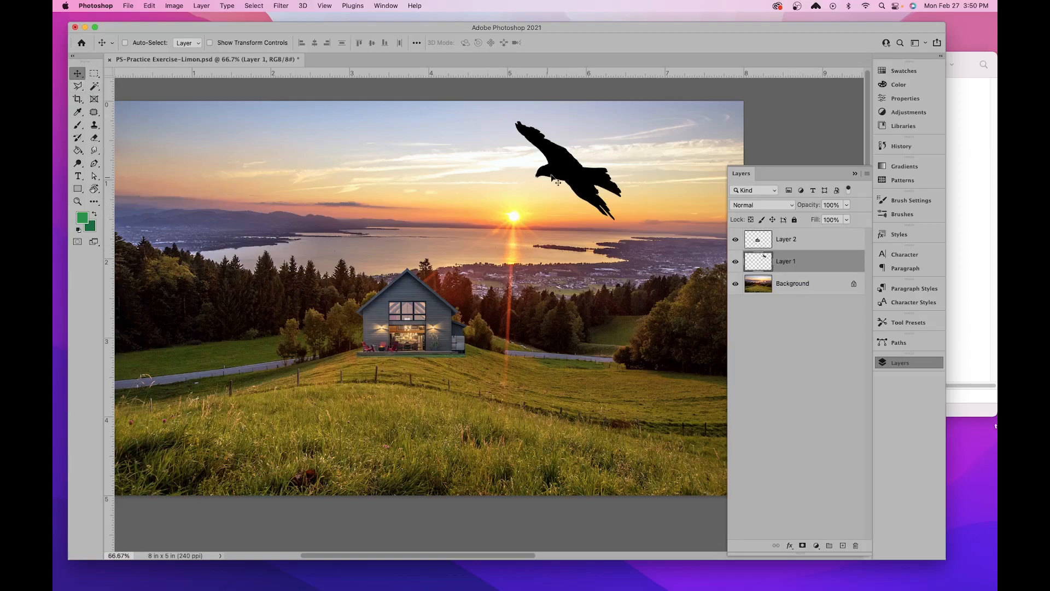
drag(561, 177, 526, 182)
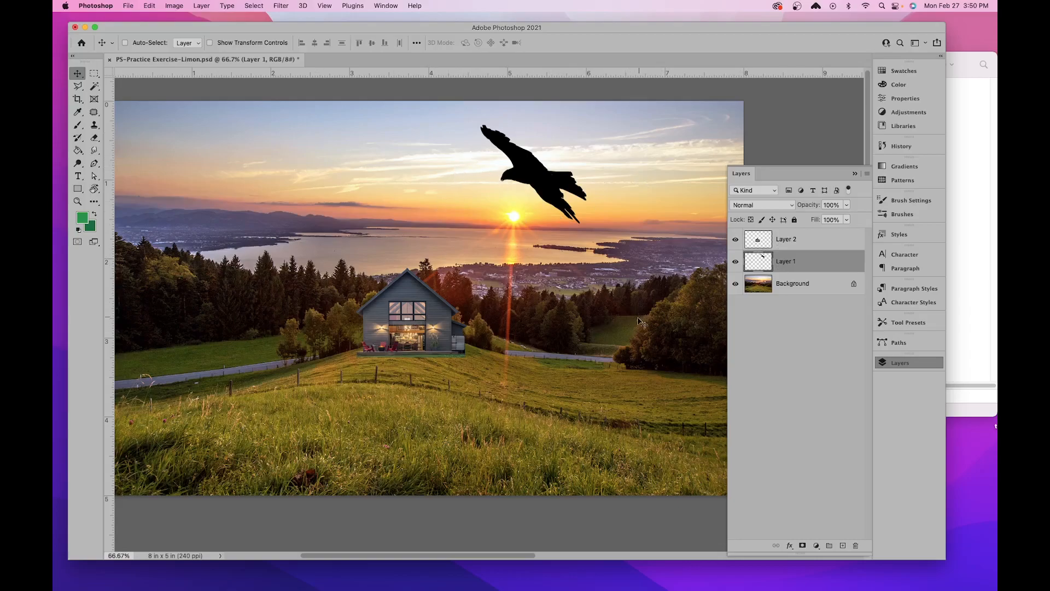
- Toggle Layer 2's visibility to identify its content and rename the layer "house"
click(777, 246)
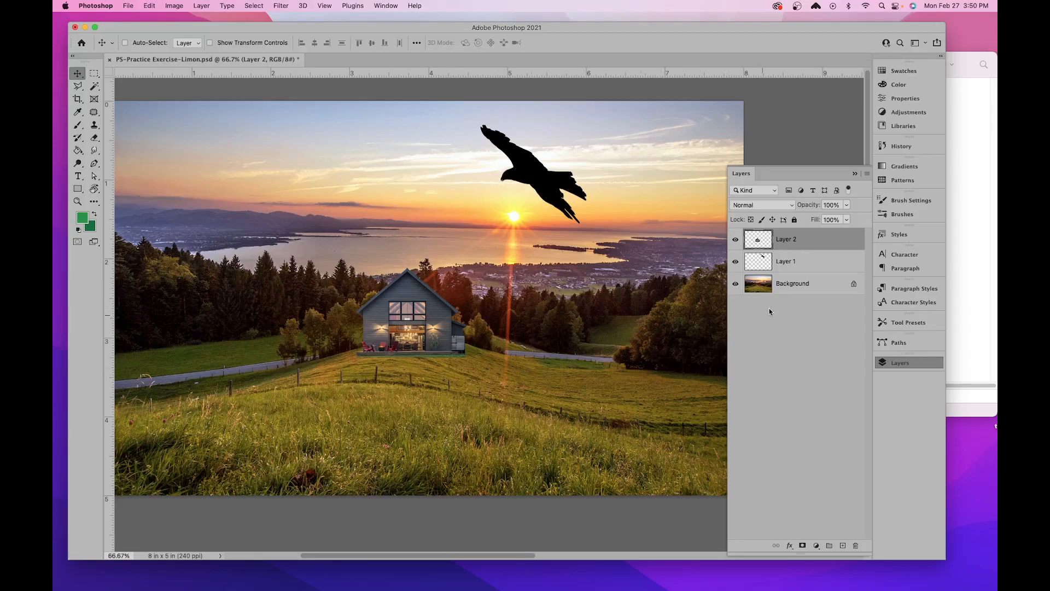
click(736, 240)
click(735, 240)
click(736, 241)
click(736, 241)
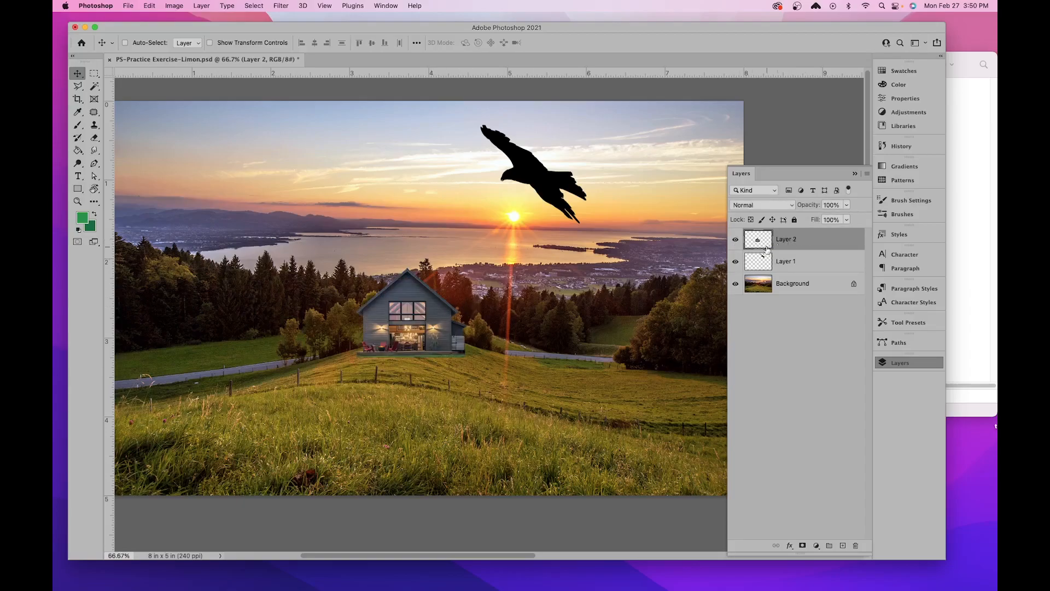
double_click(785, 241)
text(house)
key(Return)
- Toggle Layer 1's visibility to identify its content and rename the layer "crow"
click(736, 263)
click(736, 262)
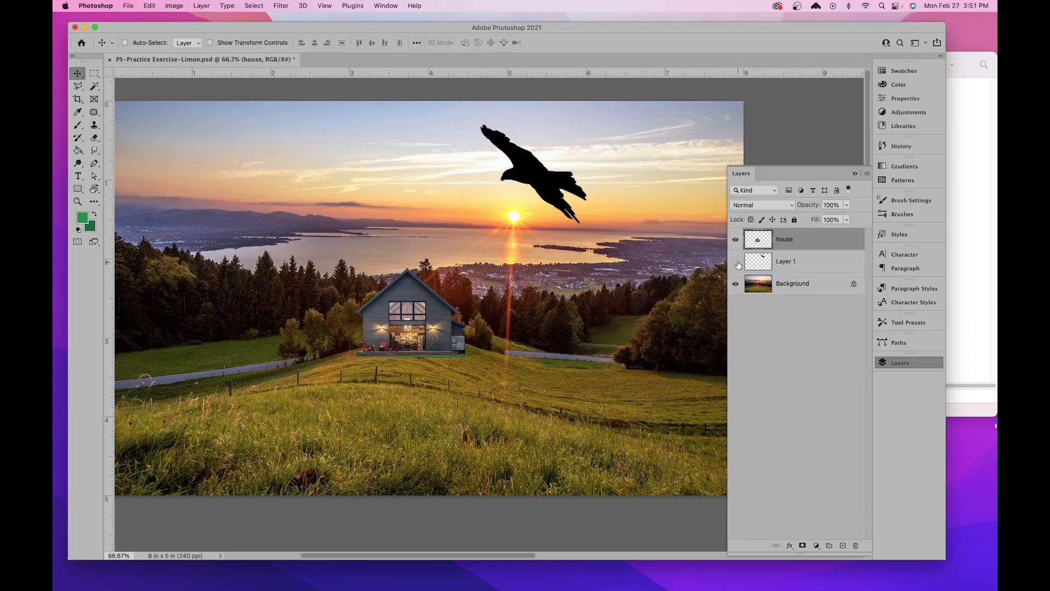
click(794, 262)
double_click(794, 262)
text(bird s)
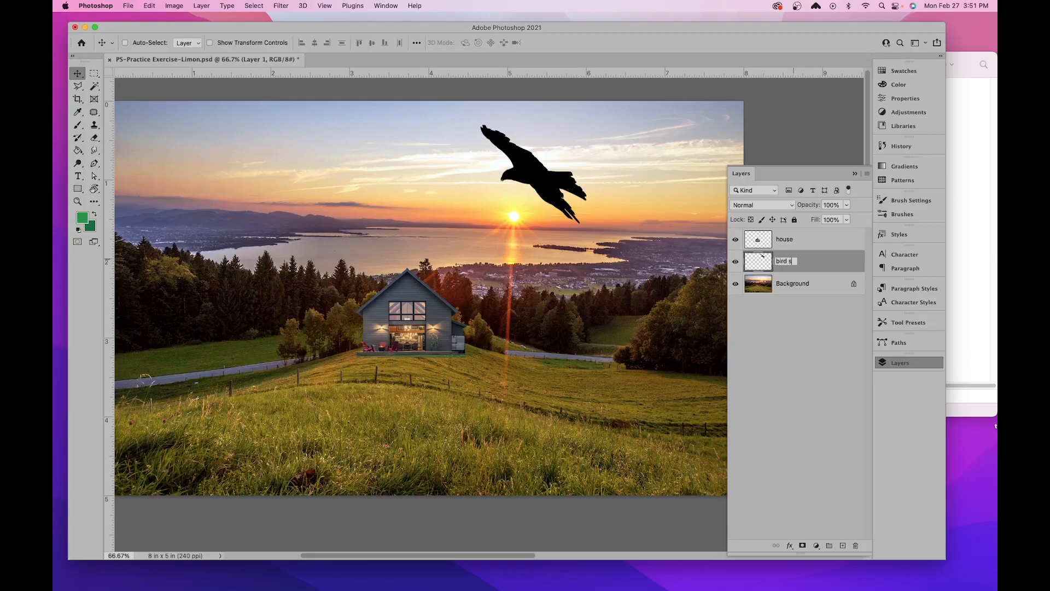
text(row)
key(Return)
- Convert the locked Background into a regular layer named "sunset"
double_click(790, 285)
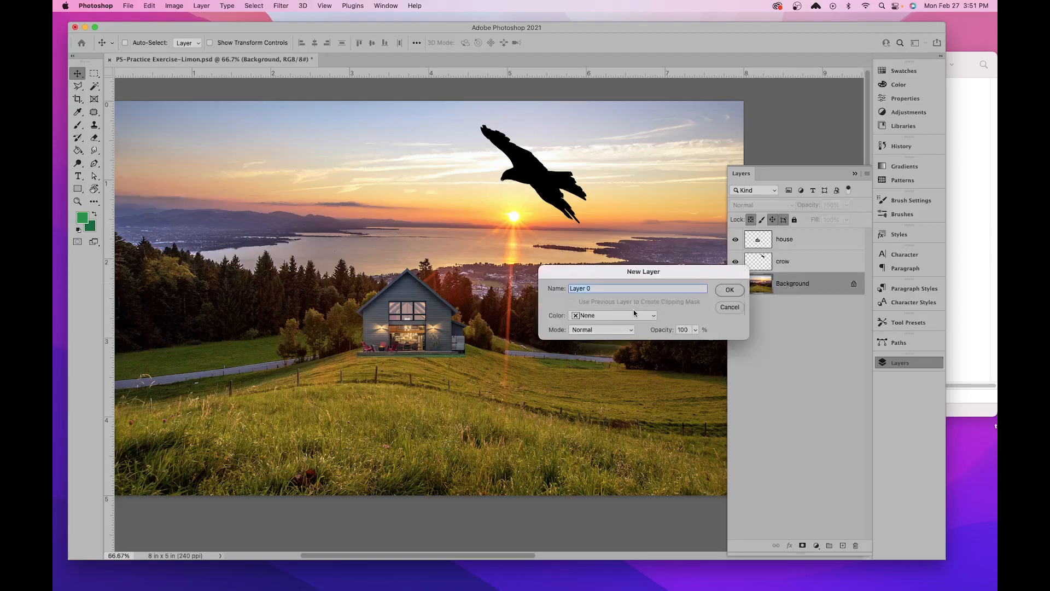
text(sunset)
key(Return)
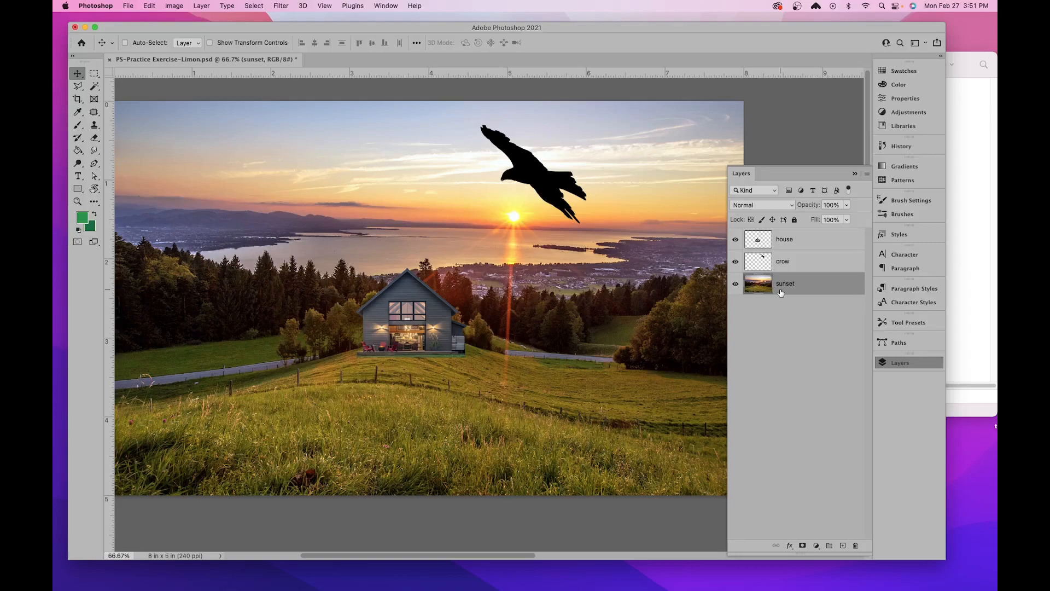
- Select the crow layer and move the bird about 1.58 in left and 1.70 in down, behind the house
click(793, 264)
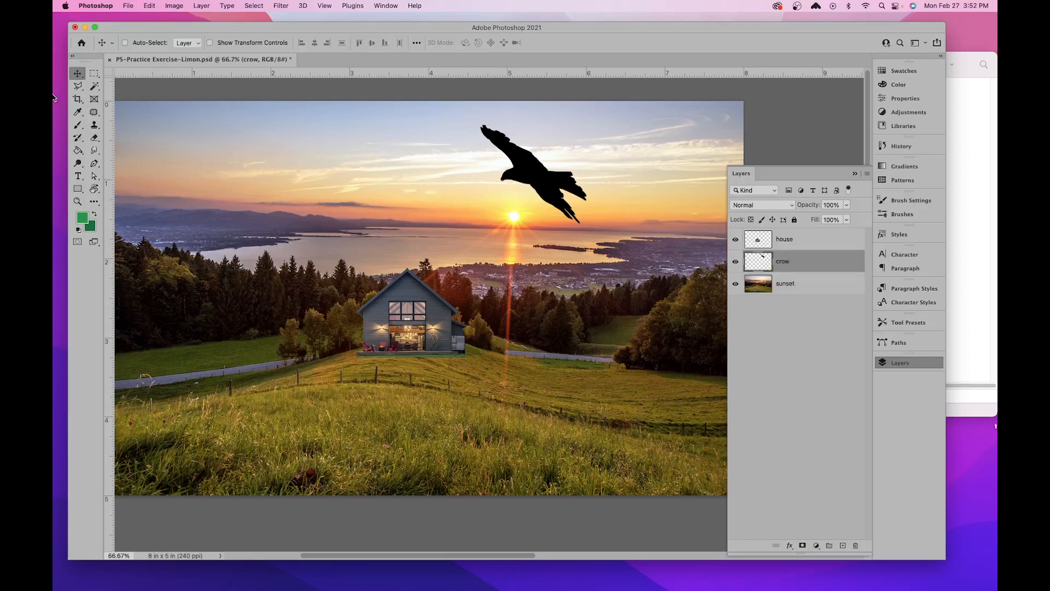
drag(514, 174, 401, 310)
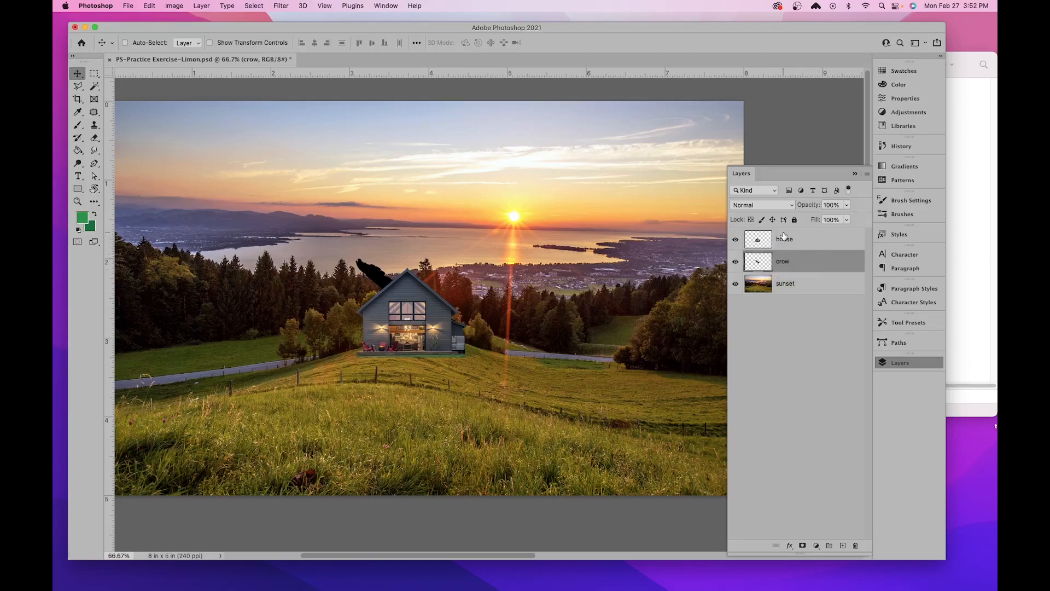
- Place the house layer below the crow layer and move the crow from the house up into the sky above the sun
click(780, 242)
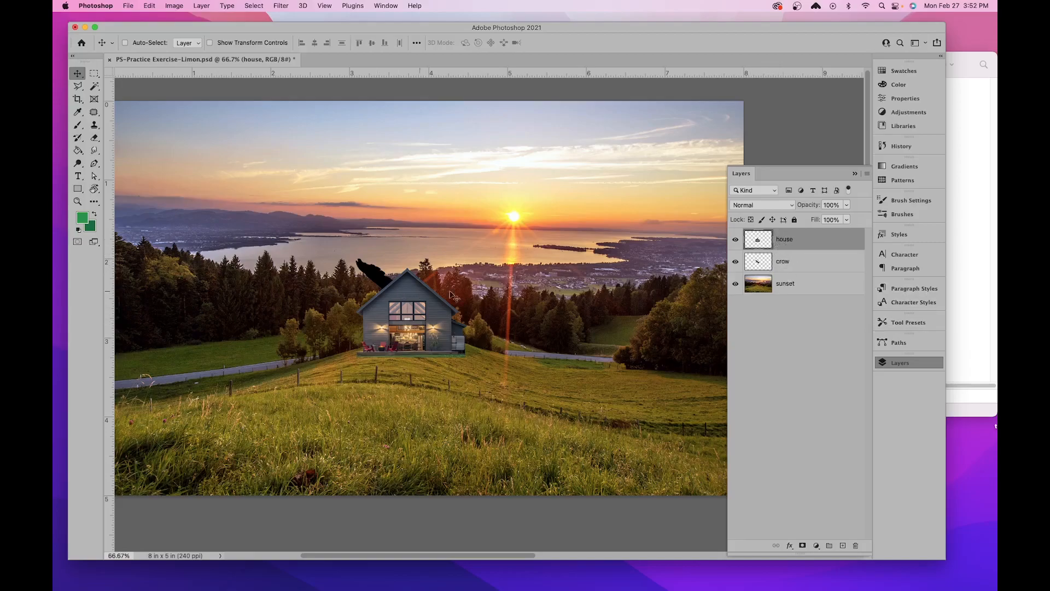
drag(803, 241, 797, 271)
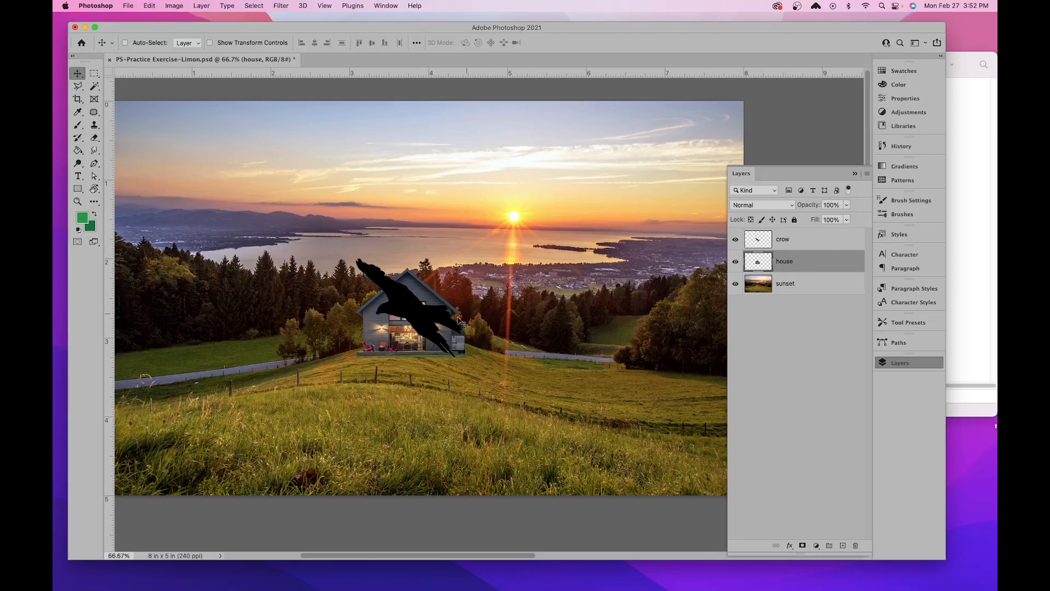
click(795, 245)
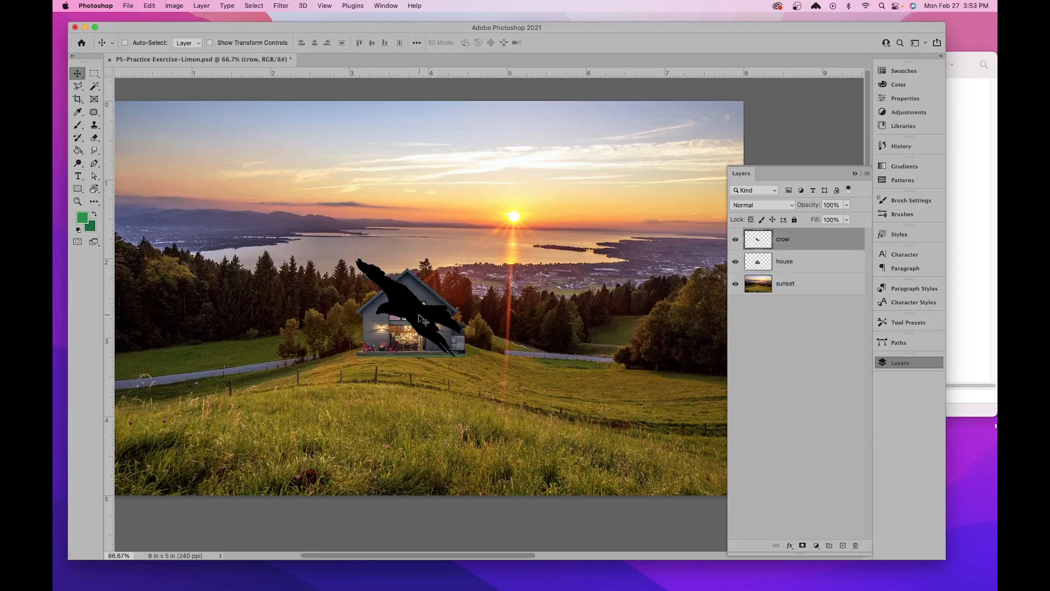
drag(418, 310, 544, 179)
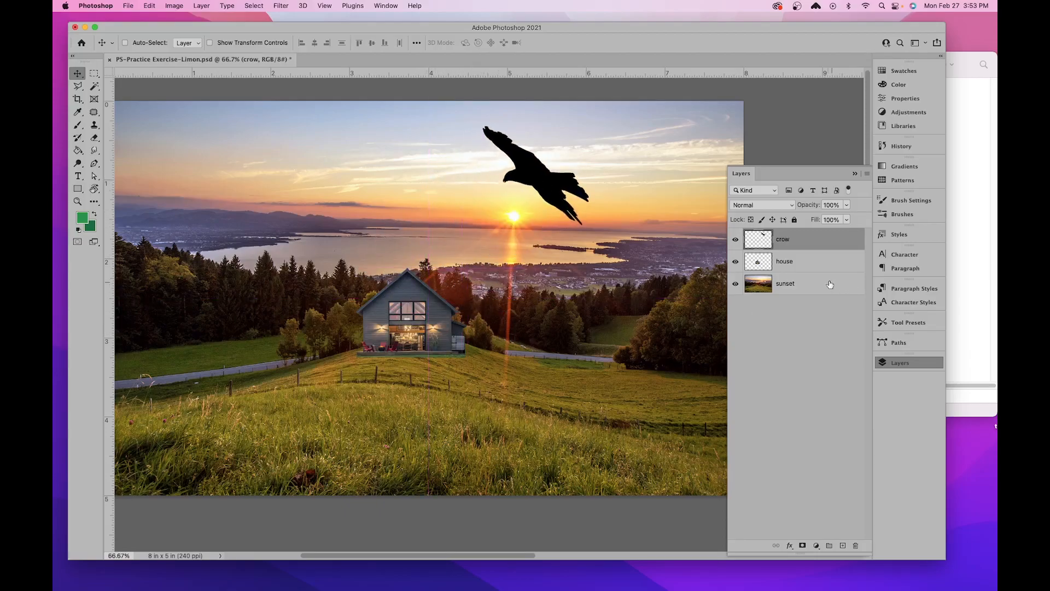
- Try the sunset layer at the front of the stack, restore the order house, crow, sunset from front to back, and save the document
drag(794, 241, 795, 273)
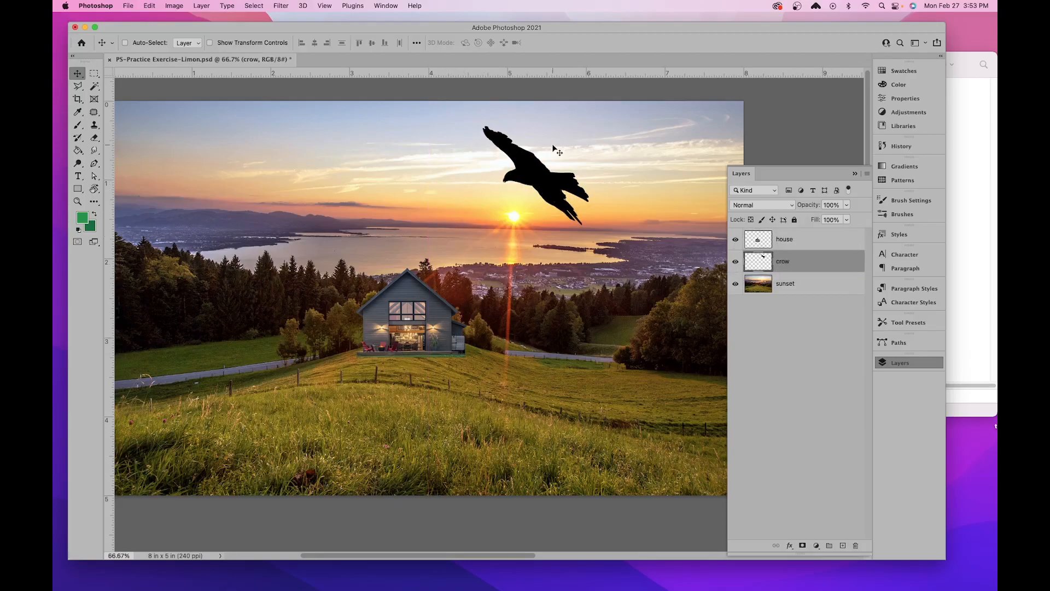
drag(814, 242, 800, 272)
drag(797, 290, 786, 233)
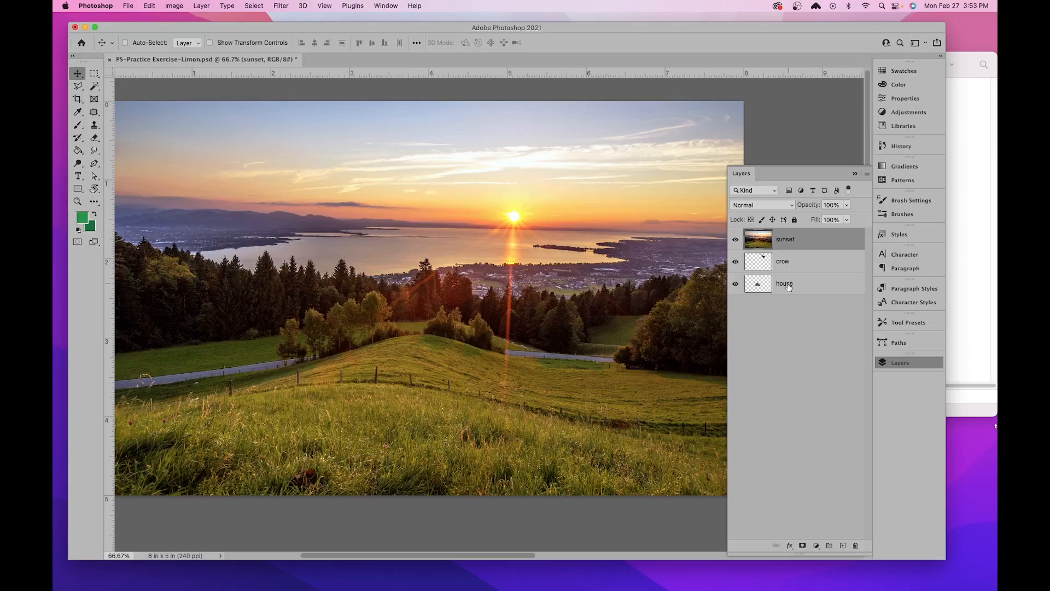
drag(784, 267, 779, 233)
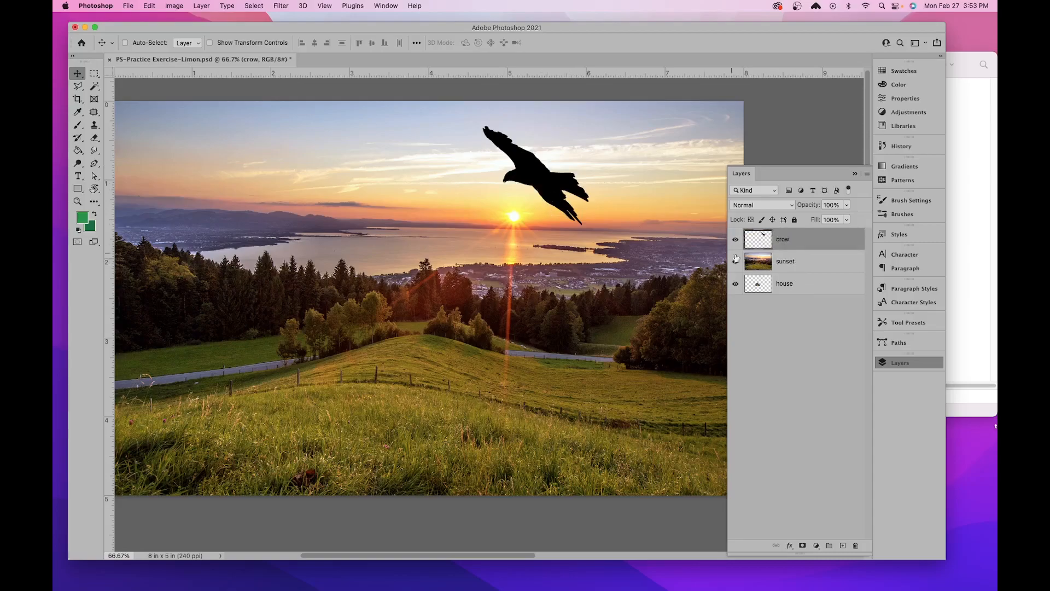
drag(794, 290, 772, 232)
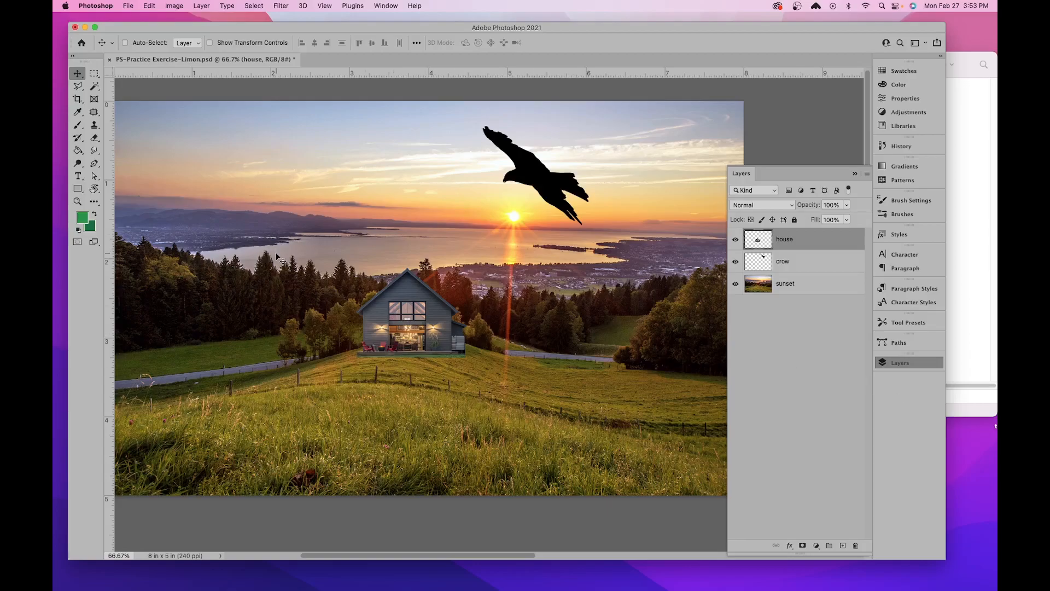
key(super)
key(super+s)
- Open Color Balance for the house layer and shift its midtones toward red, trying +100 before settling on +17
key(super+equal)
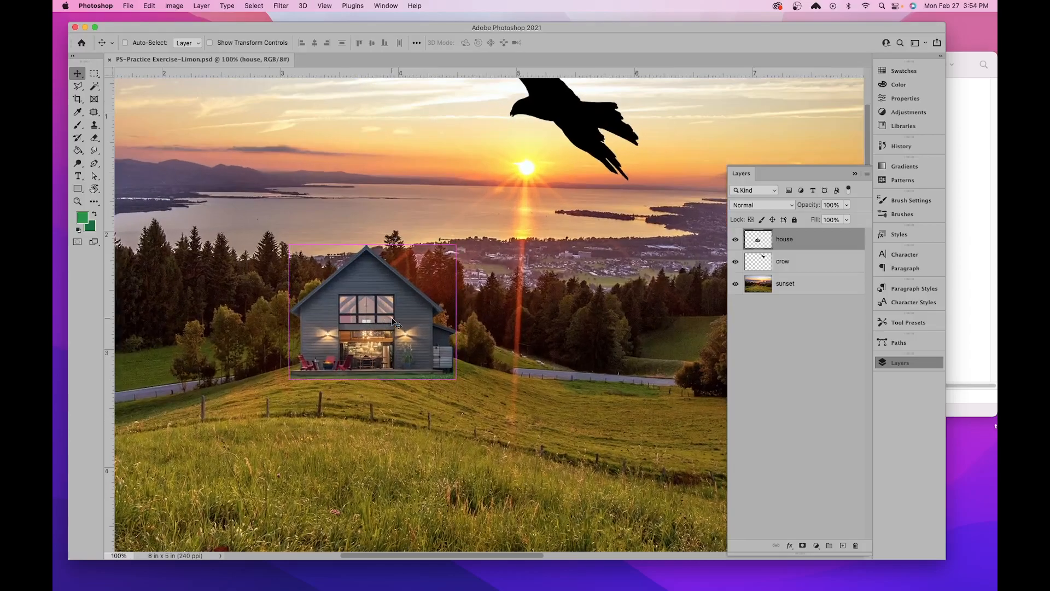
key(f)
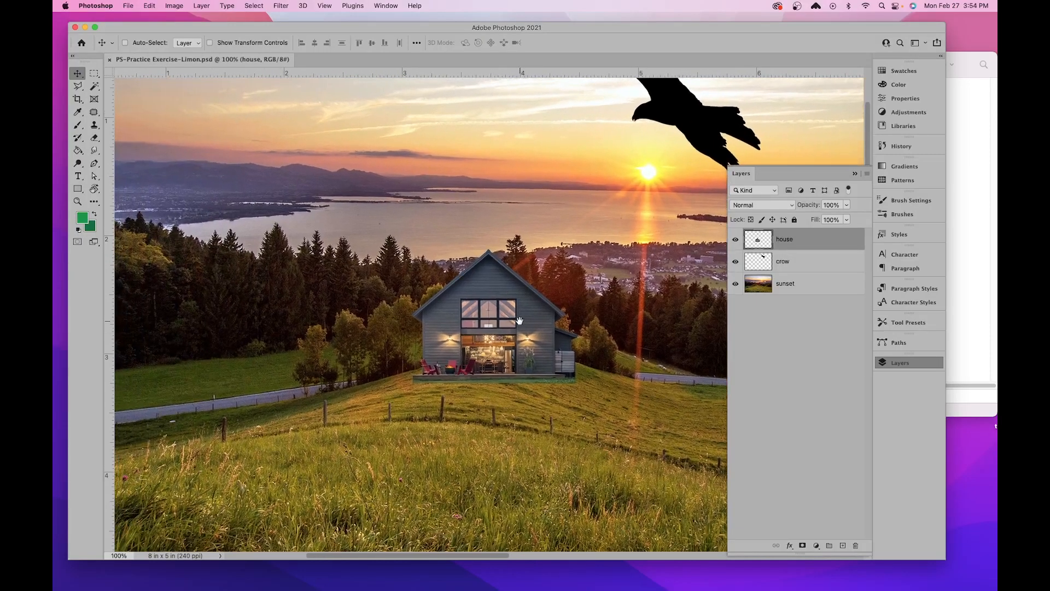
drag(570, 336, 514, 345)
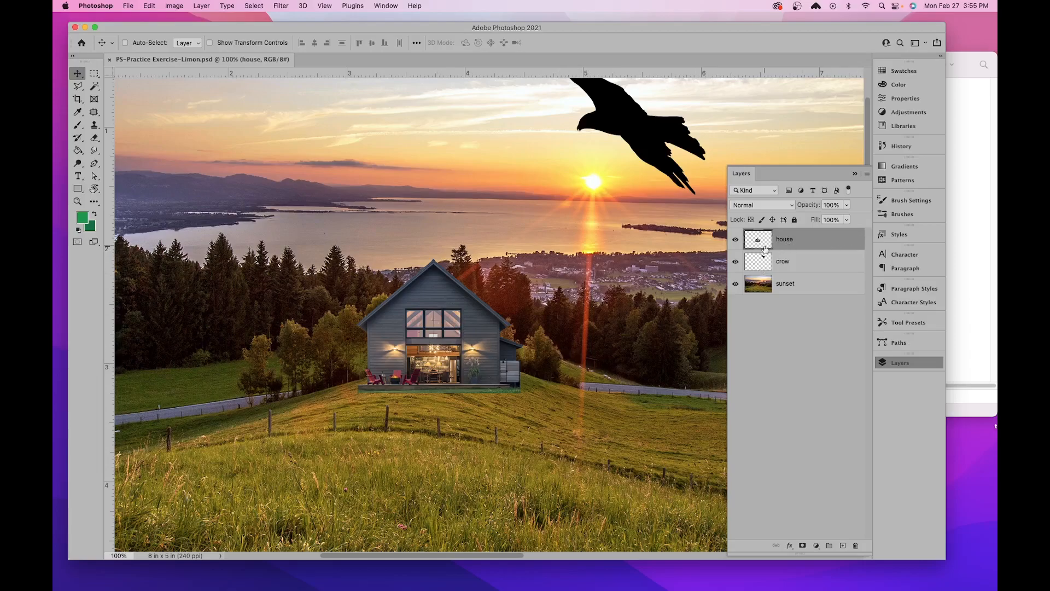
click(800, 268)
click(801, 242)
click(175, 6)
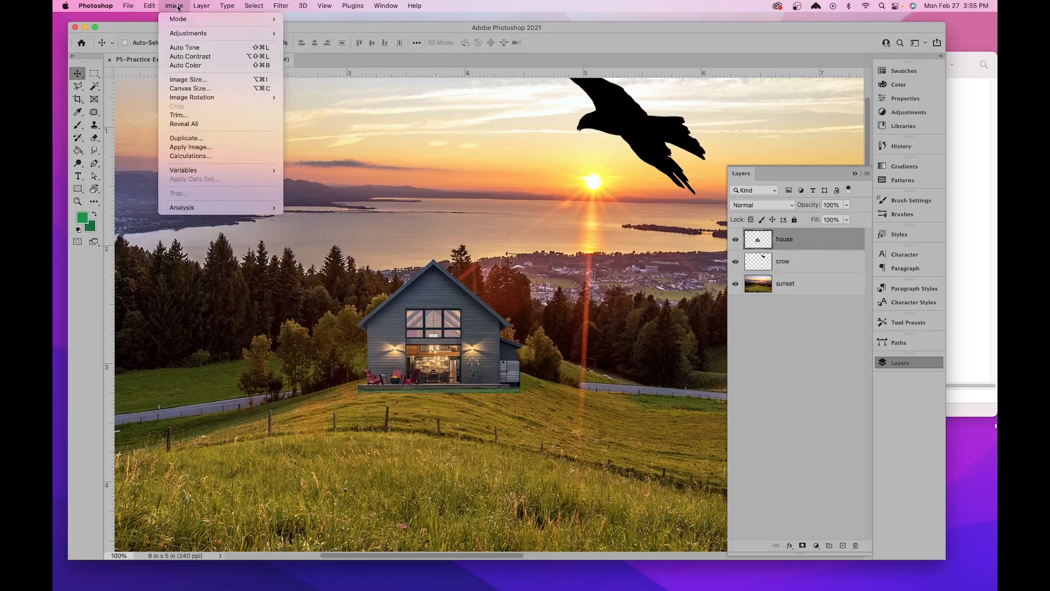
mouse_move(183, 33)
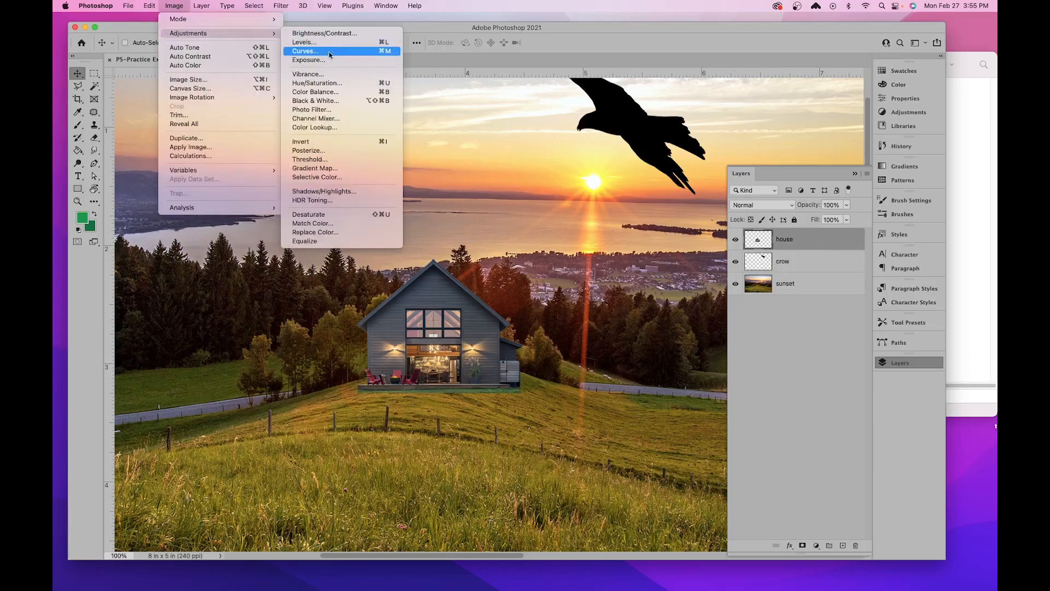
click(326, 92)
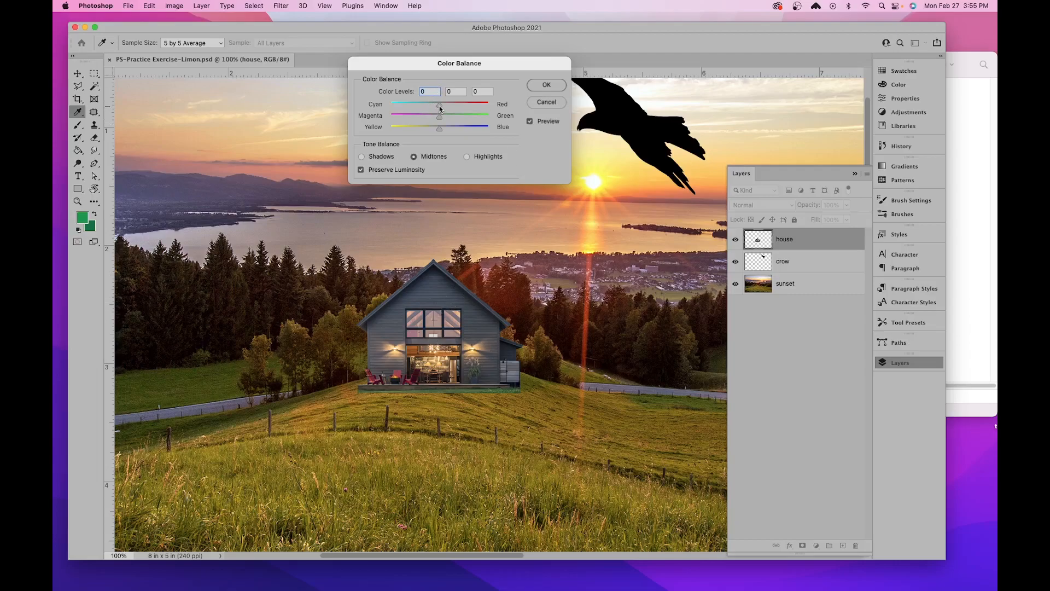
drag(440, 105, 451, 110)
drag(455, 108, 498, 107)
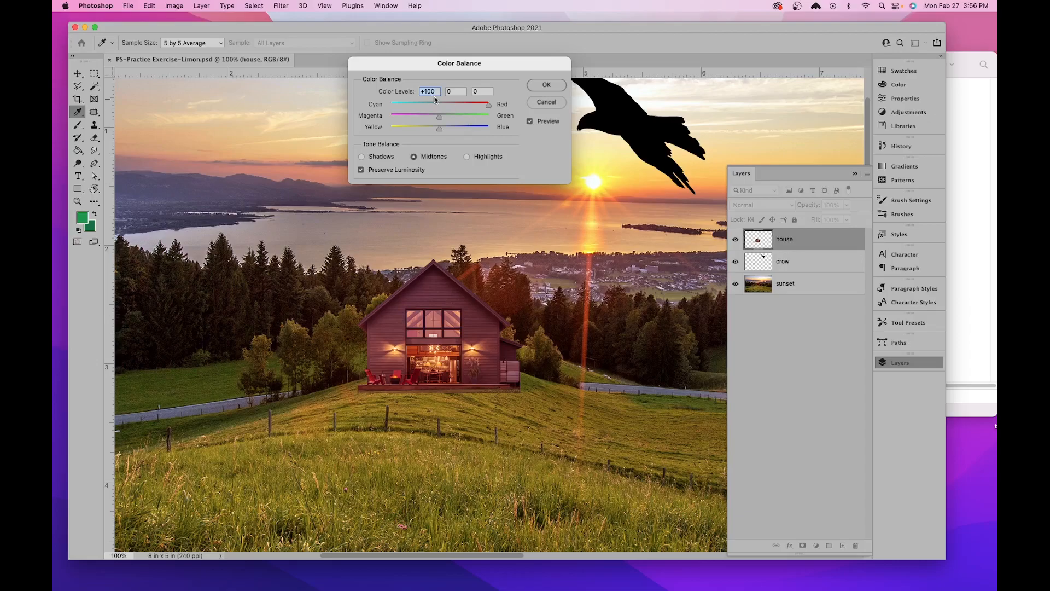
drag(486, 106, 448, 113)
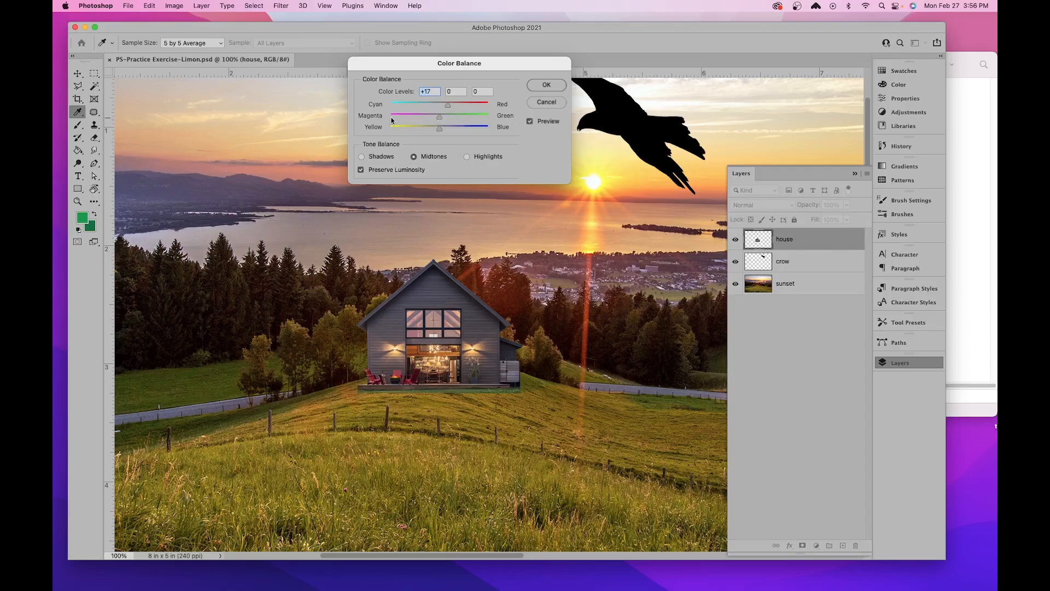
- Adjust the house's midtone color levels to +24 red, -6 toward magenta and -20 toward yellow
drag(440, 119, 438, 122)
click(452, 92)
drag(440, 132, 436, 134)
mouse_move(436, 131)
mouse_down()
mouse_move(495, 131)
mouse_move(441, 143)
mouse_up()
drag(447, 104, 451, 108)
- Compare the house with and without the Color Balance preview, including at 200% zoom, and apply the adjustment
click(530, 124)
click(529, 124)
click(530, 125)
click(529, 124)
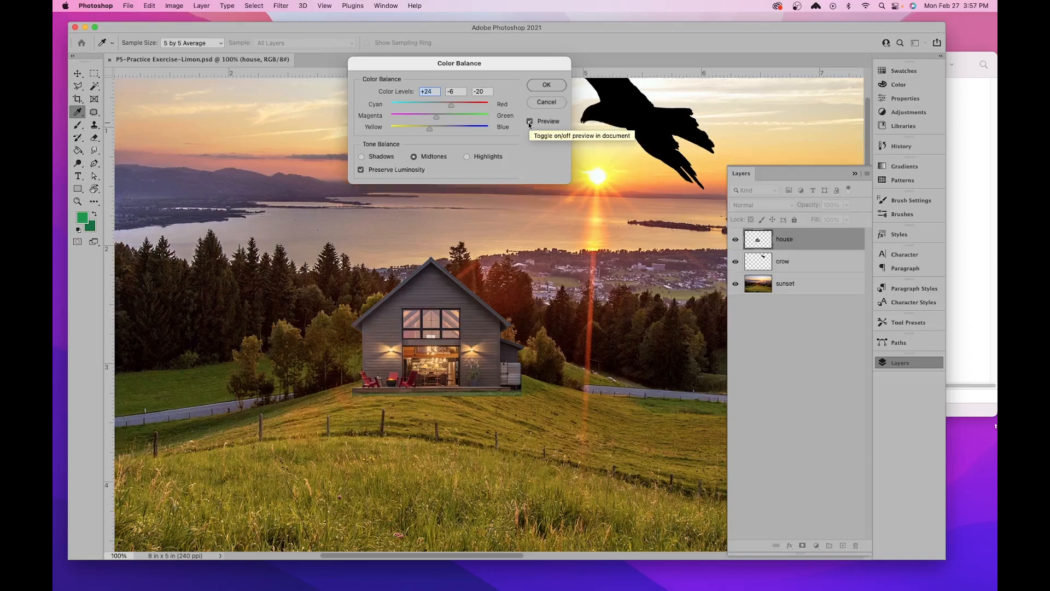
key(super+equal)
click(530, 124)
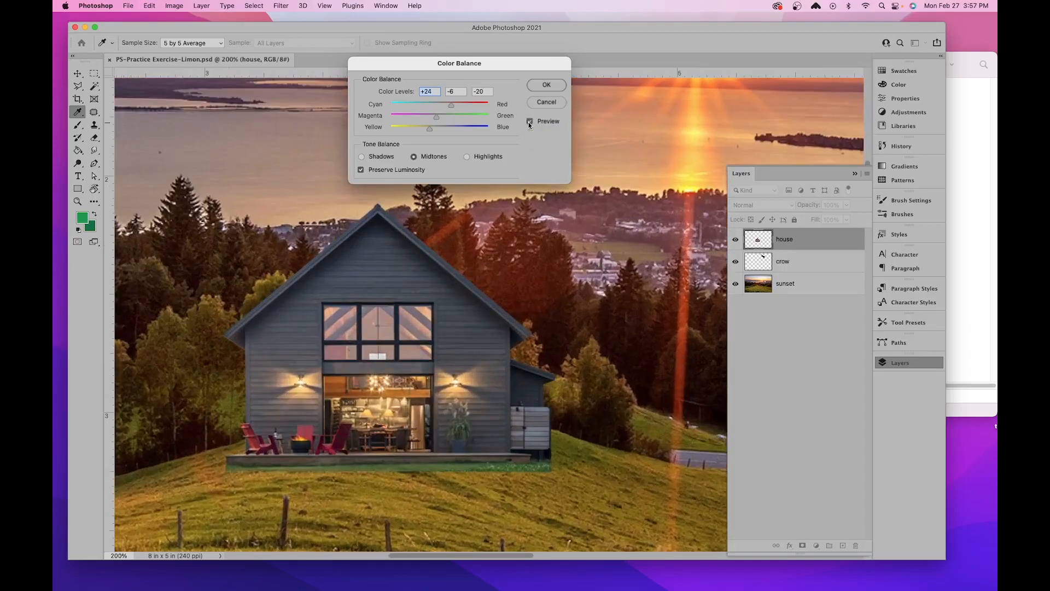
click(547, 85)
key(v)
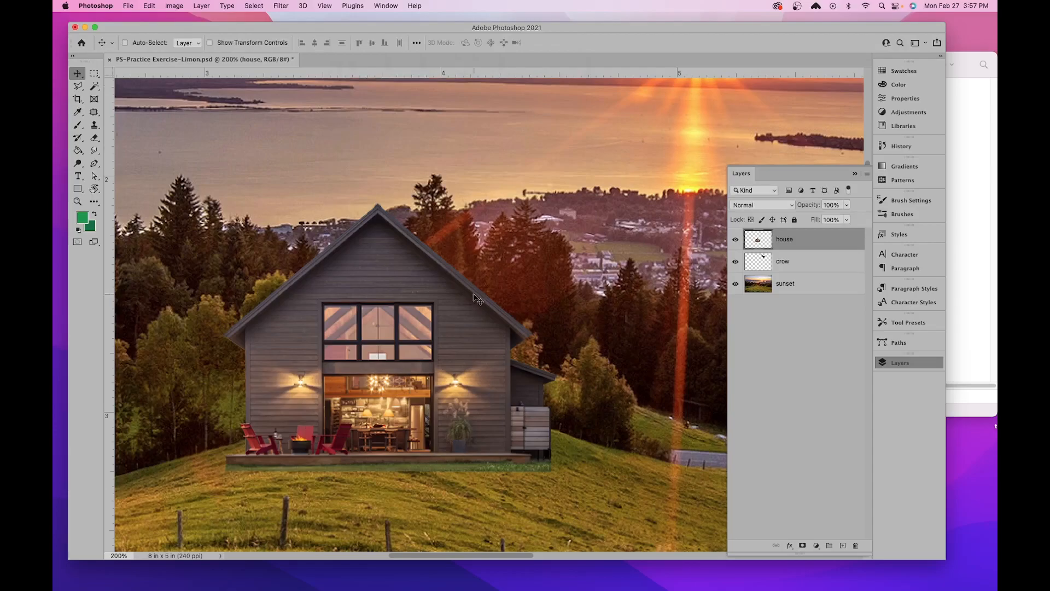
- Choose the Eraser tool with the Soft Round brush from General Brushes for cleaning up the house's base
key(super+plus)
key(space)
drag(489, 404, 563, 213)
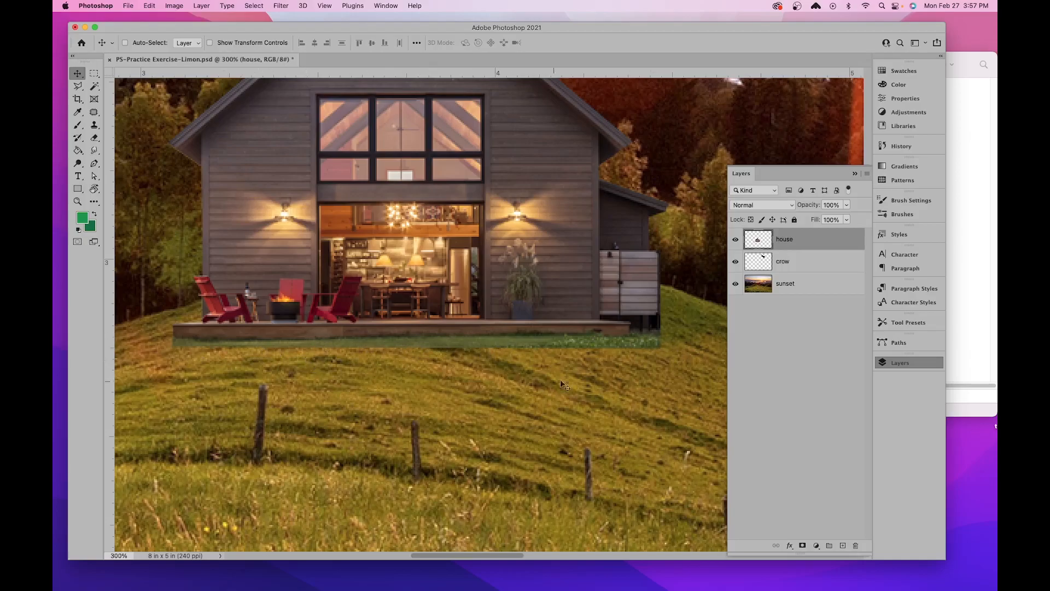
click(93, 140)
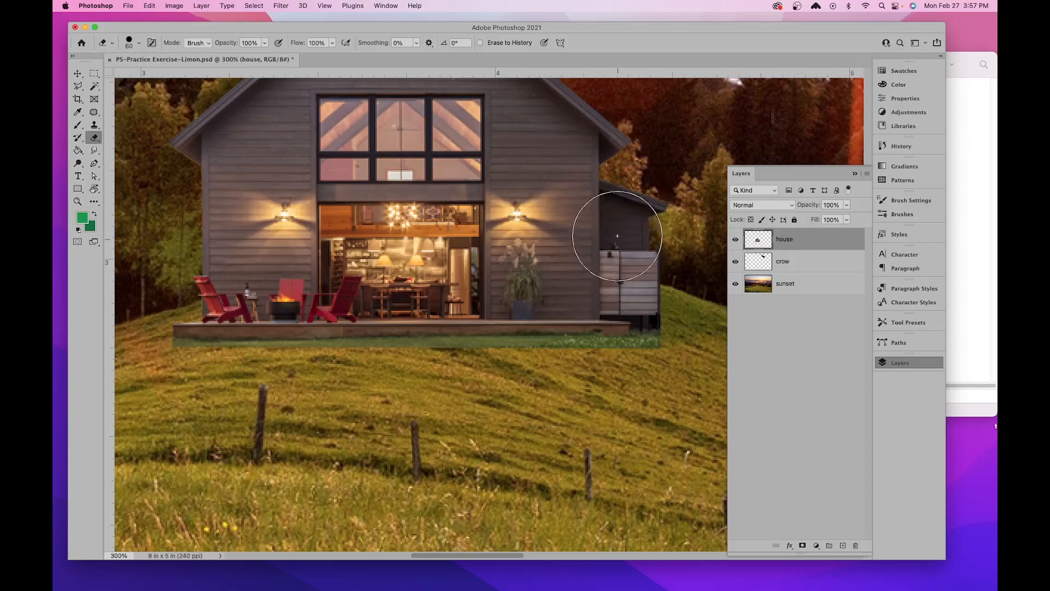
click(140, 46)
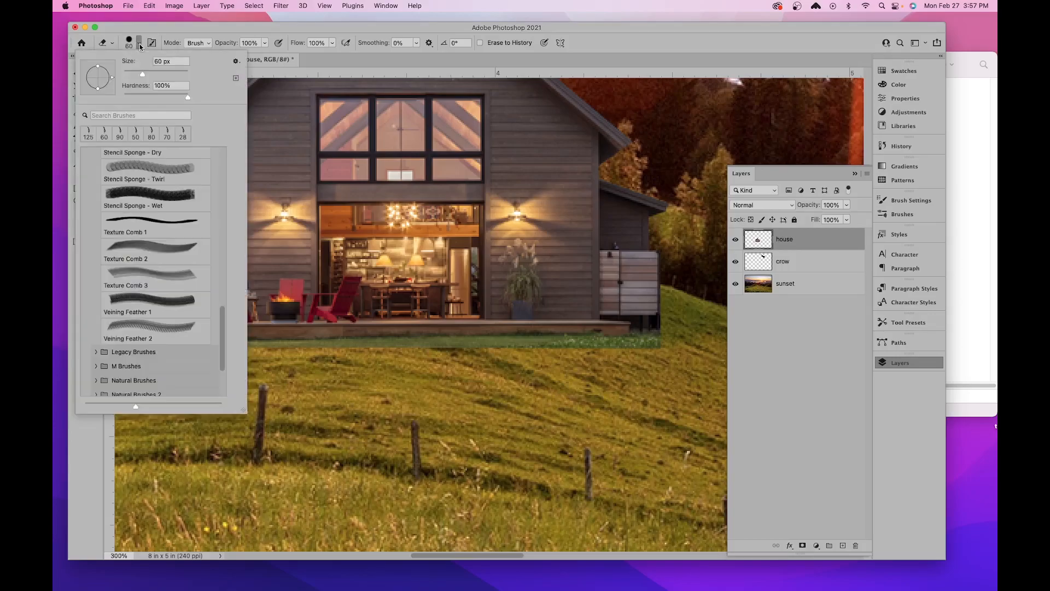
scroll(170, 174, up, 5)
scroll(169, 174, up, 10)
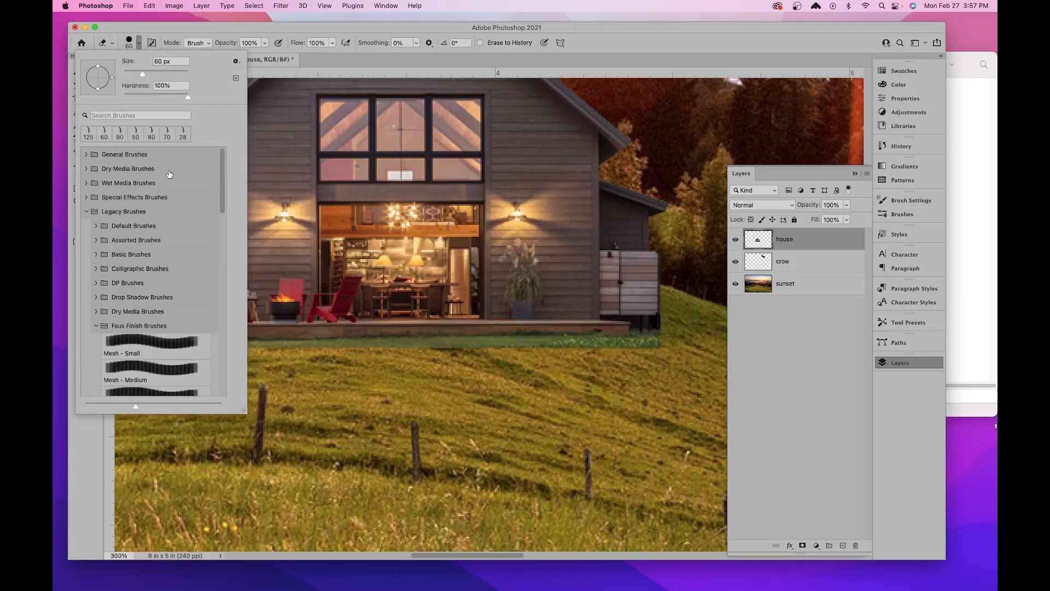
click(85, 155)
click(85, 155)
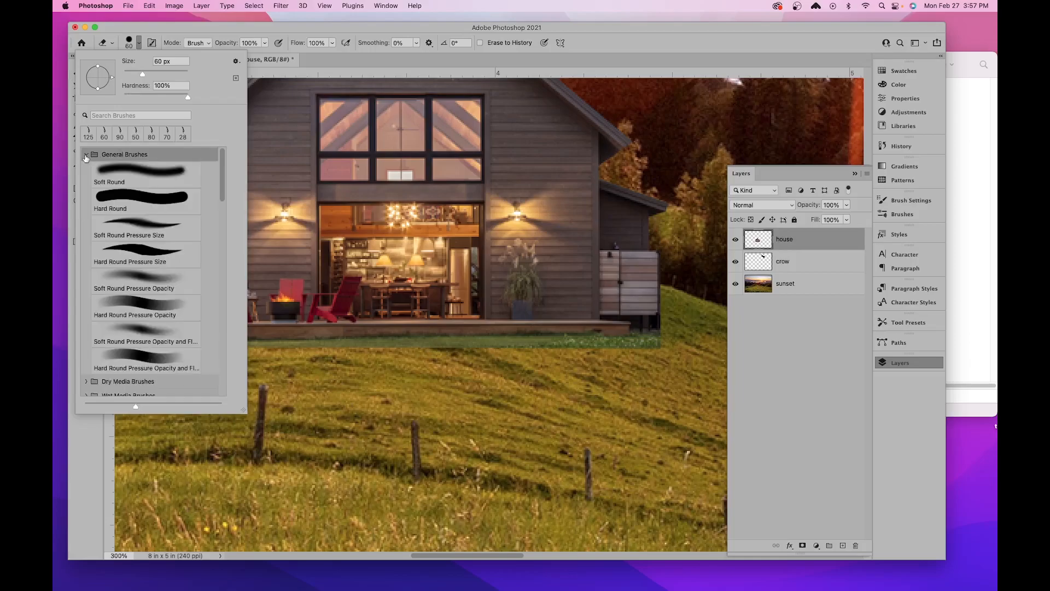
click(137, 170)
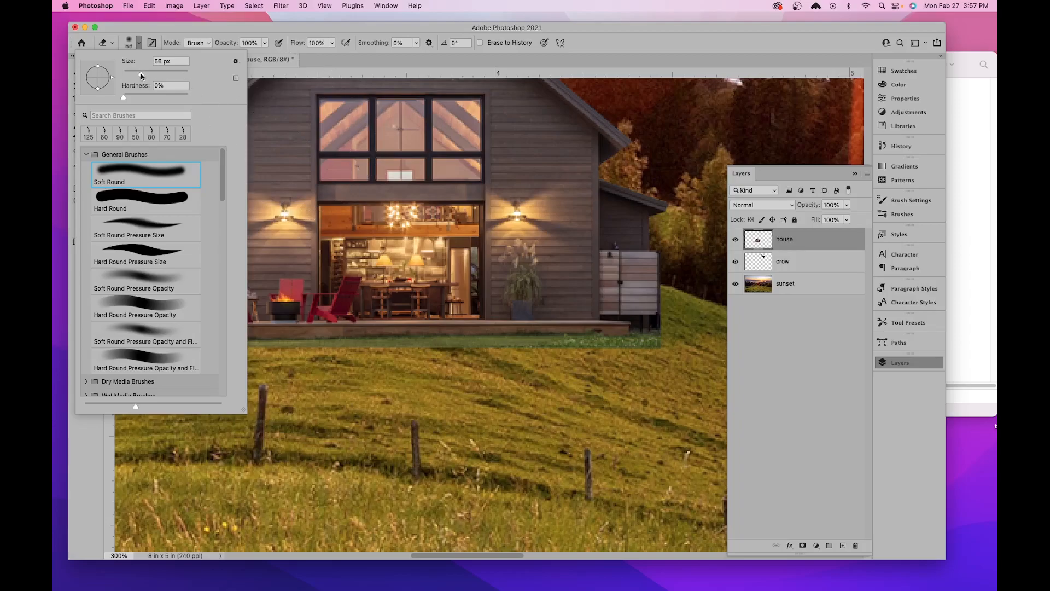
- Reduce the eraser brush size to 7 px
drag(130, 75, 126, 81)
drag(125, 77, 126, 77)
click(216, 330)
key(Return)
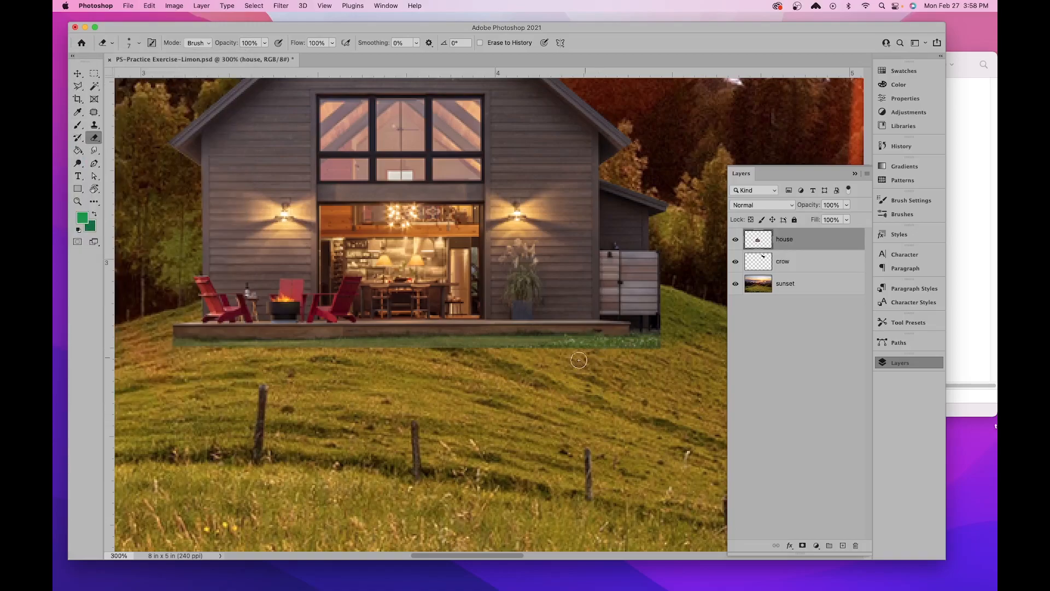
- Erase the leftover green grass strip along the underside of the house's deck, keeping the Eraser in Brush mode
drag(573, 362, 466, 298)
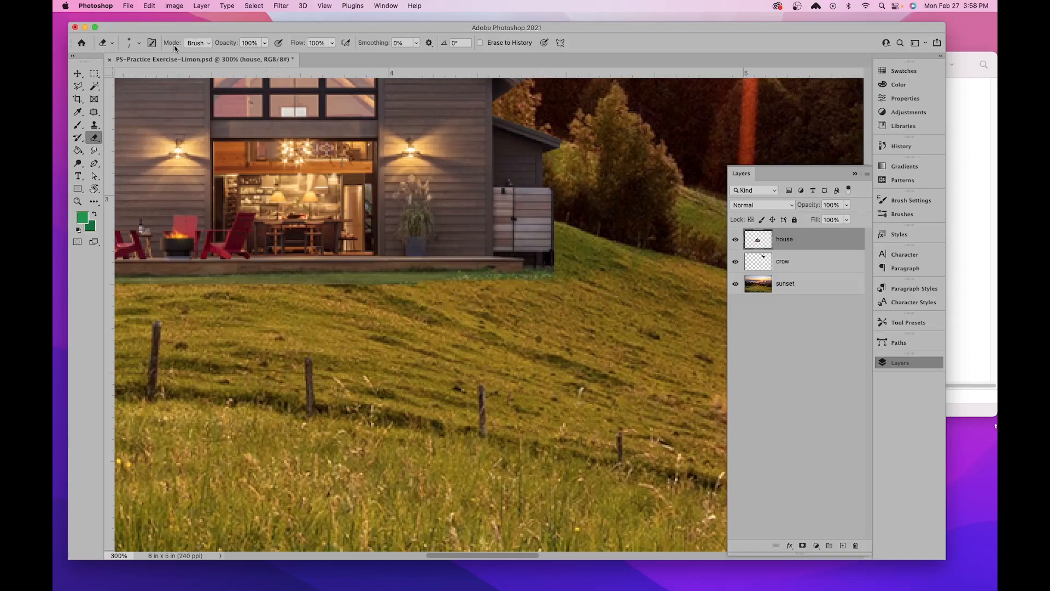
click(194, 44)
click(205, 46)
drag(325, 289, 574, 284)
mouse_move(302, 309)
mouse_down()
mouse_move(470, 307)
mouse_move(497, 295)
mouse_up()
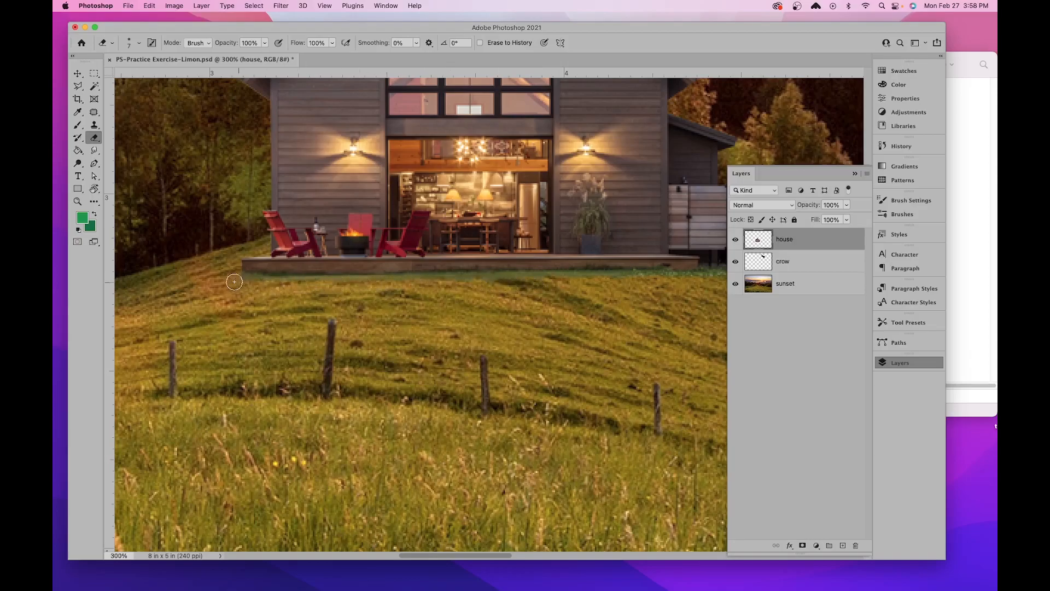
scroll(383, 301, right, 5)
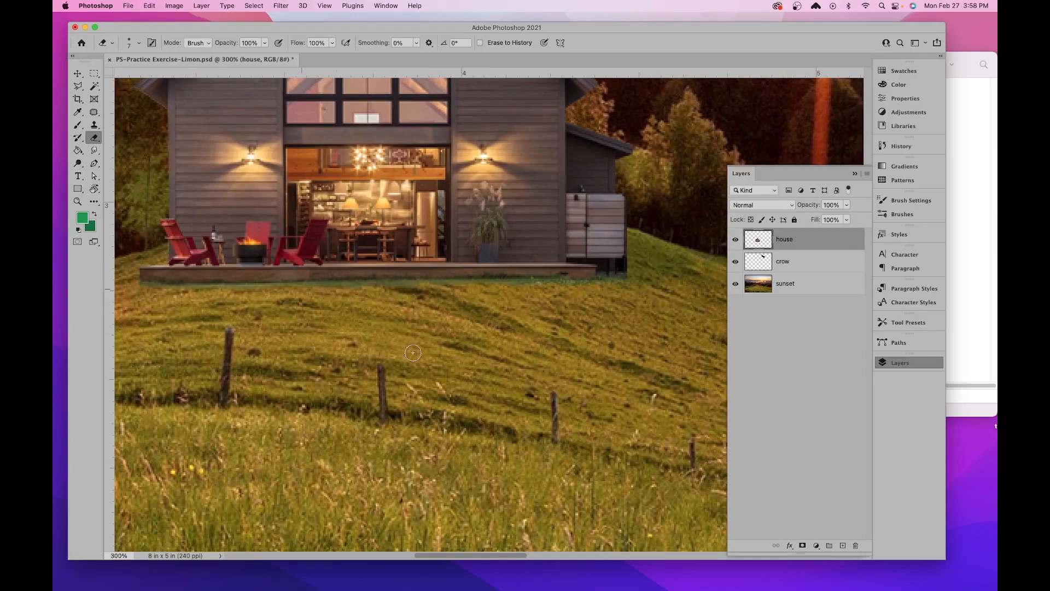
- Set the Brush tool to the Soft Round brush with a size of 53 px
key(super+minus)
key(super+minus)
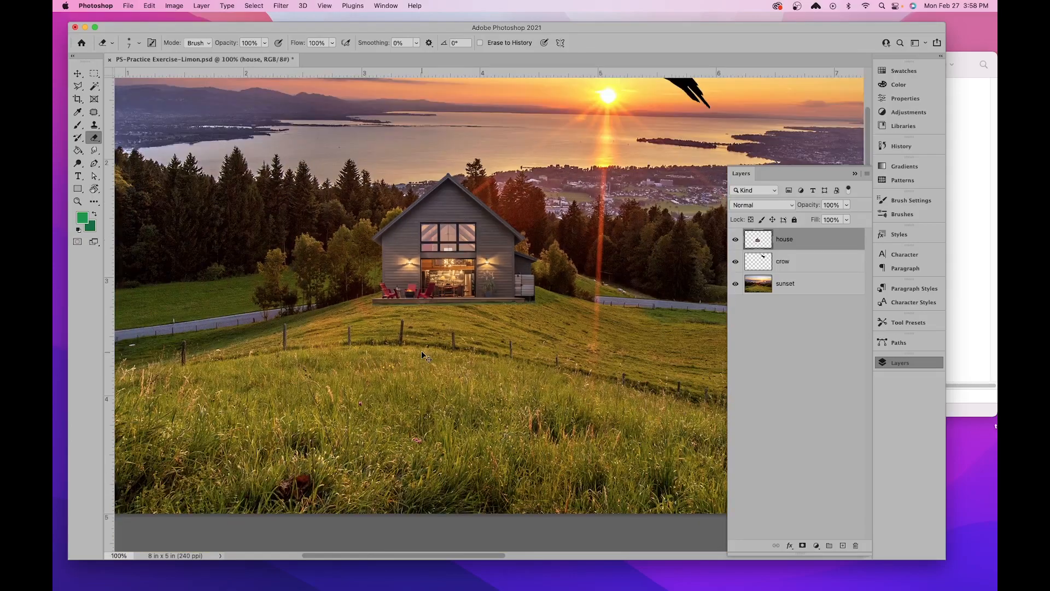
drag(438, 252, 322, 347)
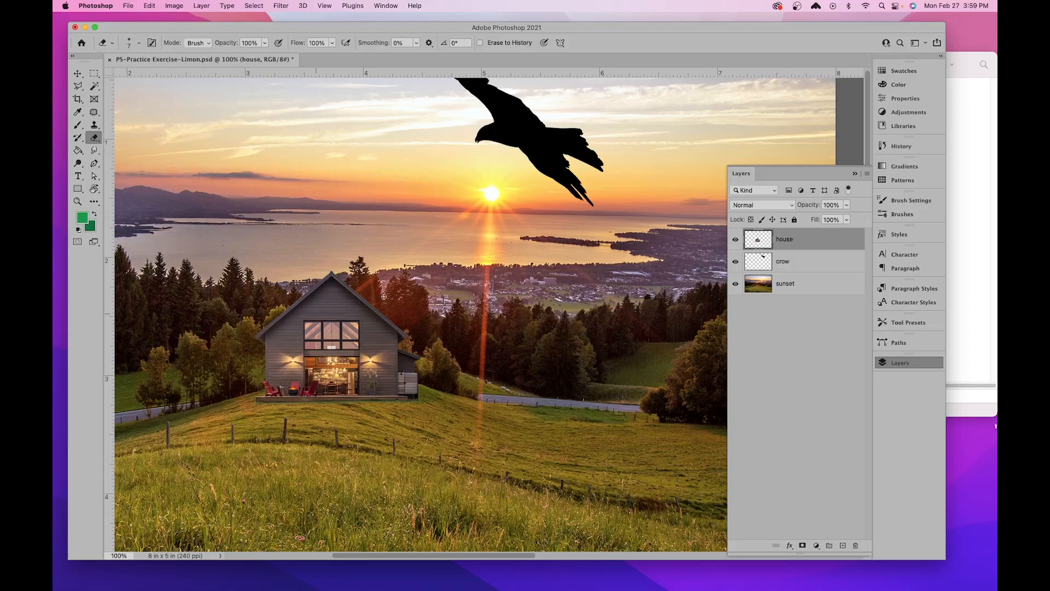
click(77, 126)
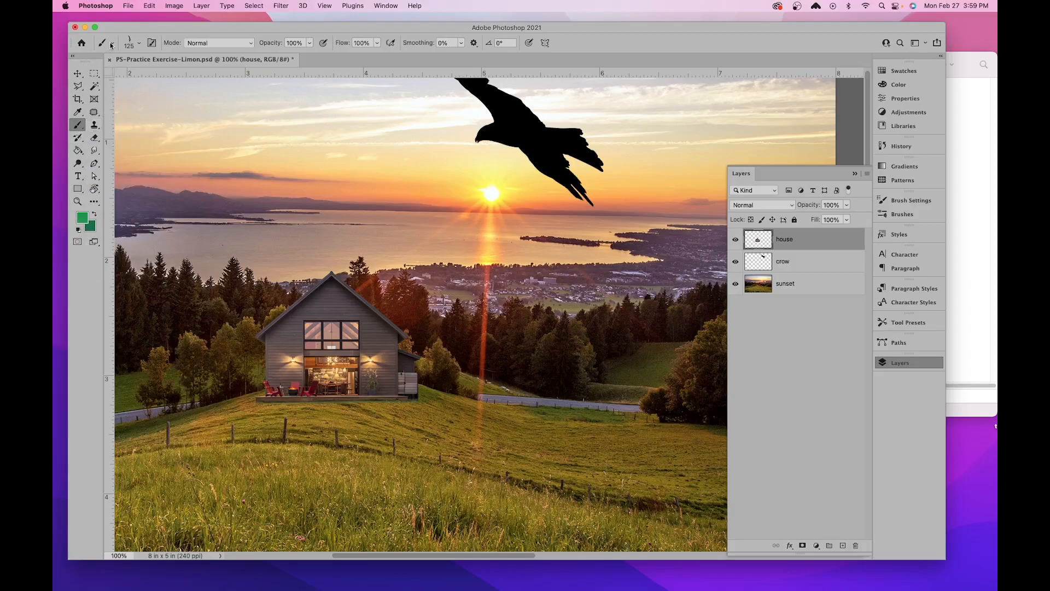
click(137, 45)
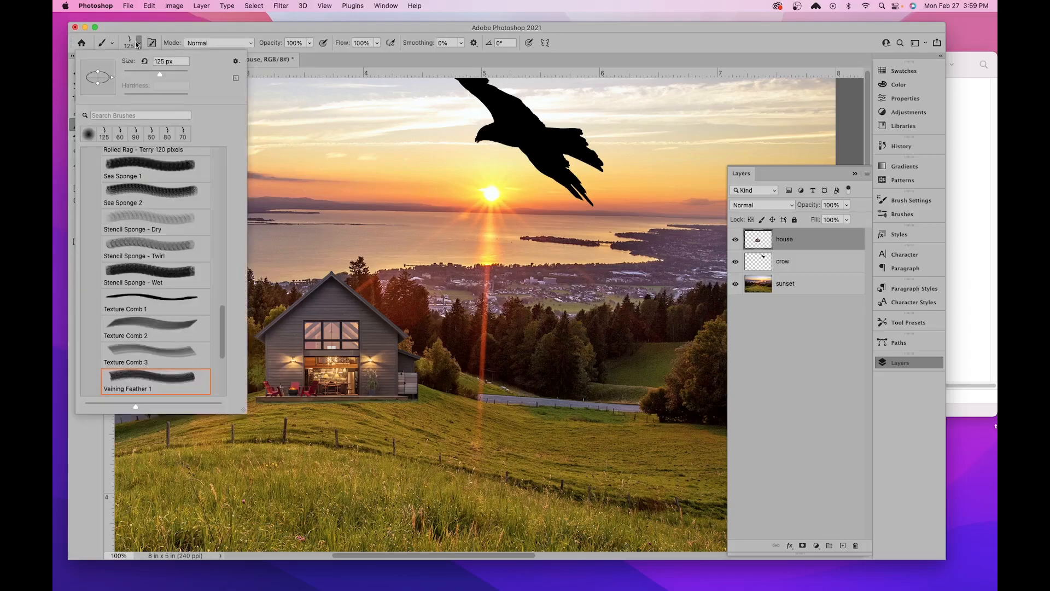
scroll(146, 219, up, 15)
click(146, 183)
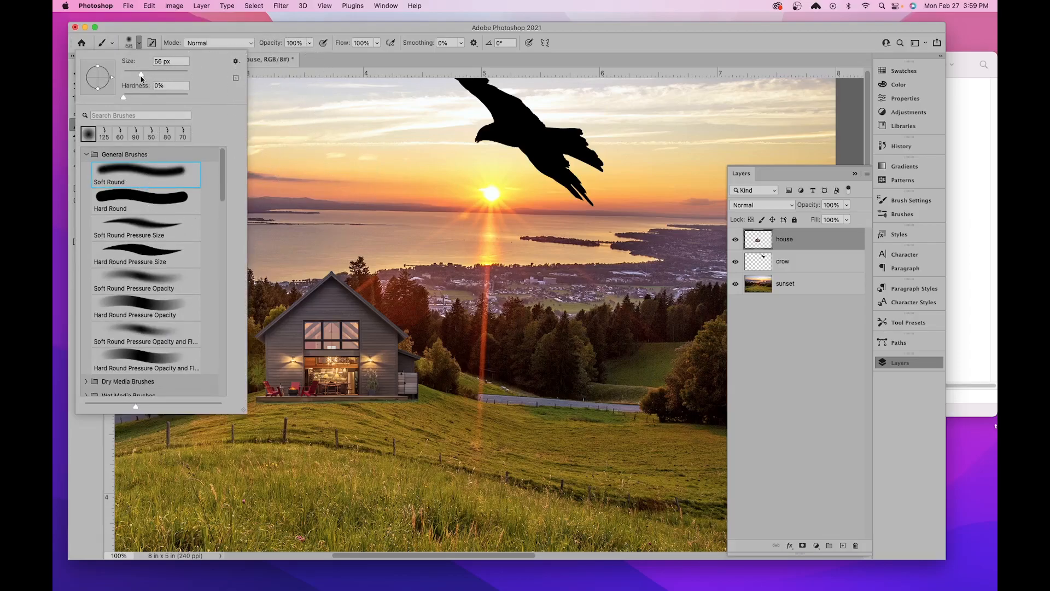
drag(140, 77, 140, 77)
click(291, 30)
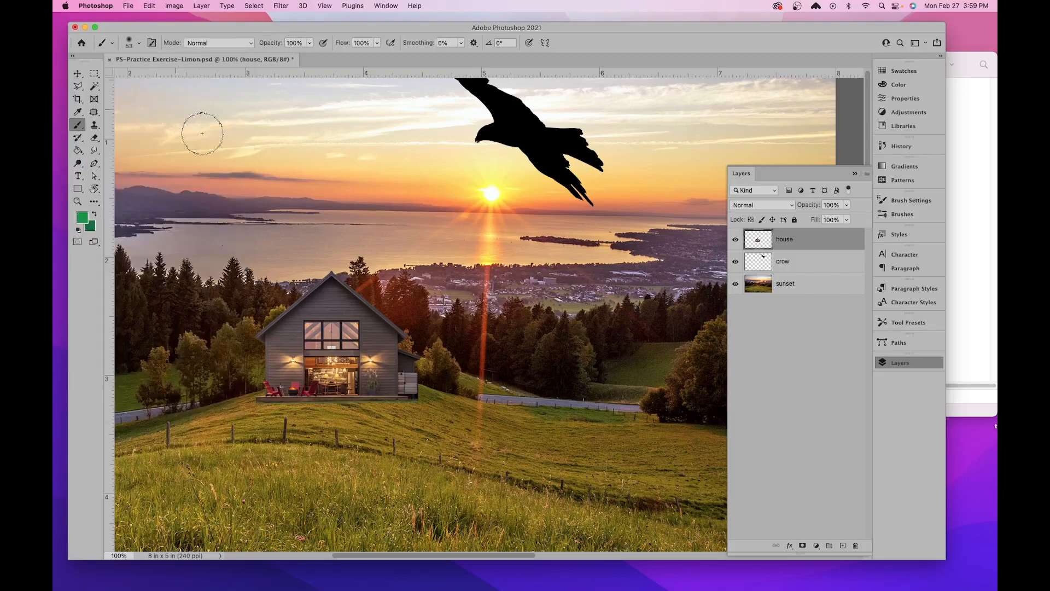
- Paint a soft green test stroke across the sunset's horizon and a second one below it with the brush hardness raised to maximum, comparing their edges
drag(203, 187, 584, 184)
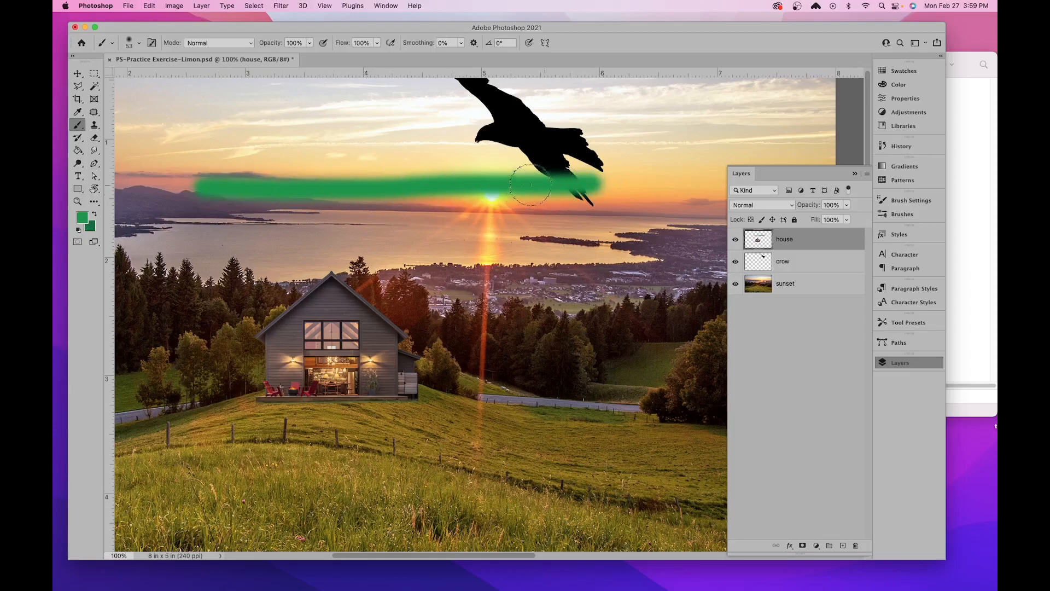
click(140, 44)
drag(122, 99, 211, 99)
click(280, 32)
drag(208, 223, 597, 219)
key(super+plus)
key(super+plus)
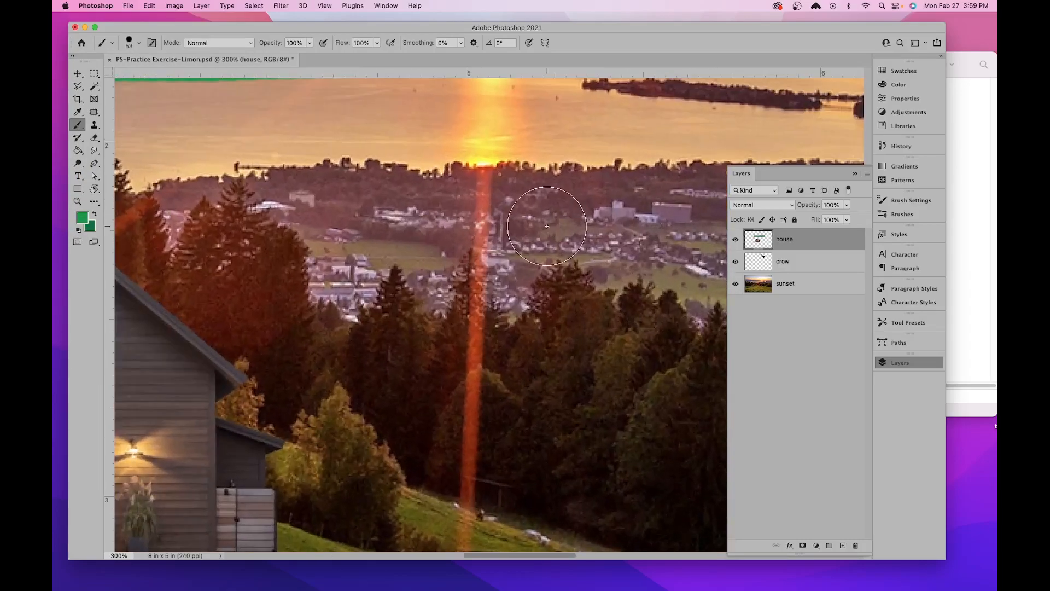
drag(417, 201, 588, 464)
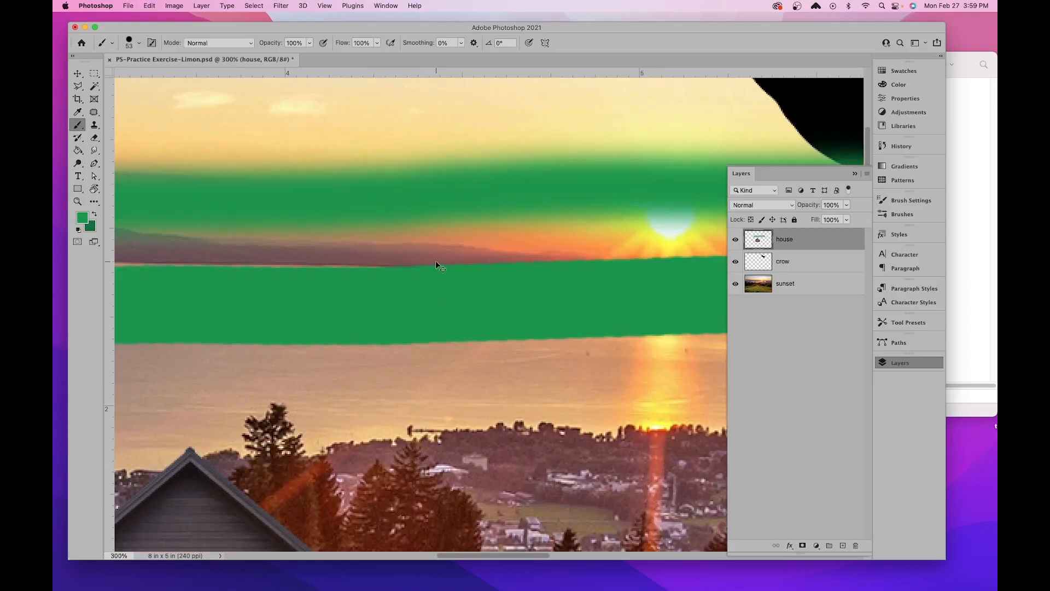
key(super+minus)
key(super+minus)
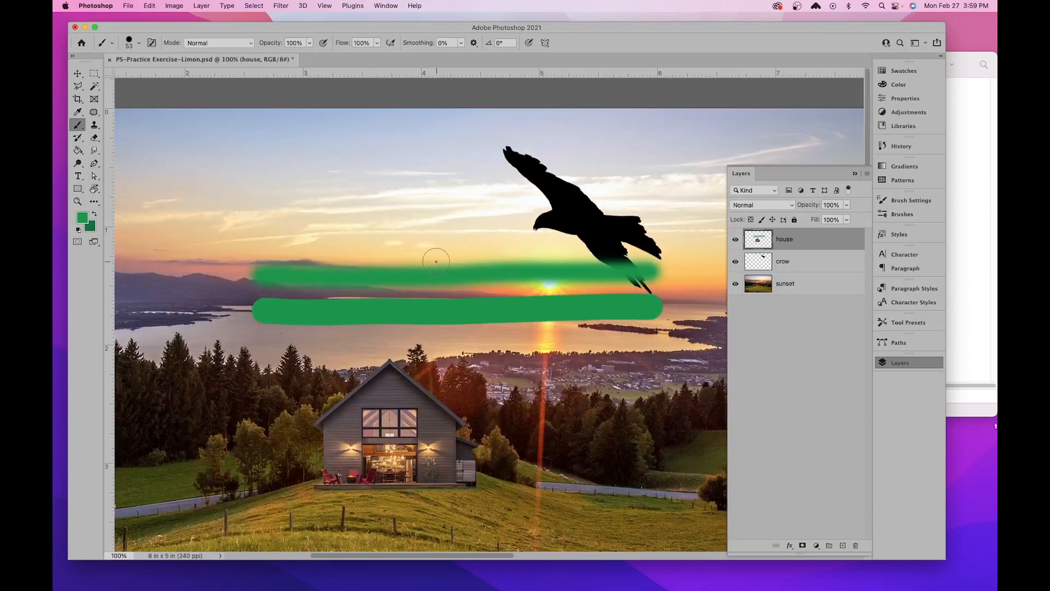
- Set the brush hardness to 47% and paint a third green test stroke across the lake, below the other two
click(140, 45)
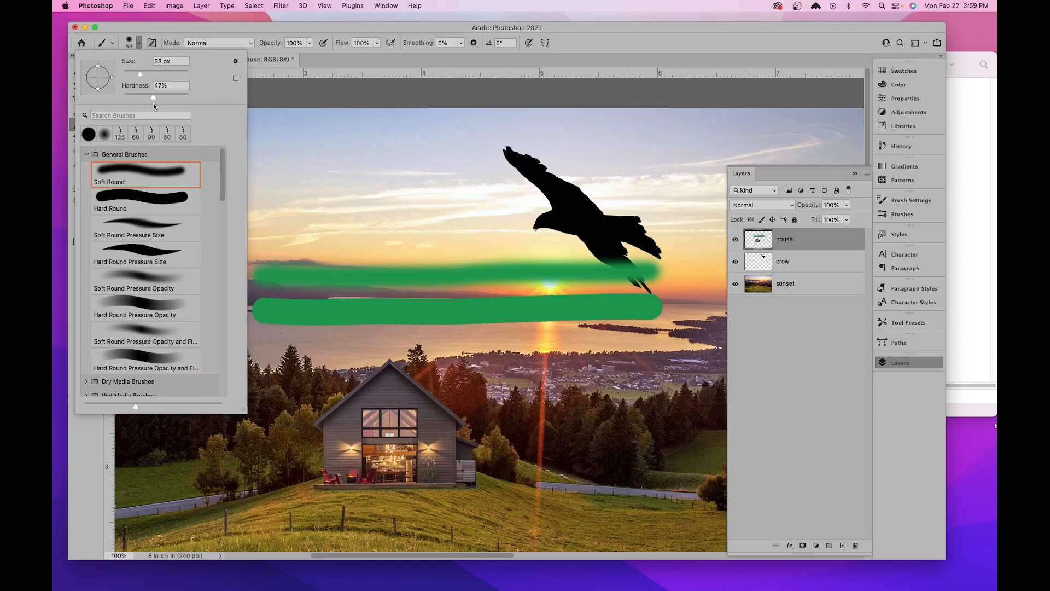
click(305, 91)
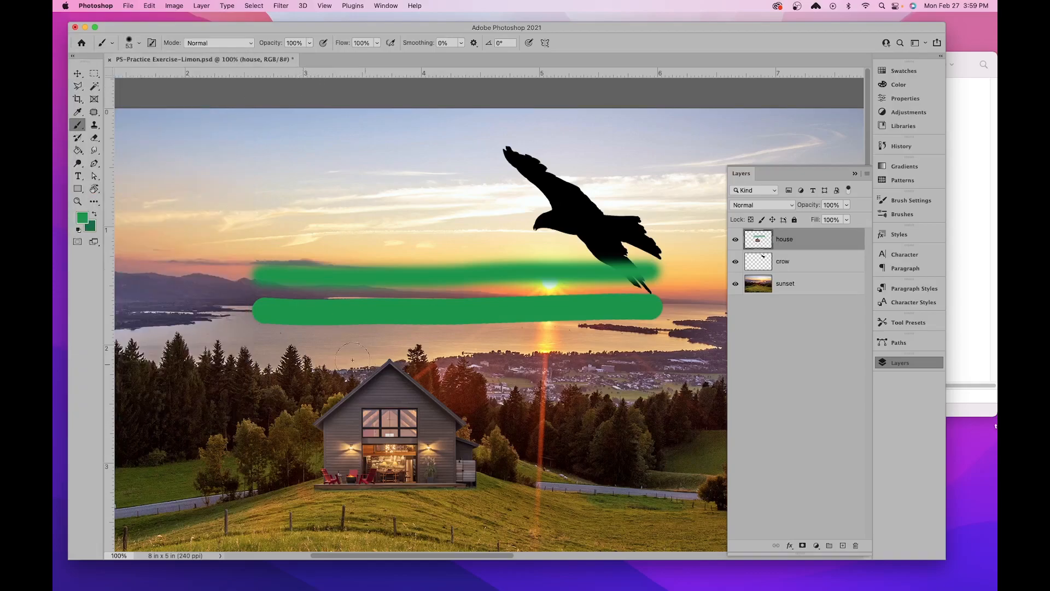
drag(273, 344, 659, 345)
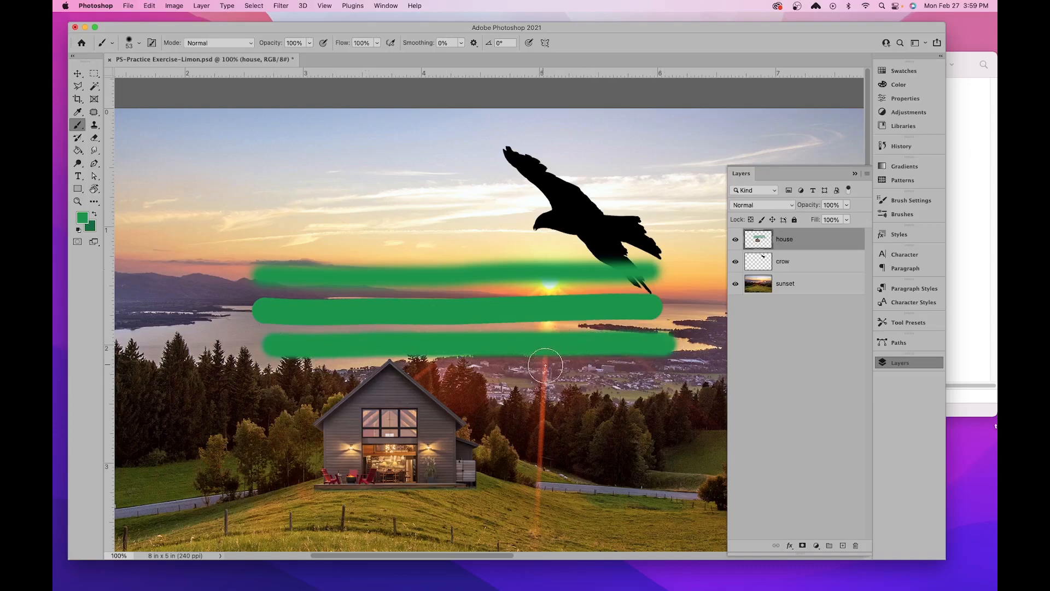
scroll(431, 453, down, 5)
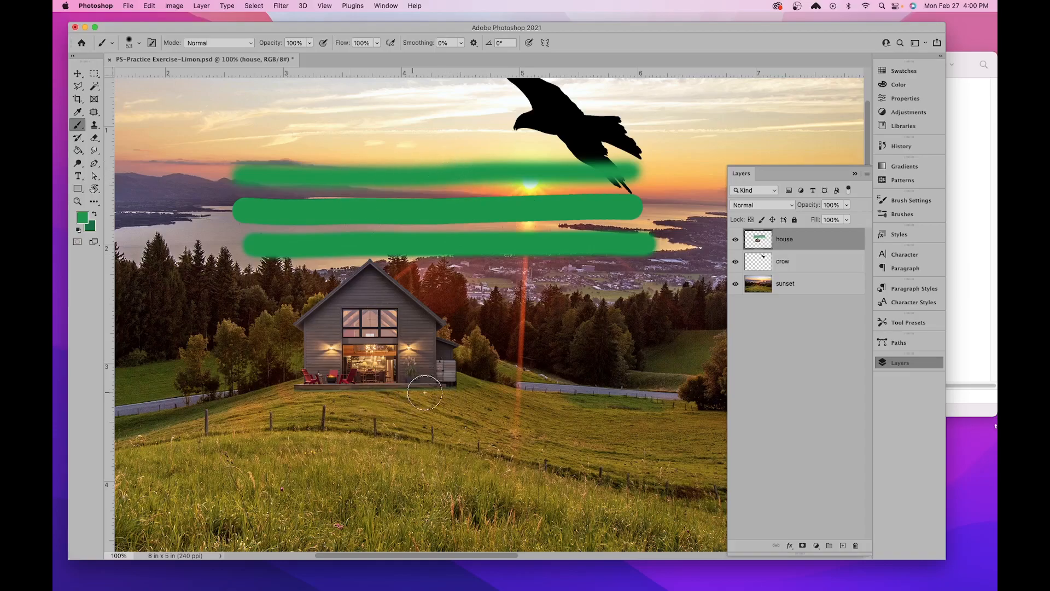
- Undo the three green test strokes on the house layer
key(super+z)
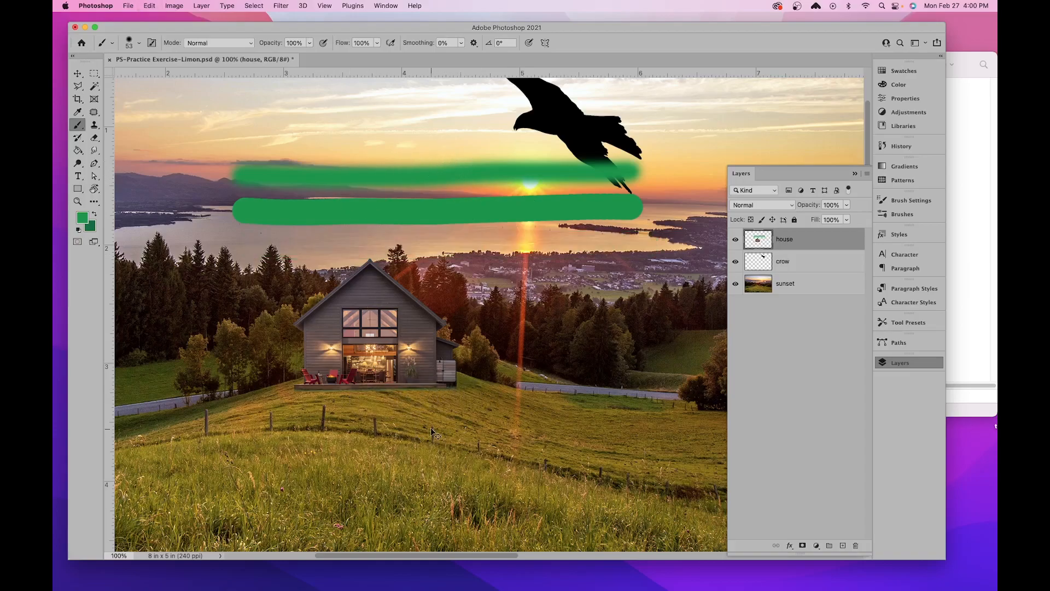
key(super+z)
key(super+z)
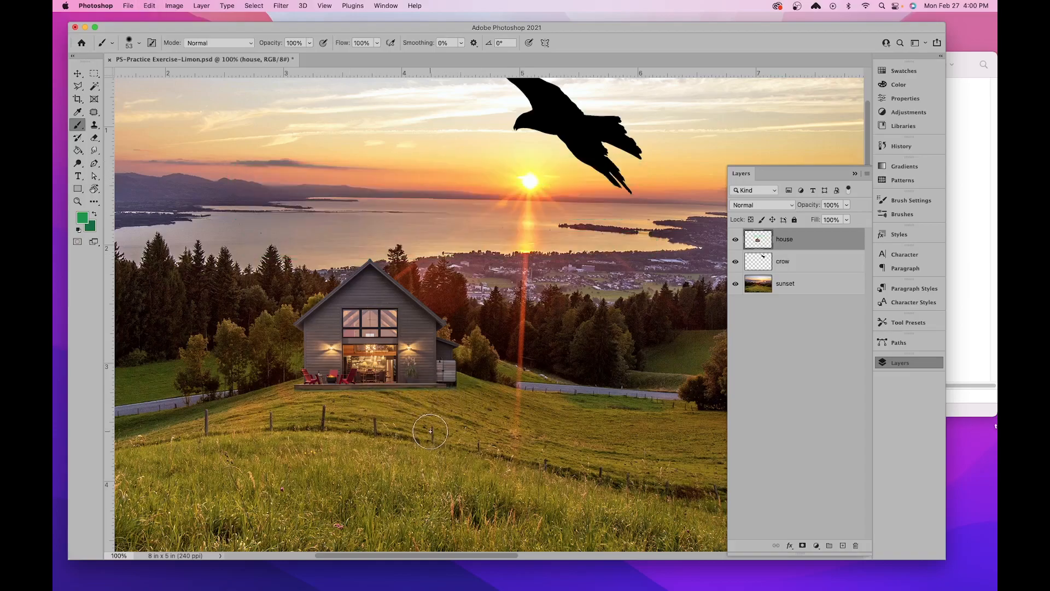
- Draw a paragraph text box about 2.7 in wide over the sky near the image's upper-left corner with the Horizontal Type tool
drag(462, 246, 507, 317)
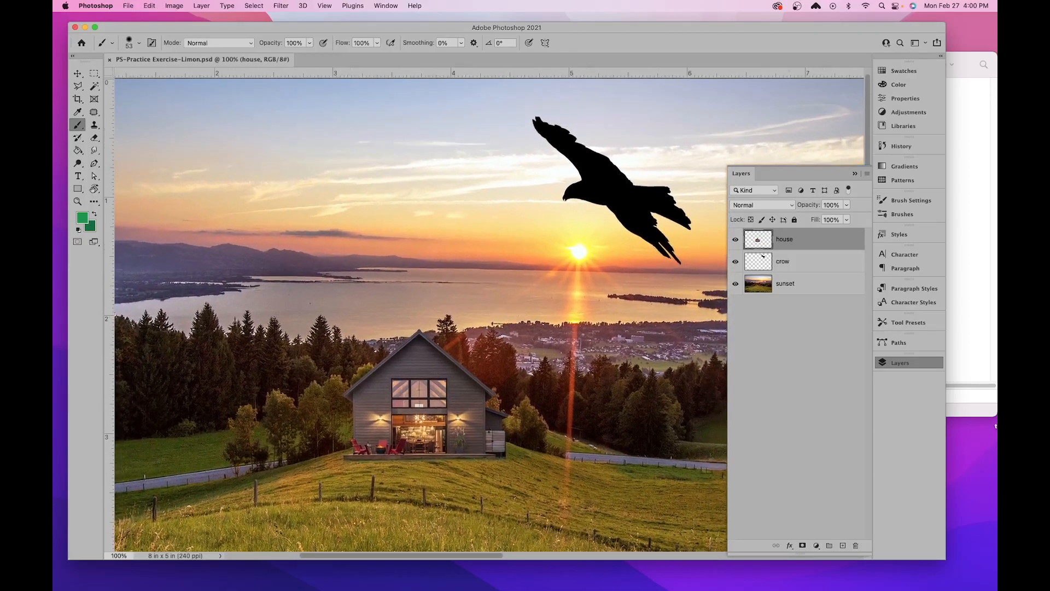
drag(391, 193, 554, 221)
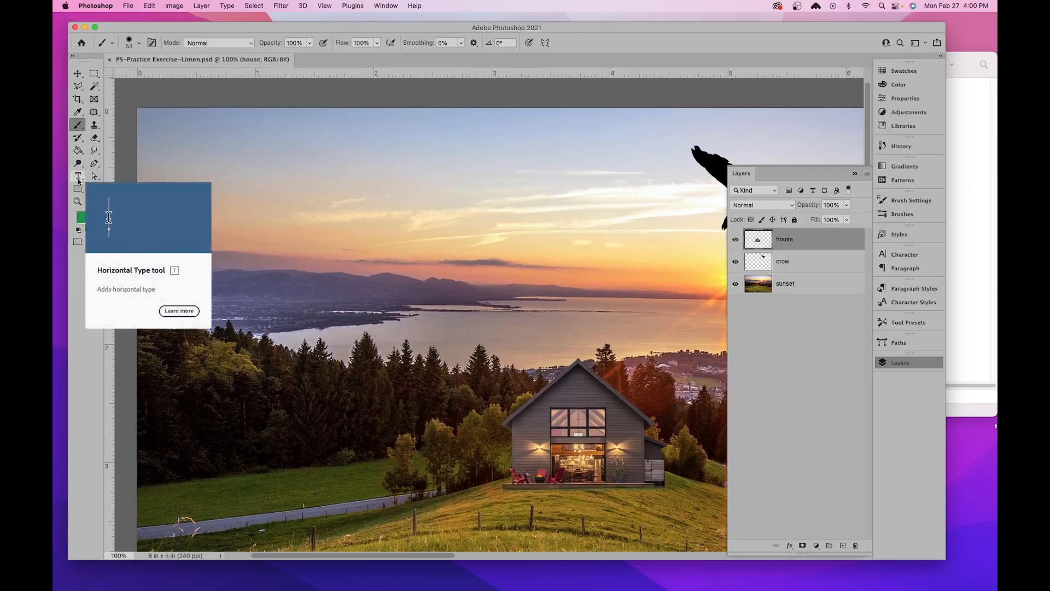
drag(78, 180, 145, 185)
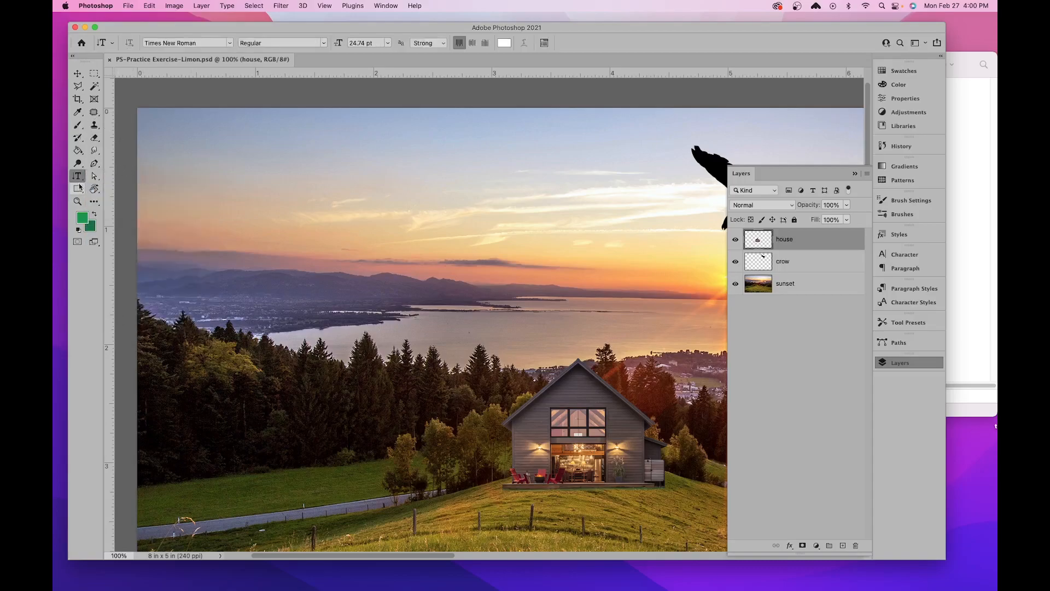
drag(78, 180, 77, 181)
click(94, 175)
click(111, 177)
drag(170, 136, 484, 262)
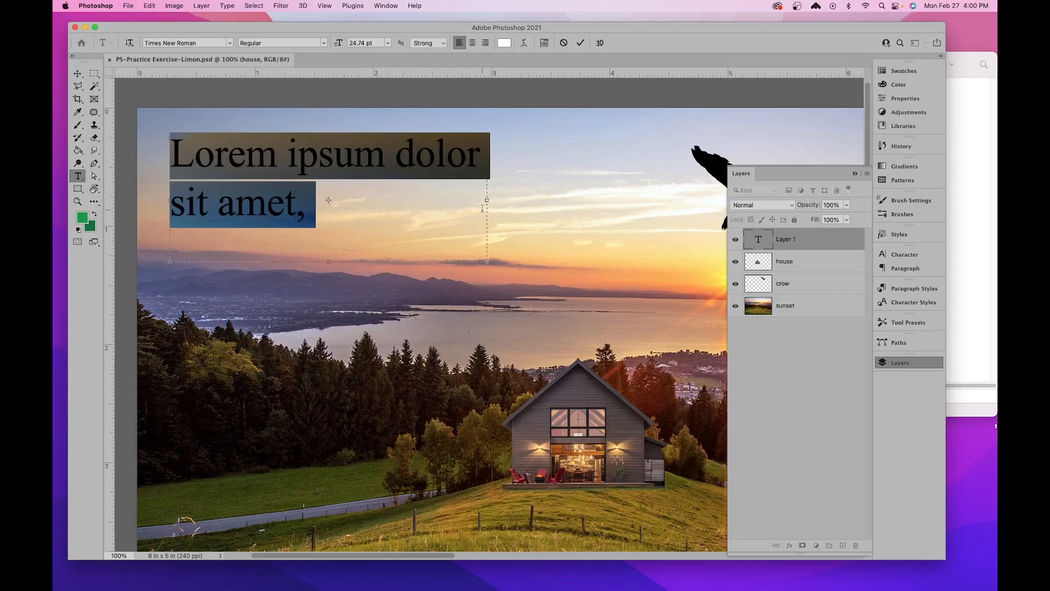
- Resize the placeholder text box several times to reflow its text, ending about 3 in wide, and delete the text layer
drag(488, 202, 584, 200)
drag(379, 264, 387, 339)
drag(586, 240, 407, 248)
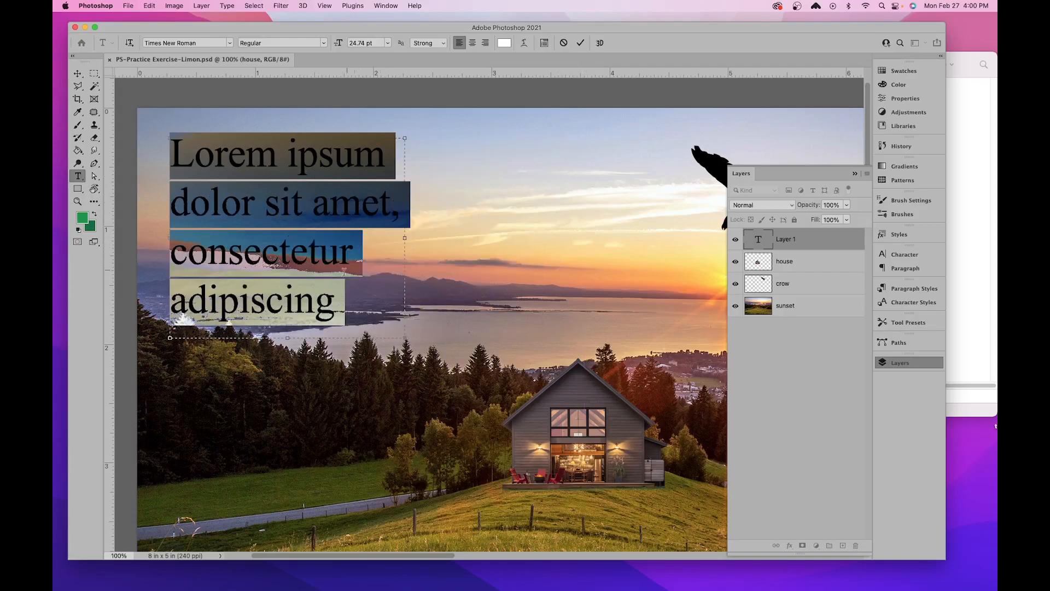
drag(407, 339, 524, 294)
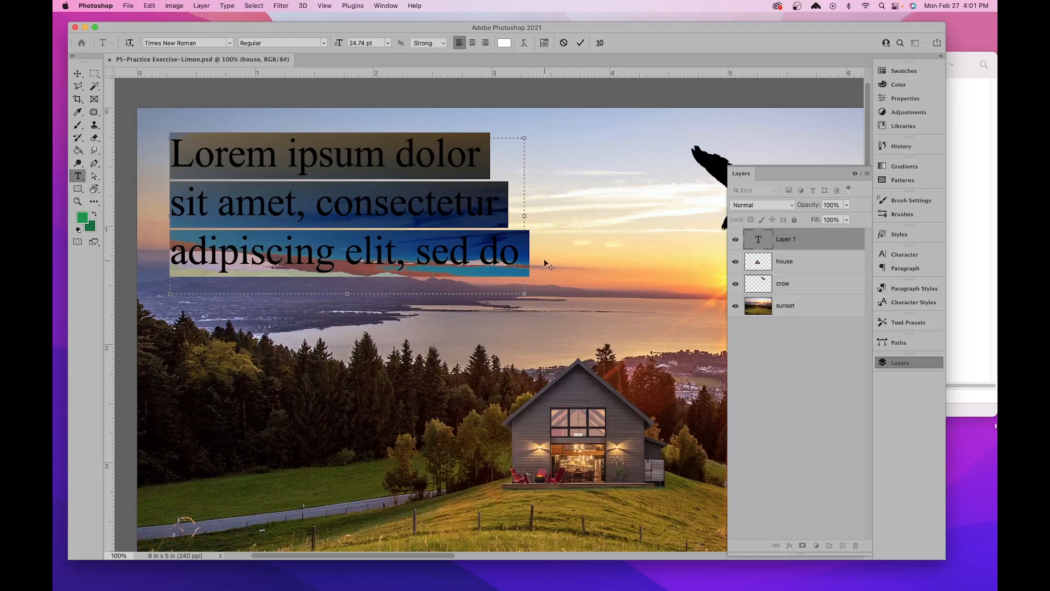
click(78, 73)
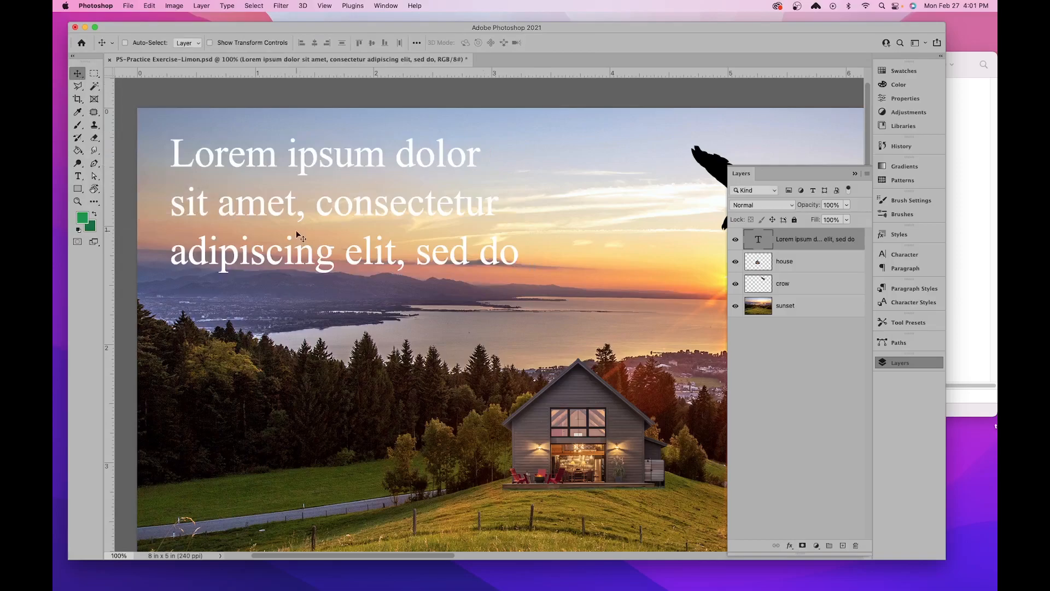
key(BackSpace)
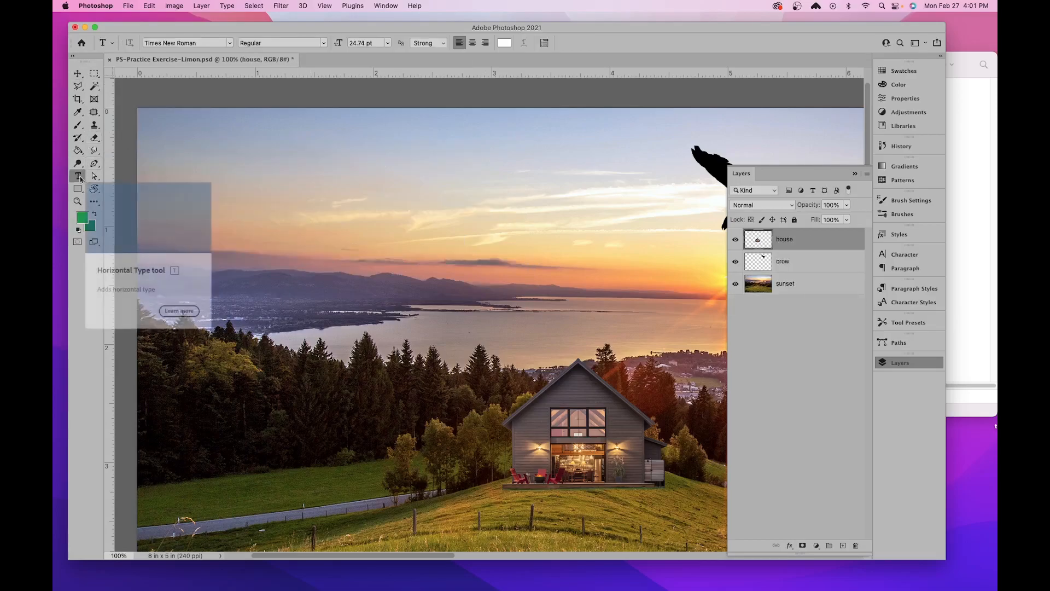
- Add the point text "Sunset by the Meadow" in the upper sky and move it about half an inch left and slightly down
click(243, 171)
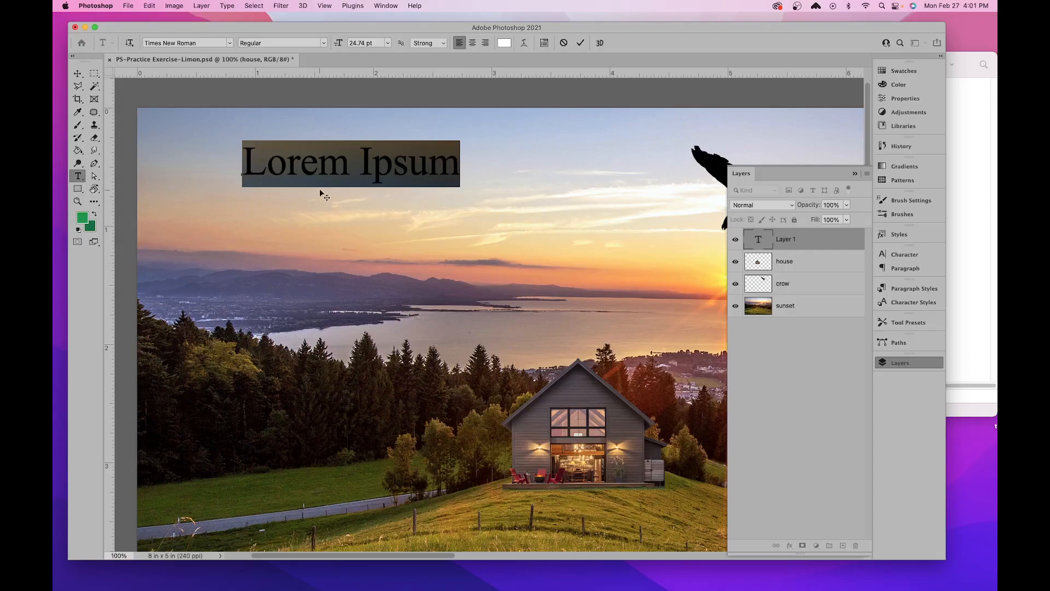
text(S)
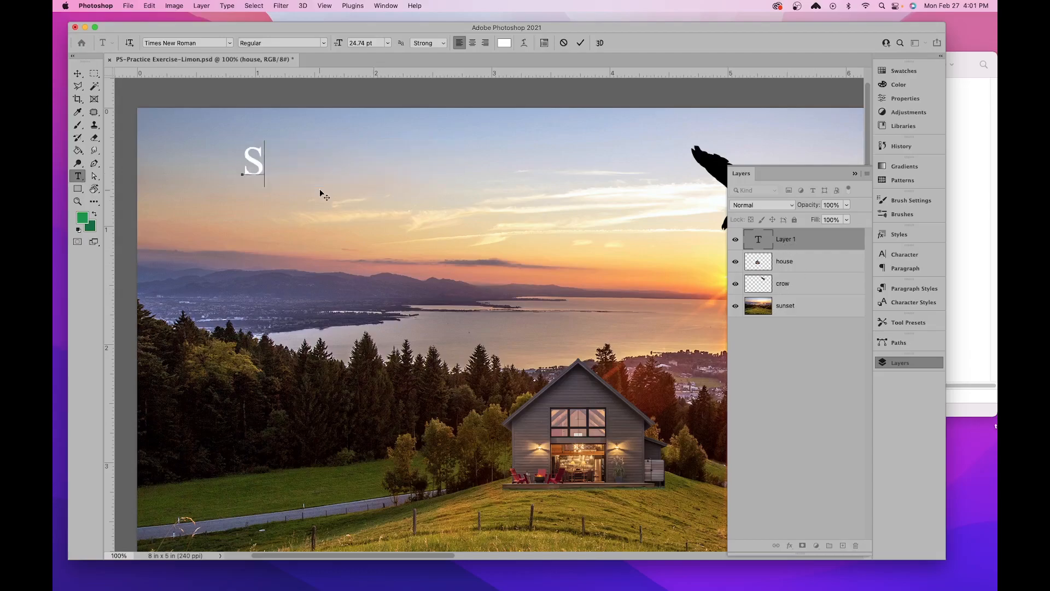
text(unset b)
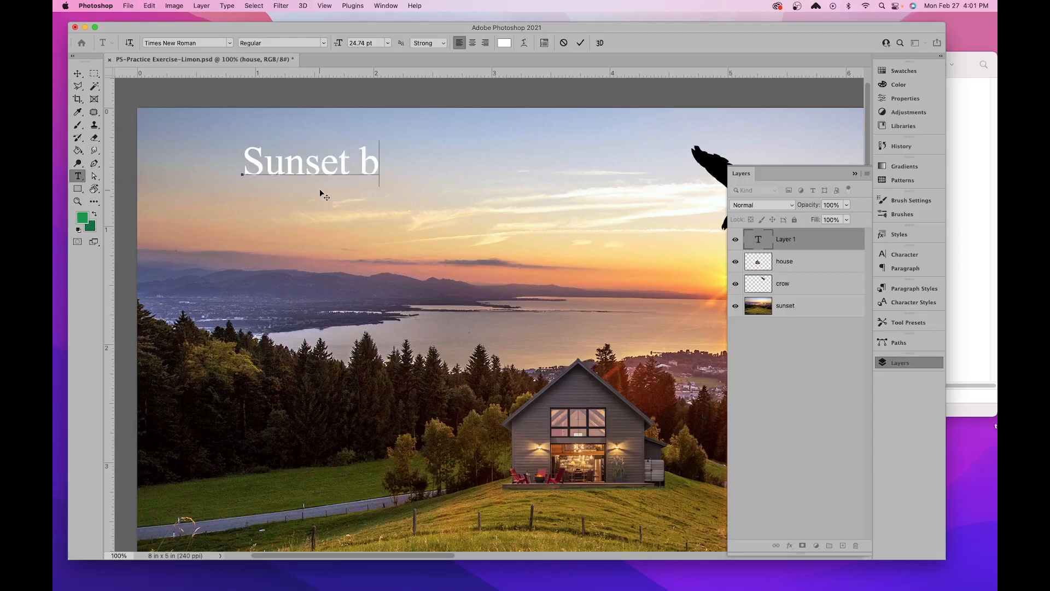
text(y the Meadow)
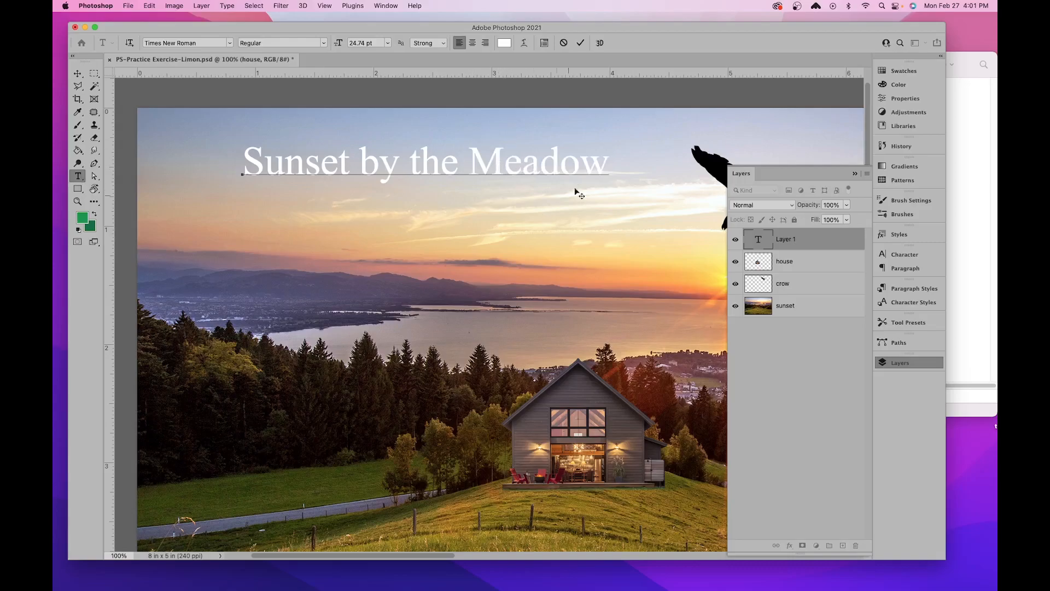
click(79, 73)
drag(484, 160, 428, 171)
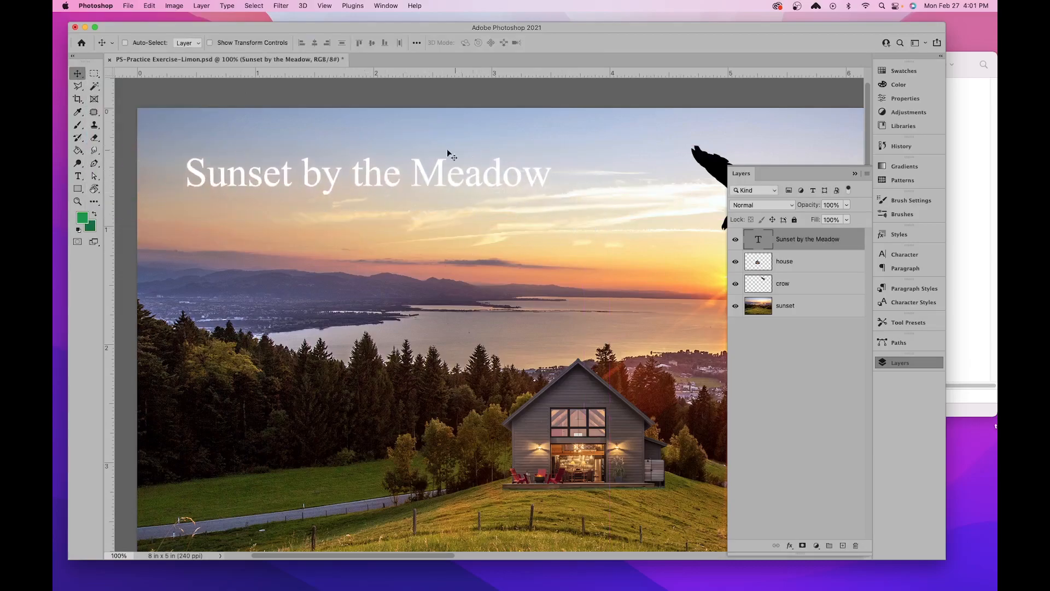
- Enter text editing on the "Sunset by the Meadow" title twice, leaving it each time with the Move tool
click(79, 176)
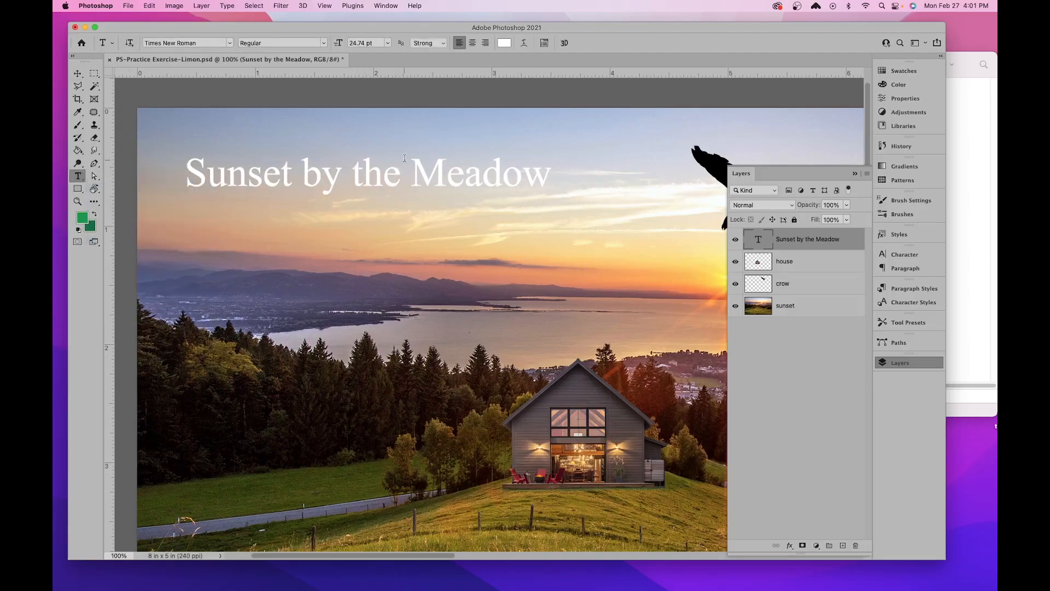
click(443, 172)
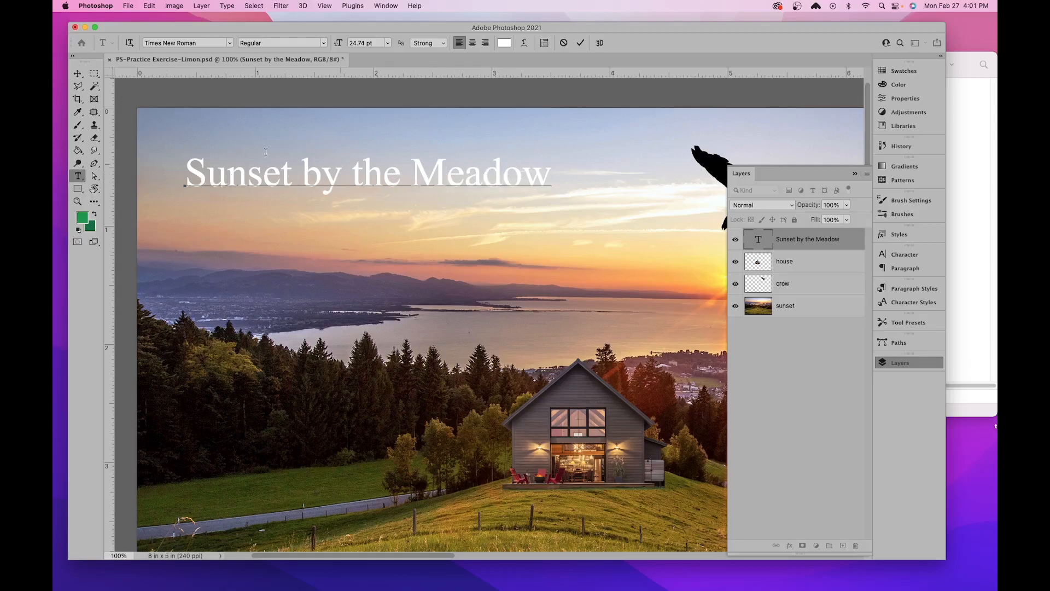
click(77, 73)
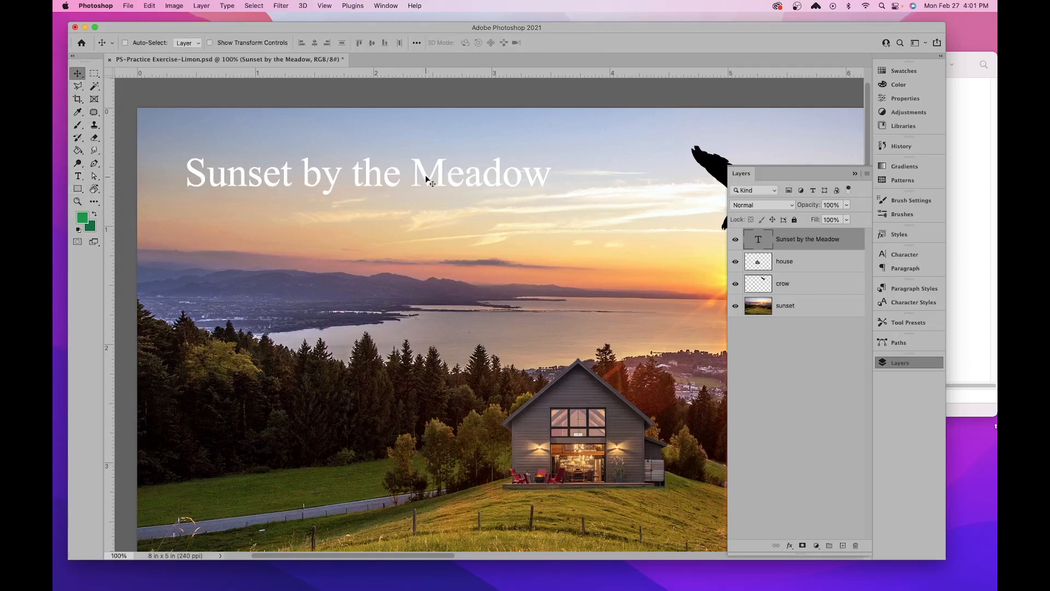
click(77, 176)
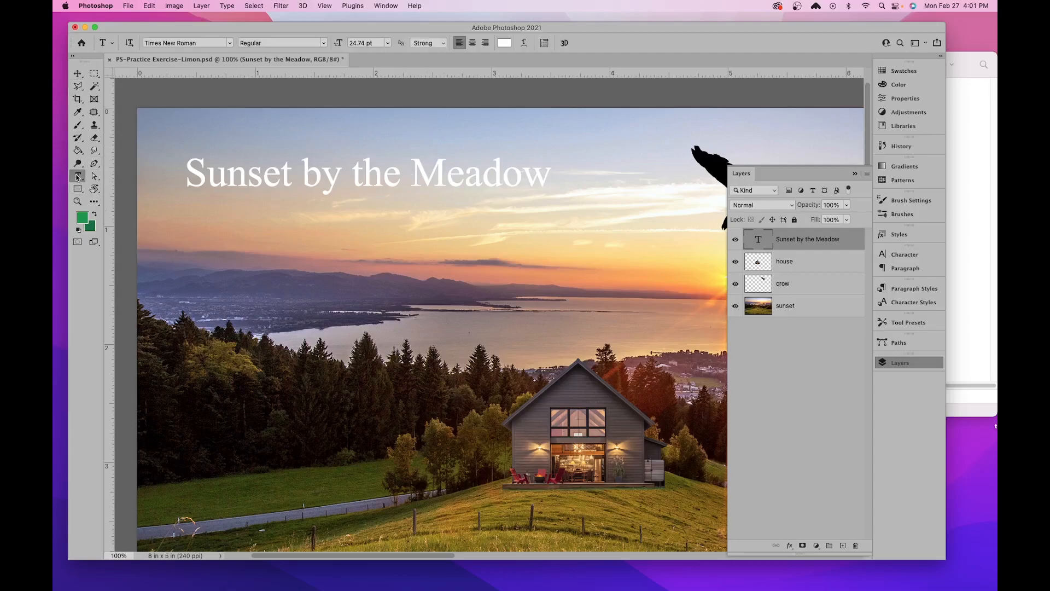
click(335, 194)
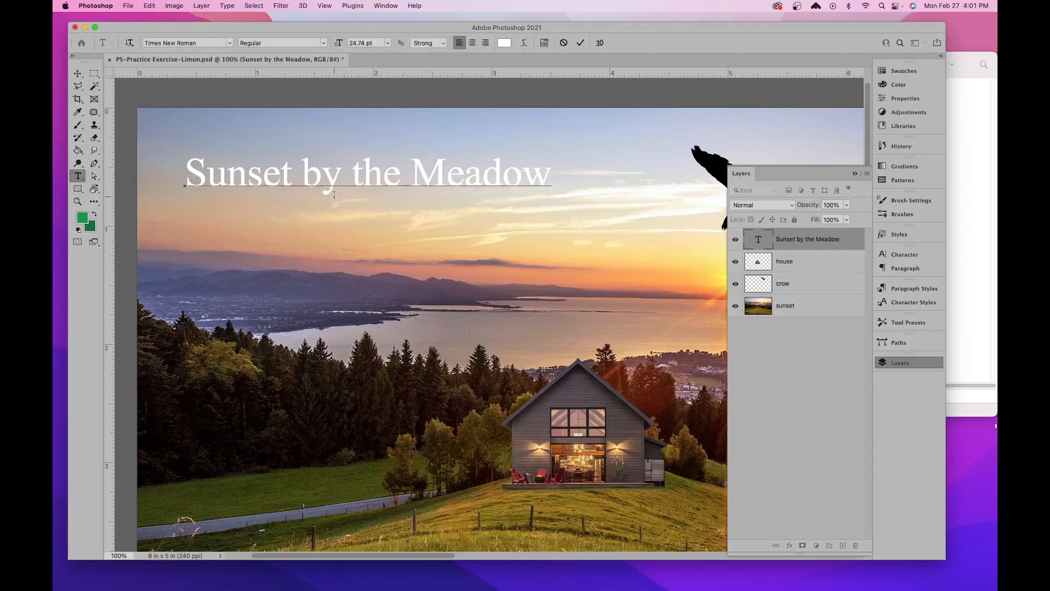
click(80, 74)
- Start a separate point text just below the title and delete the extra text layer
click(78, 176)
click(300, 202)
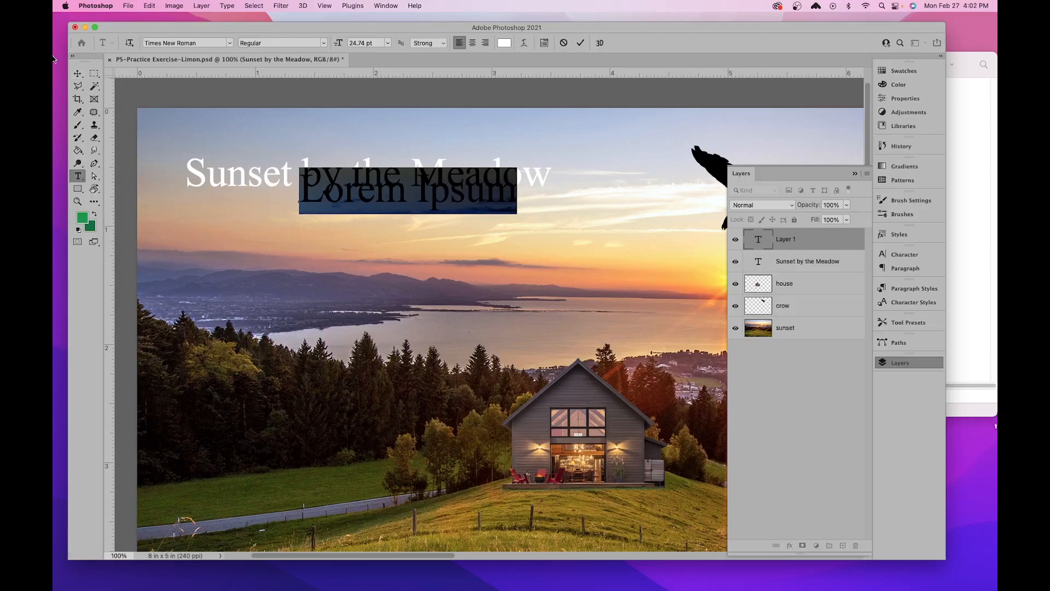
click(77, 73)
key(BackSpace)
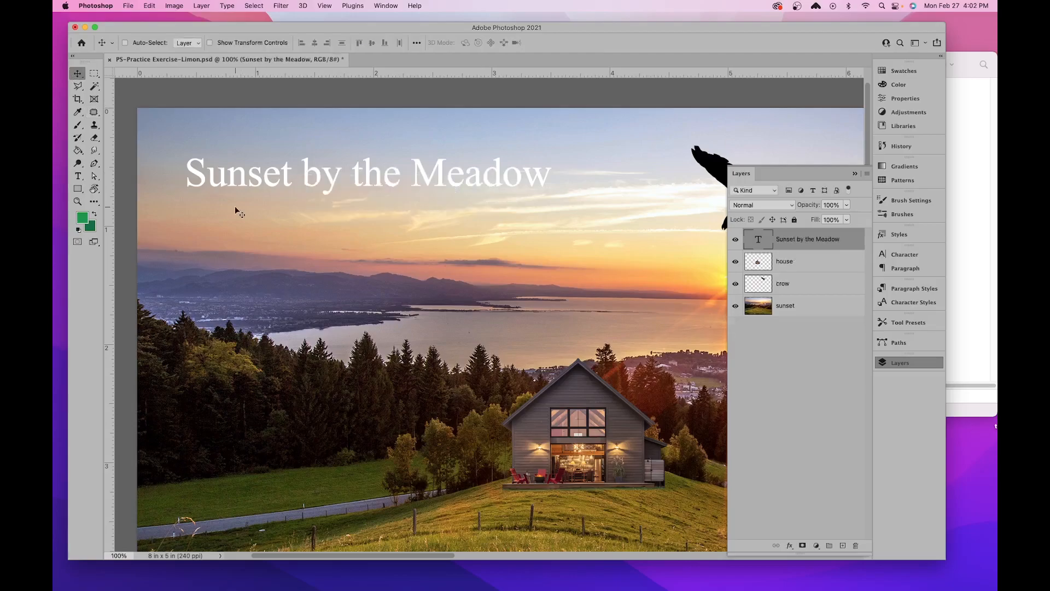
- Select all of the "Sunset by the Meadow" title text and change its font to Apple Braille
click(77, 176)
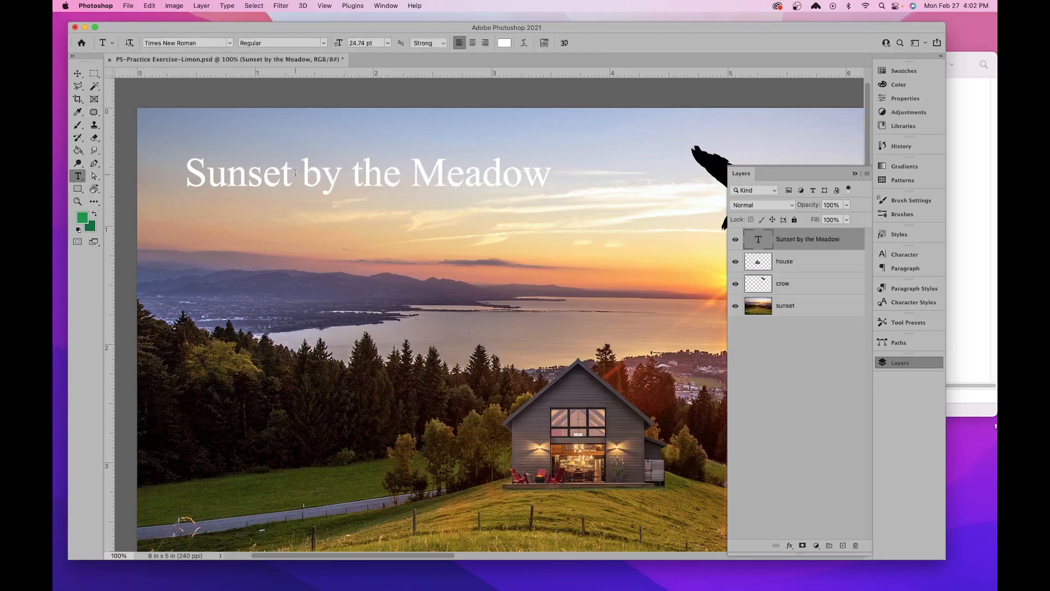
click(322, 170)
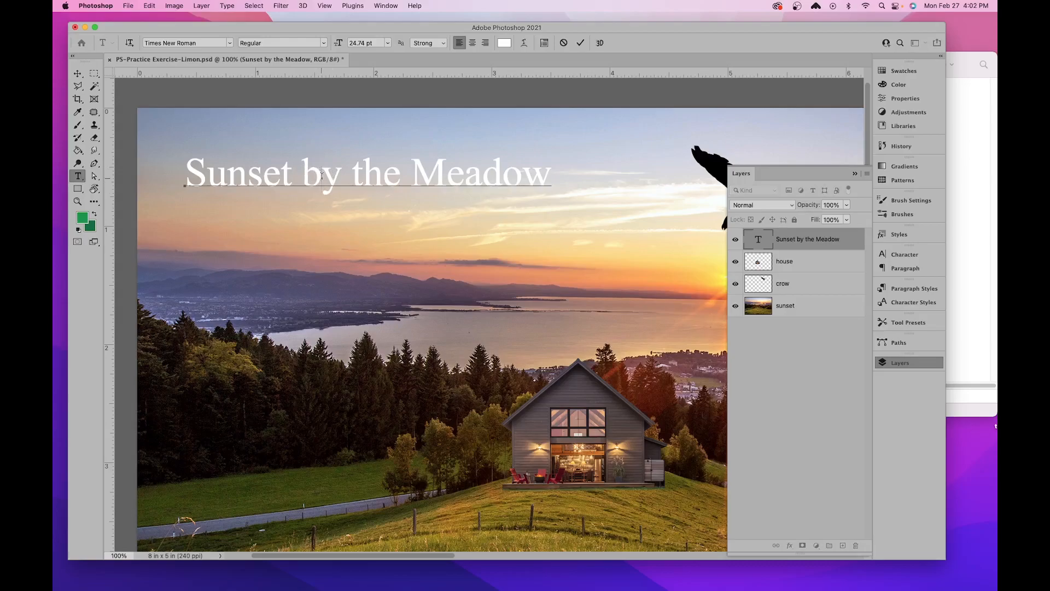
click(251, 6)
click(253, 17)
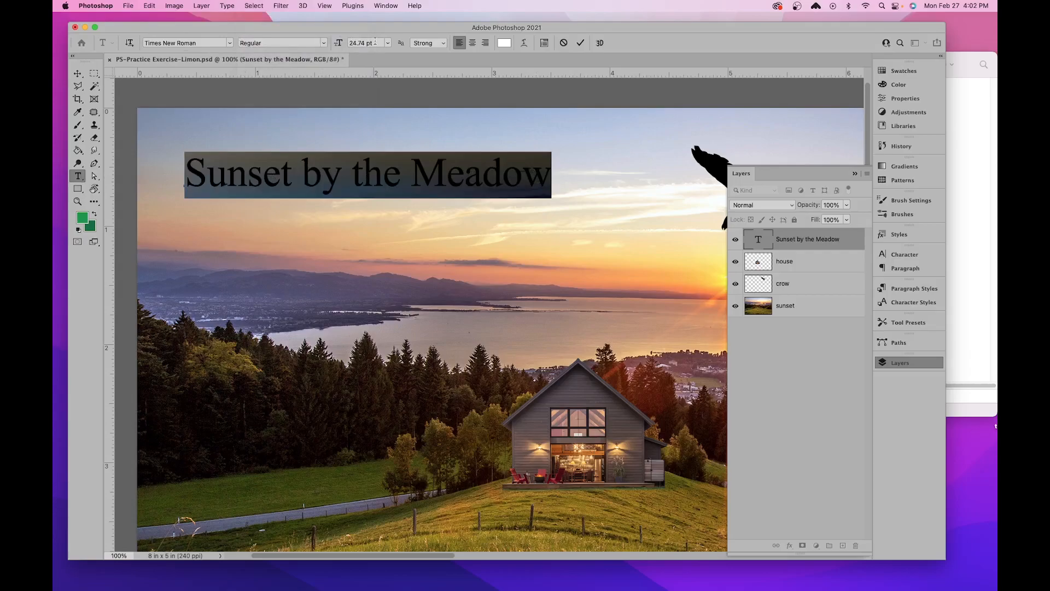
click(229, 44)
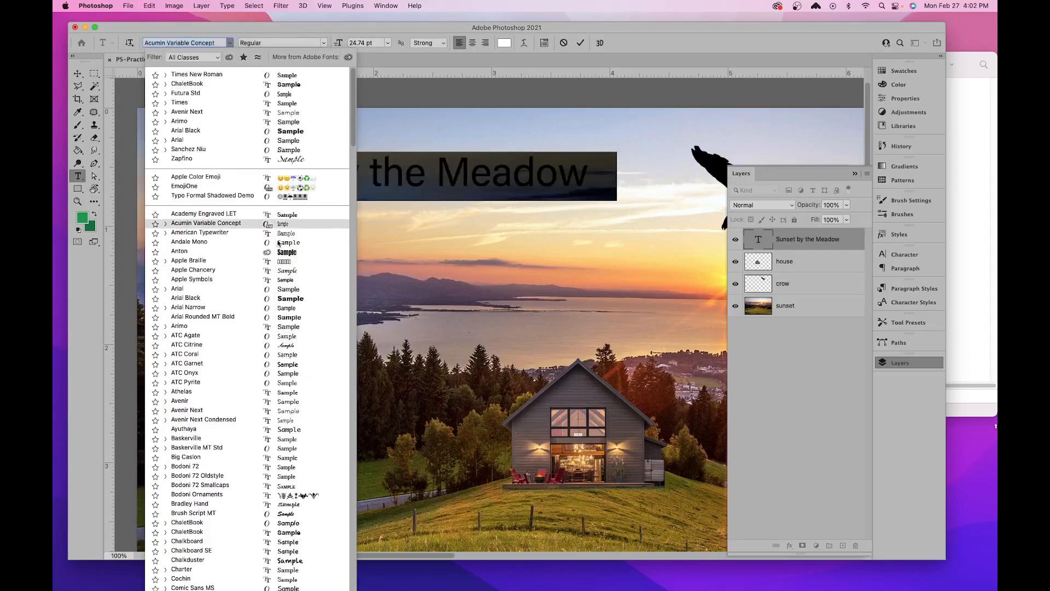
click(292, 262)
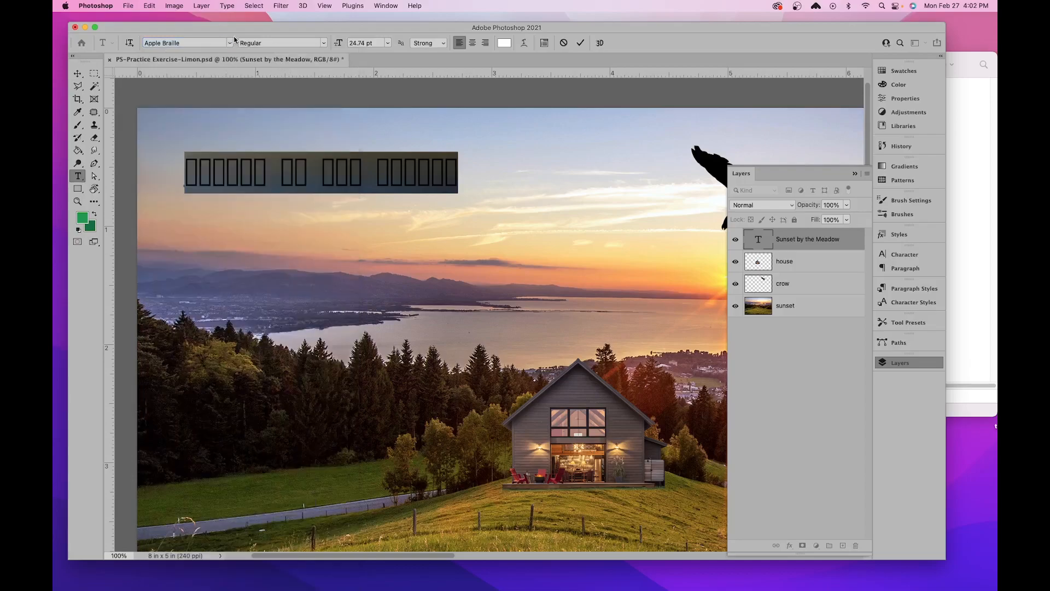
- Change the title's font to Anton, try a 60 pt size, and reduce it to 36 pt
click(231, 43)
click(244, 258)
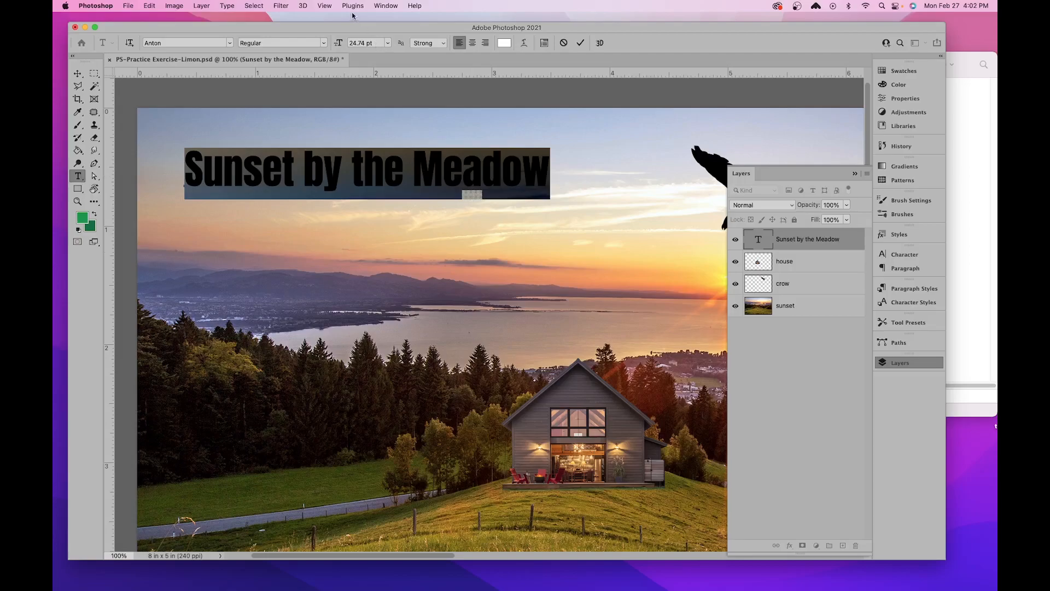
click(325, 43)
click(294, 40)
click(386, 43)
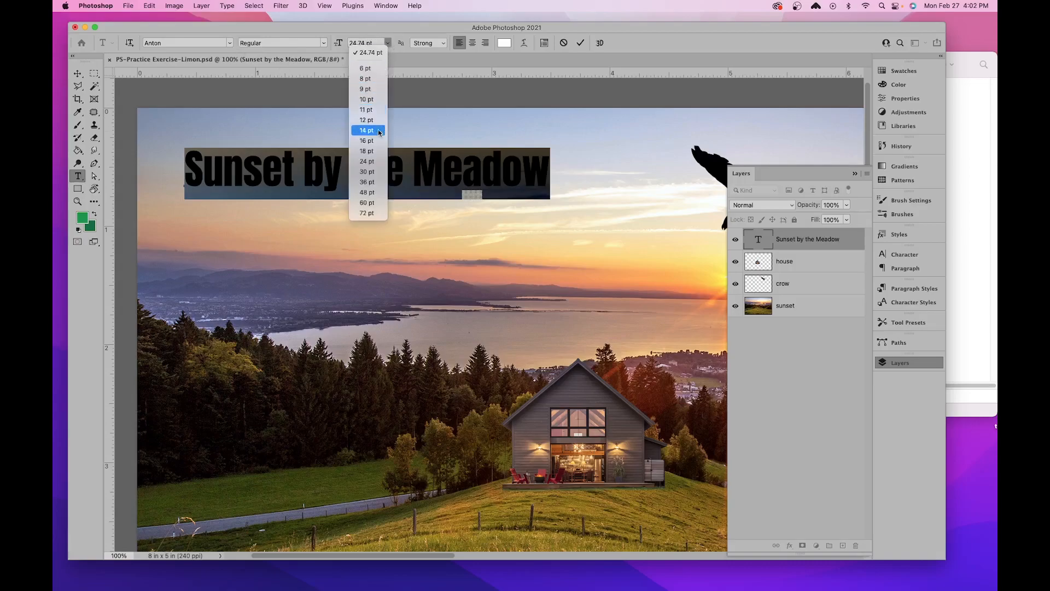
click(366, 202)
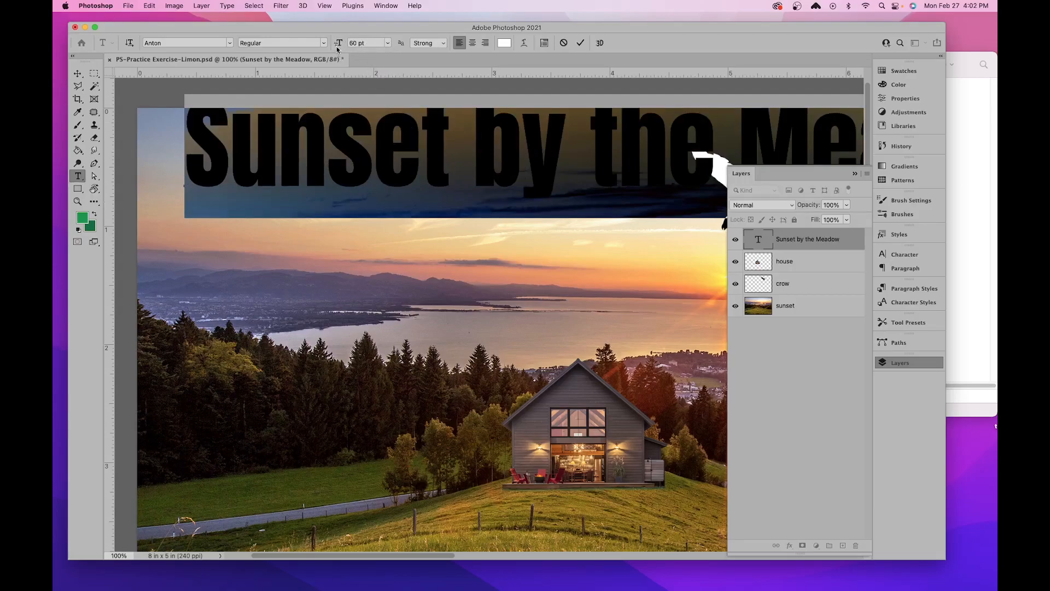
drag(339, 46, 326, 49)
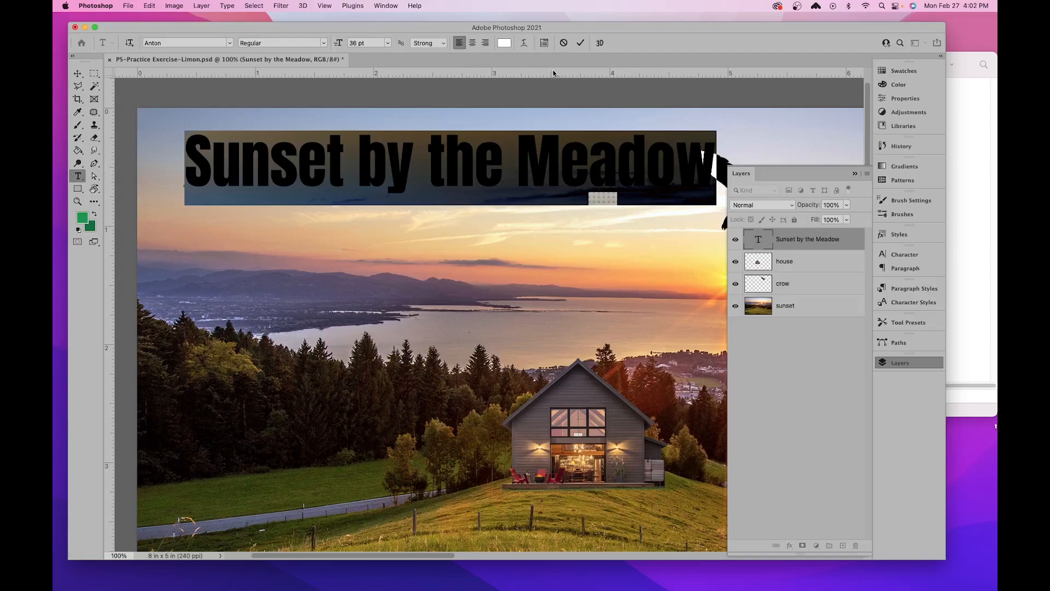
click(493, 173)
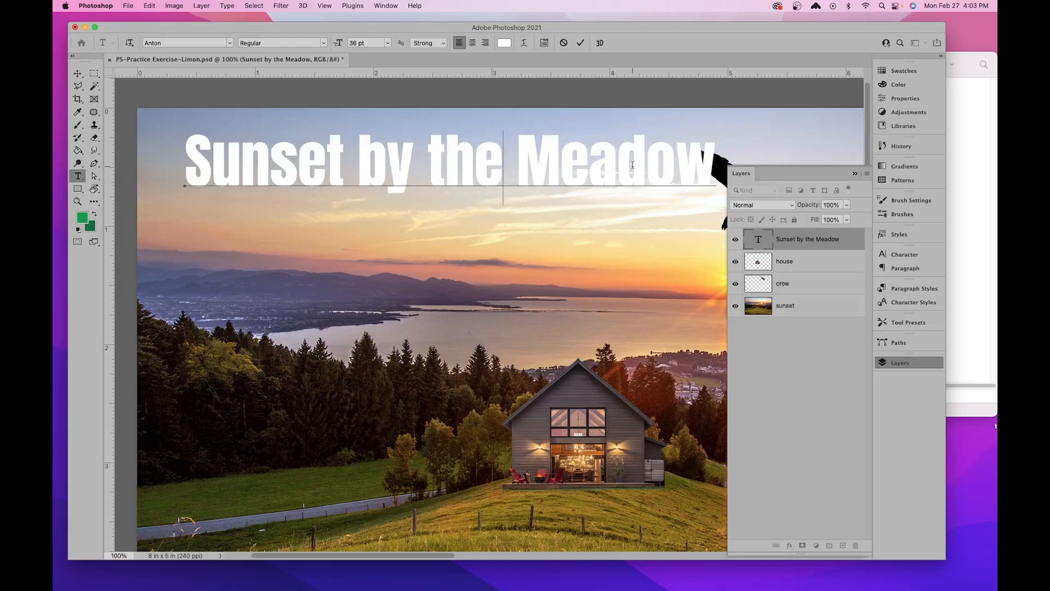
- Recolour the entire title text dark red #883232, trying brighter reds and a purple along the way
triple_click(405, 163)
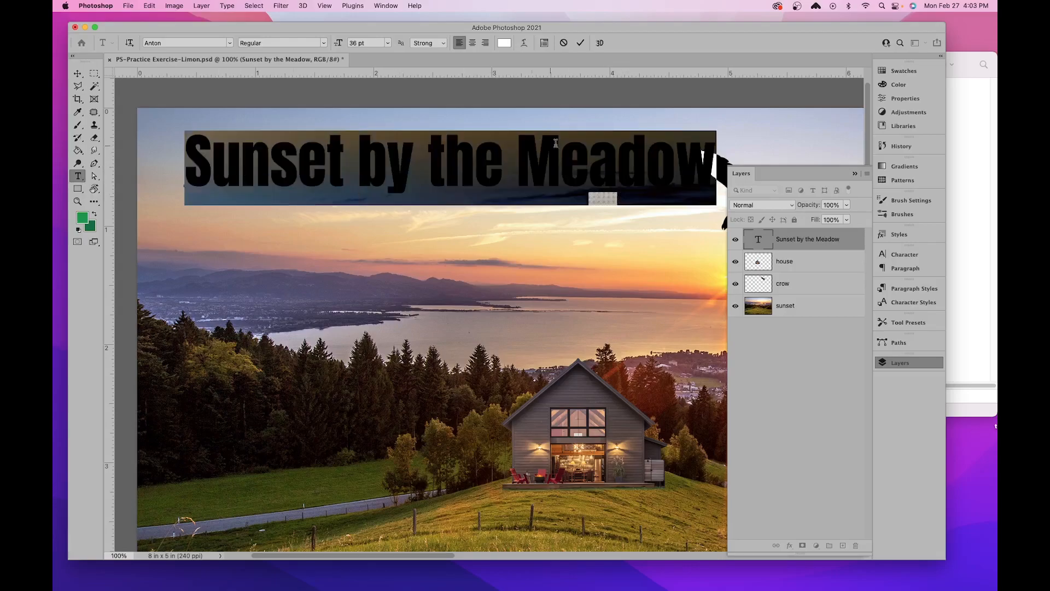
click(503, 44)
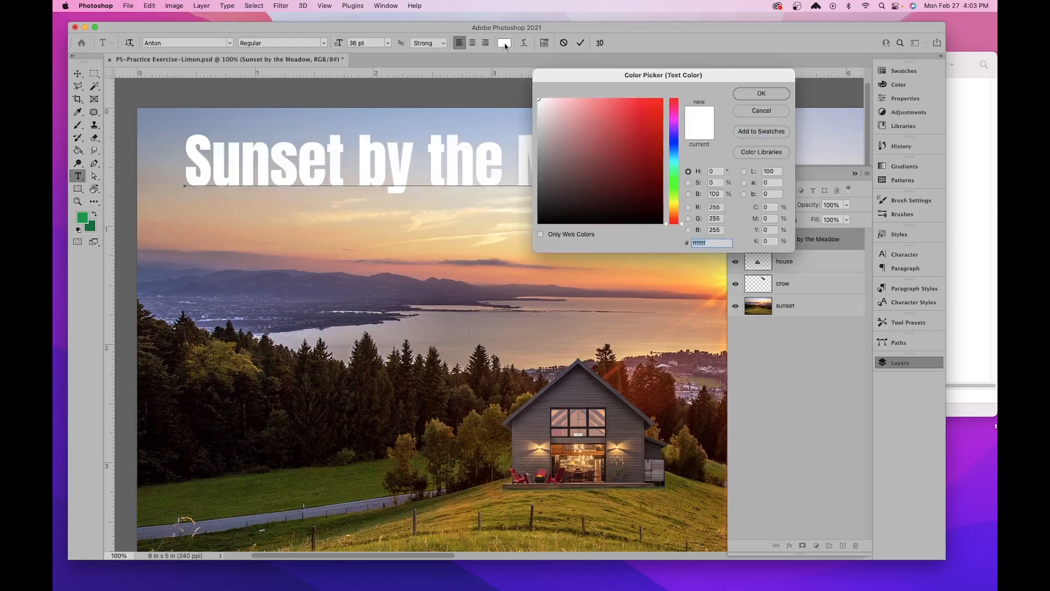
mouse_move(573, 117)
mouse_down()
mouse_move(638, 103)
mouse_move(622, 140)
mouse_move(654, 106)
mouse_move(614, 155)
mouse_move(628, 157)
mouse_up()
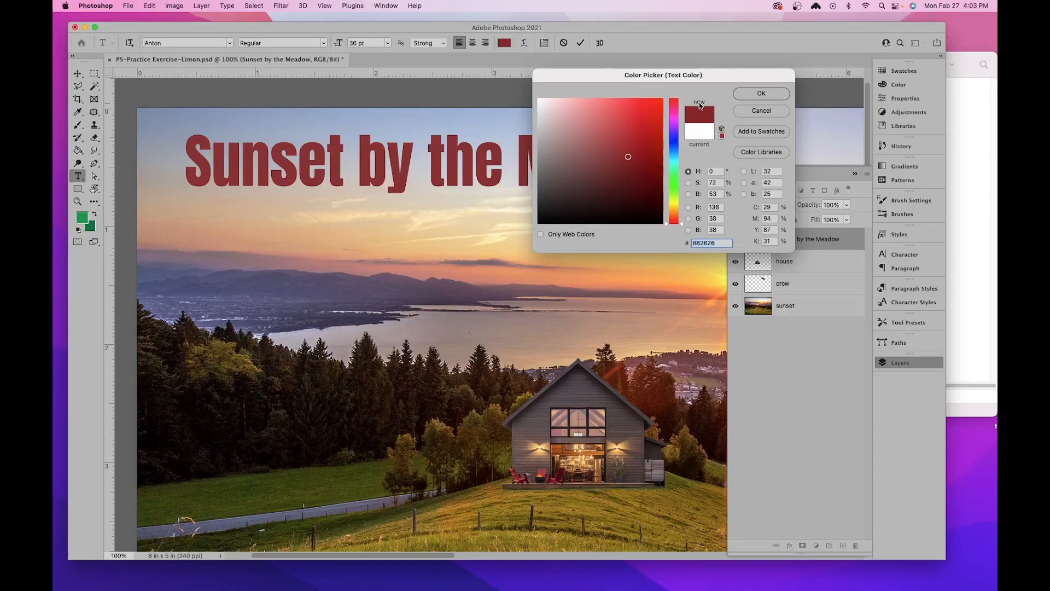
click(644, 113)
mouse_move(644, 113)
mouse_down()
mouse_move(580, 149)
mouse_move(596, 171)
mouse_move(651, 111)
mouse_up()
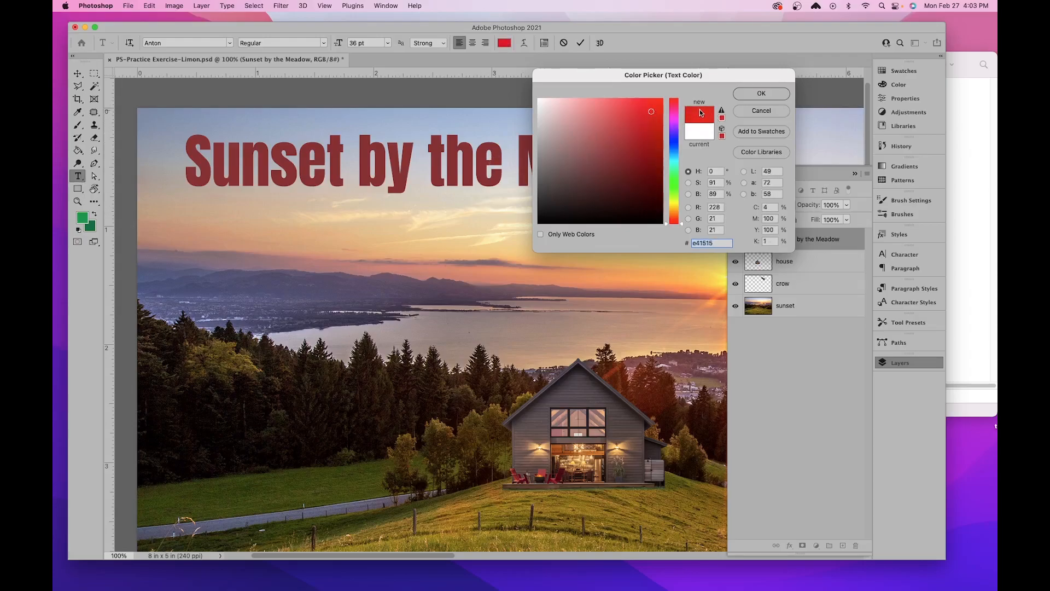
drag(647, 143, 633, 126)
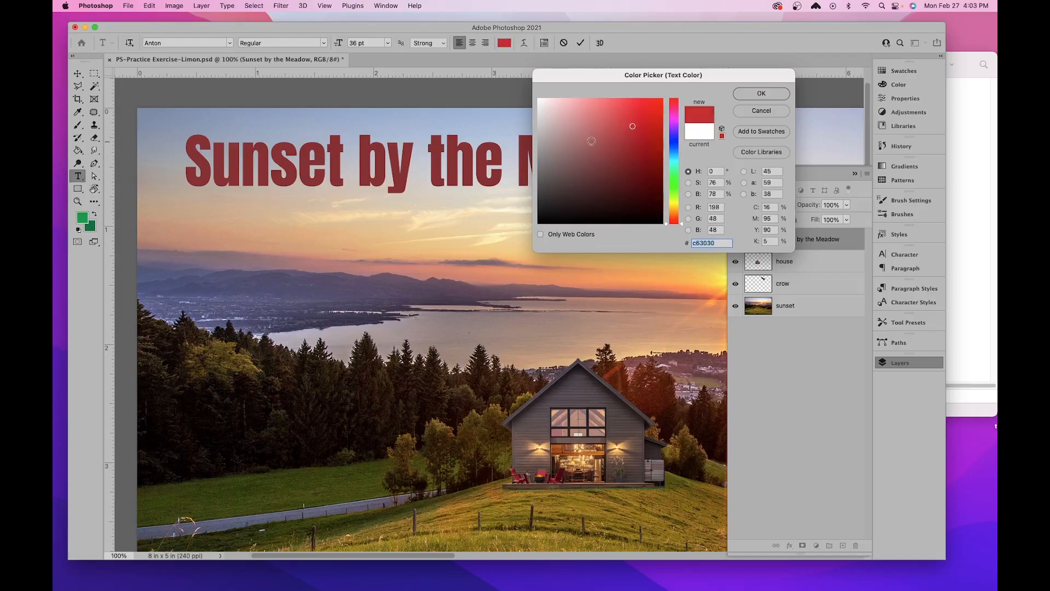
mouse_move(673, 144)
mouse_down()
mouse_move(675, 124)
mouse_move(630, 108)
mouse_move(624, 122)
mouse_up()
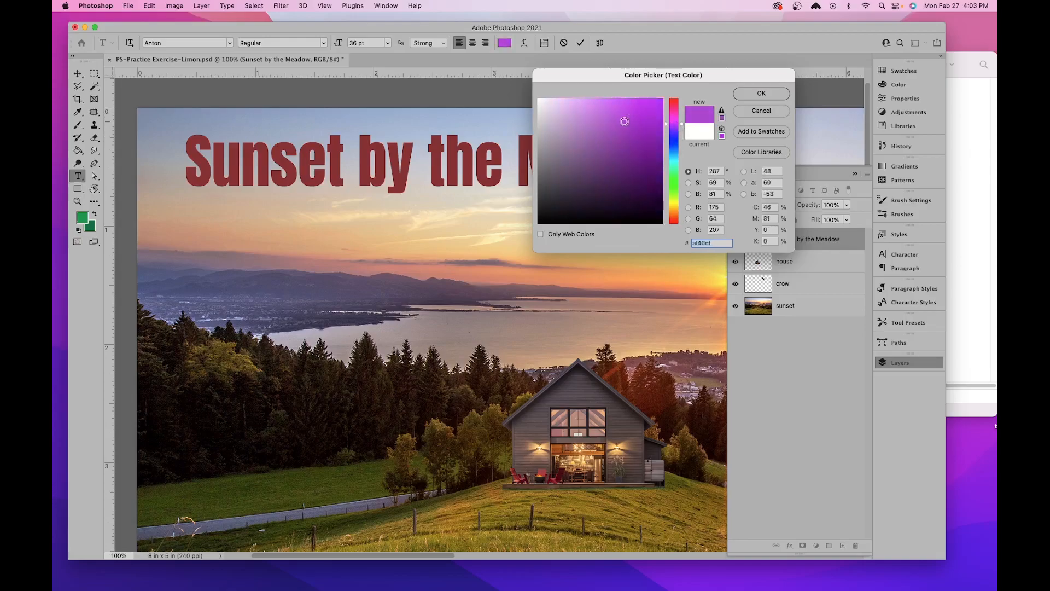
click(766, 92)
click(639, 151)
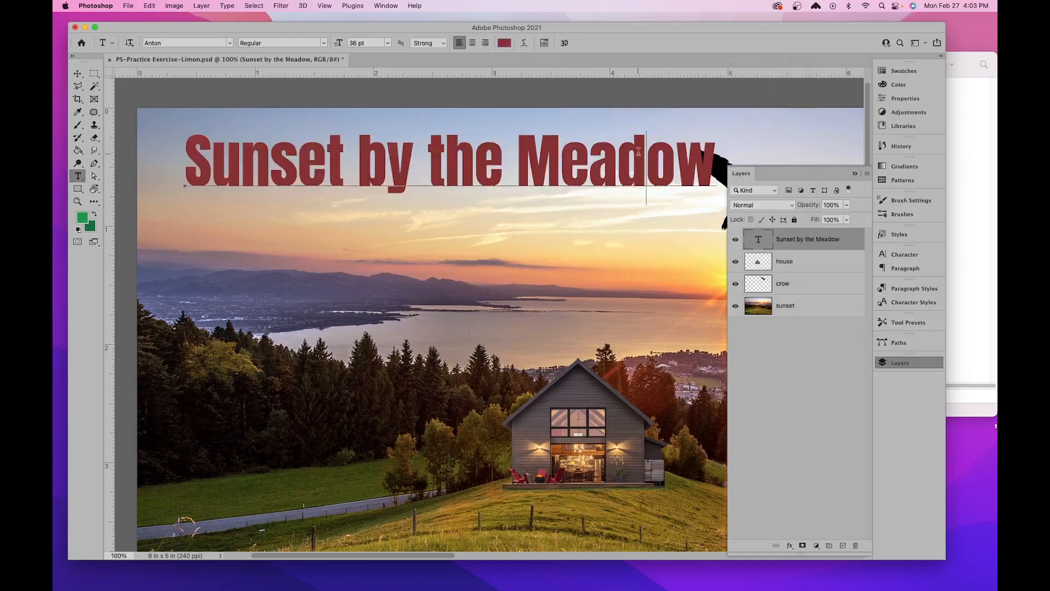
- Sample colours from the image for the whole title text and apply the muted purple #594e6a from the distant hills
triple_click(421, 172)
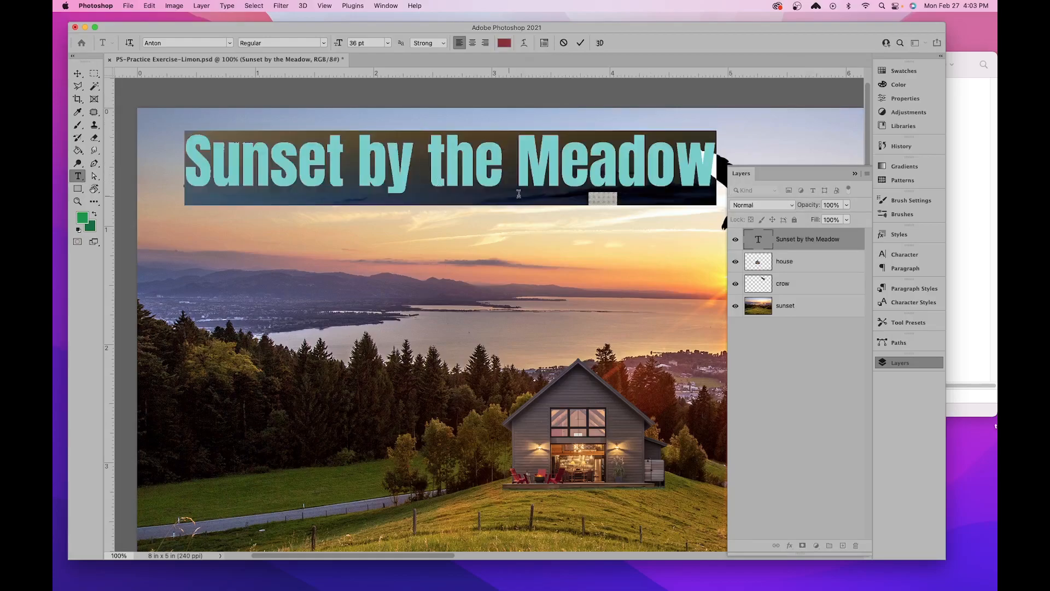
click(504, 43)
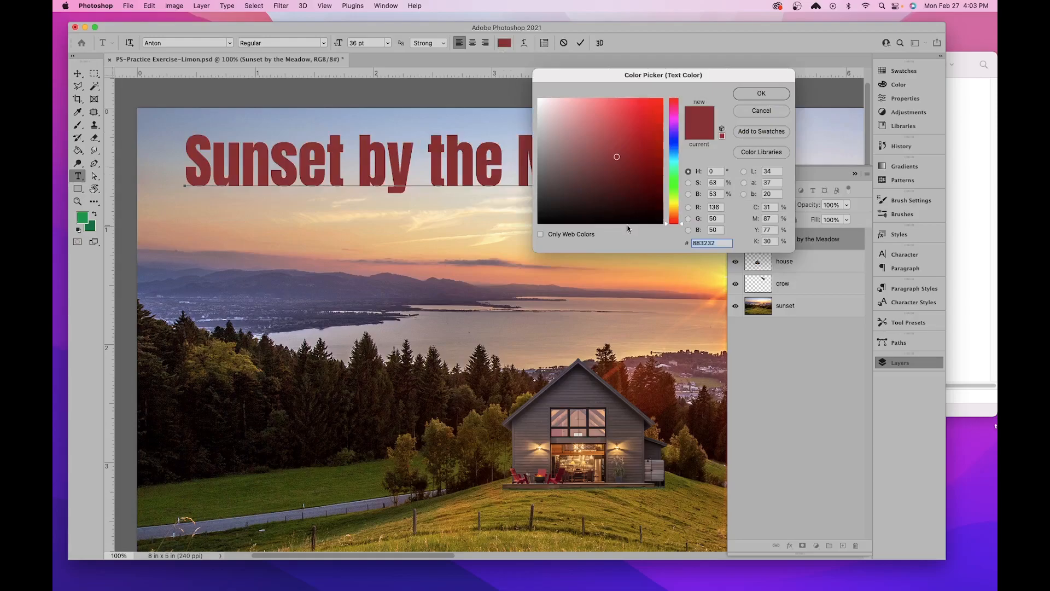
mouse_move(628, 132)
mouse_down()
mouse_move(608, 119)
mouse_move(627, 145)
mouse_move(651, 120)
mouse_move(641, 143)
mouse_move(638, 132)
mouse_up()
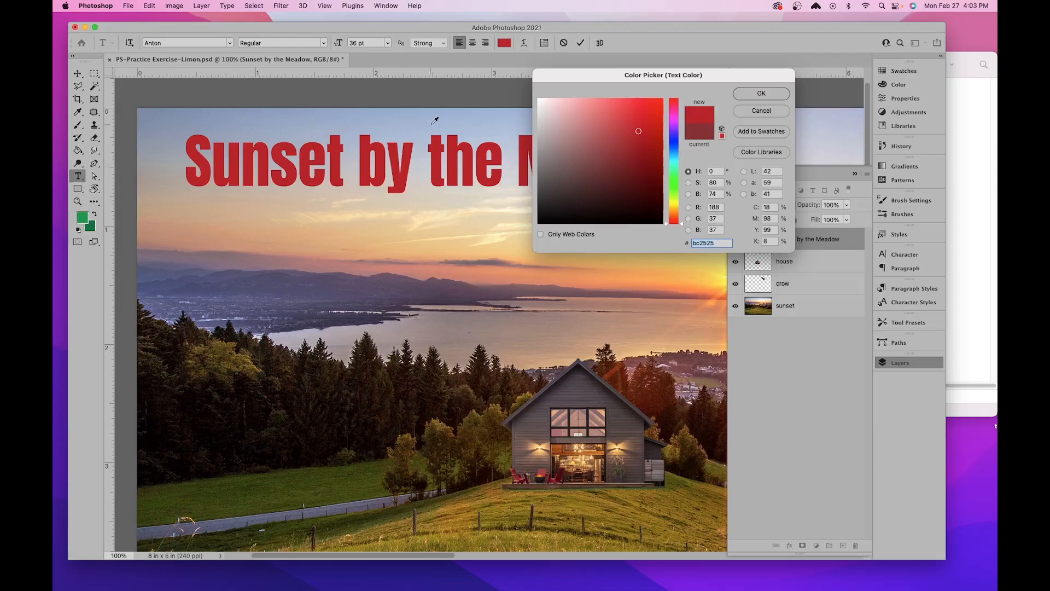
click(497, 120)
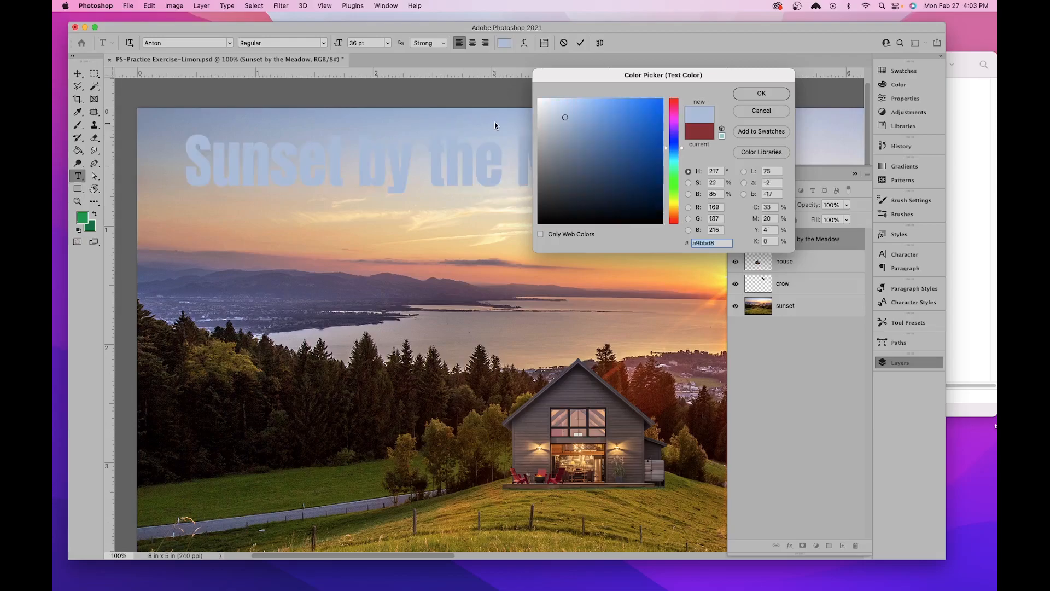
click(517, 255)
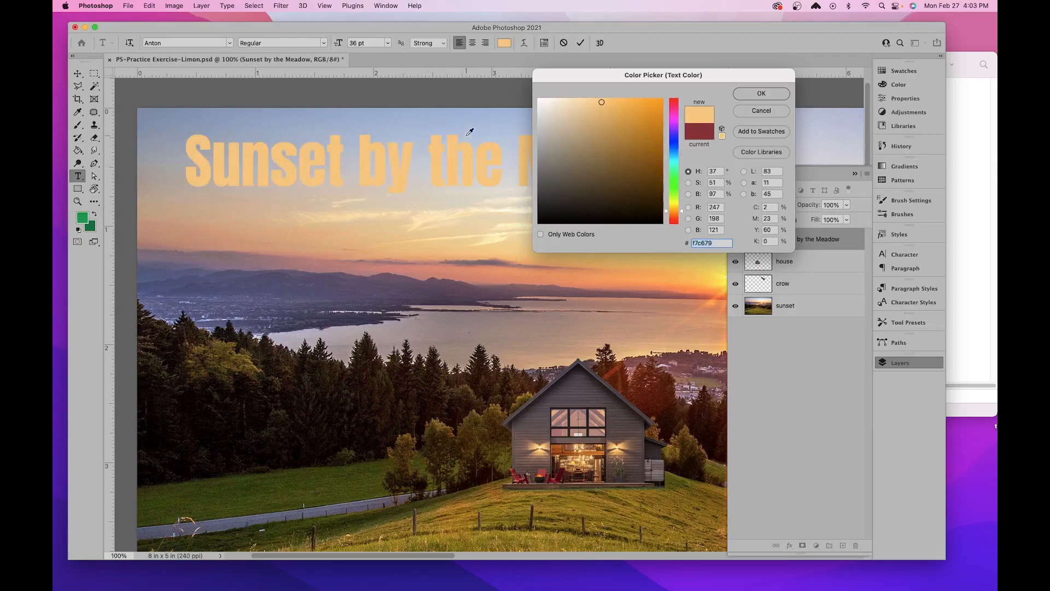
click(452, 116)
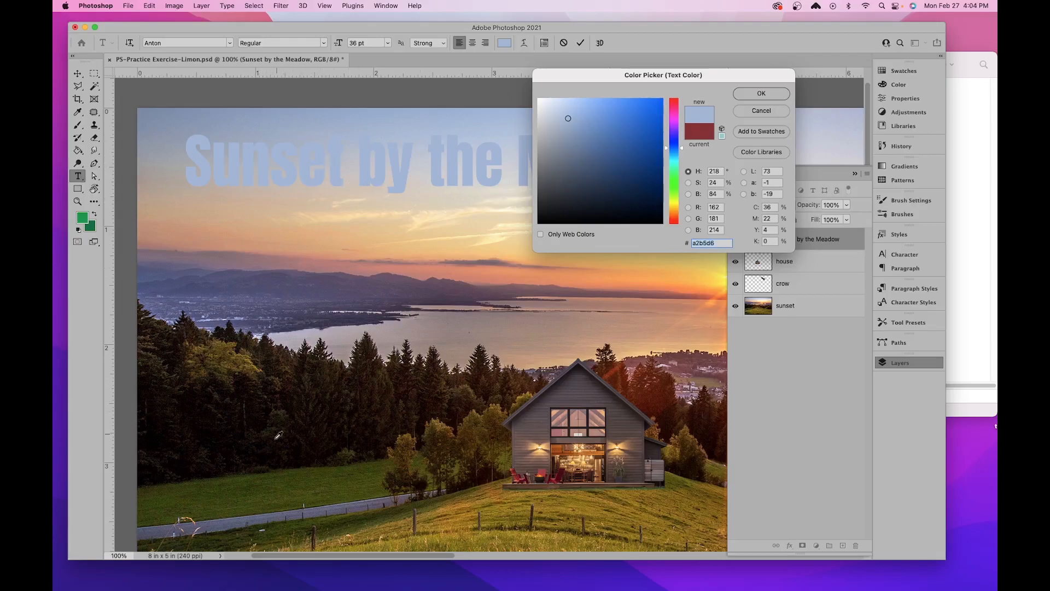
click(270, 482)
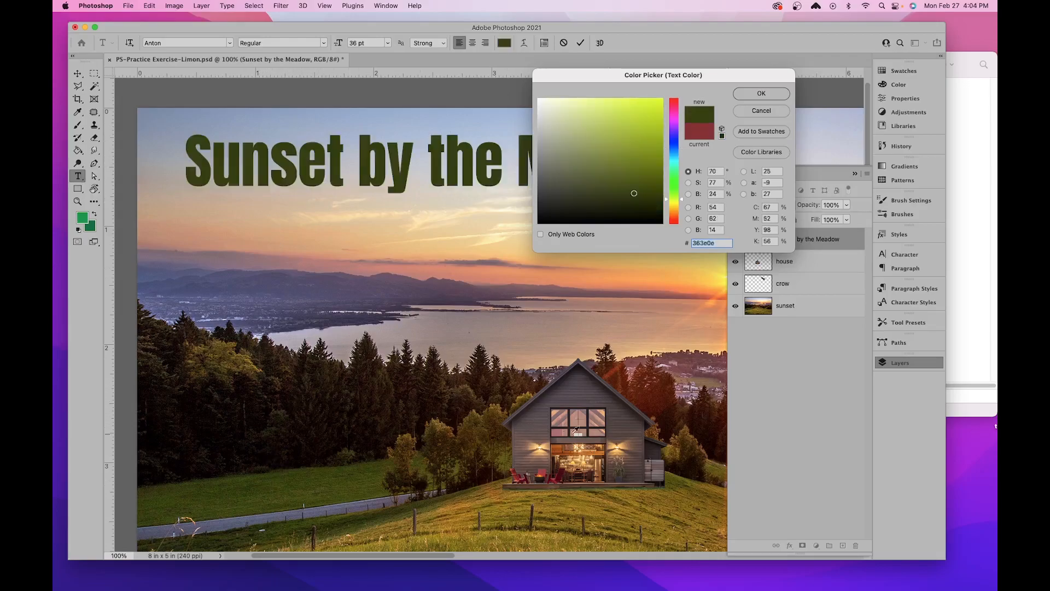
click(549, 469)
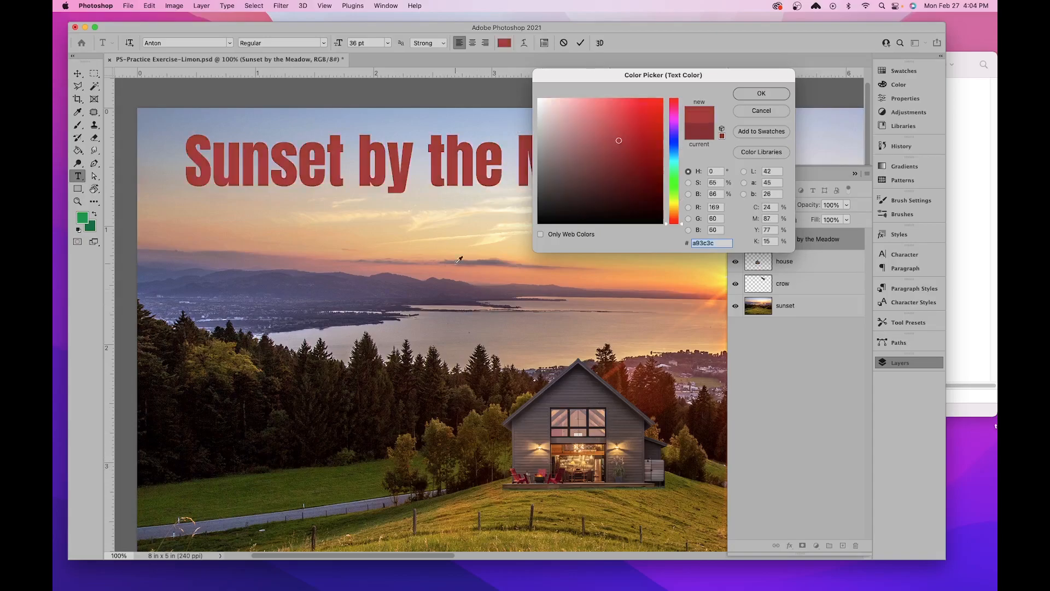
click(339, 289)
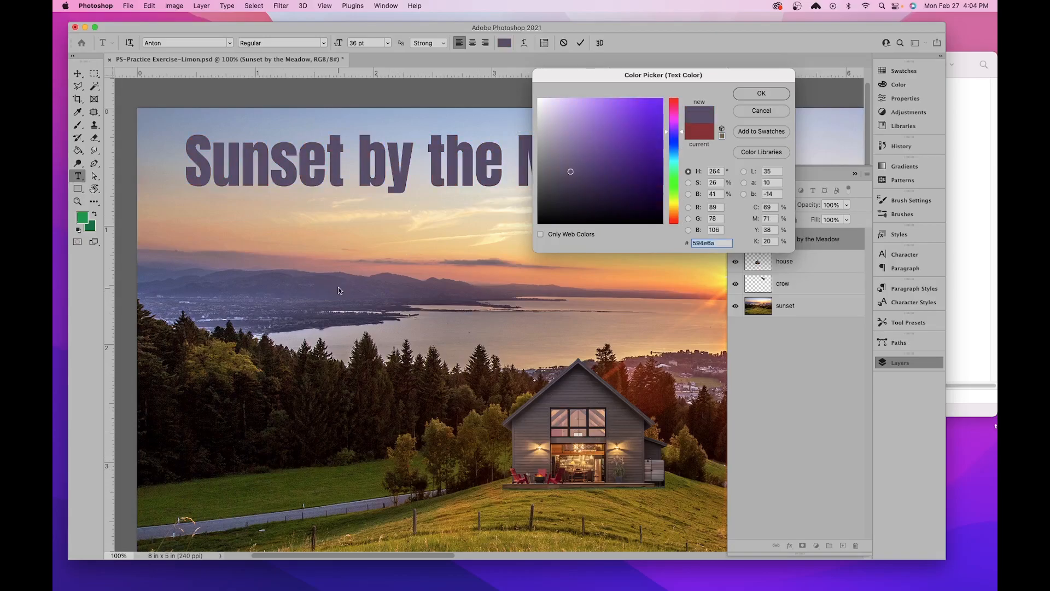
click(763, 94)
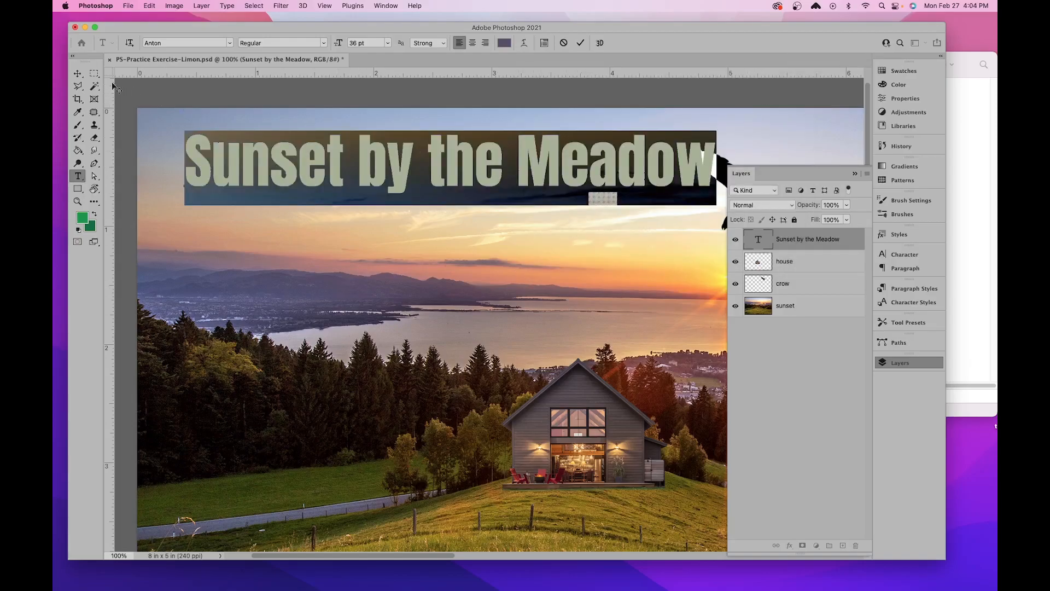
click(78, 74)
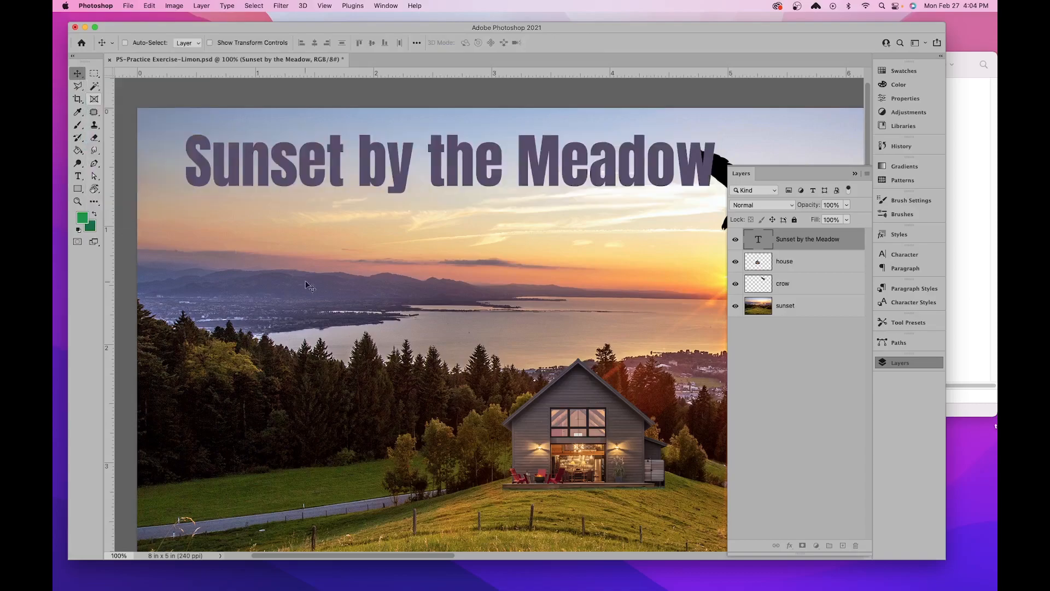
- Move the crow about 0.85 inch right and slightly up so it clears the end of the title
drag(609, 215, 479, 238)
drag(547, 238, 418, 245)
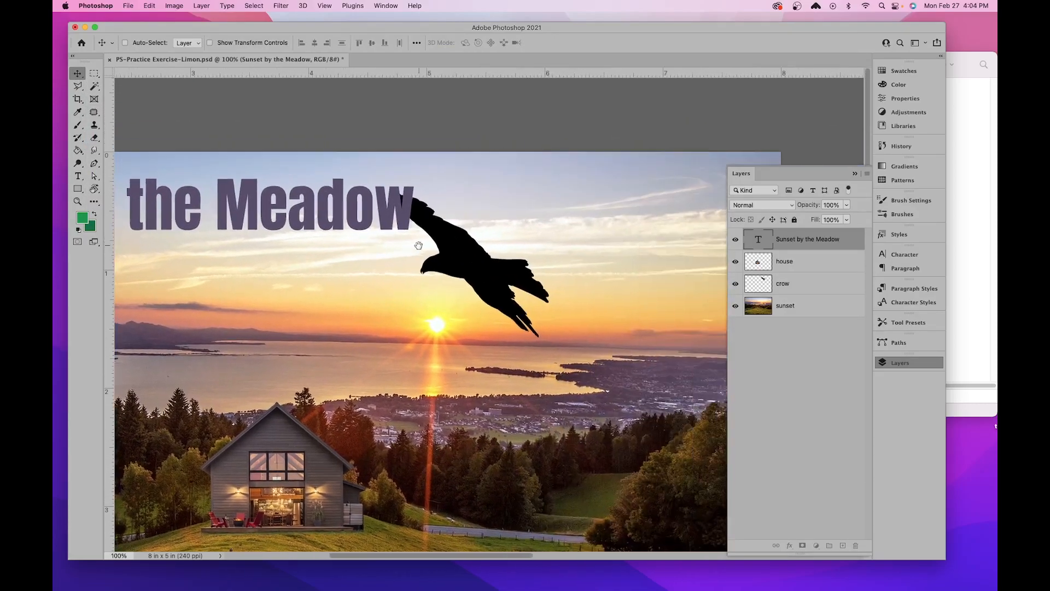
click(793, 285)
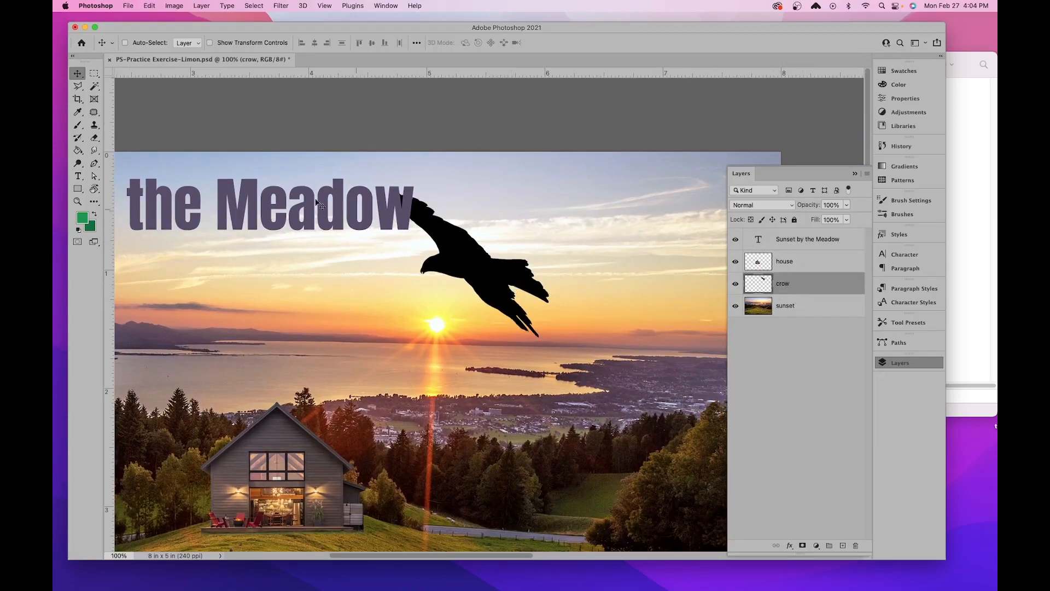
drag(465, 245, 566, 234)
drag(323, 246, 518, 206)
key(super+minus)
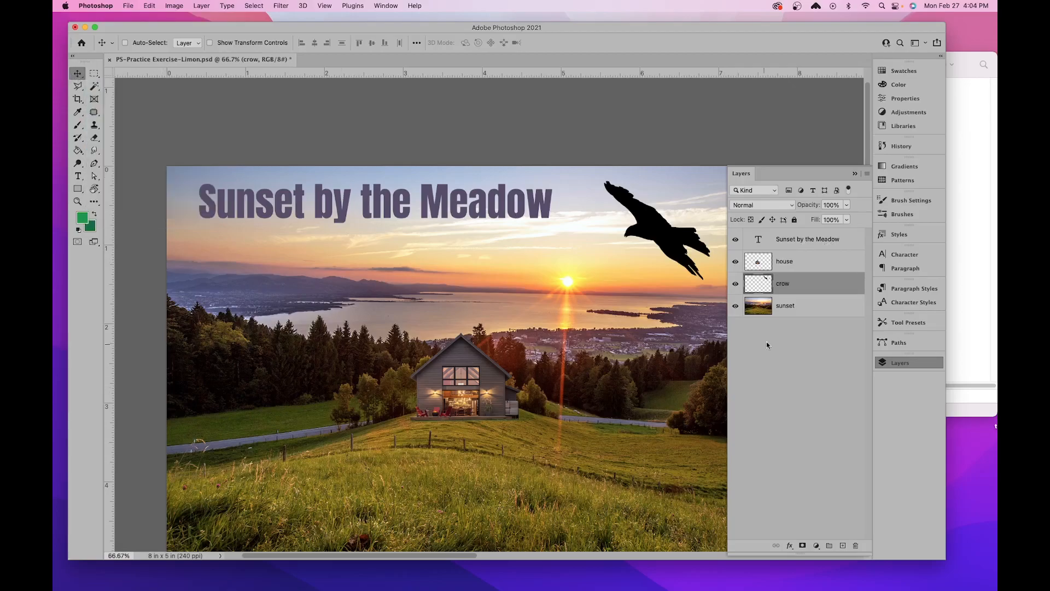
- Move the title layer slightly down and right, and scale it proportionally to 107.40%
click(806, 243)
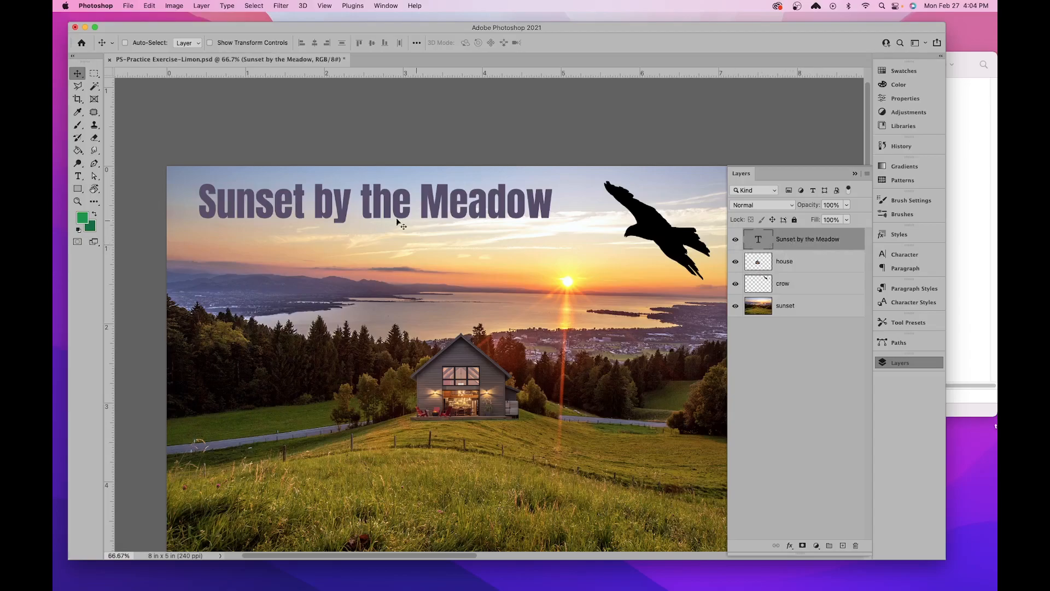
drag(368, 208, 373, 219)
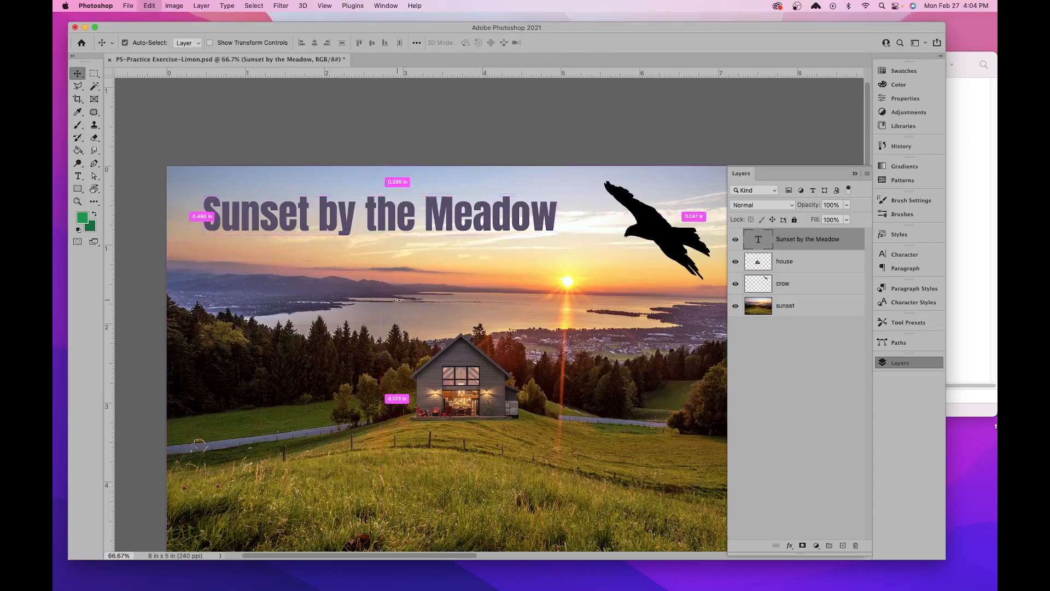
key(super+t)
drag(558, 194, 585, 200)
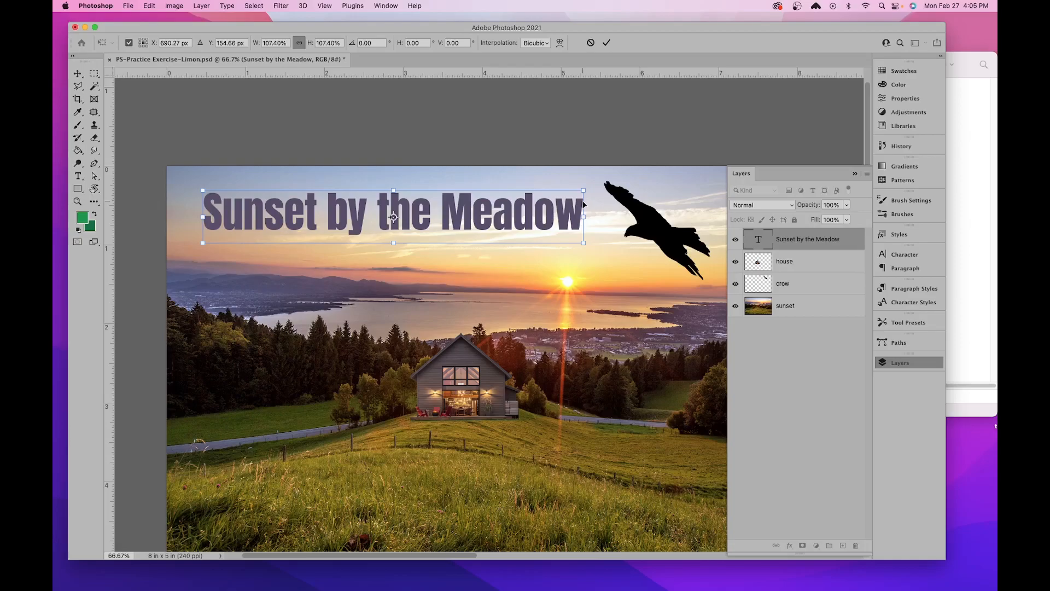
key(Return)
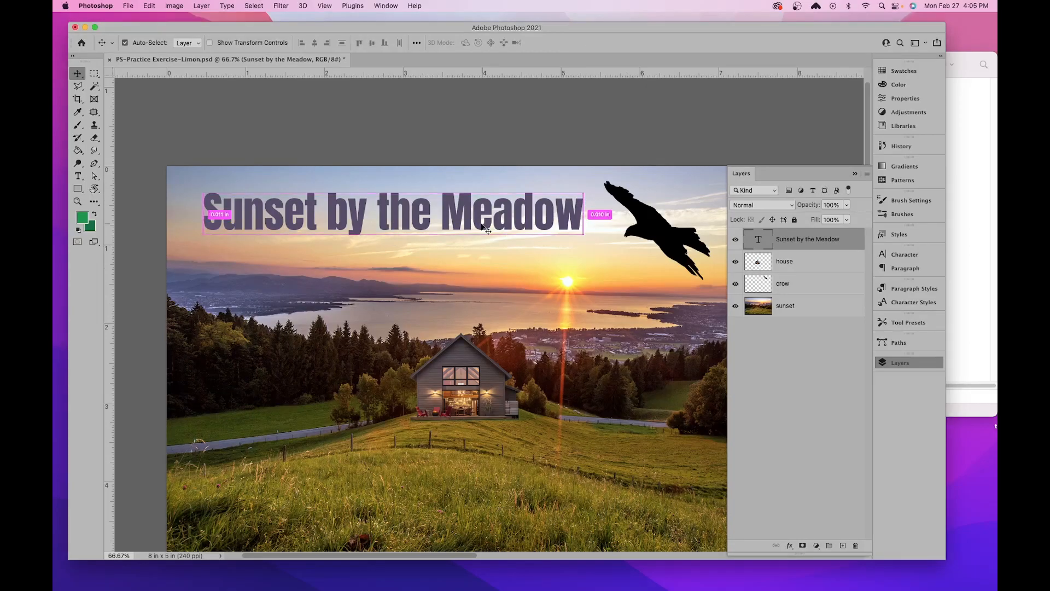
- Open the title layer's Layer Style settings and enable the Bevel & Emboss effect
key(super+1)
key(super+equal)
drag(459, 169, 356, 410)
drag(589, 278, 522, 251)
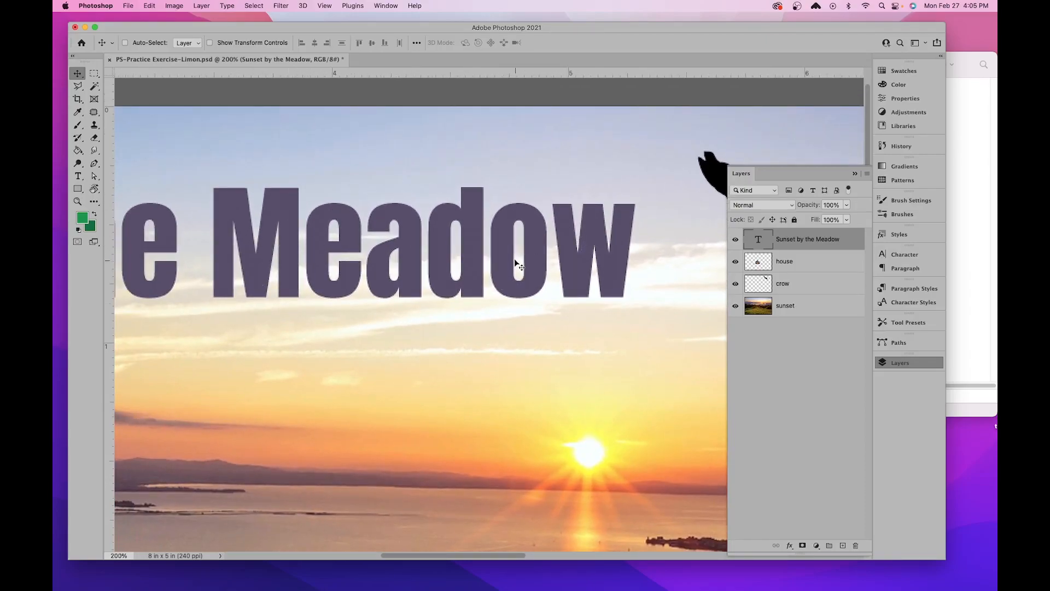
double_click(851, 241)
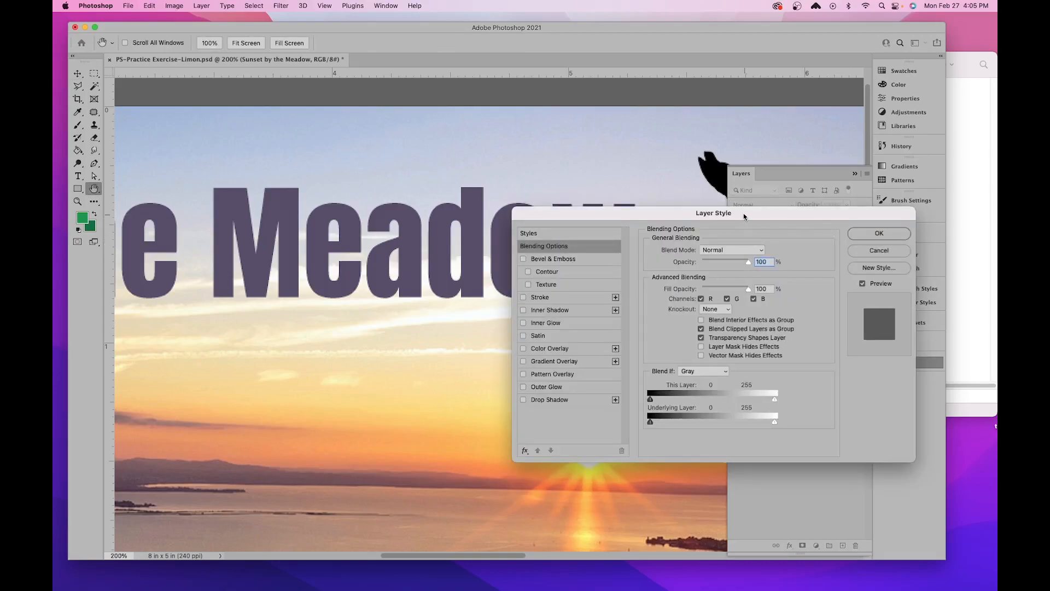
drag(744, 215, 736, 98)
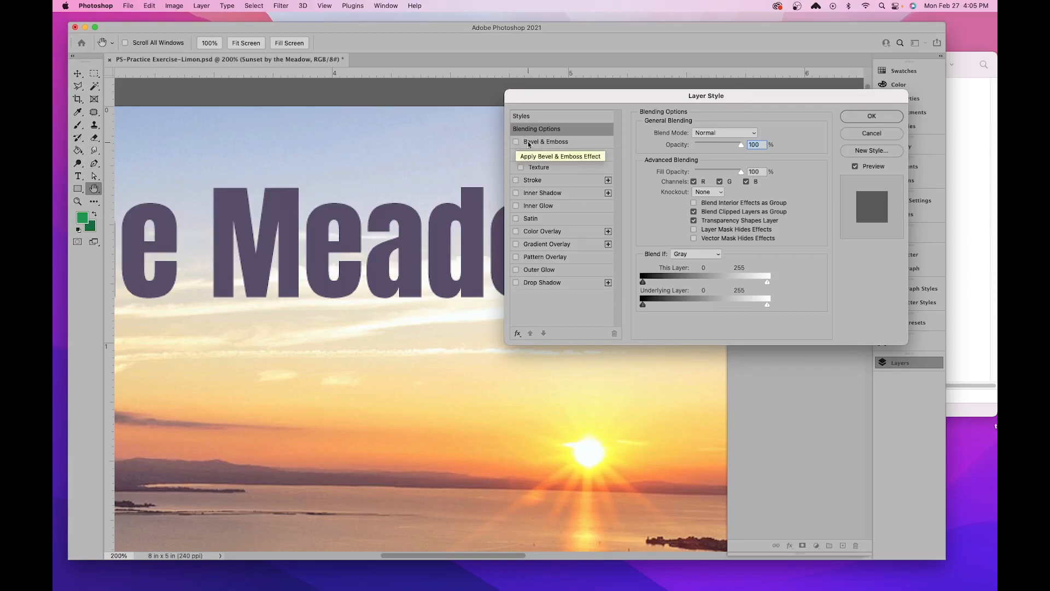
click(547, 145)
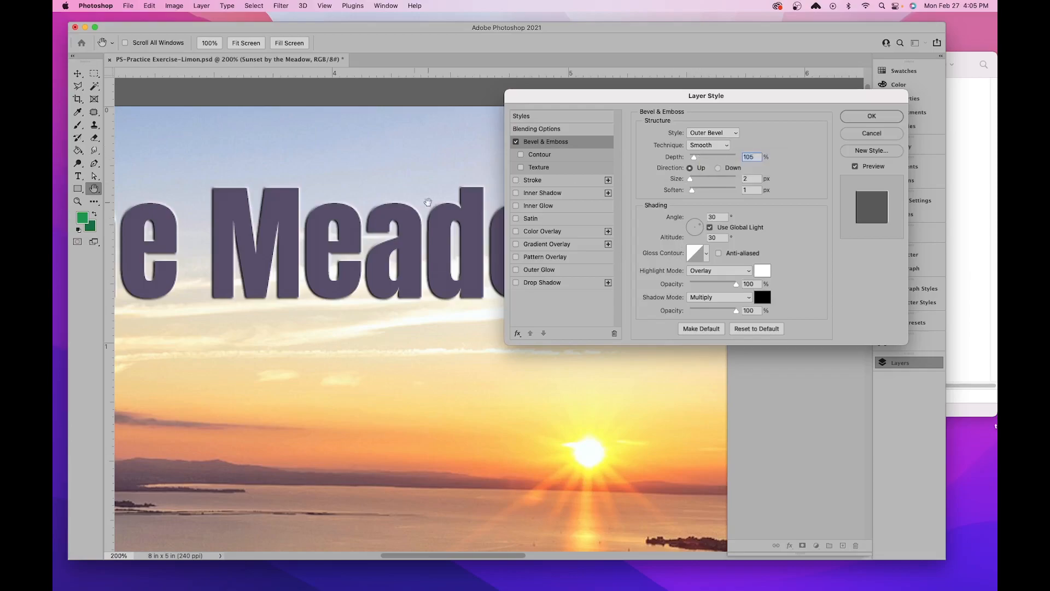
- Keep the Outer Bevel style and set the bevel's depth to 209%, size to 4 px and soften to 2 px
click(712, 133)
click(712, 134)
drag(694, 159, 700, 158)
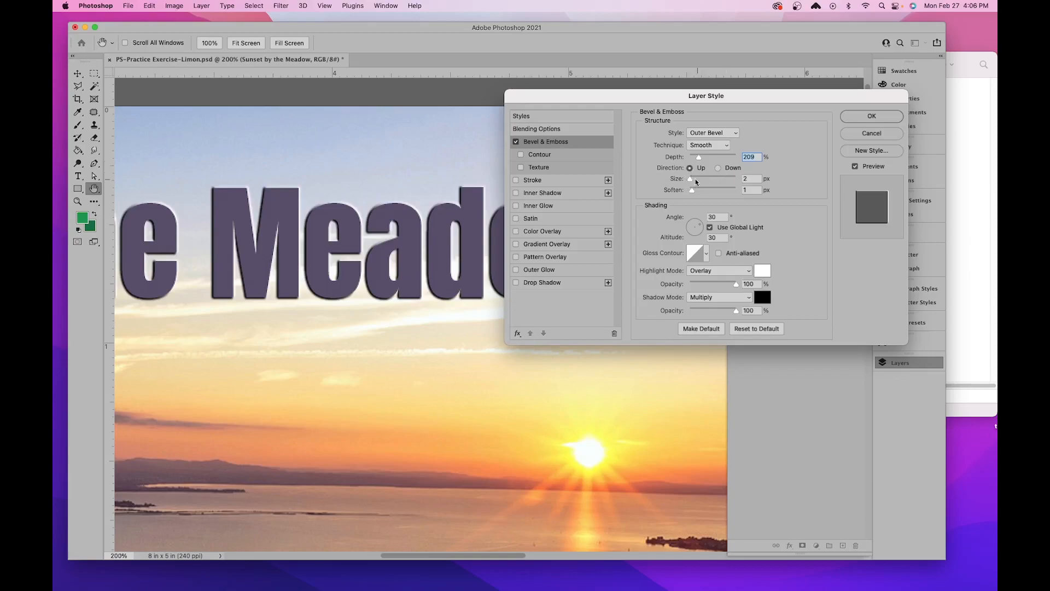
drag(690, 181, 692, 181)
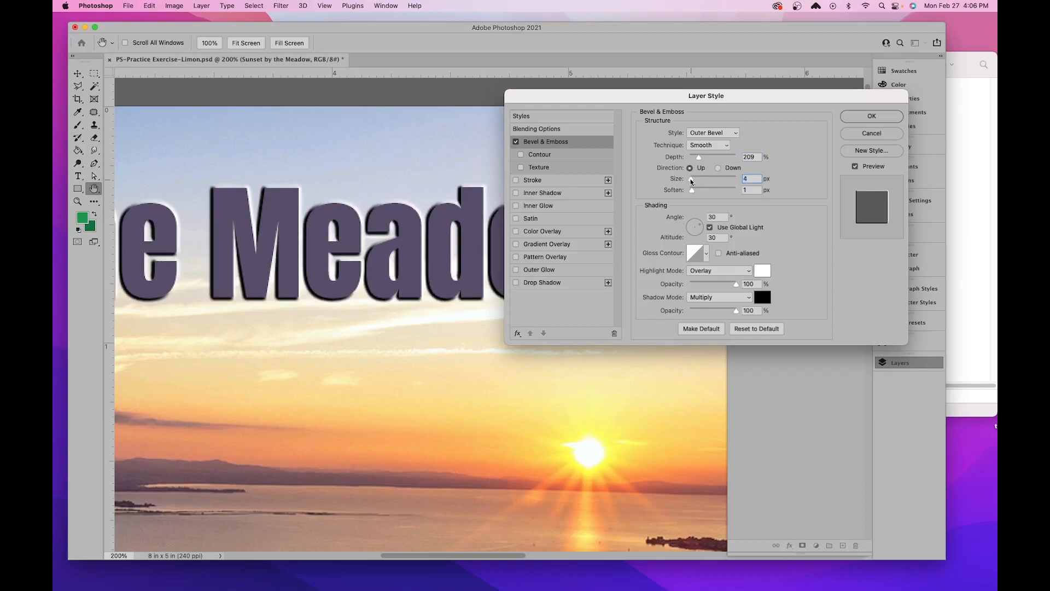
mouse_move(692, 191)
mouse_down()
mouse_move(706, 192)
mouse_move(694, 194)
mouse_up()
- Adjust the bevel's shading light to an angle of 115° and an altitude of 48°
click(696, 225)
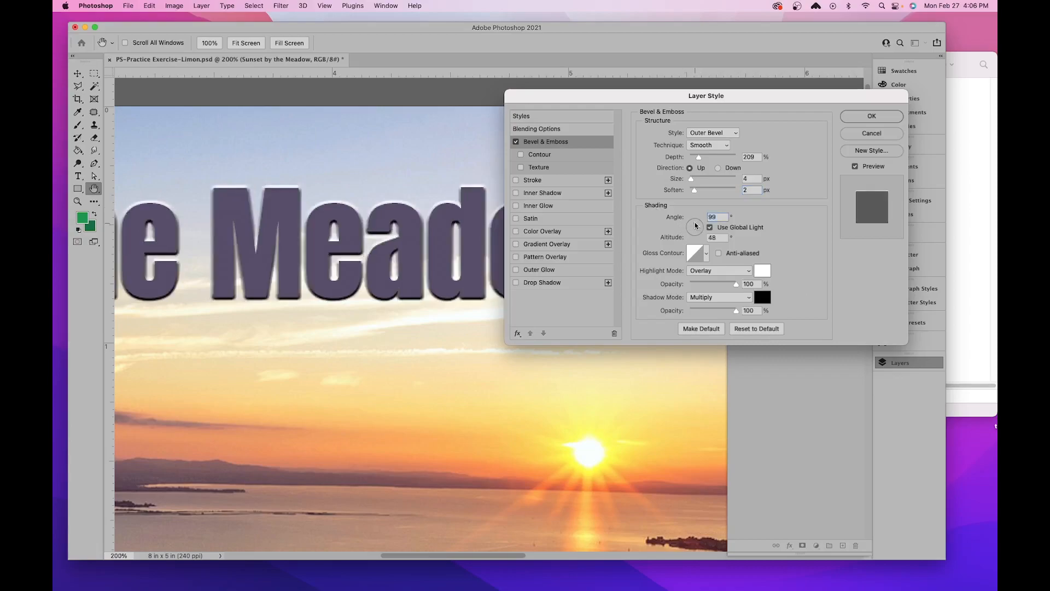
drag(694, 224, 695, 223)
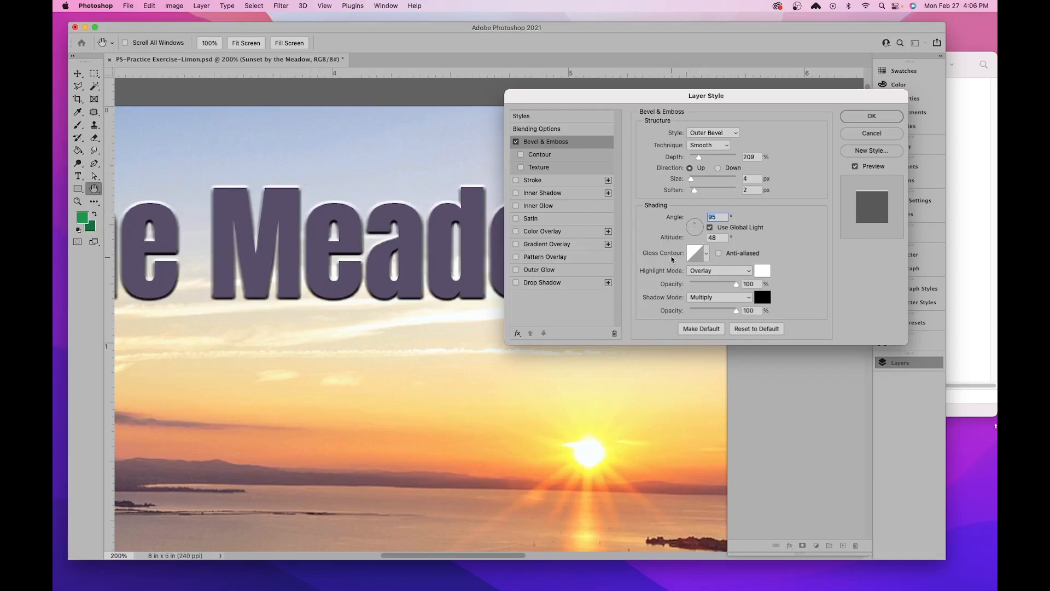
click(696, 226)
drag(696, 226, 693, 226)
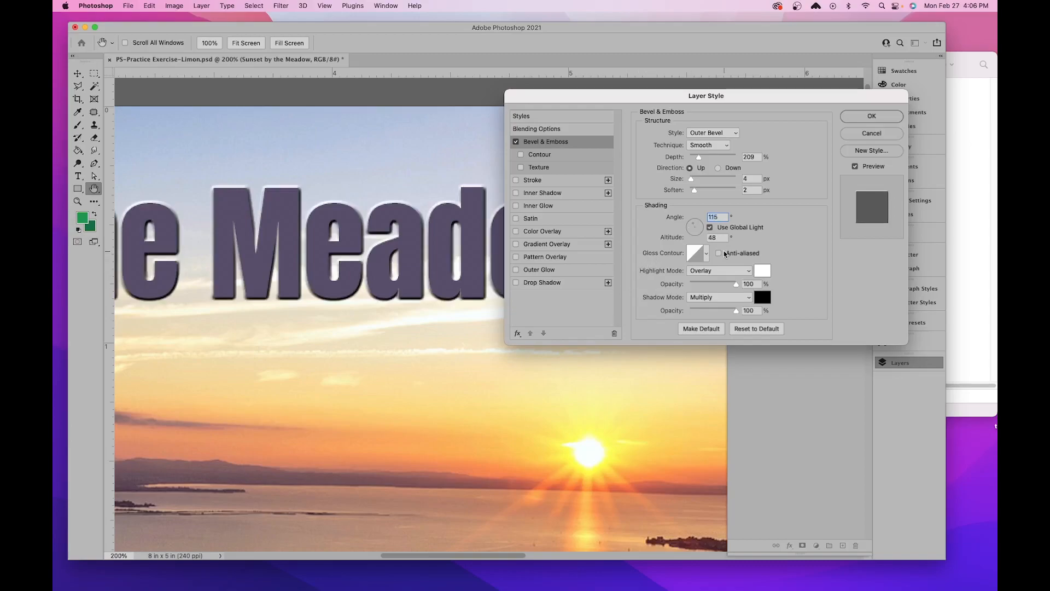
click(706, 253)
click(641, 279)
click(743, 248)
click(706, 270)
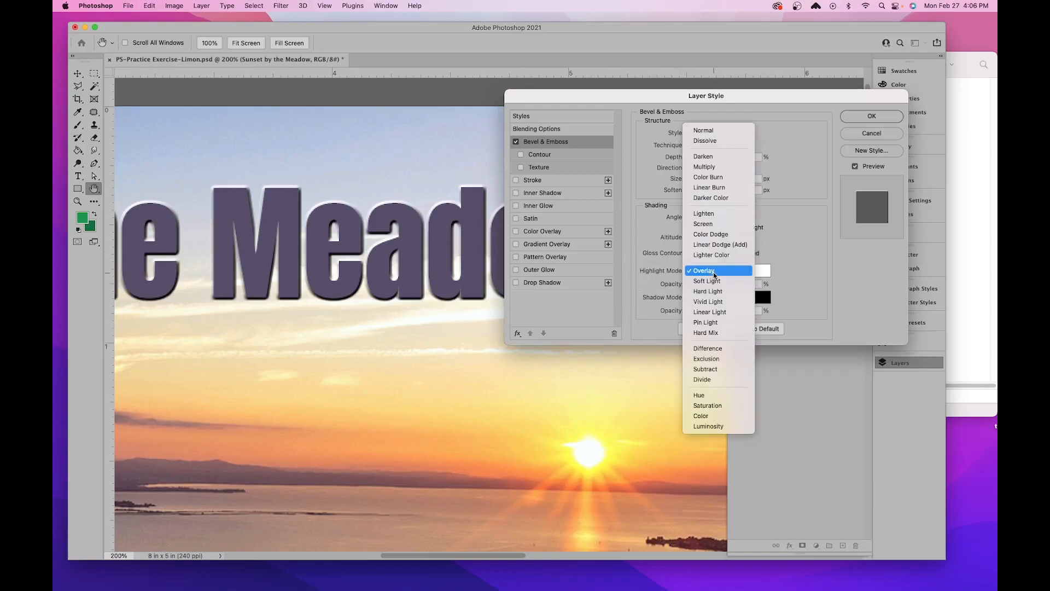
click(723, 272)
- Try the pink highlight colour #e384e3 on the bevel and restore white #ffffff
click(762, 271)
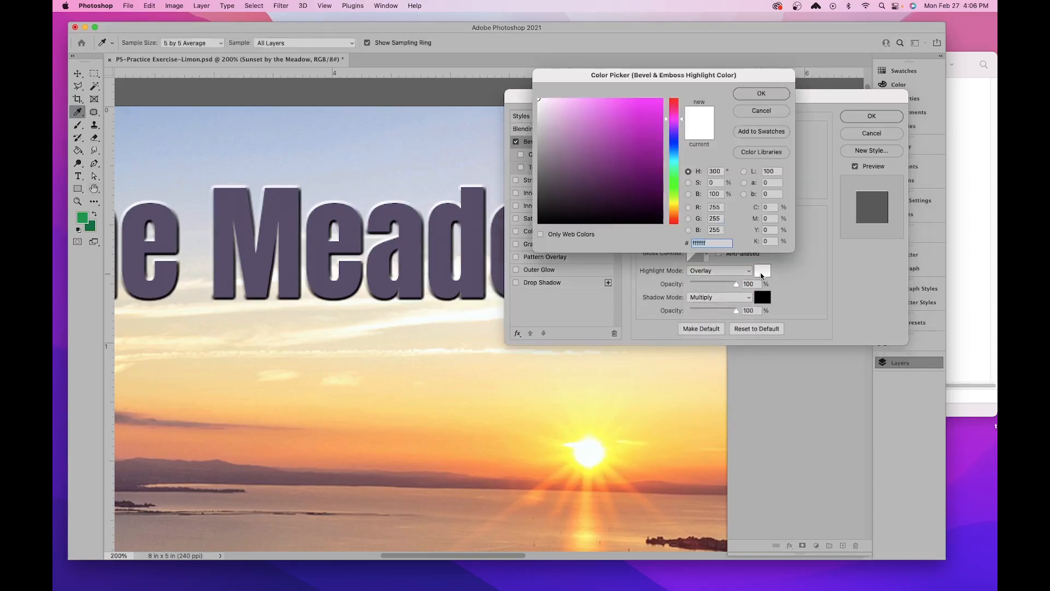
drag(622, 126, 592, 110)
click(320, 200)
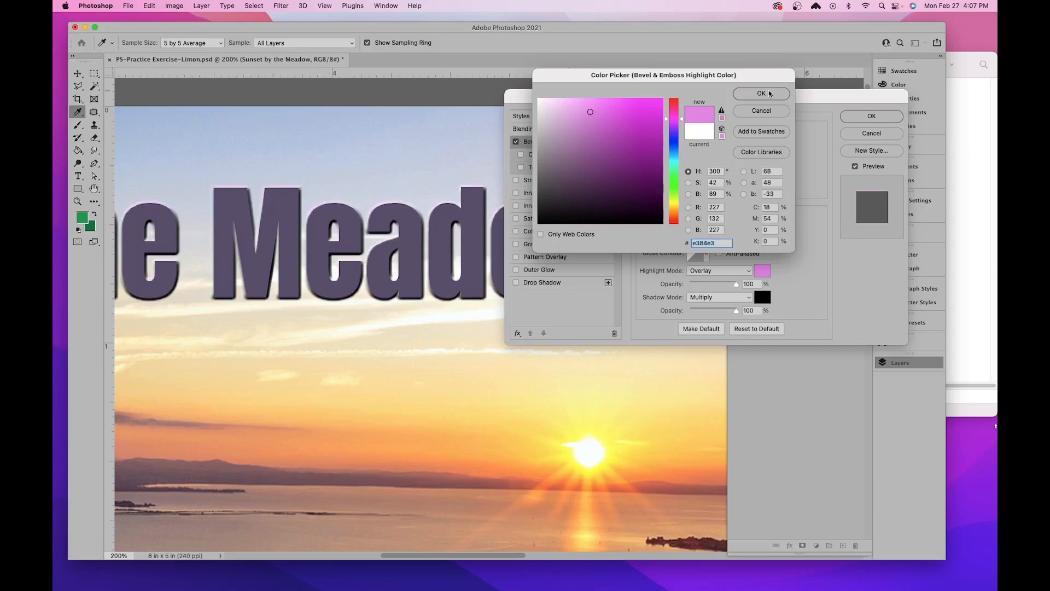
text(ffffff)
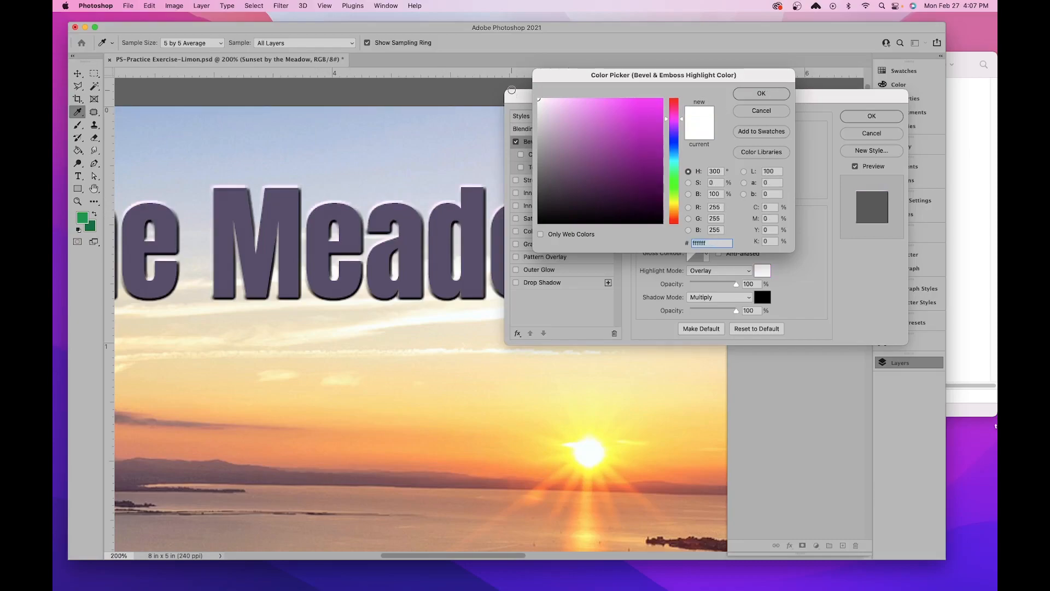
click(734, 94)
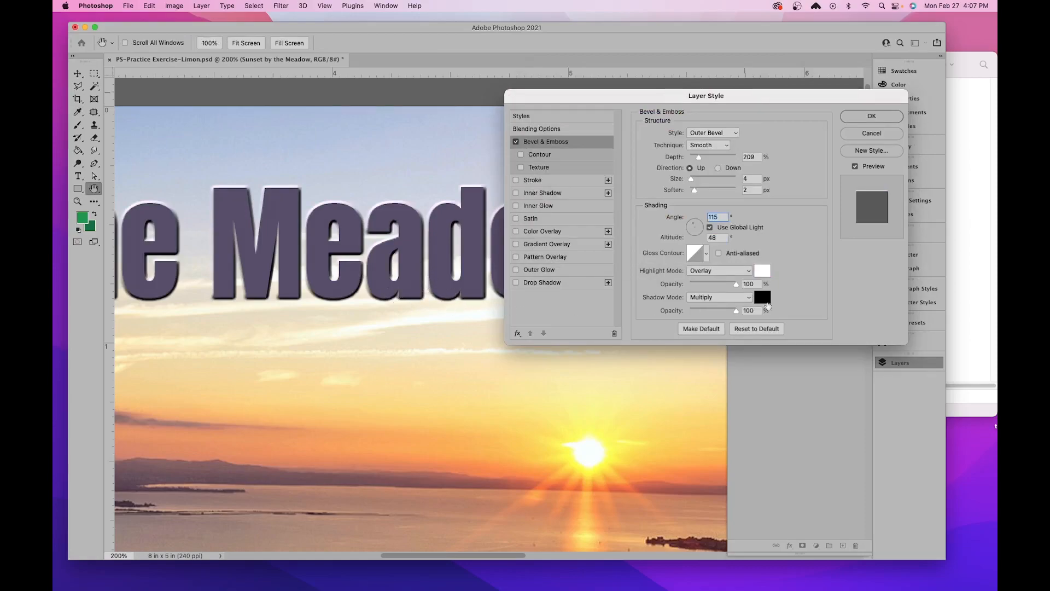
- Try the green #20a567 as the bevel's shadow colour
click(767, 301)
drag(636, 164, 639, 142)
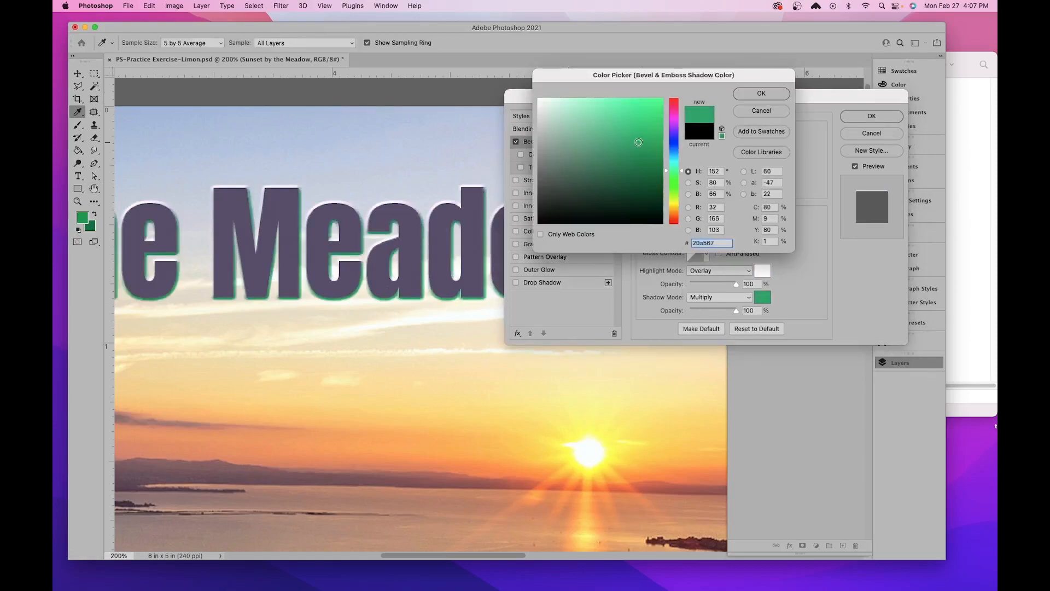
click(762, 94)
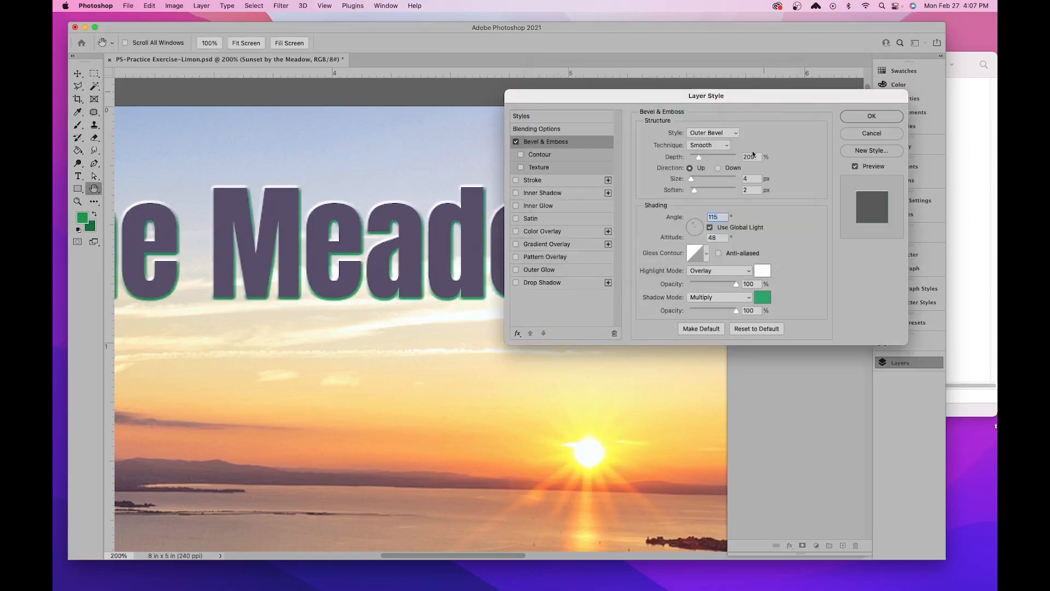
- Try pink and yellow highlight colours on the bevel and apply the yellow #e3cf22
click(767, 275)
drag(621, 105, 589, 117)
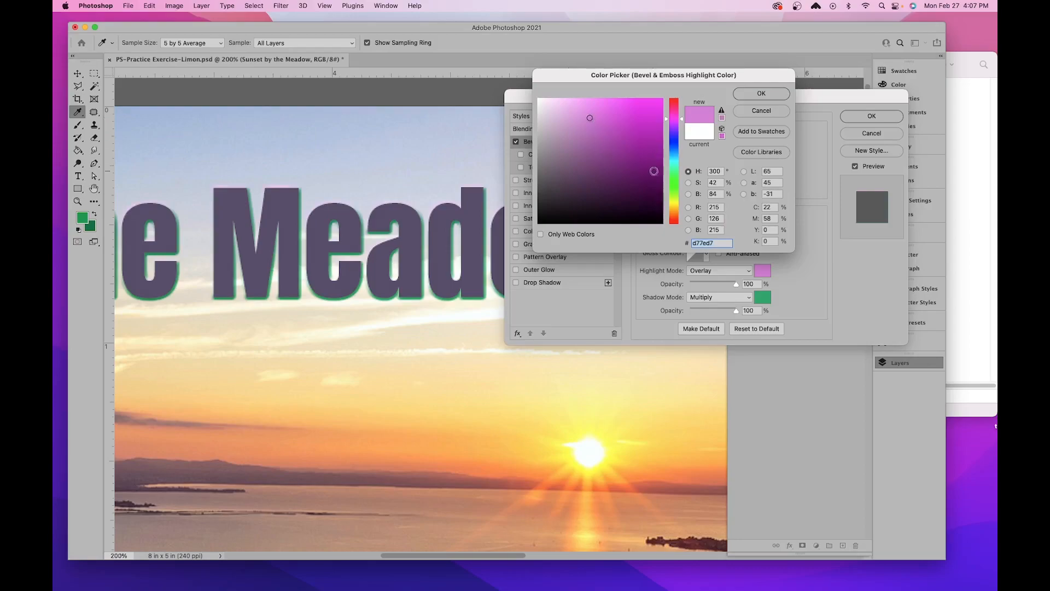
click(672, 205)
click(644, 111)
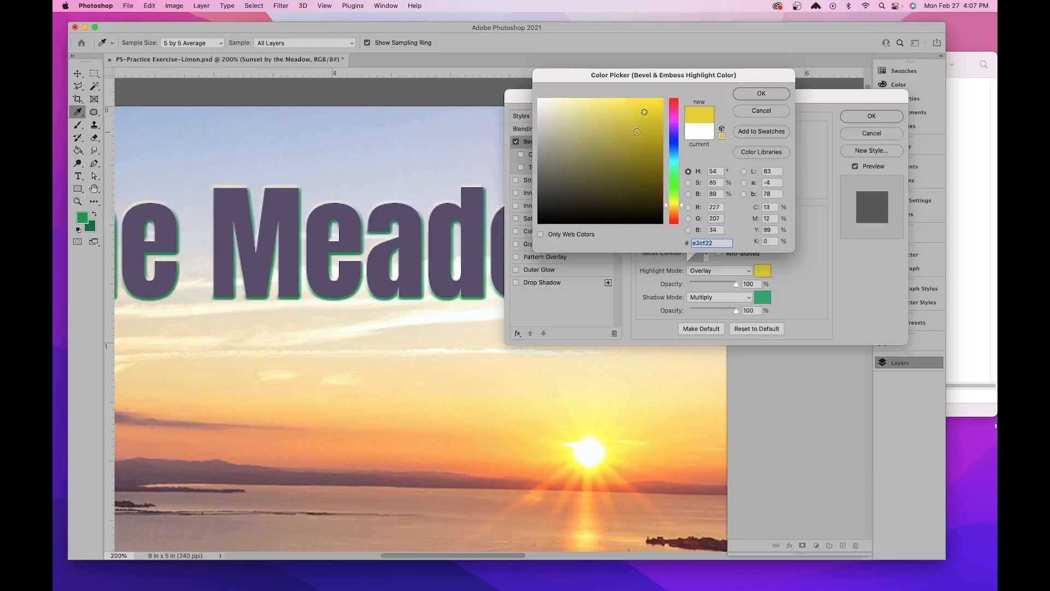
click(772, 95)
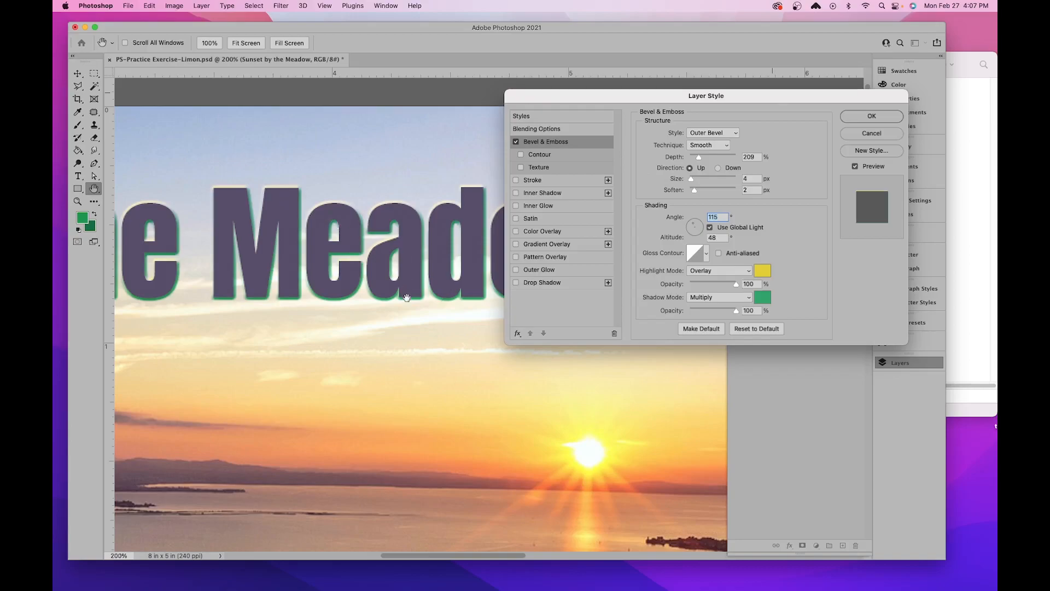
- Restore the bevel's highlight colour to white and its shadow colour to black #000000
click(762, 271)
click(545, 105)
drag(546, 105, 532, 91)
click(761, 93)
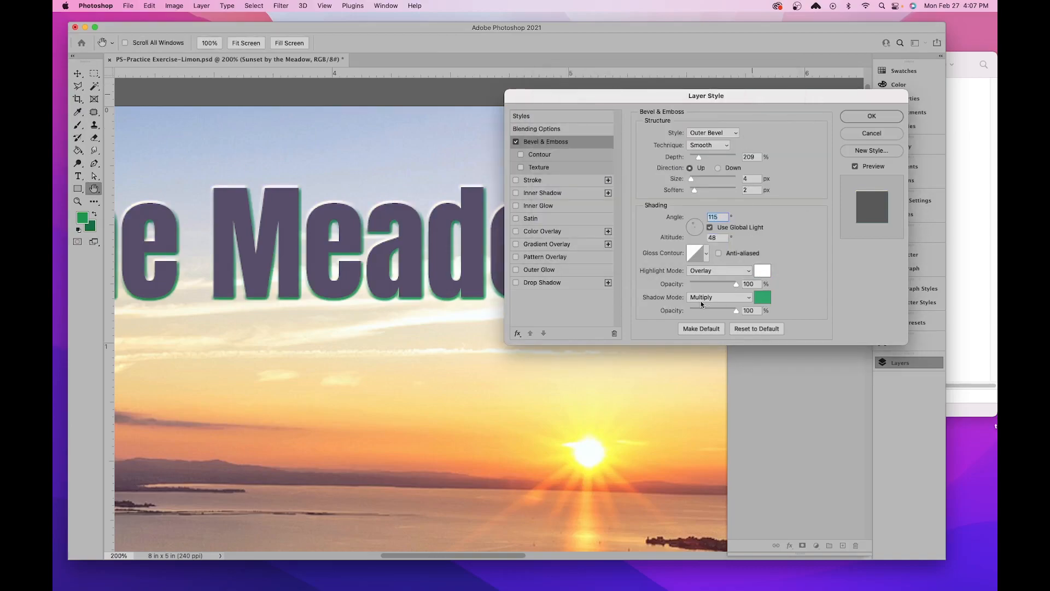
click(761, 303)
drag(594, 181, 517, 240)
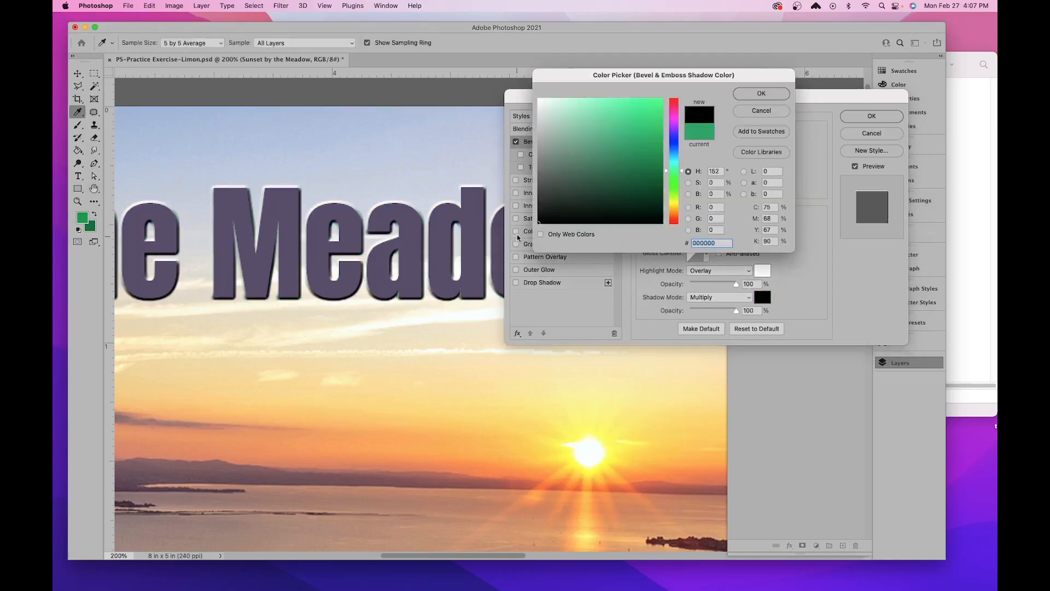
click(761, 93)
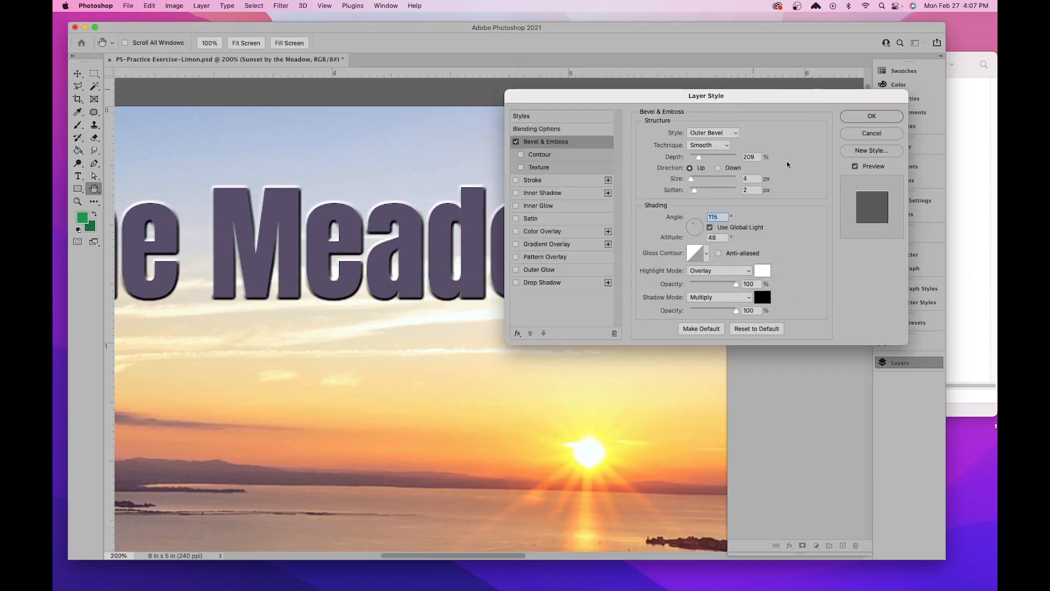
- Enable the Stroke effect on the title with a solid colour fill, Outside position and 3 px size
click(549, 181)
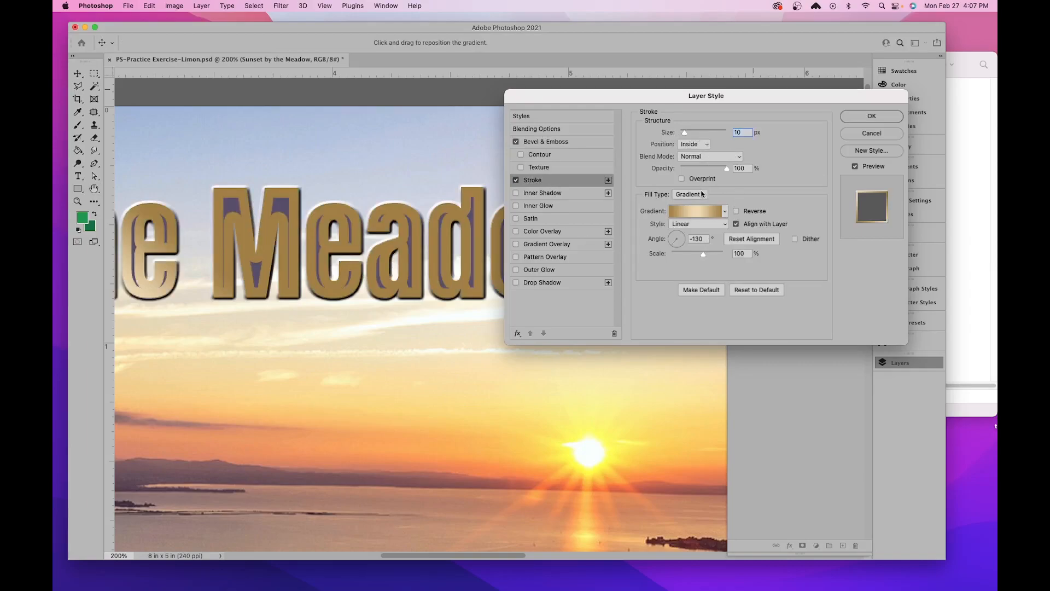
click(678, 198)
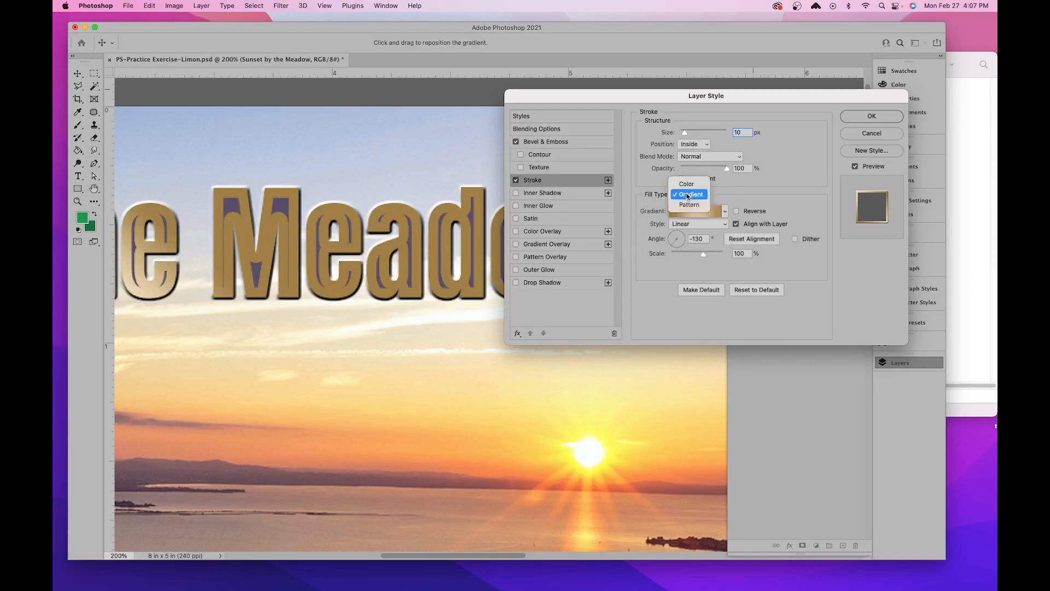
click(692, 184)
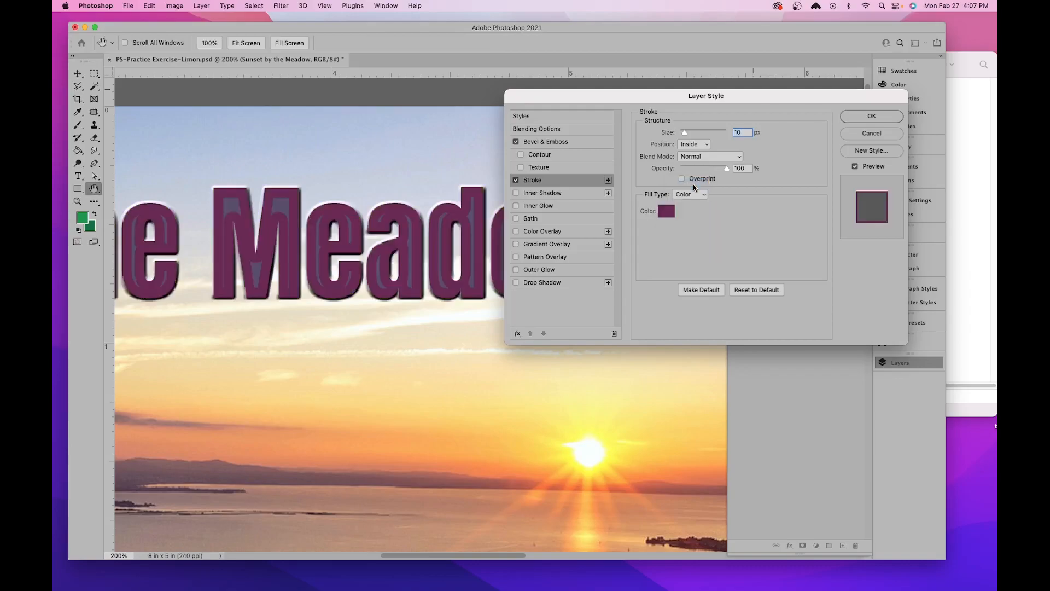
click(684, 144)
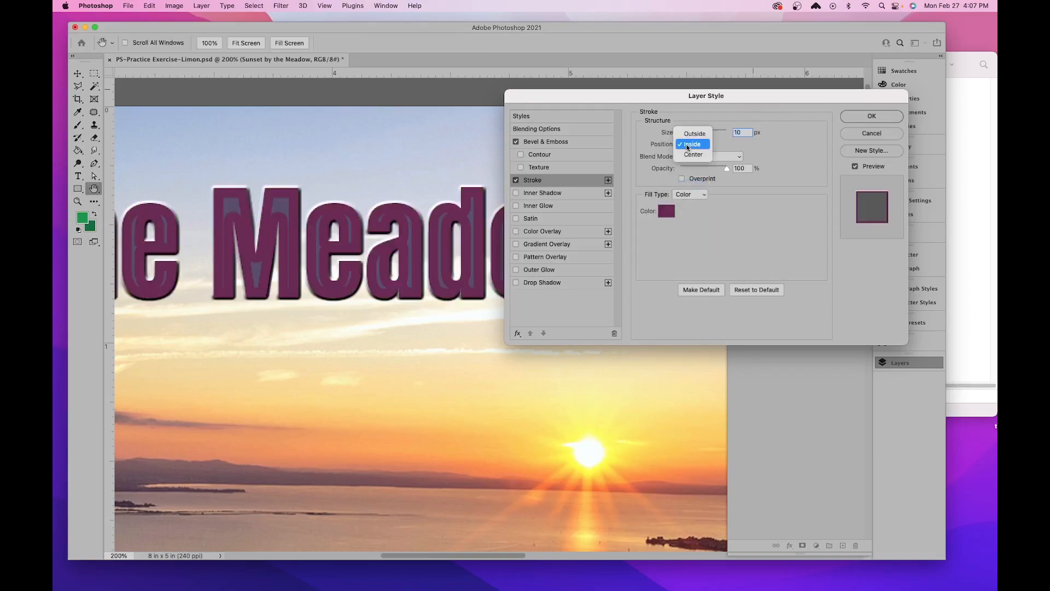
click(694, 135)
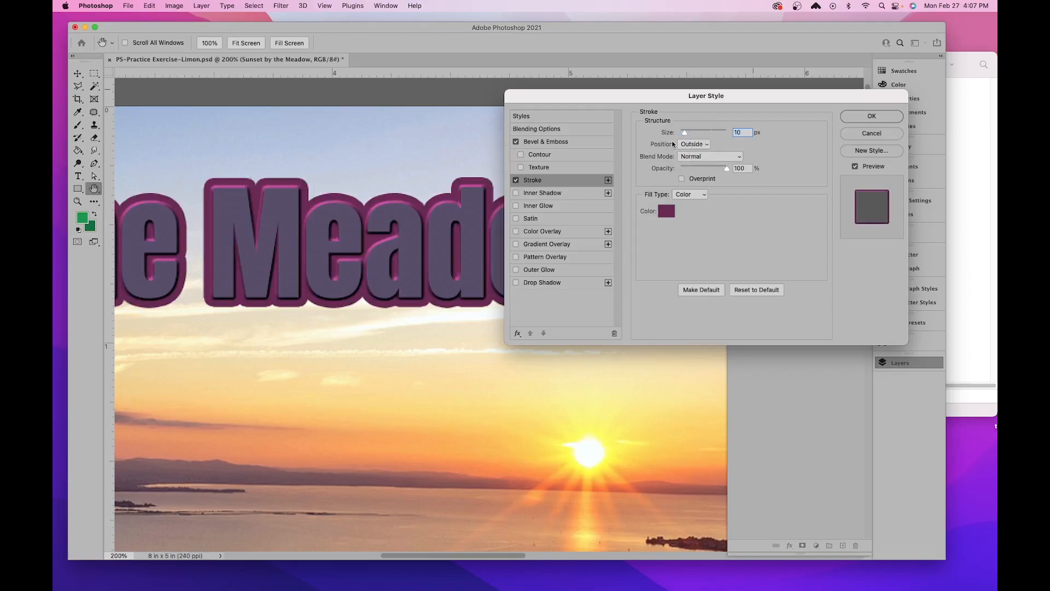
mouse_move(687, 133)
mouse_down()
mouse_move(696, 132)
mouse_move(681, 138)
mouse_up()
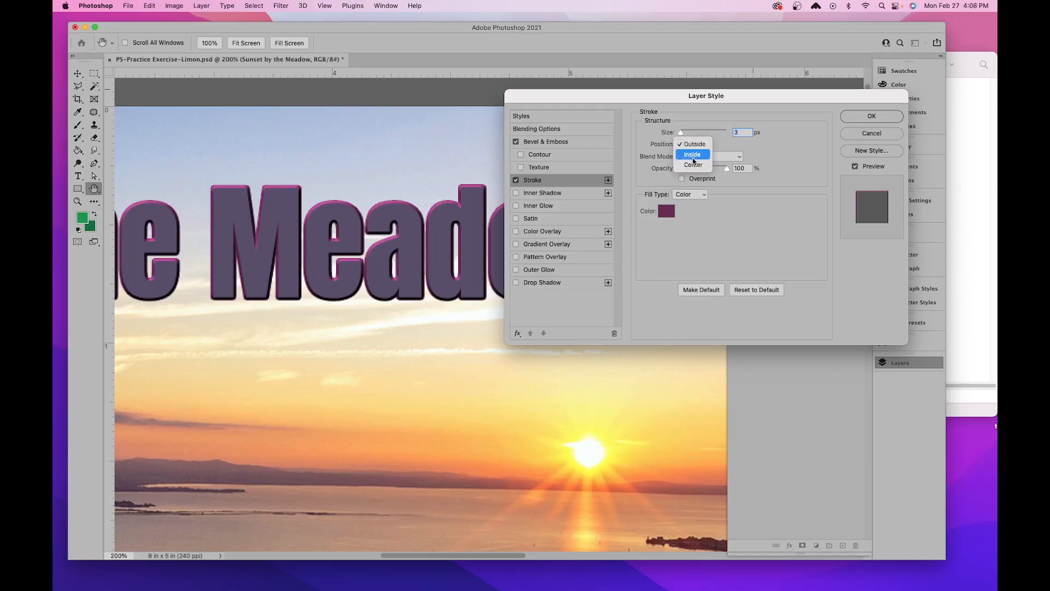
- Try the stroke's Inside and Center positions and 50% opacity, and restore the Outside position and 100% opacity
click(692, 155)
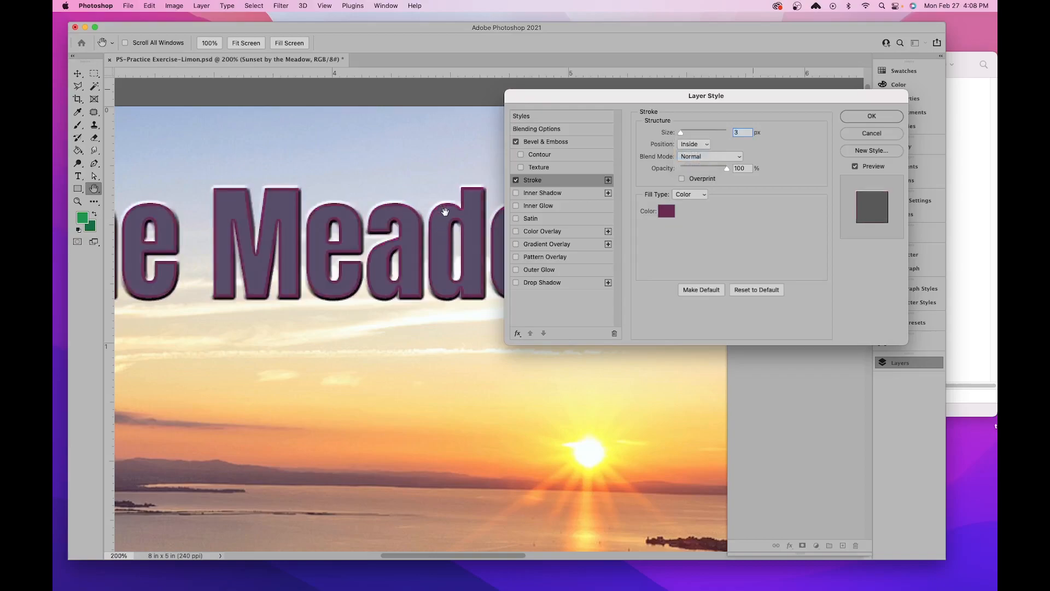
click(694, 144)
click(692, 156)
click(694, 144)
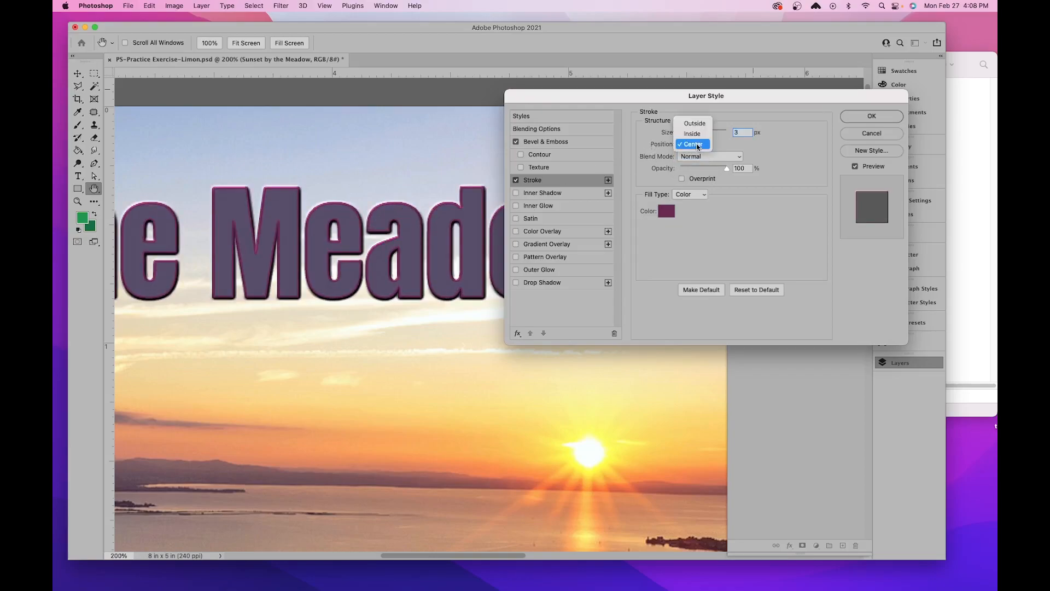
click(693, 122)
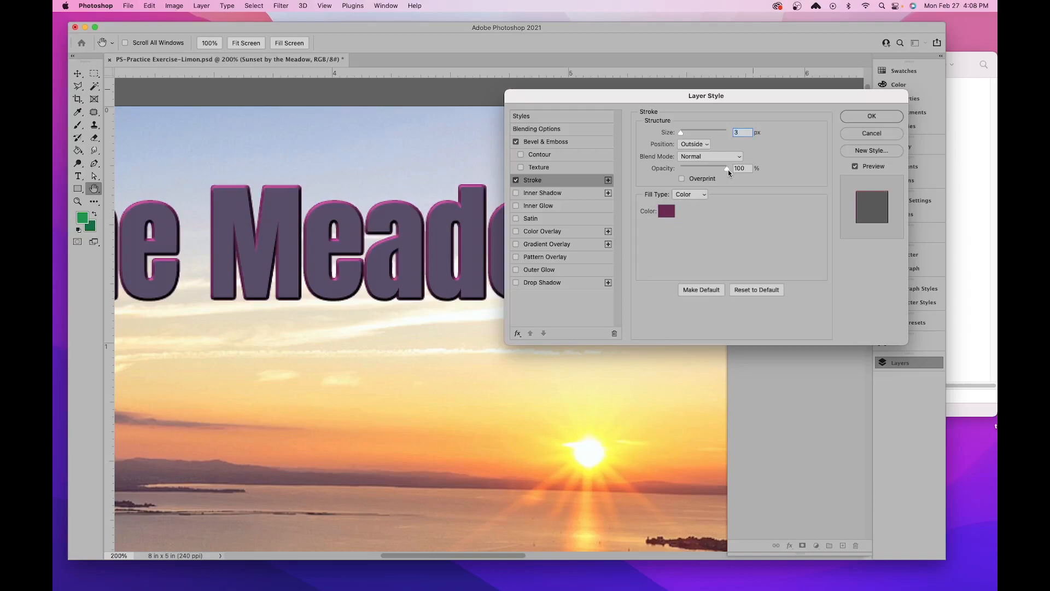
mouse_move(728, 169)
mouse_down()
mouse_move(691, 172)
mouse_move(704, 173)
mouse_up()
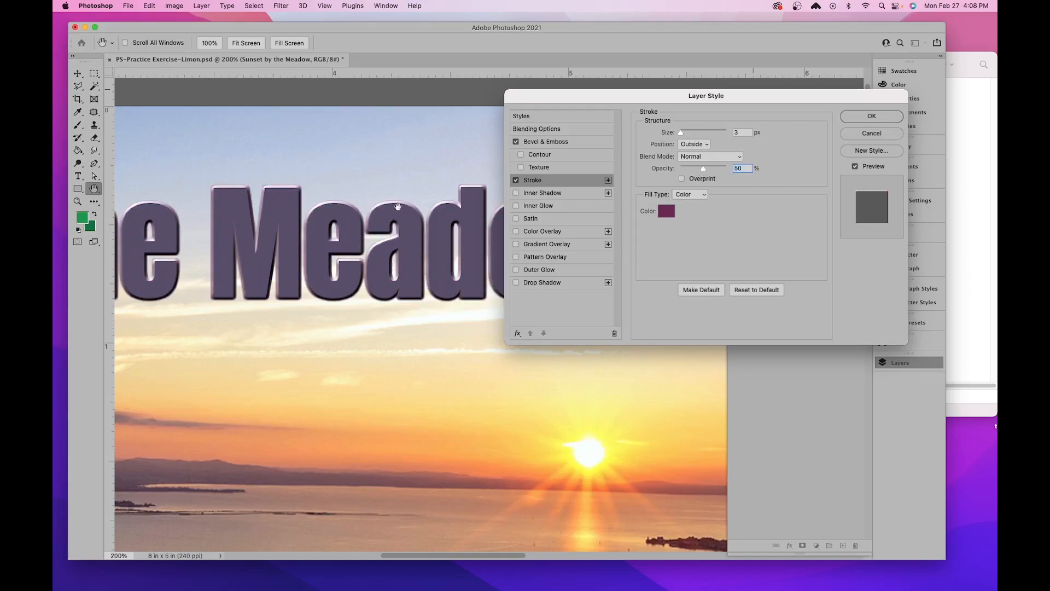
mouse_move(704, 171)
mouse_down()
mouse_move(653, 172)
mouse_move(726, 170)
mouse_up()
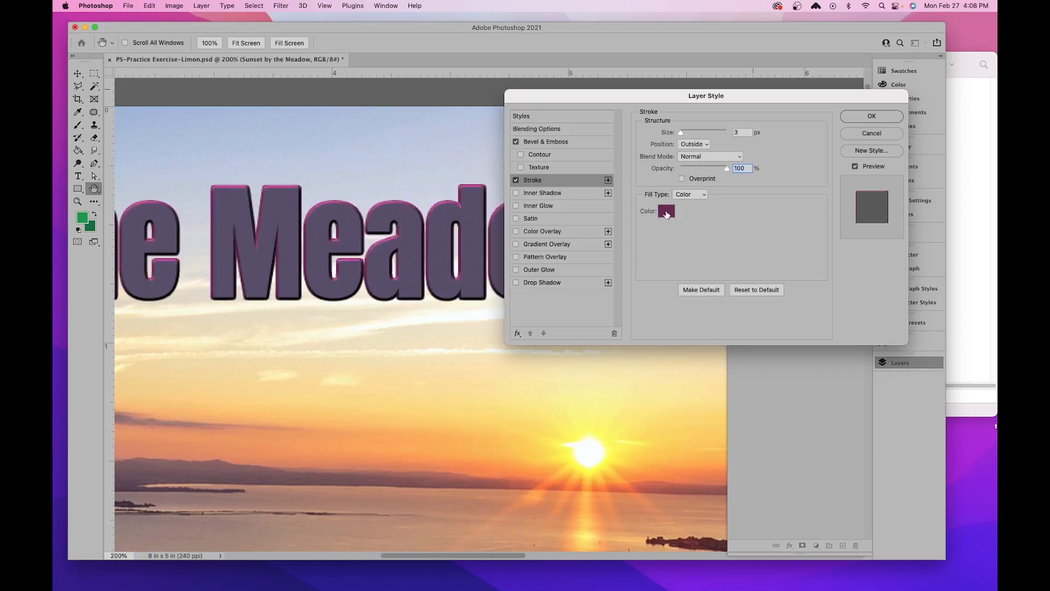
- Try different stroke colours on the title and apply the dark purple #3e0572
click(667, 214)
click(625, 136)
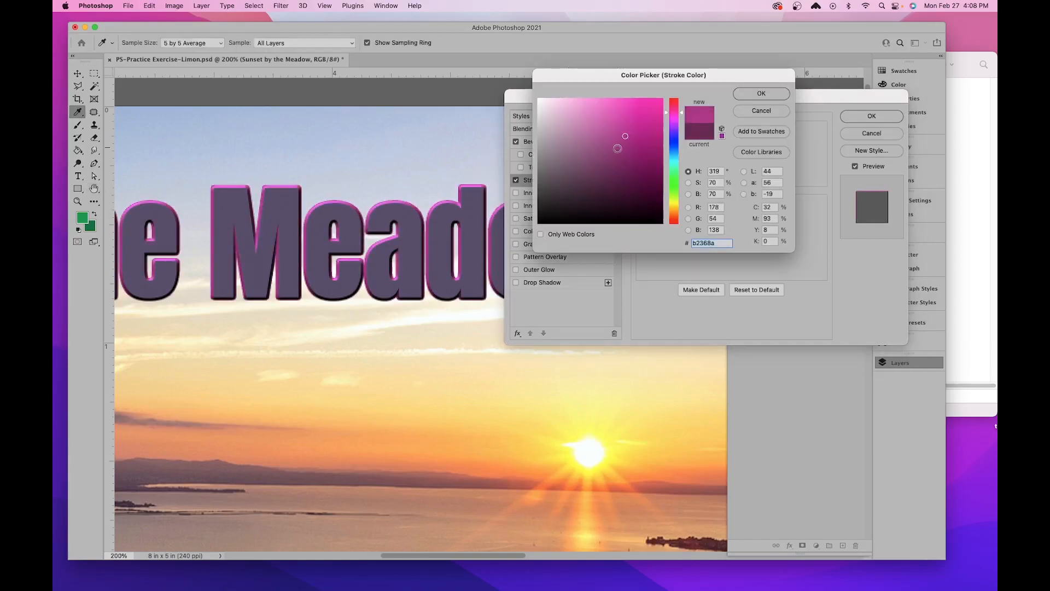
drag(674, 120, 679, 144)
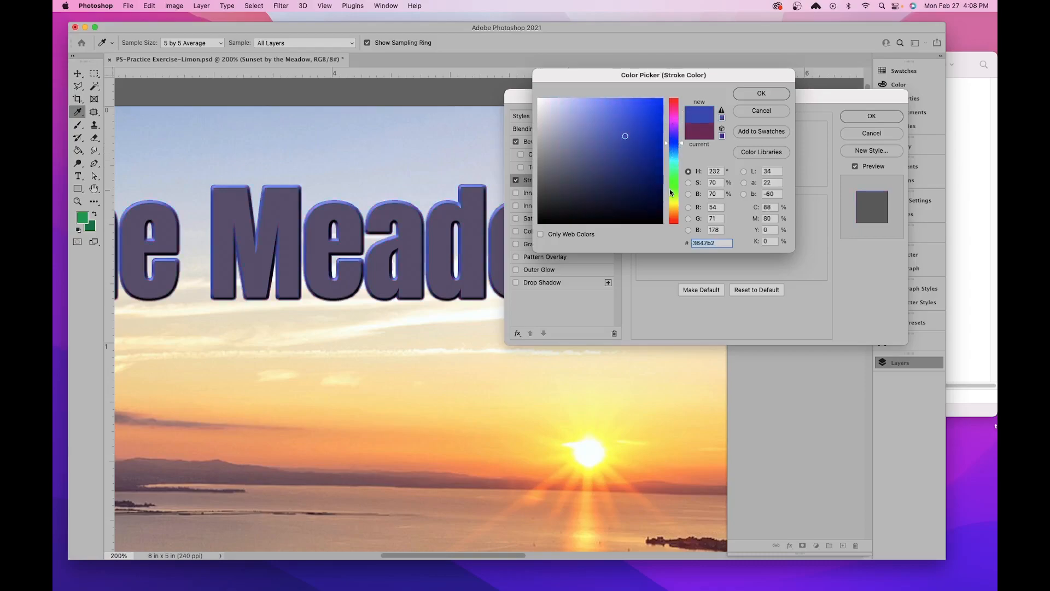
mouse_move(674, 143)
mouse_down()
mouse_move(674, 129)
mouse_move(658, 132)
mouse_move(661, 165)
mouse_up()
click(657, 124)
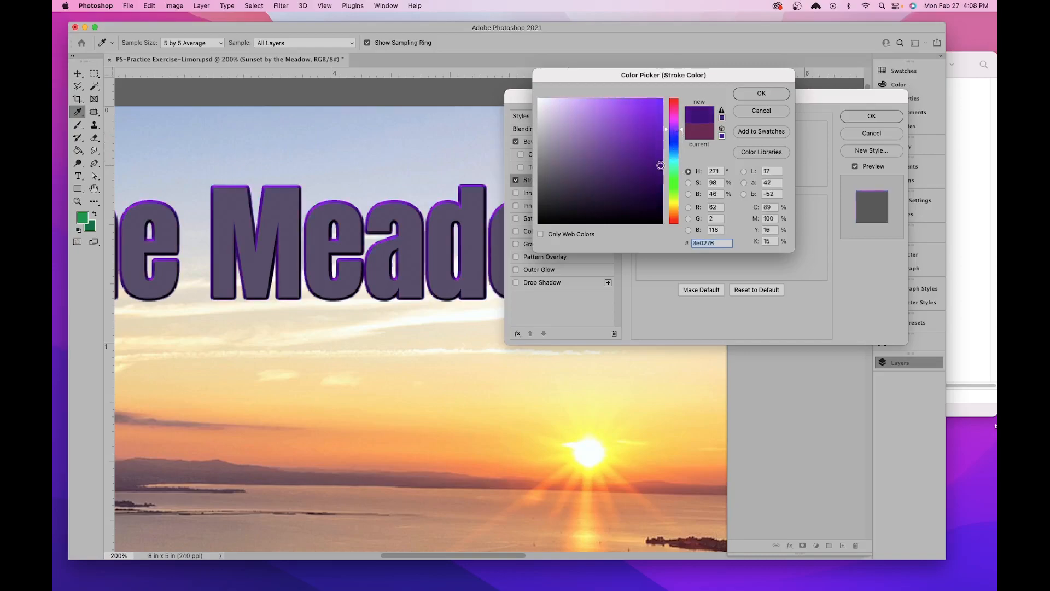
click(748, 93)
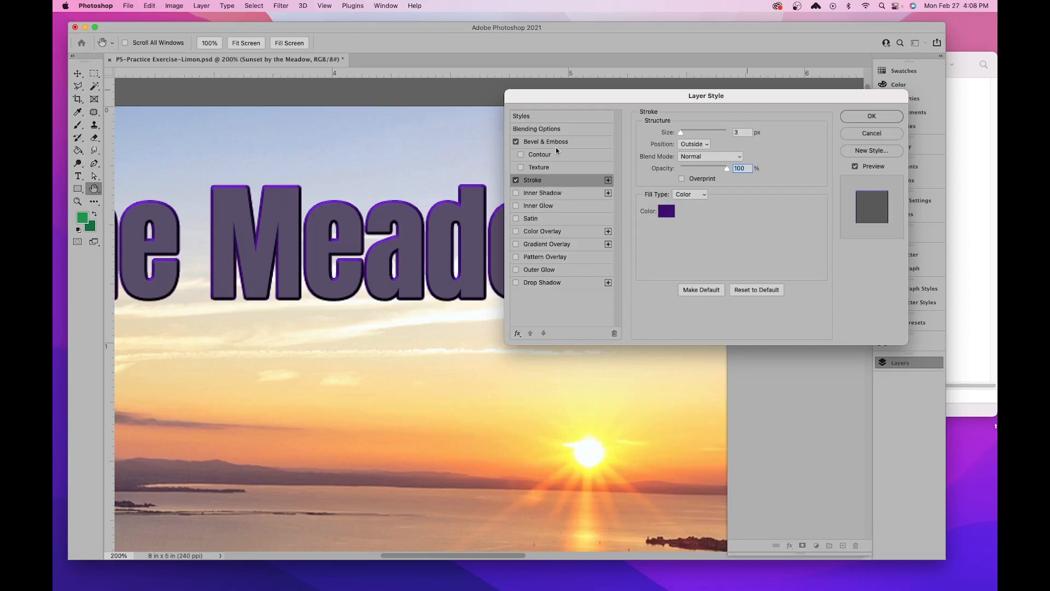
- Try the Drop Shadow effect on the title and switch it off again
click(536, 282)
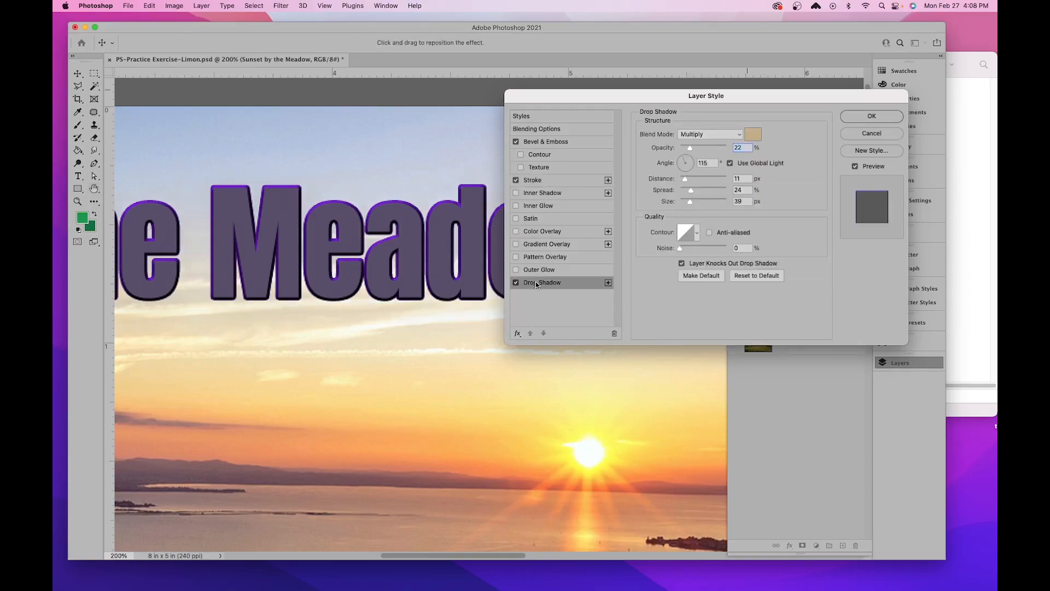
click(515, 282)
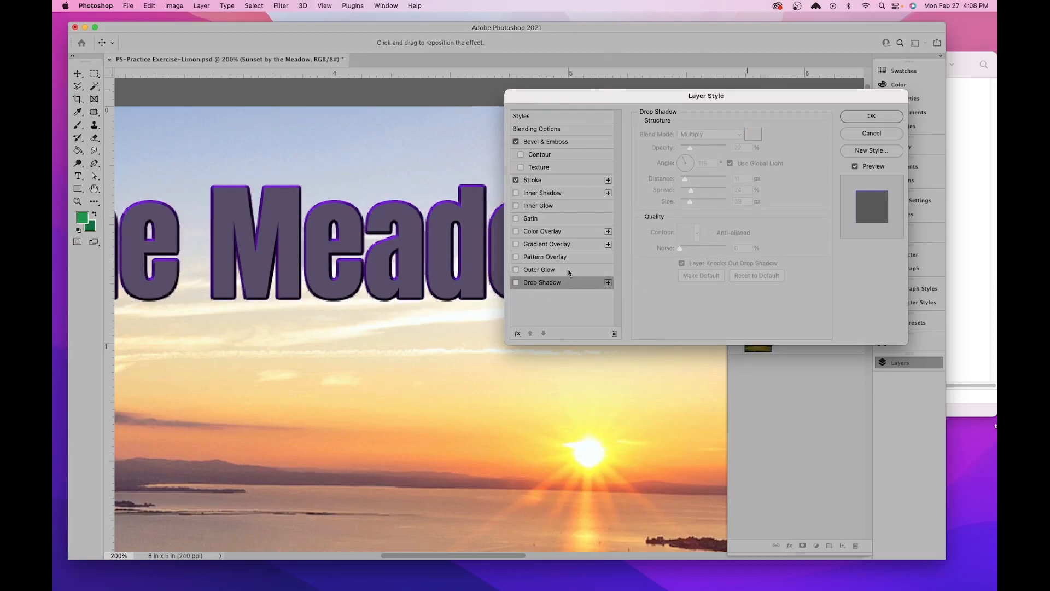
- Try the Color Overlay effect on the title, switch it off again and apply the layer style
click(516, 232)
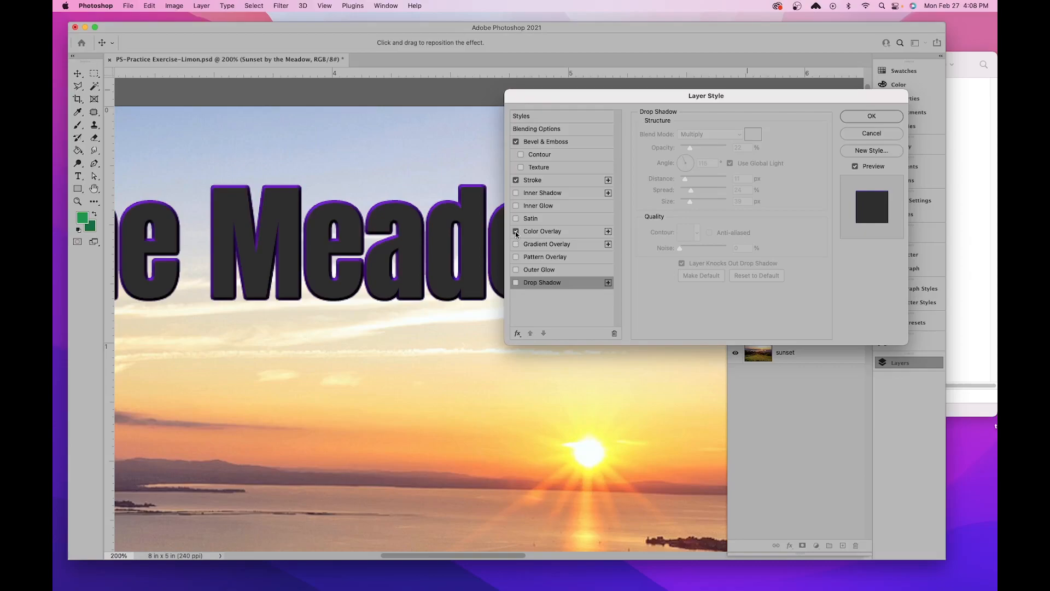
click(516, 232)
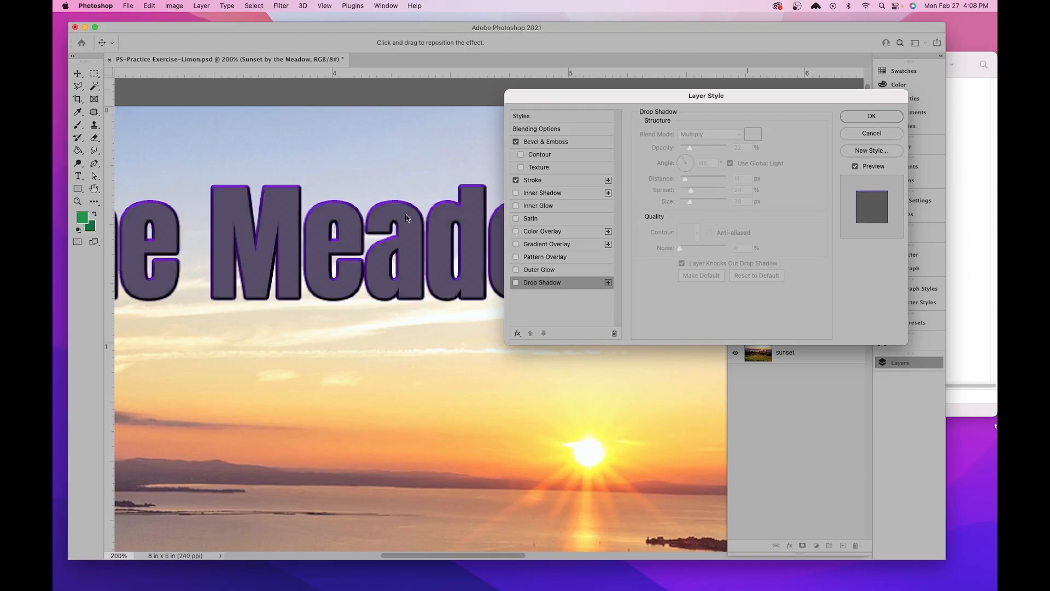
click(872, 116)
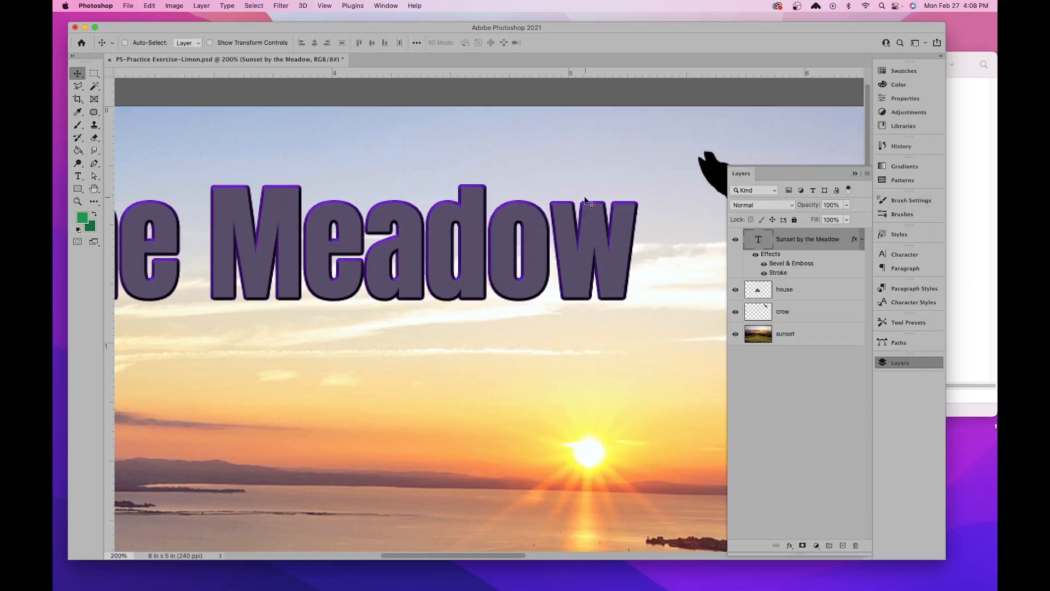
- Save the changes to the practice exercise PSD
key(super+minus)
key(super+minus)
key(super+minus)
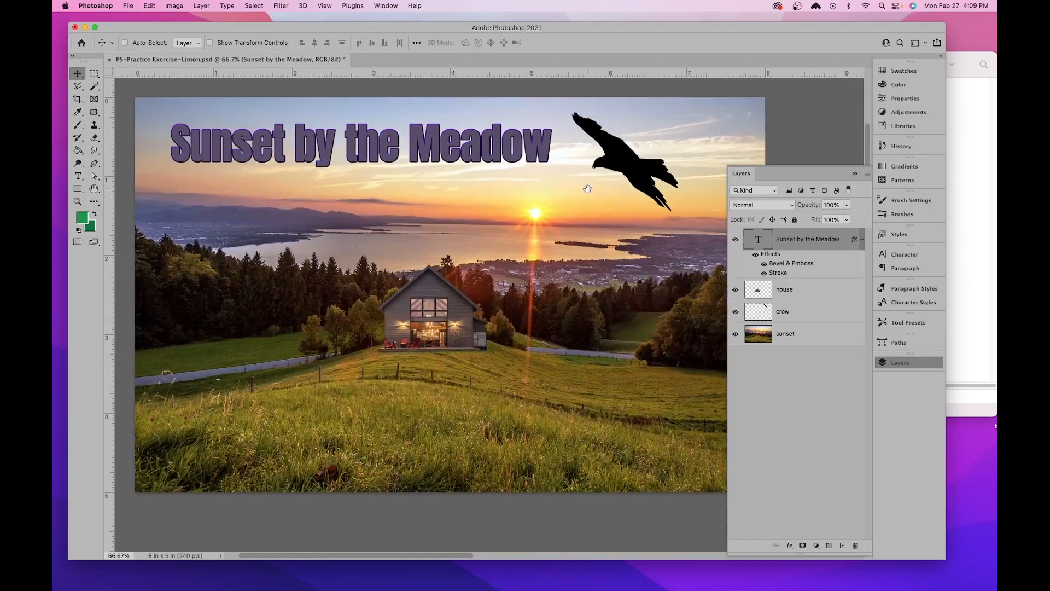
drag(587, 189, 583, 210)
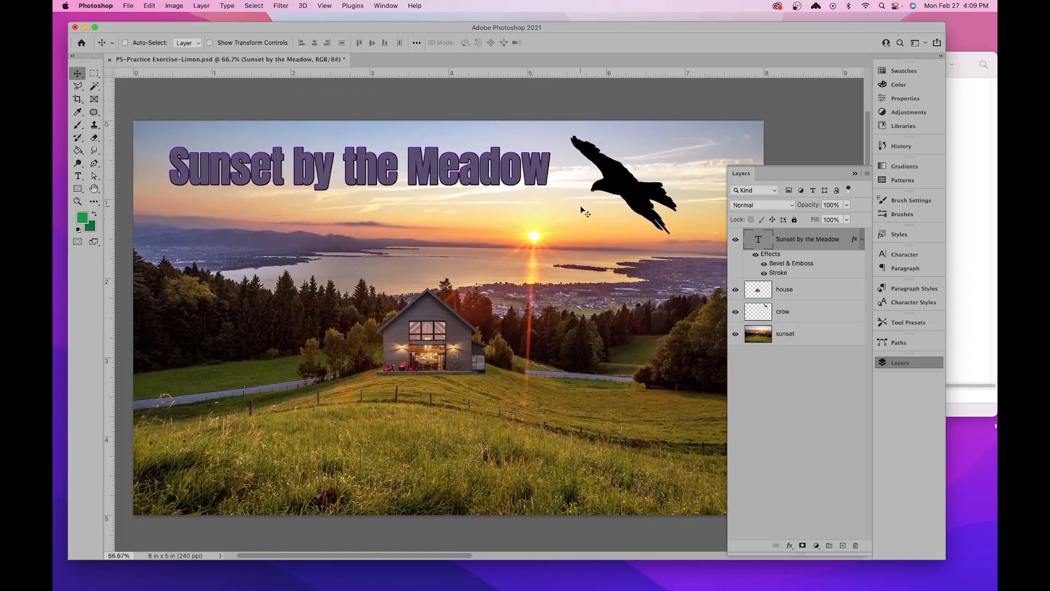
key(super+s)
- Save a JPEG copy of the composite in the practice exercises folder, keeping the same base file name
click(128, 7)
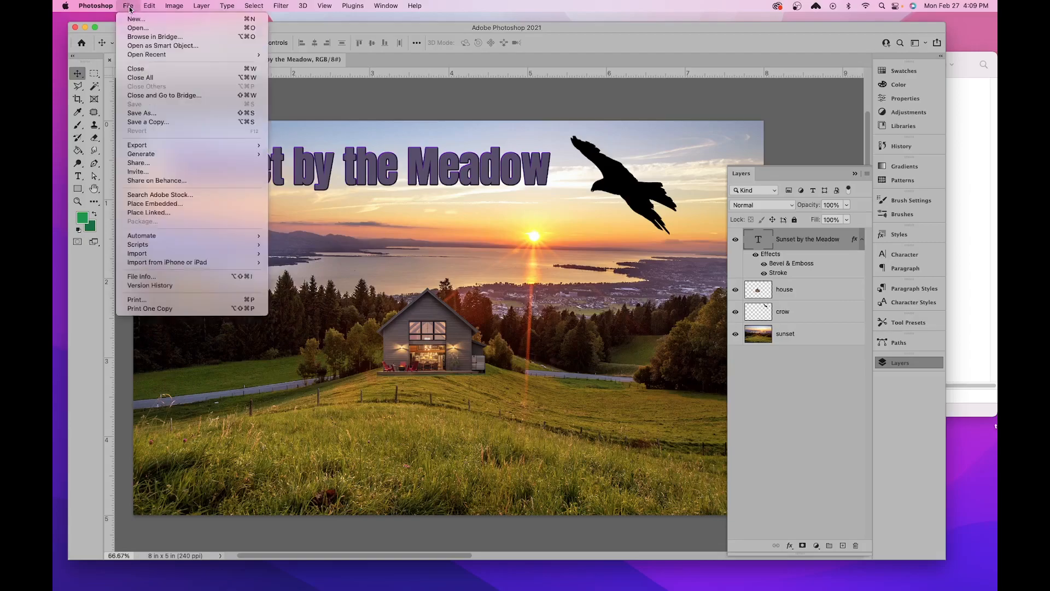
click(143, 113)
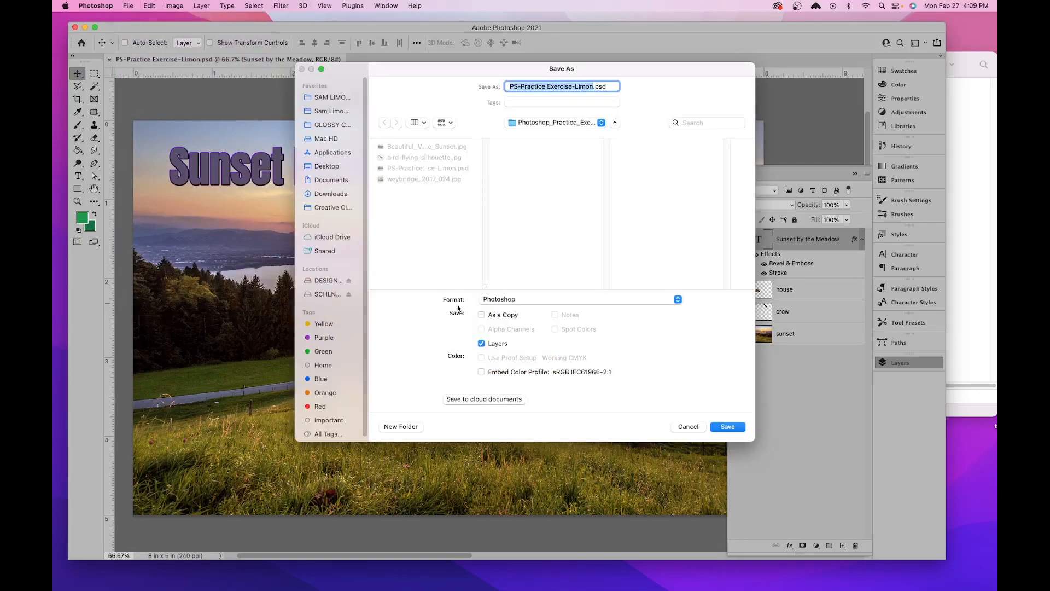
click(520, 298)
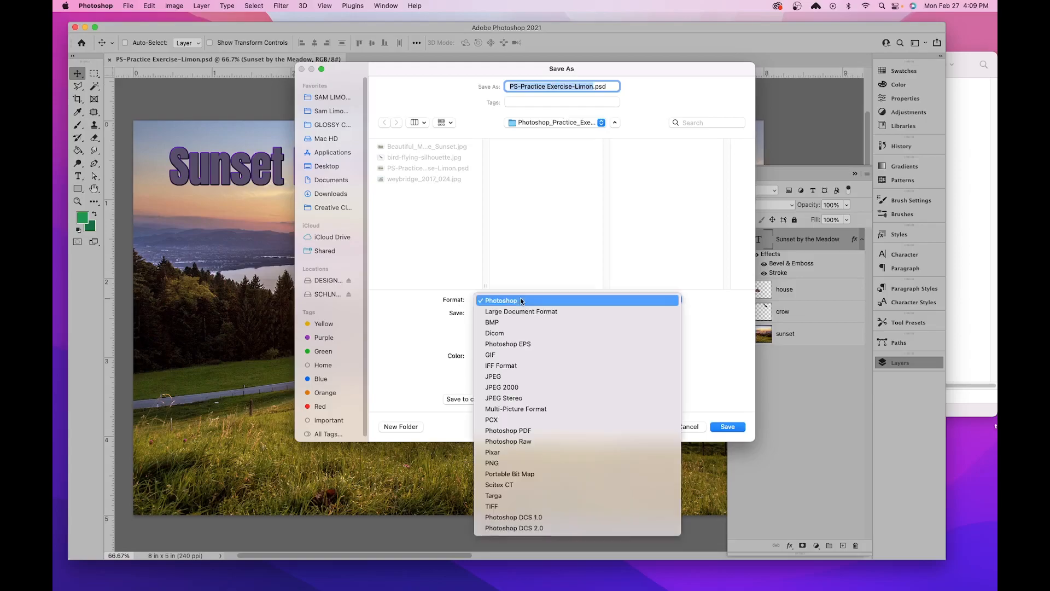
click(521, 376)
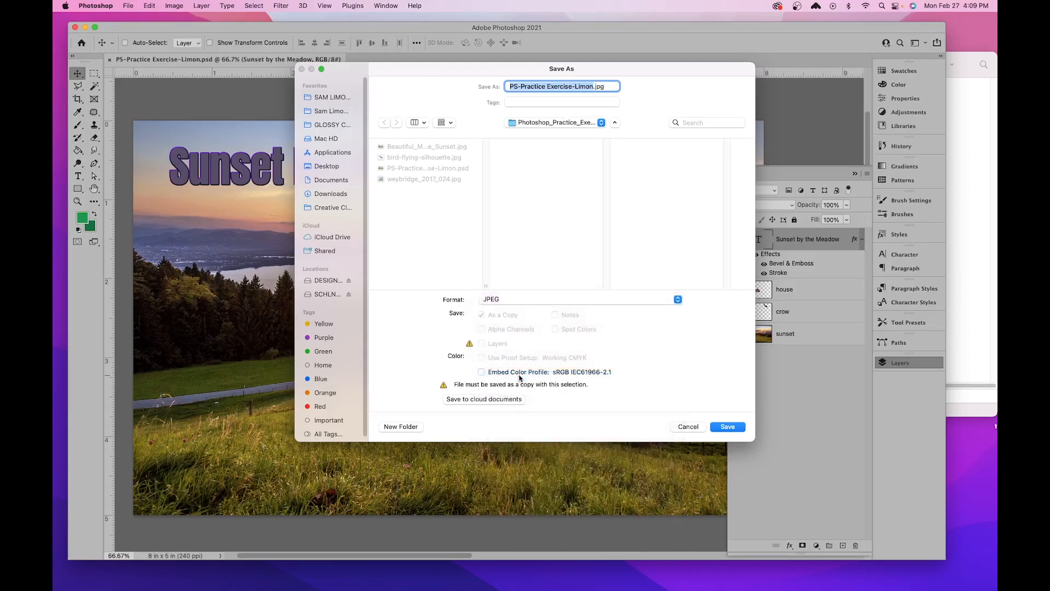
click(728, 426)
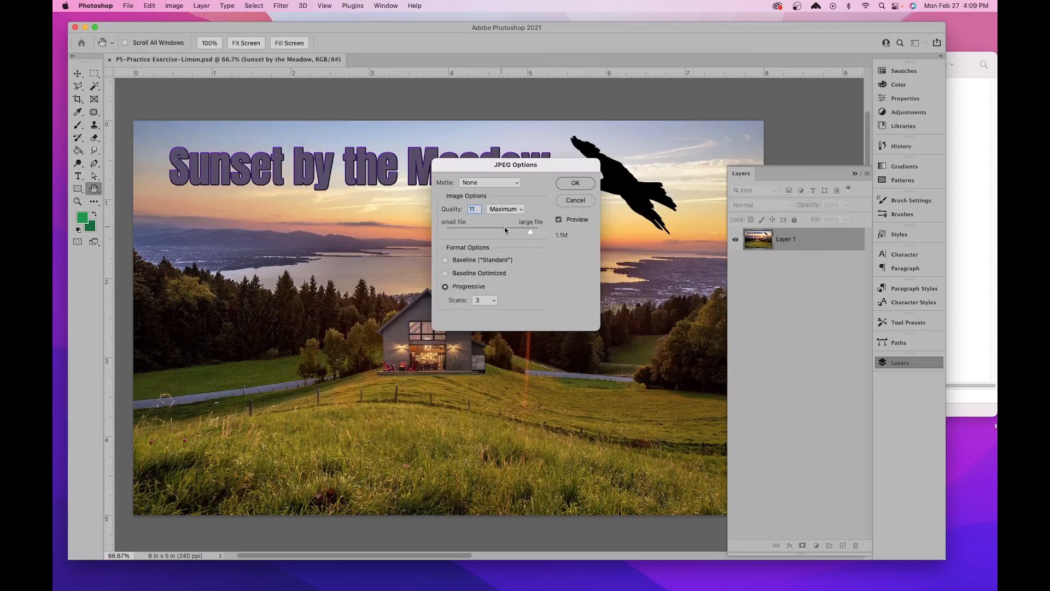
- Try different JPEG quality levels and accept the options with Maximum quality and the Progressive format
drag(534, 234, 557, 230)
click(537, 232)
drag(478, 233, 535, 231)
click(576, 183)
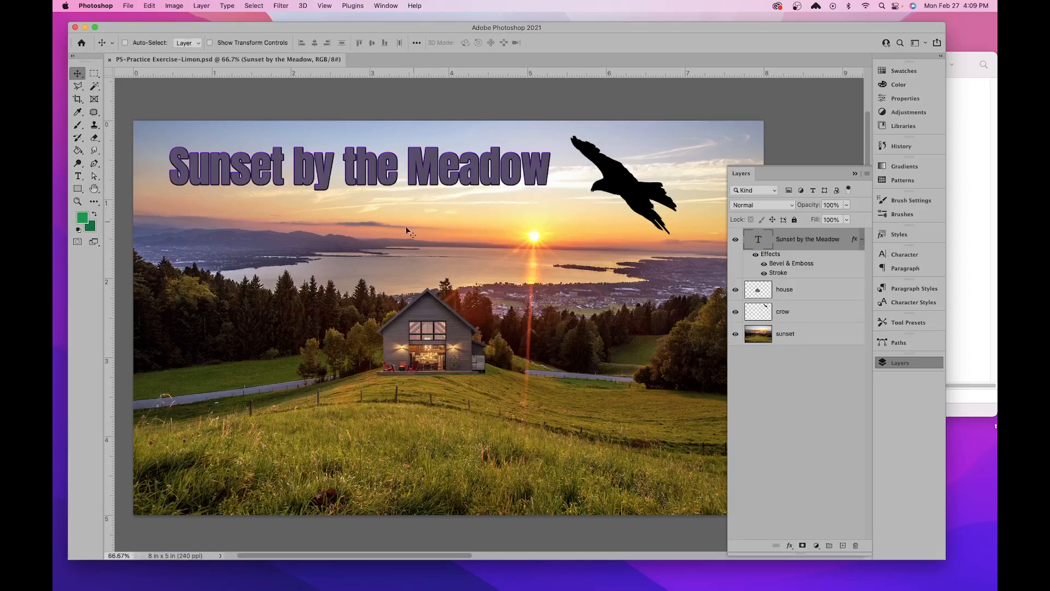
- Switch to Finder and compare the file type and size of the exported JPEG with the PSD
click(964, 212)
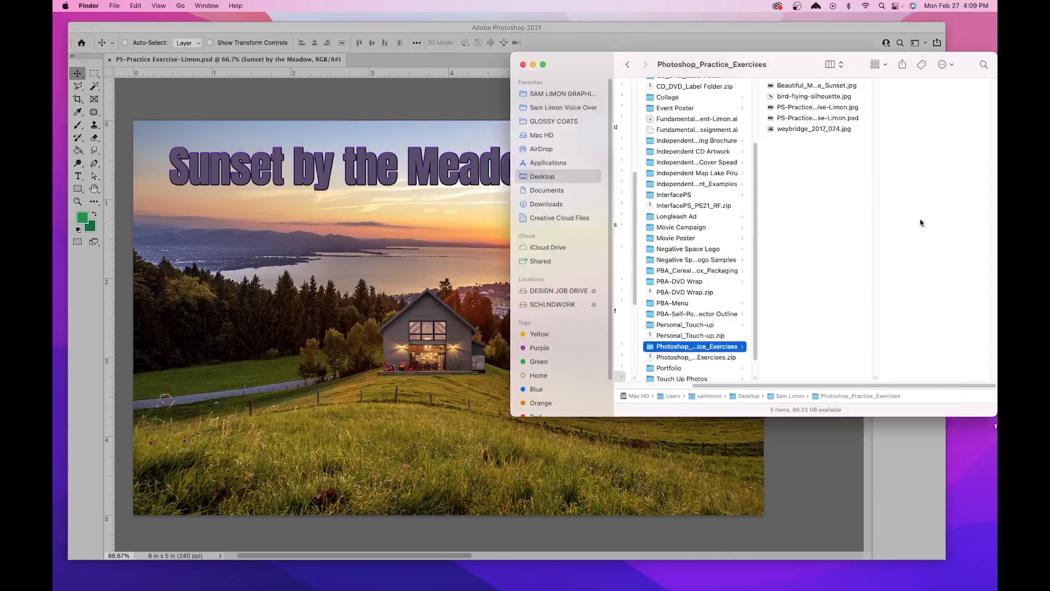
click(826, 109)
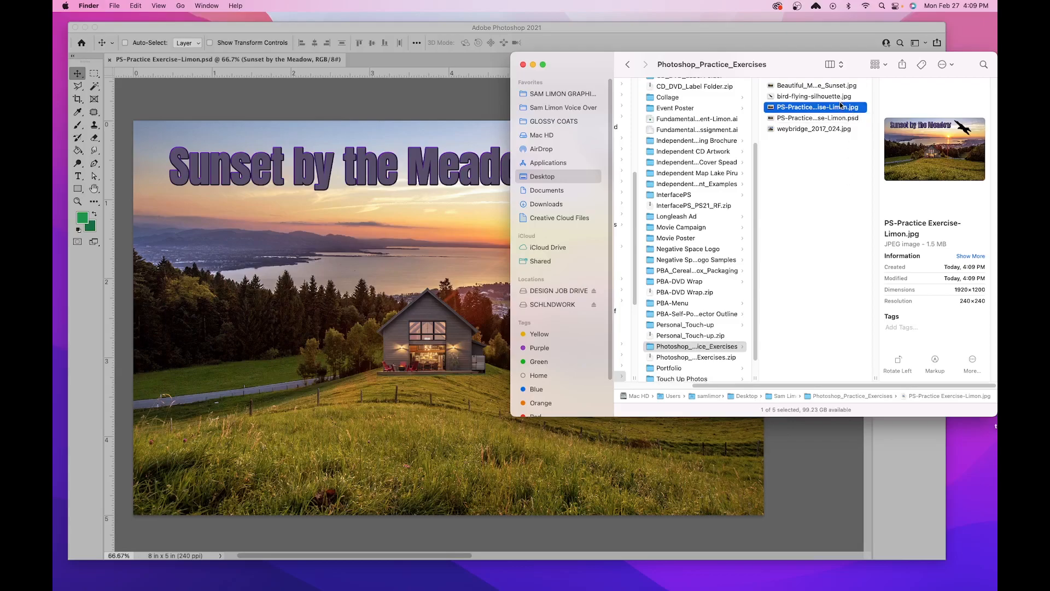
click(847, 122)
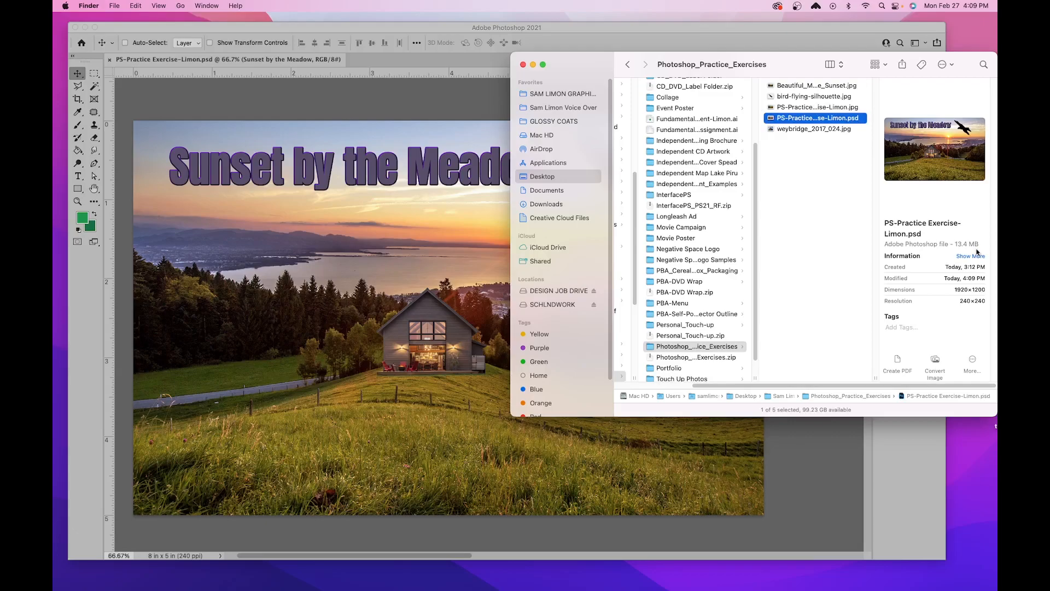
click(849, 109)
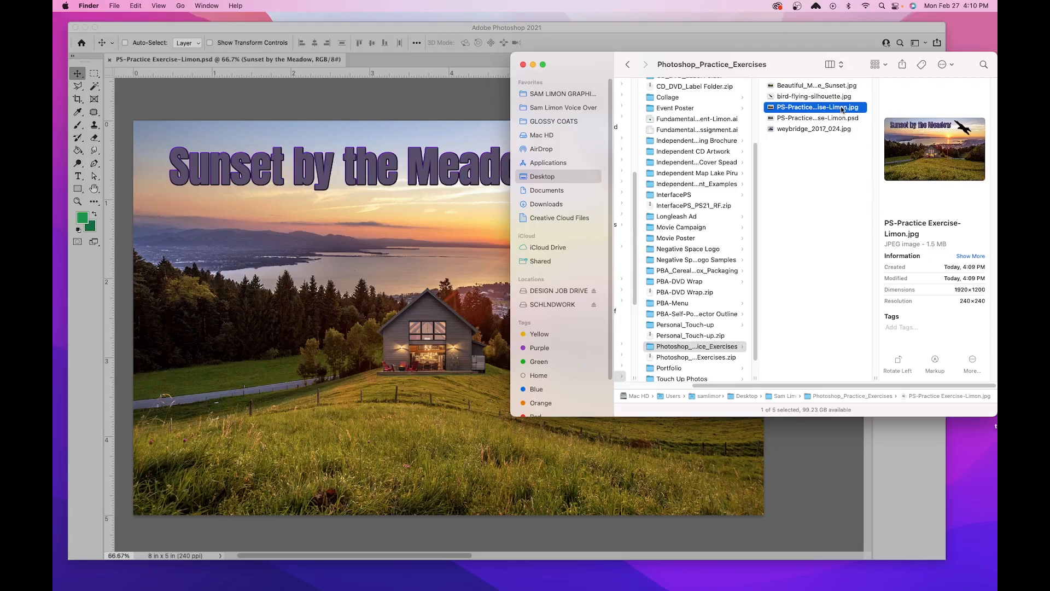
- Switch back to Photoshop and open the exported JPEG from the practice exercises folder
click(444, 77)
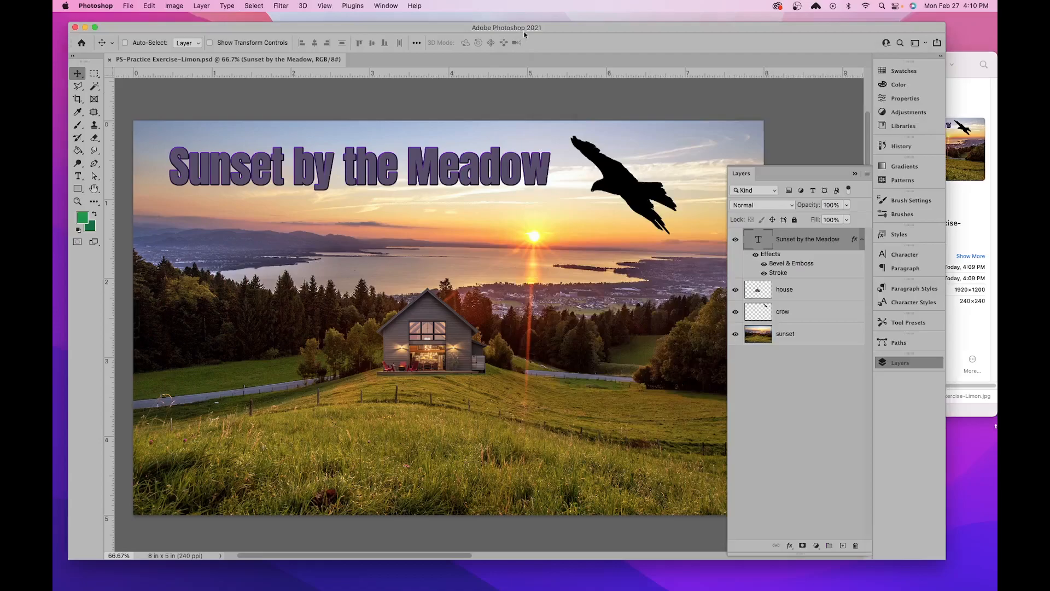
click(128, 6)
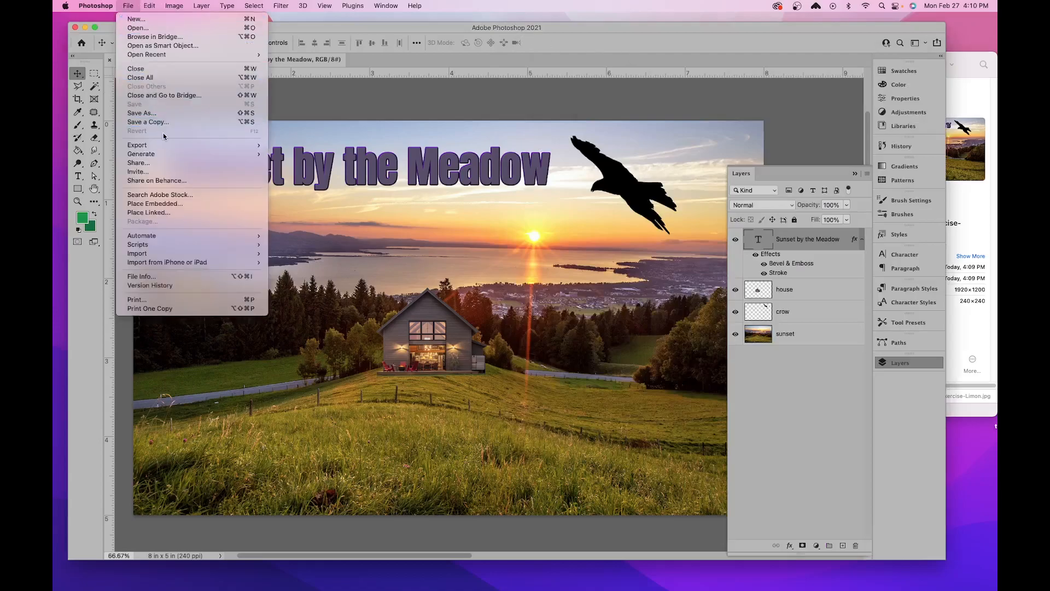
click(138, 28)
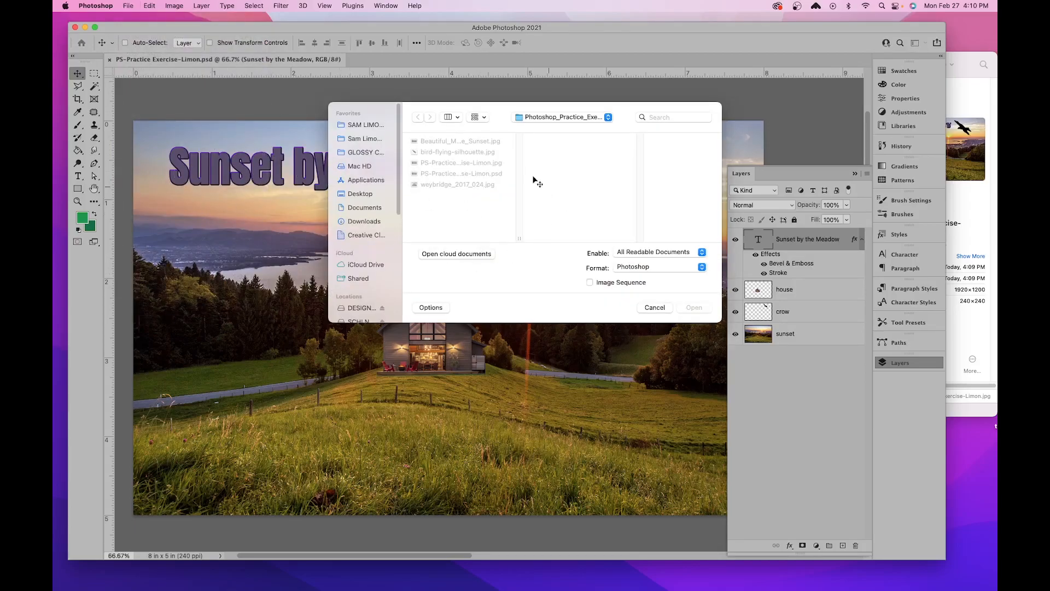
click(476, 164)
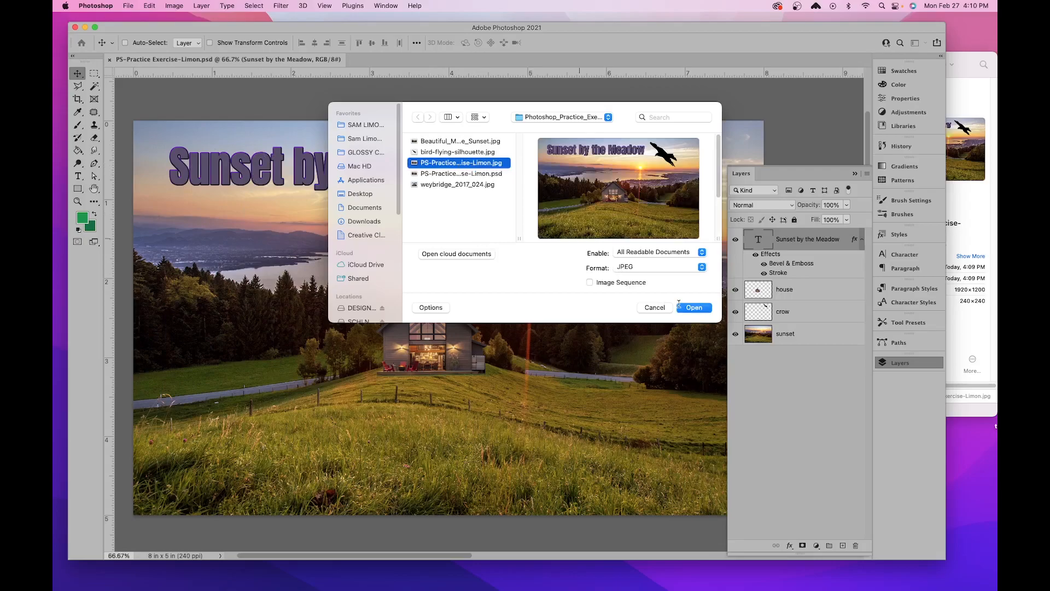
click(693, 308)
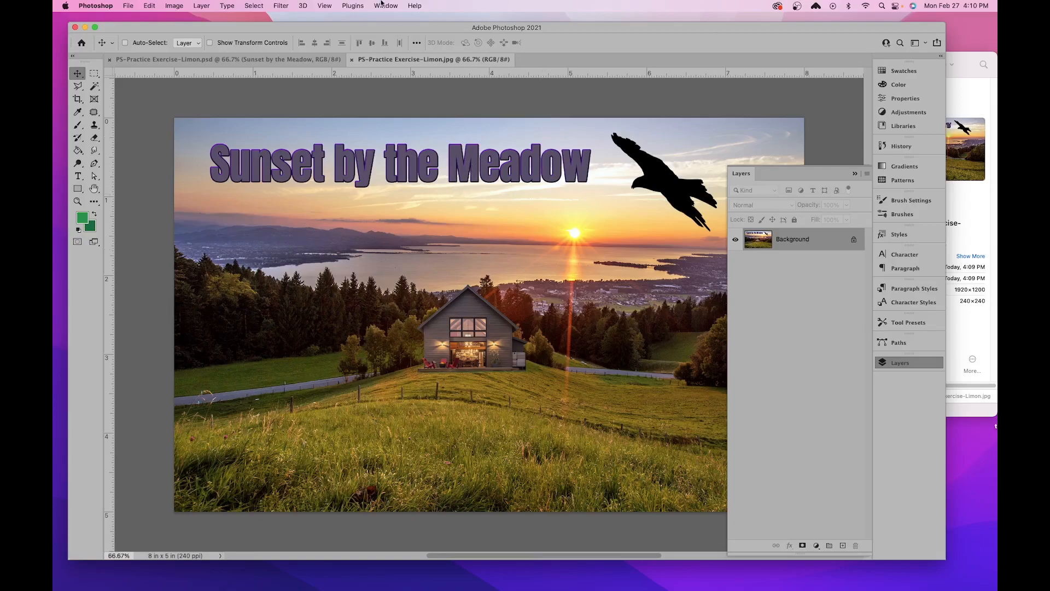
- Compare the layers of the PSD document with those of the JPEG document
click(295, 59)
click(386, 59)
click(300, 59)
click(390, 60)
- Close the JPEG and PSD documents and minimise the Photoshop window
click(351, 59)
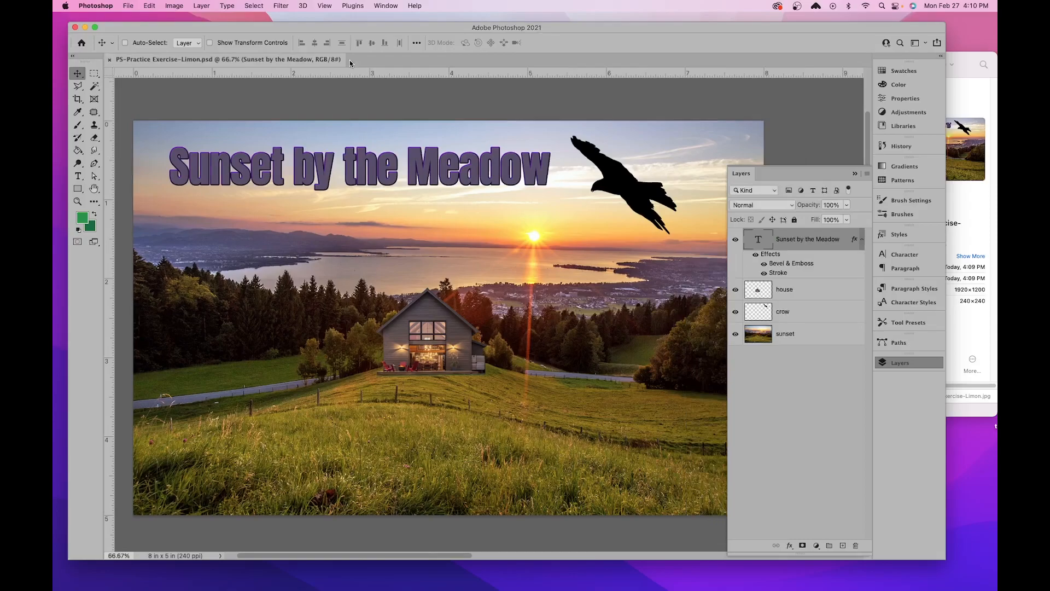
click(110, 60)
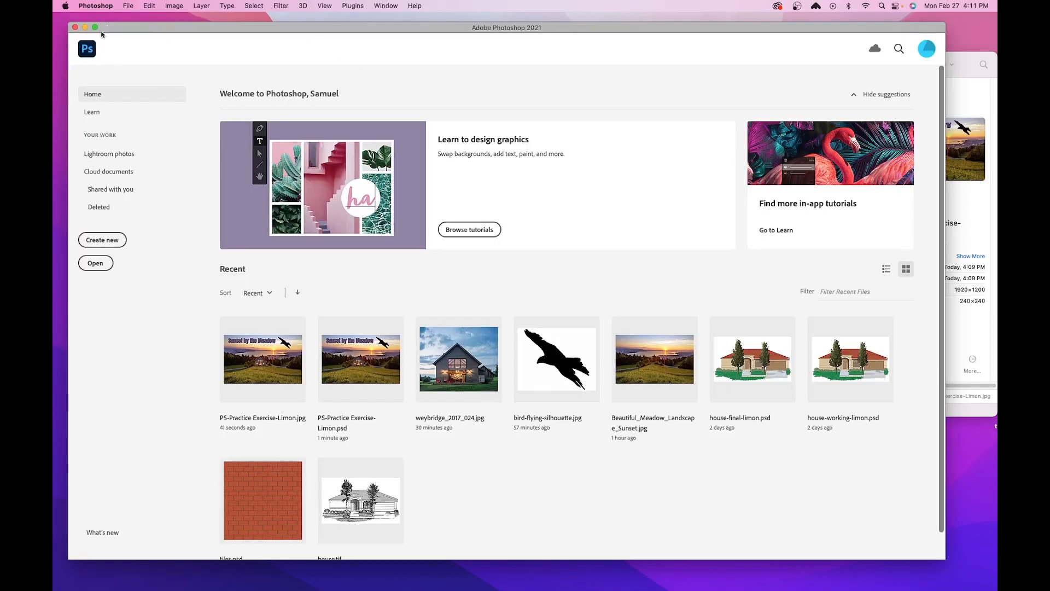
click(87, 26)
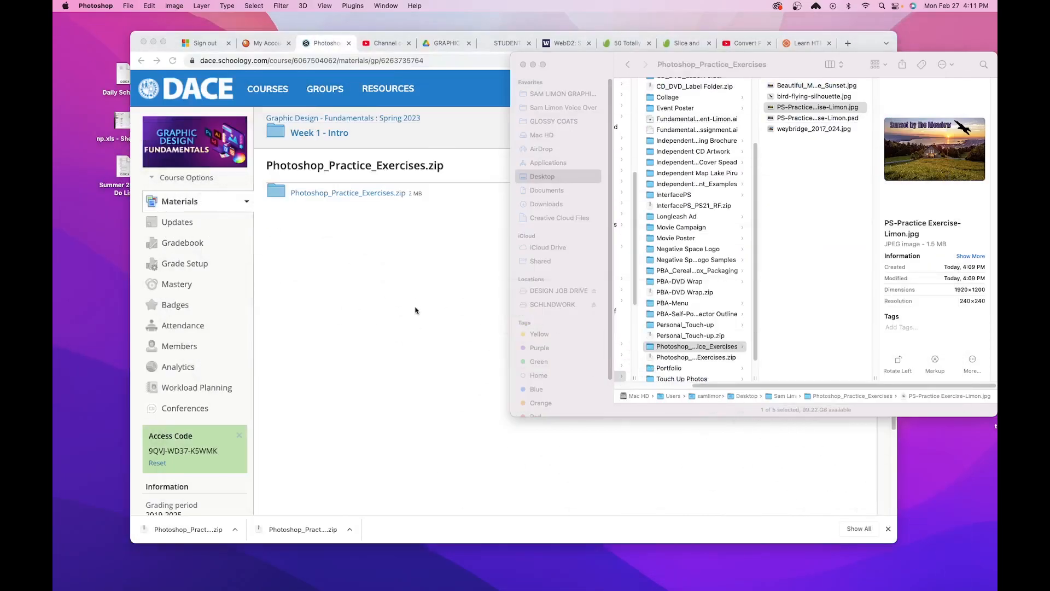
- Switch to Chrome and open the "Photoshop Practice Exercise - Project Submission" assignment from the Week 1 - Intro folder
click(424, 315)
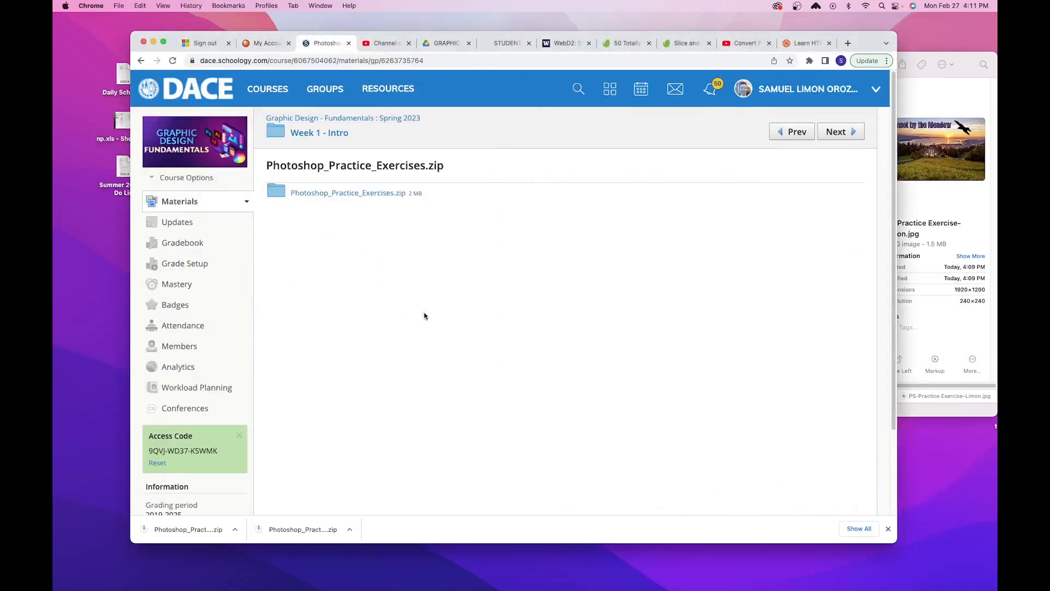
click(321, 133)
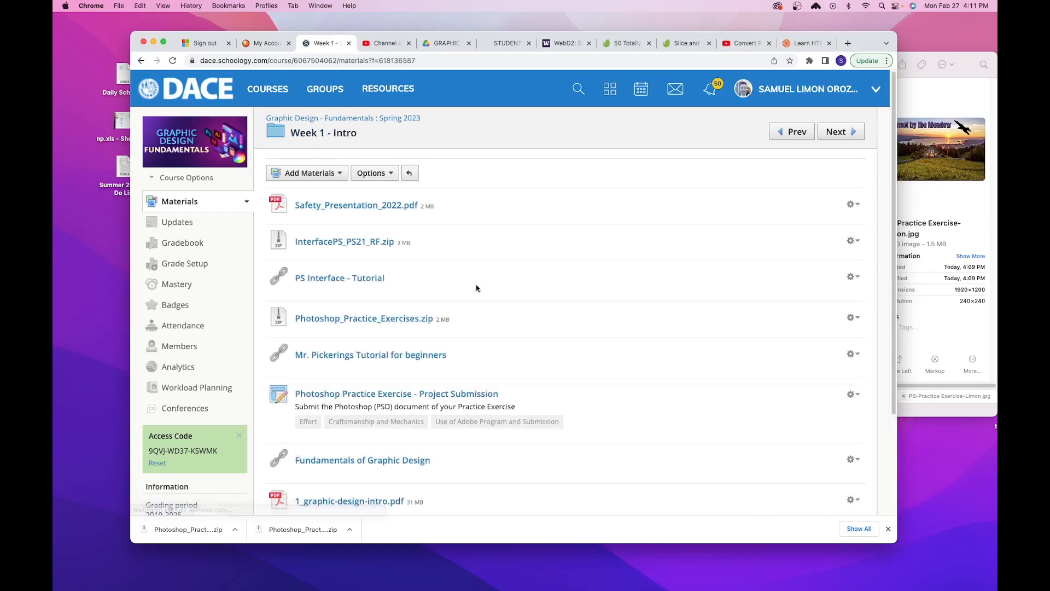
scroll(564, 305, down, 3)
scroll(567, 302, down, 1)
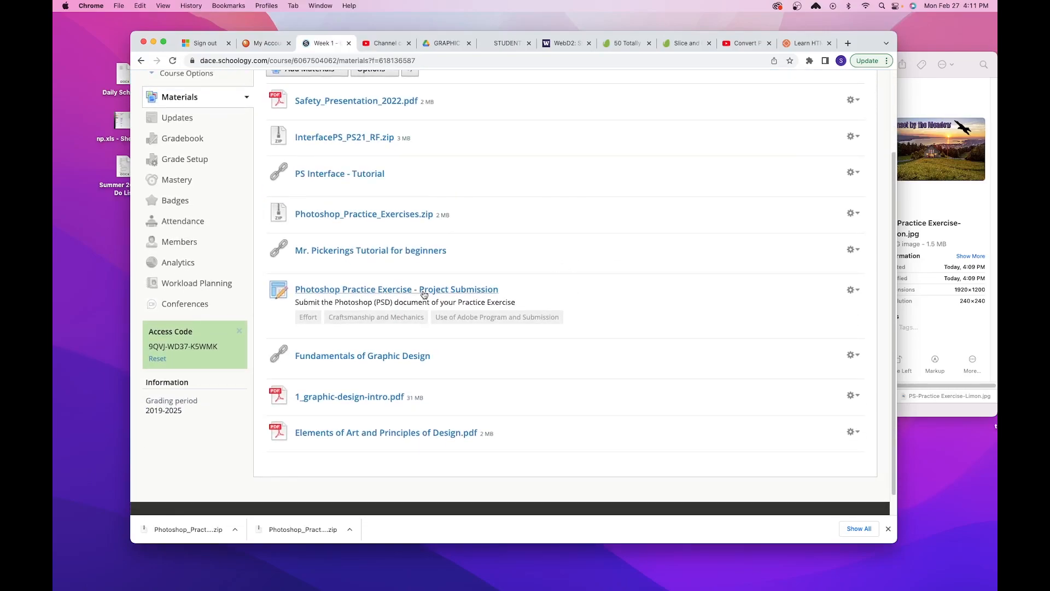
click(459, 293)
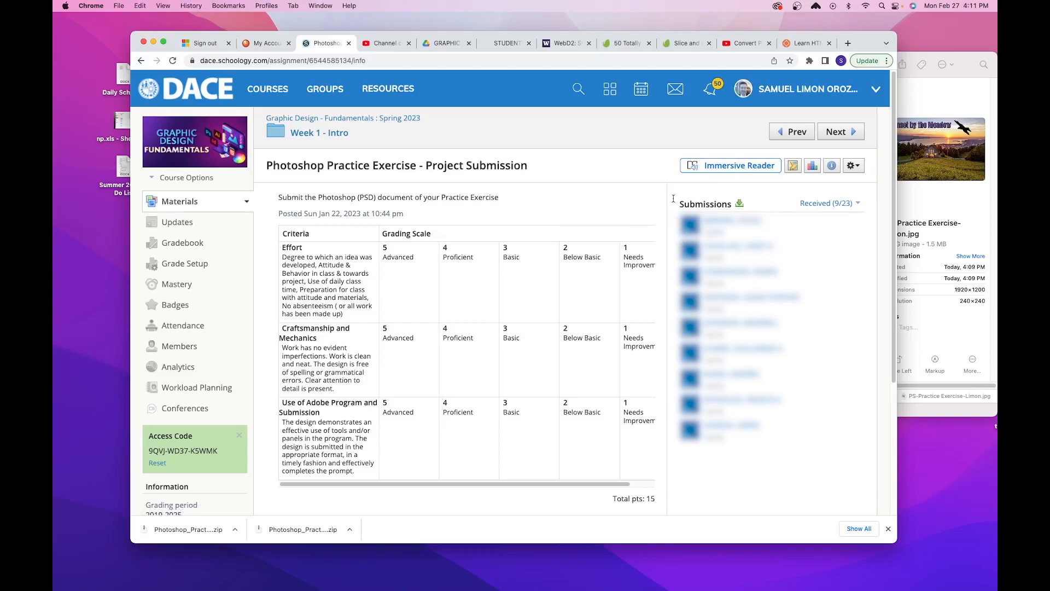
- Check the assignment's instruction on which file to submit against the PSD and JPEG files in Finder, and return to the assignment page
drag(278, 197, 503, 201)
click(344, 213)
click(937, 270)
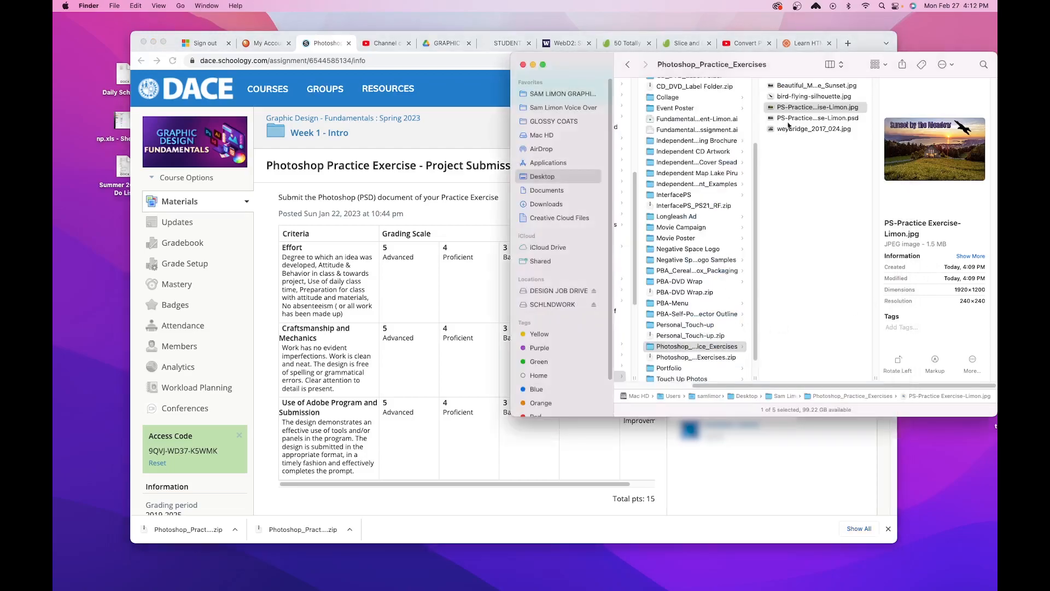
click(846, 120)
click(854, 109)
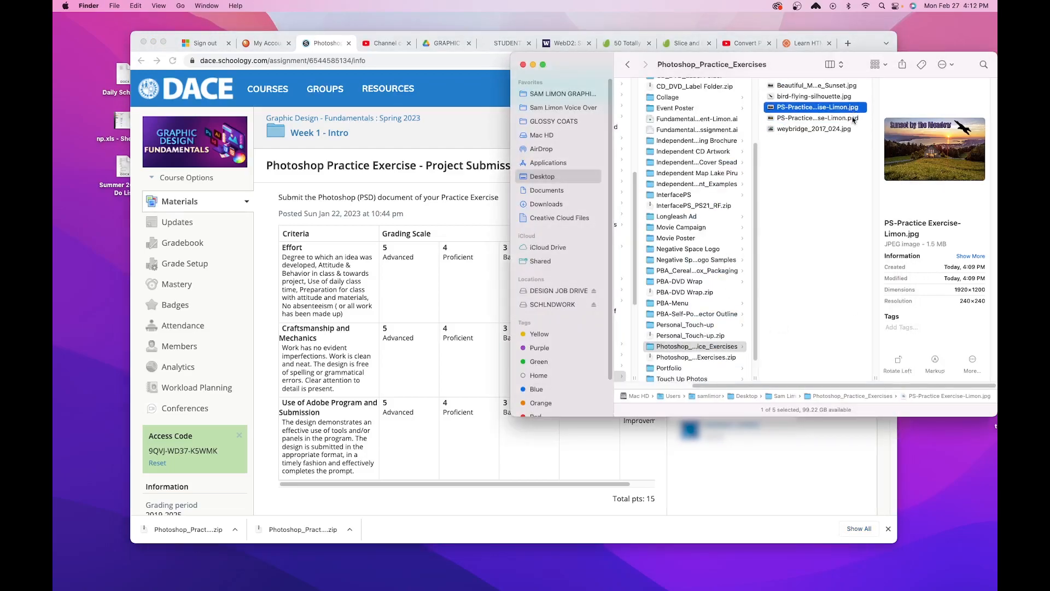
click(851, 120)
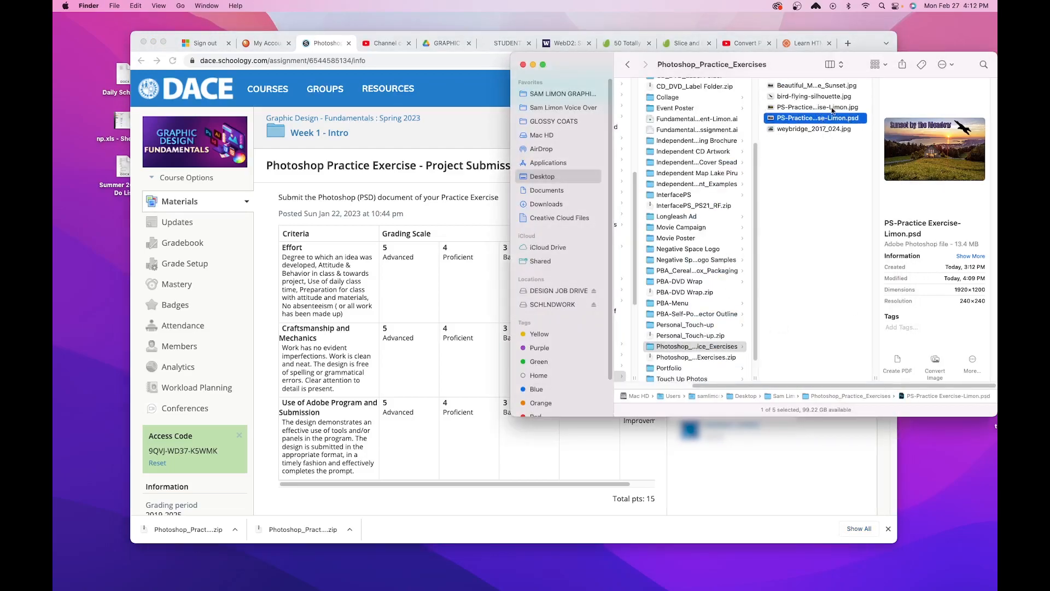
click(458, 154)
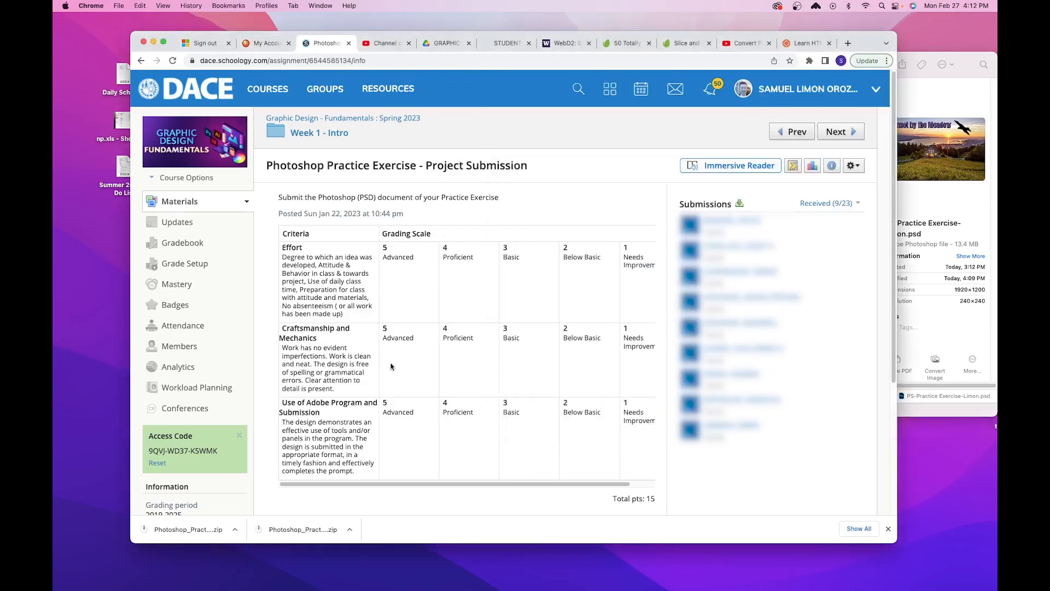